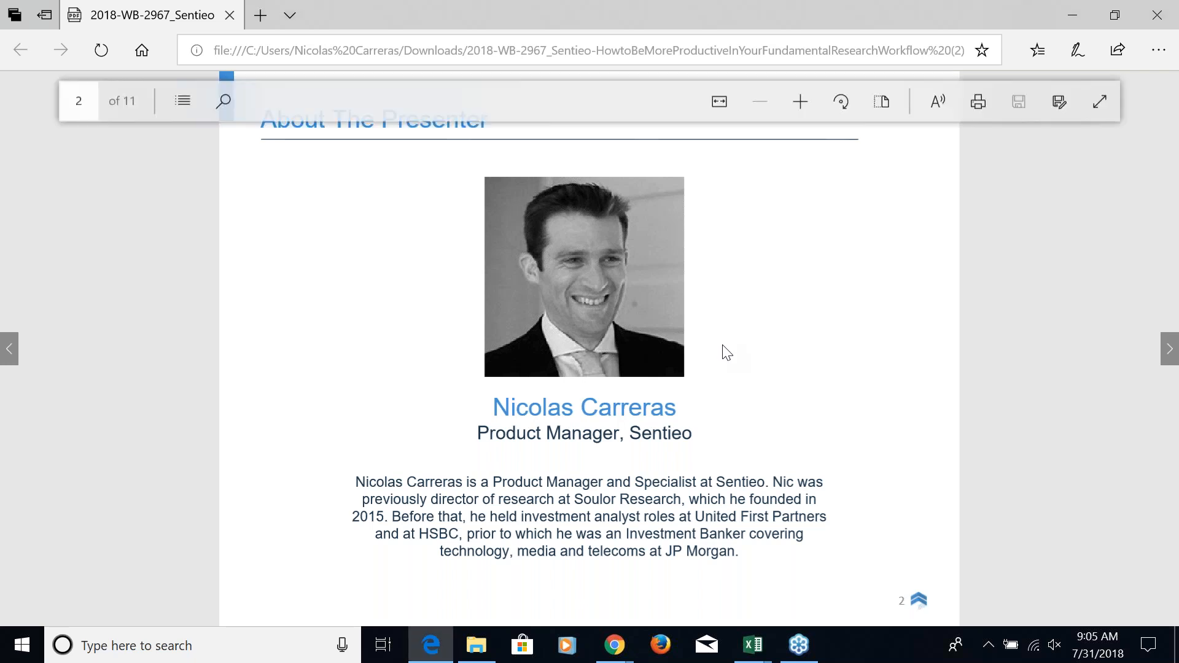
Advance the webinar presentation to the slide "A Modern Approach to Fundamental Research" on page 3
scroll(727, 353, right, 3)
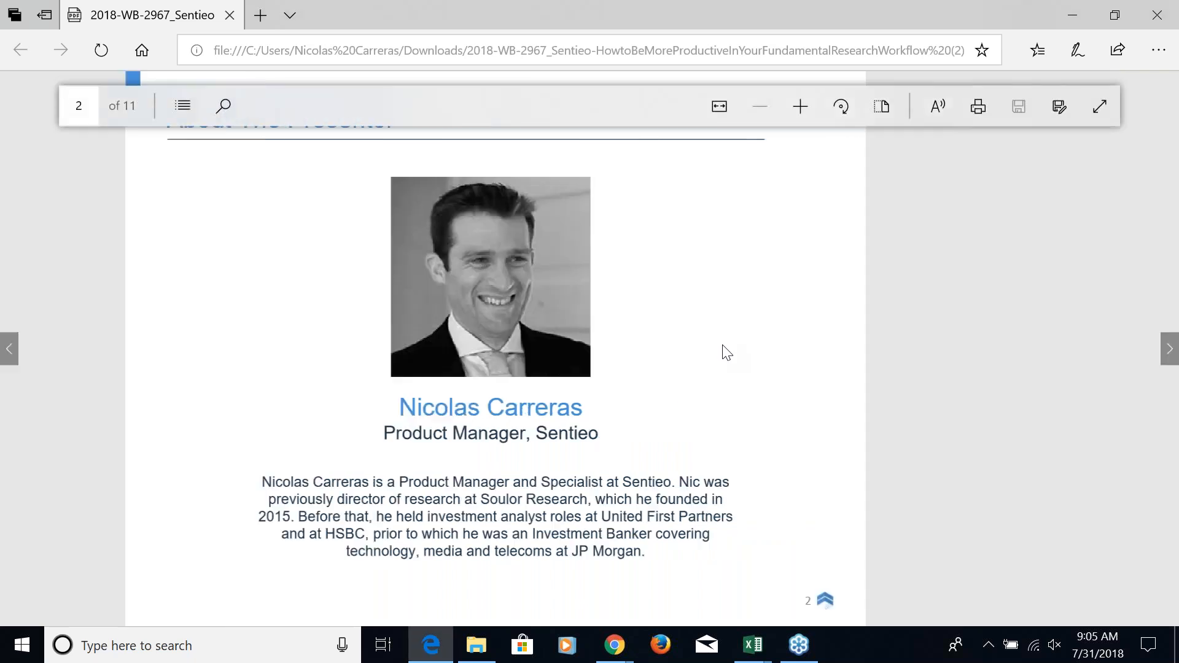
scroll(727, 353, right, 5)
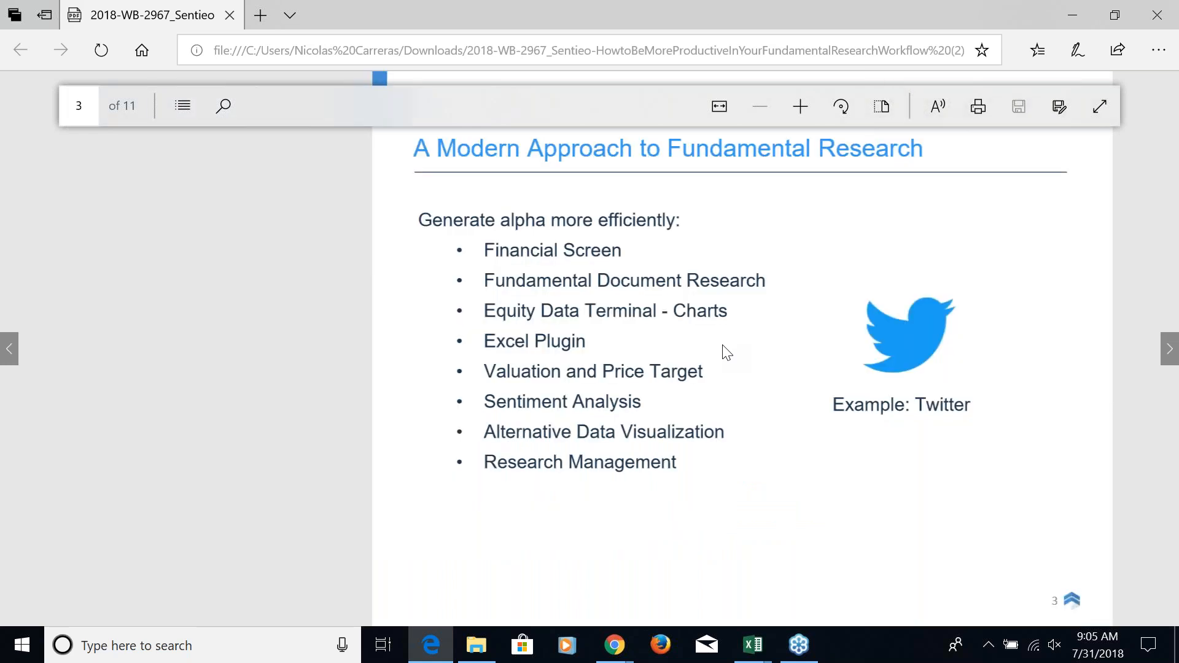
scroll(727, 353, left, 8)
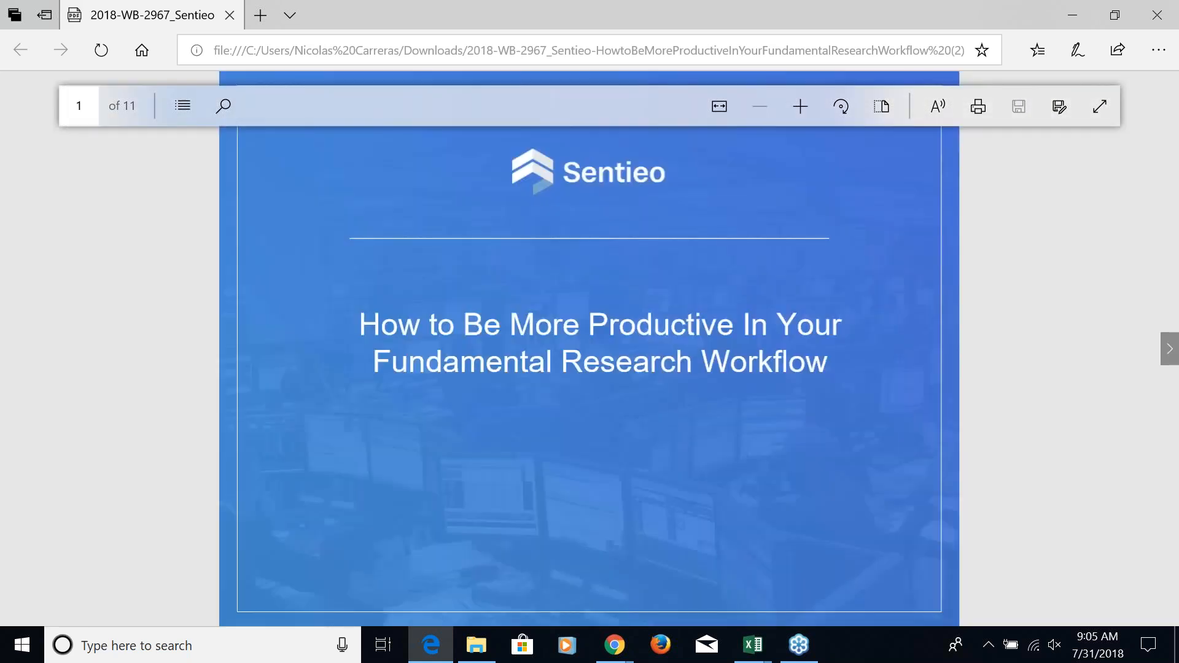
scroll(590, 348, right, 6)
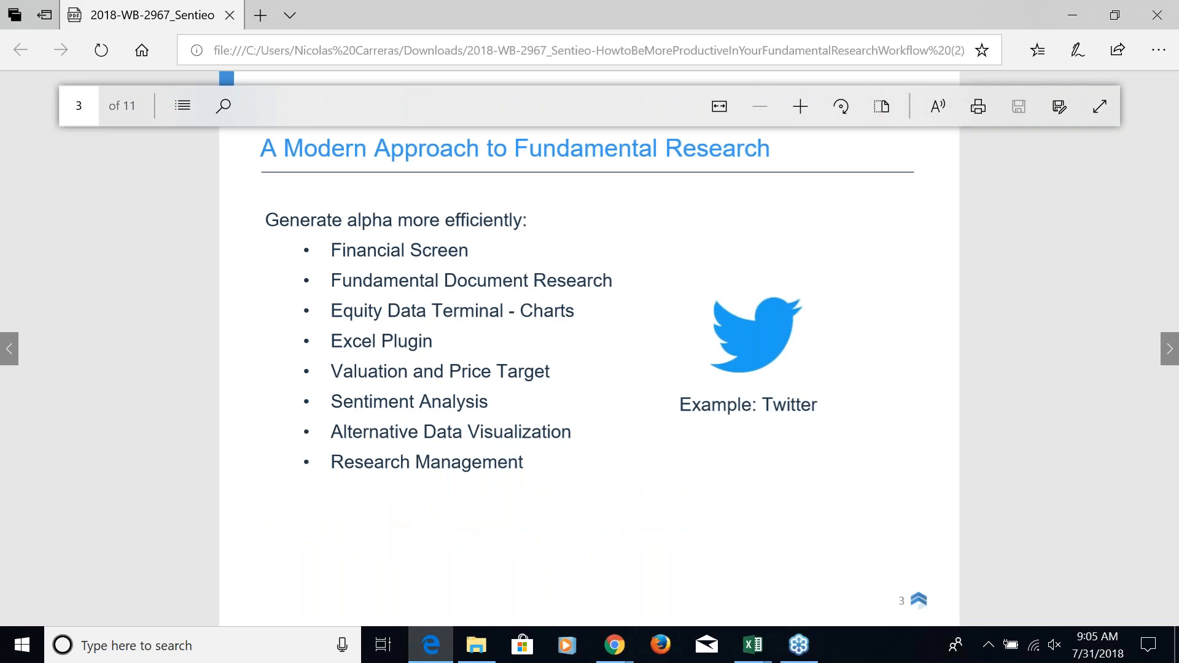
Switch to the Sentieo web app in Chrome and open the Screener in a new workspace tab
key(alt+Tab)
key(alt+Tab)
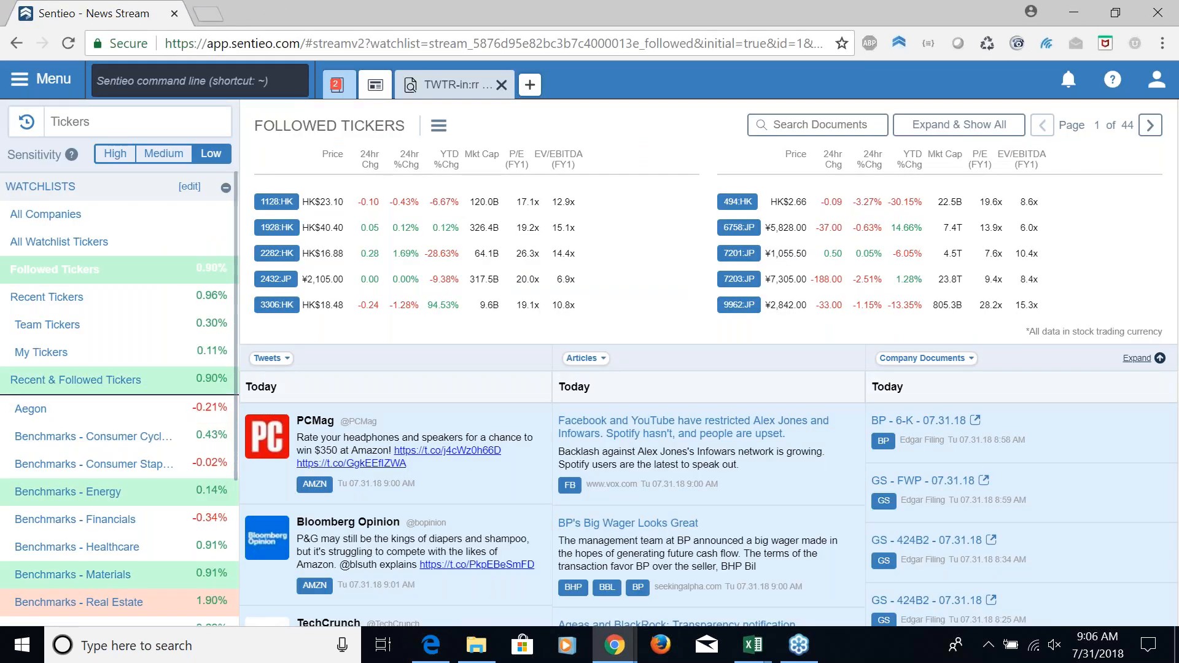
click(904, 38)
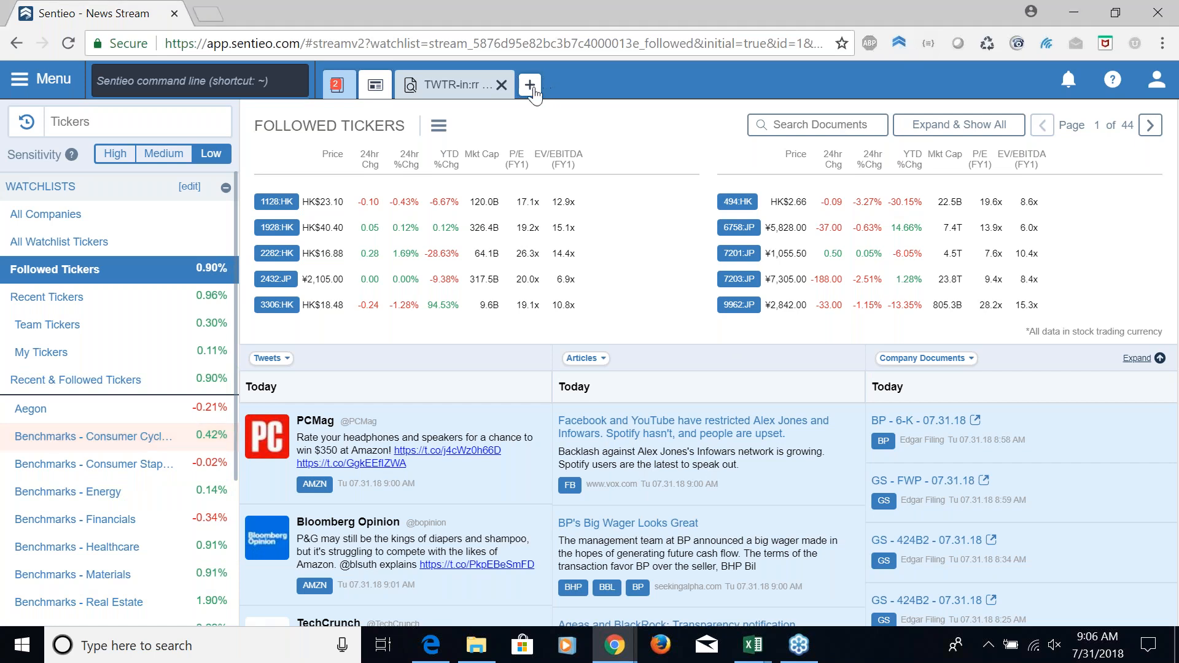
click(530, 85)
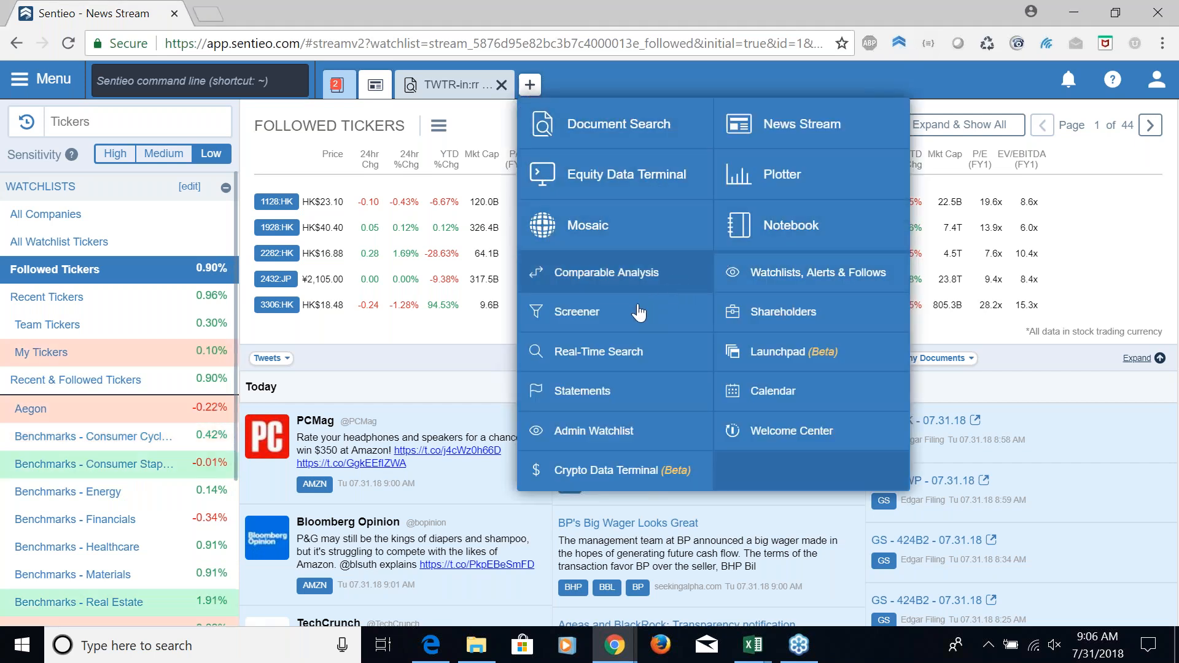
click(590, 321)
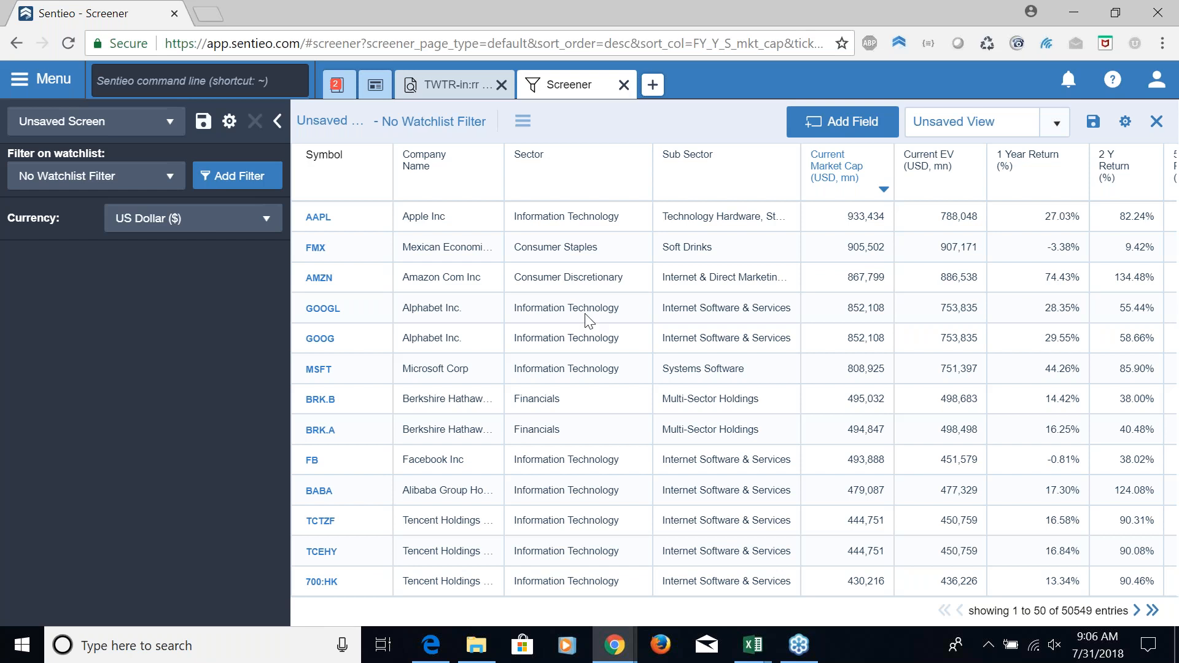
Add a screen filter on Returns over 3Y, with a range from -50 to 5 percent
click(253, 178)
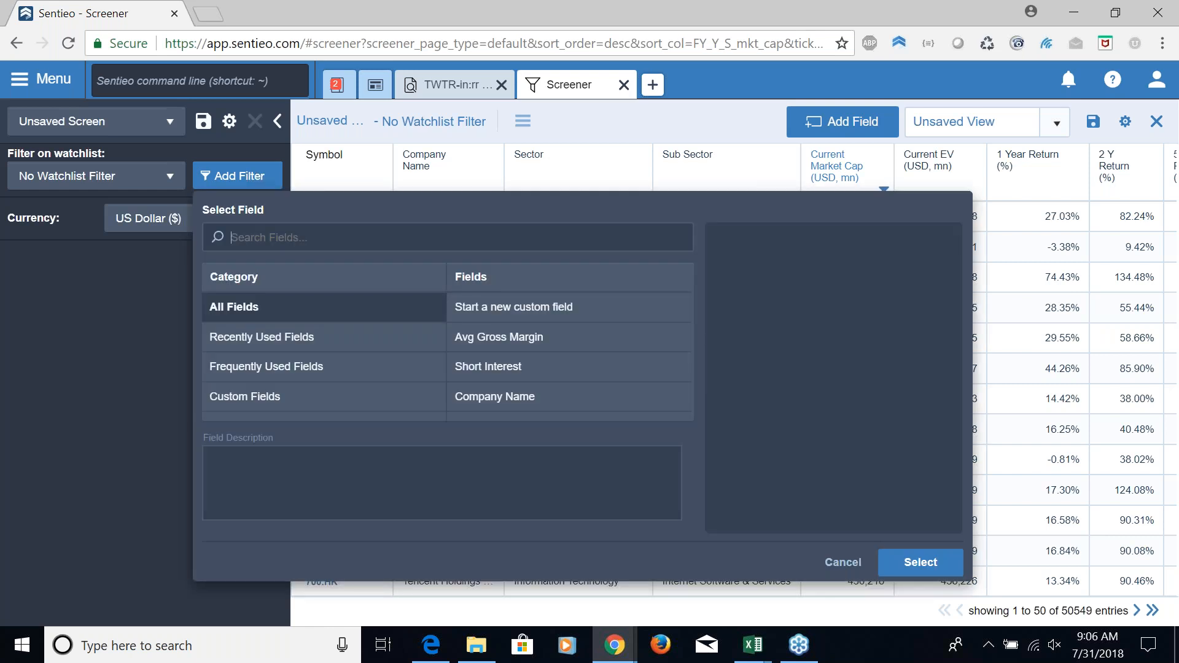
text(returns)
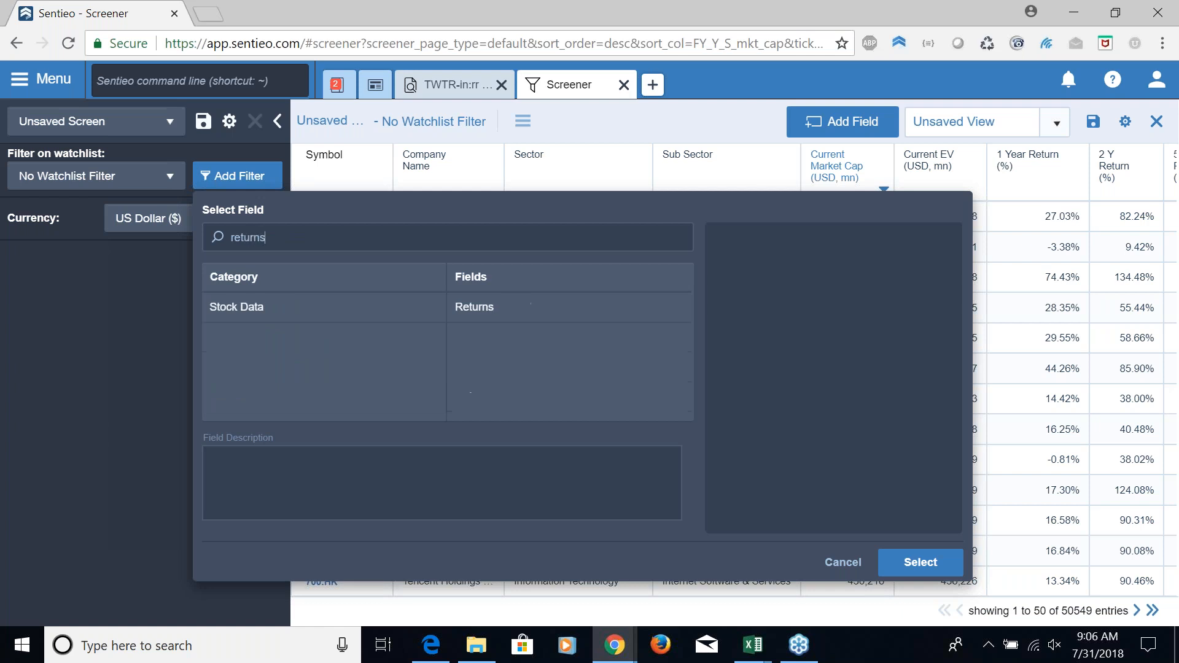
click(504, 319)
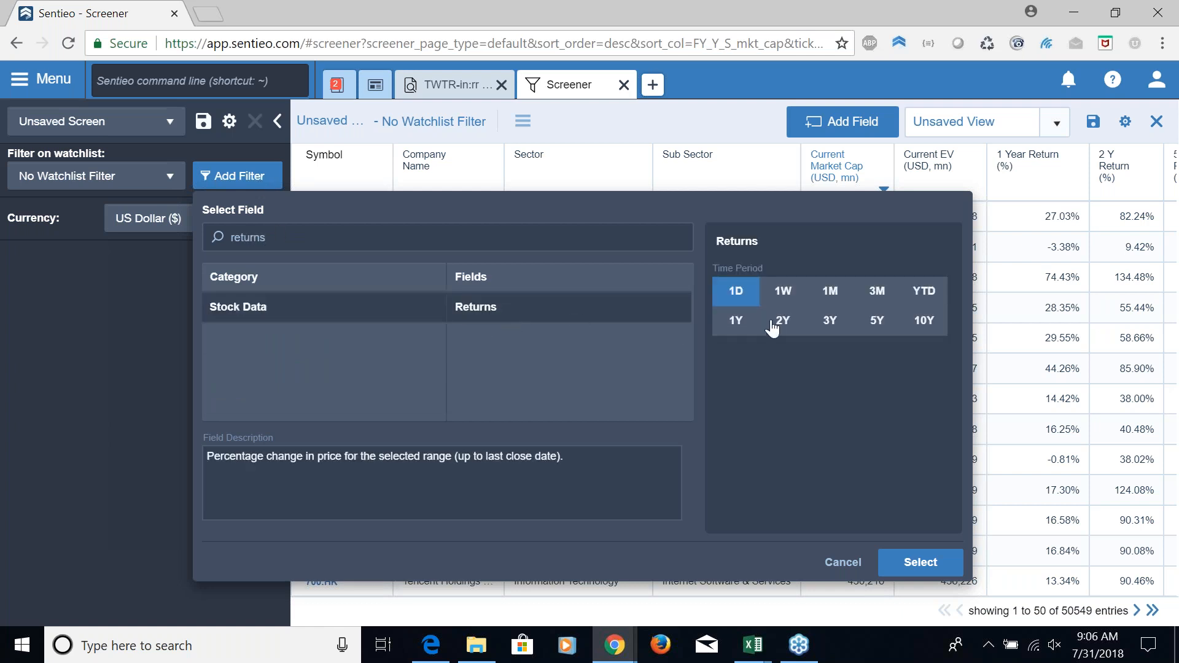
click(832, 326)
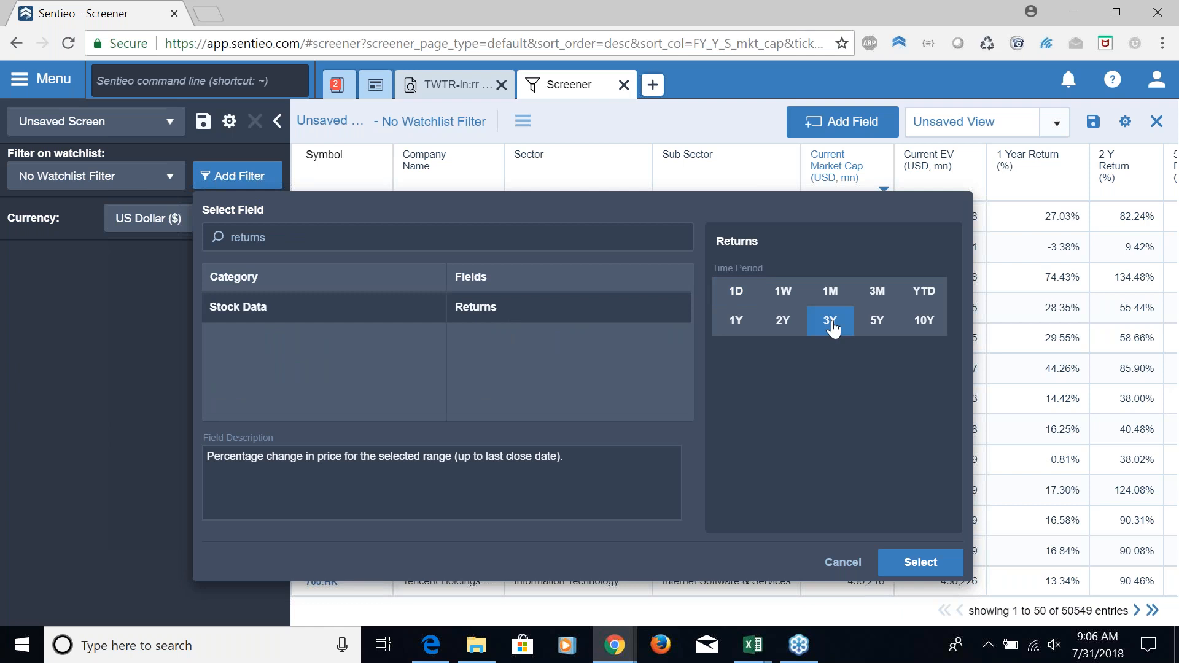
click(919, 562)
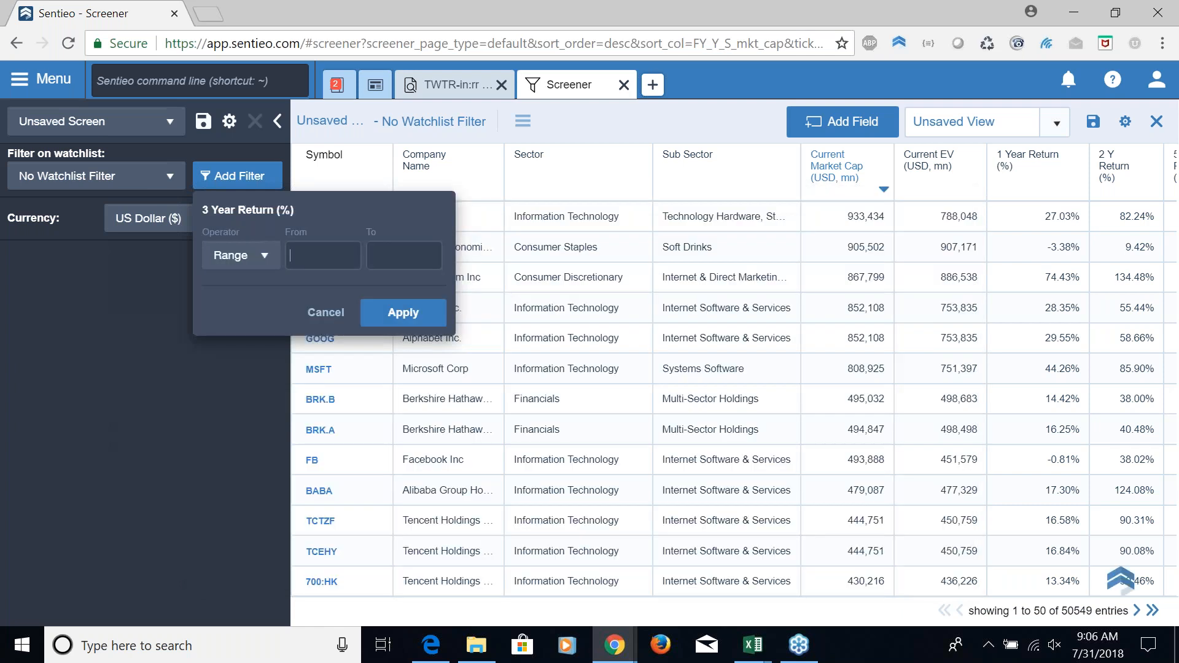
text(-50)
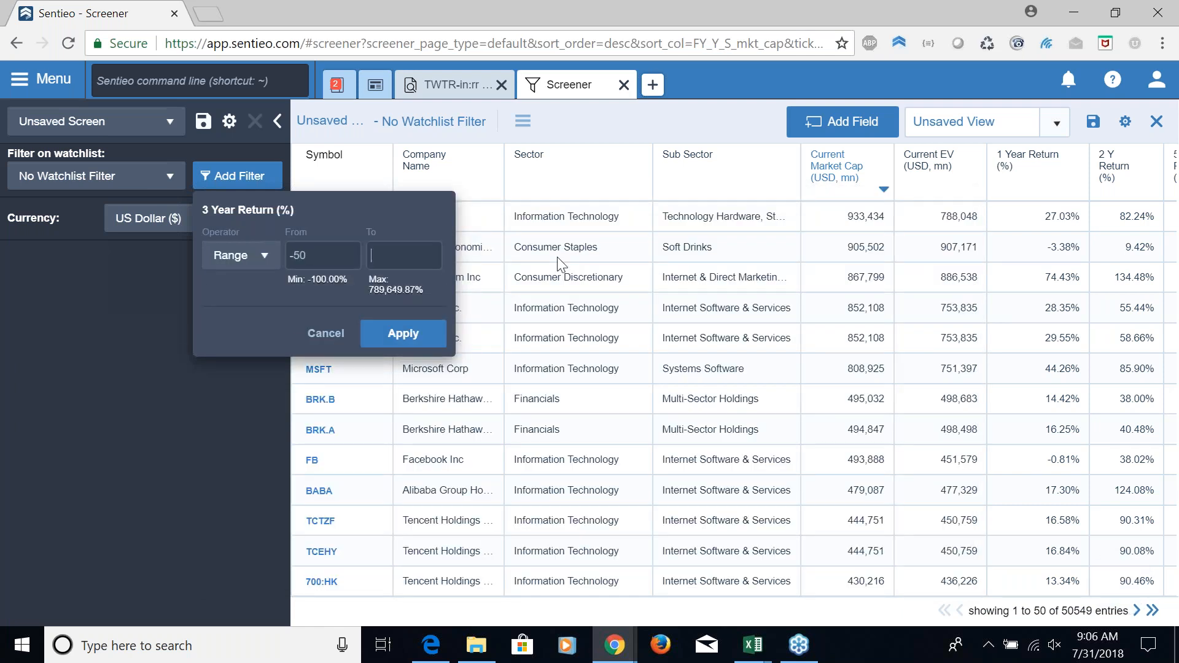
text(5)
click(425, 334)
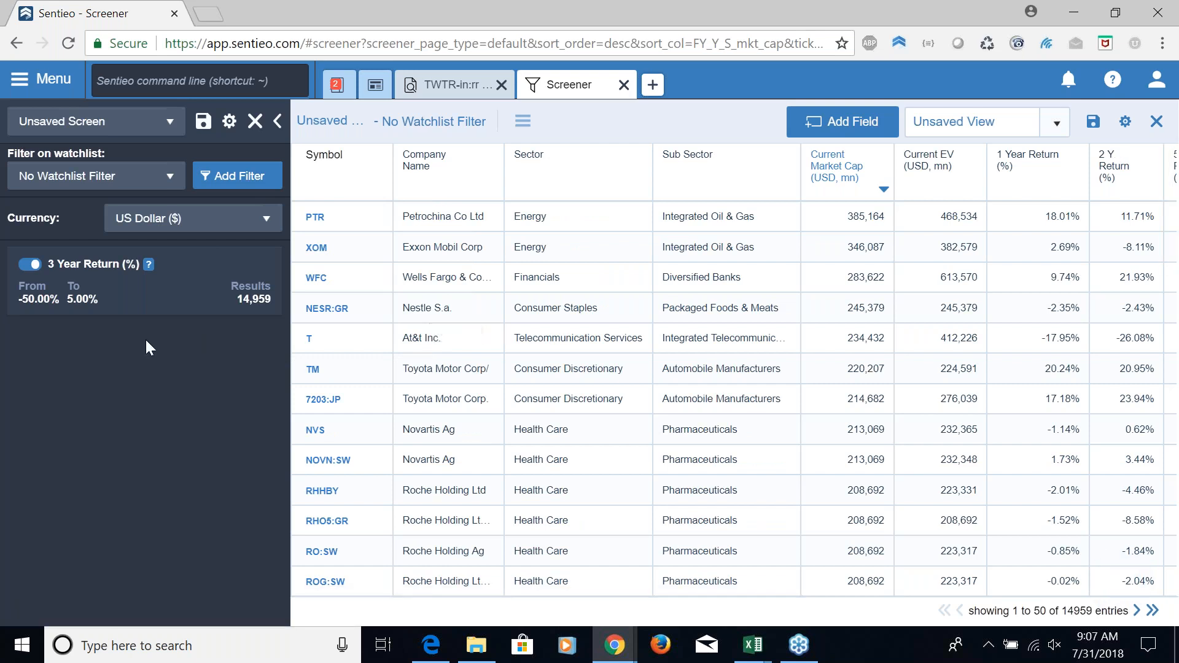
Add a second Returns filter for the 1M period, with a range from -75 to 0 percent
click(222, 182)
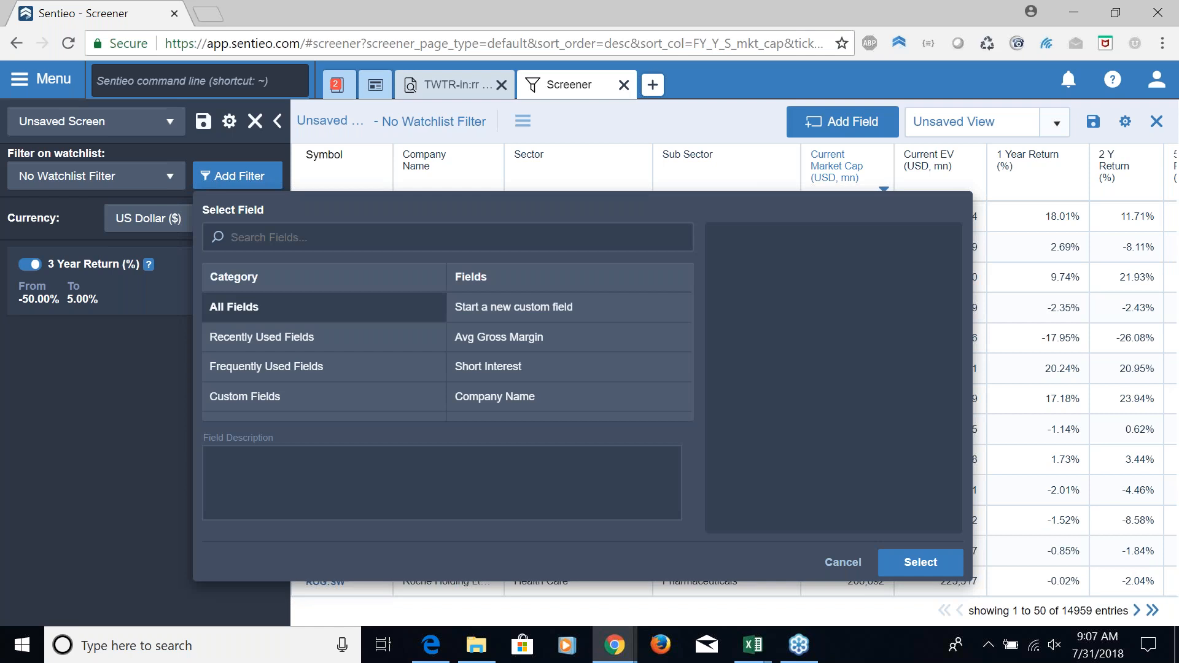
text(ret)
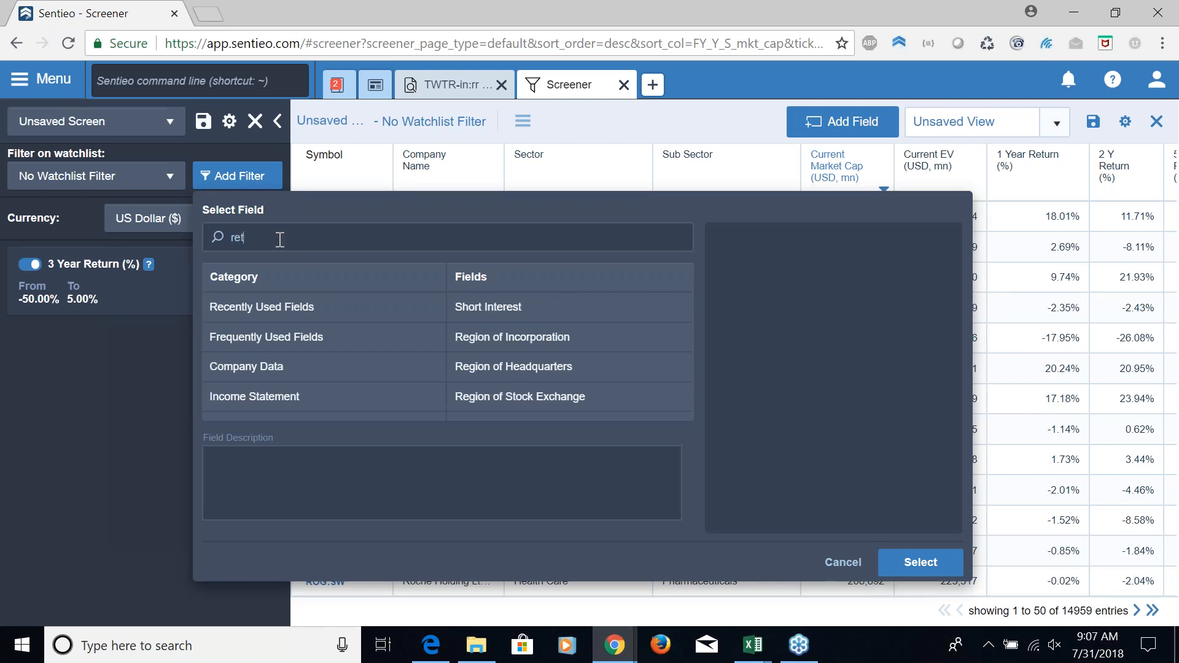
text(urns)
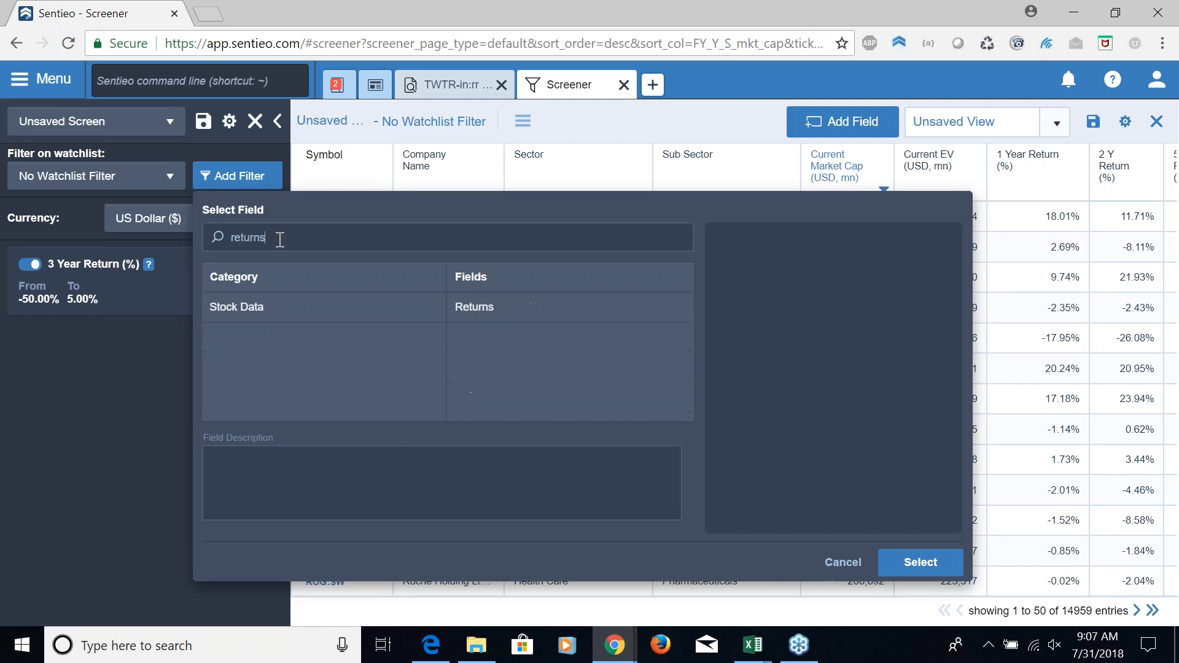
click(490, 316)
click(829, 294)
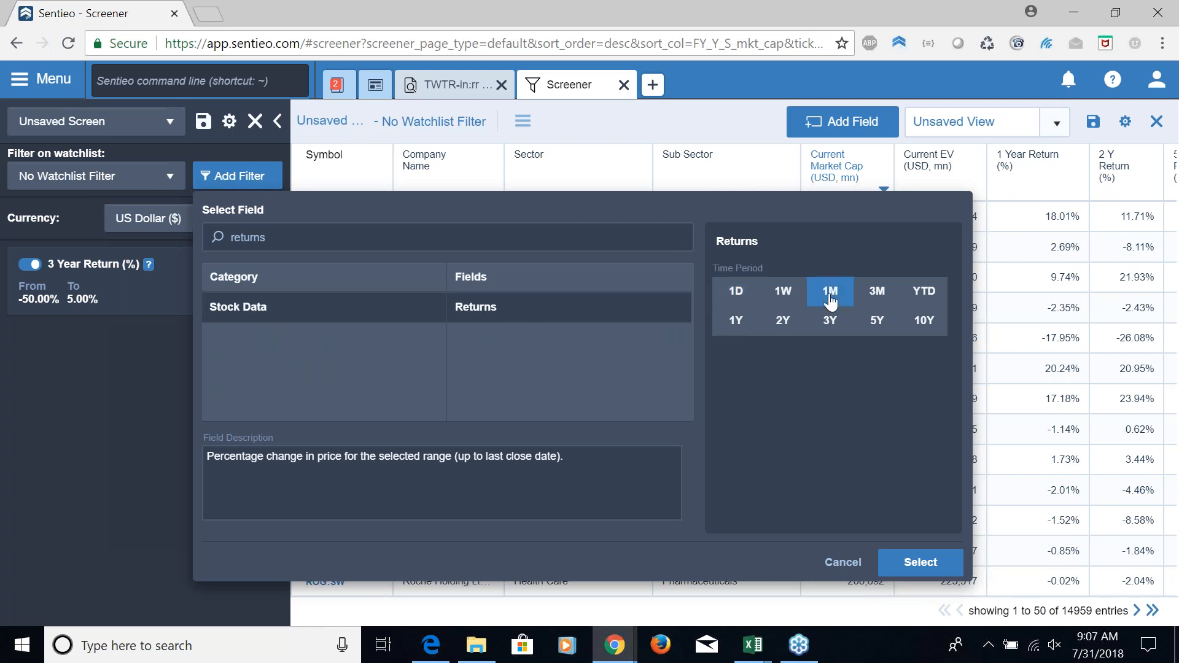
click(913, 570)
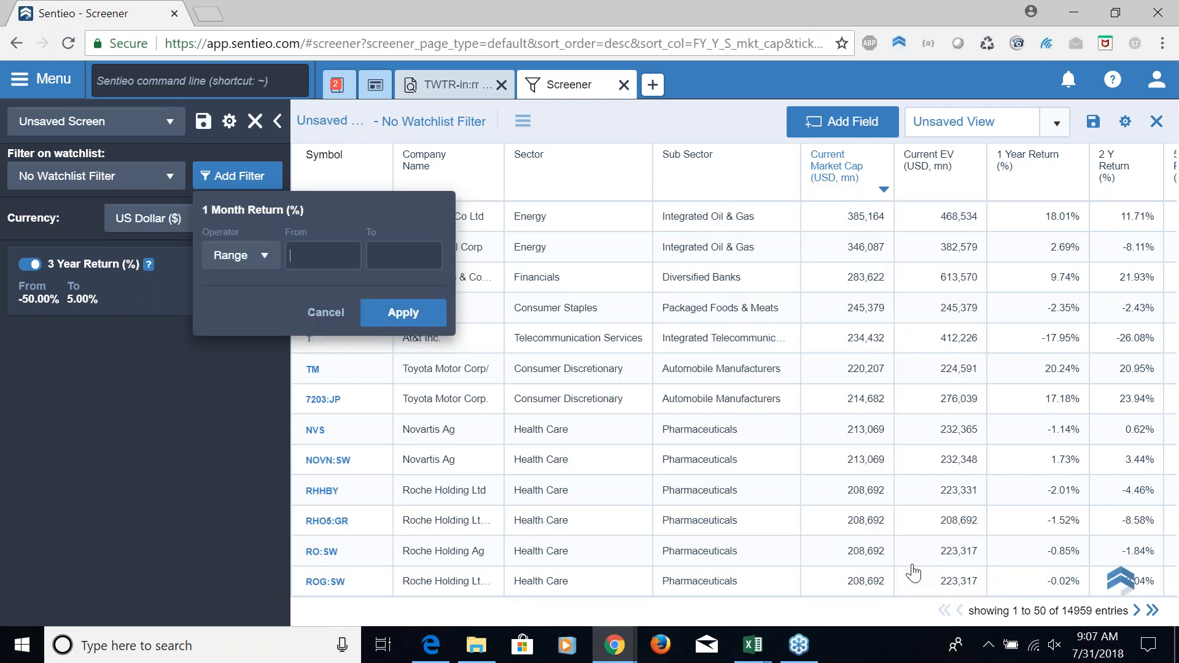
text(-75)
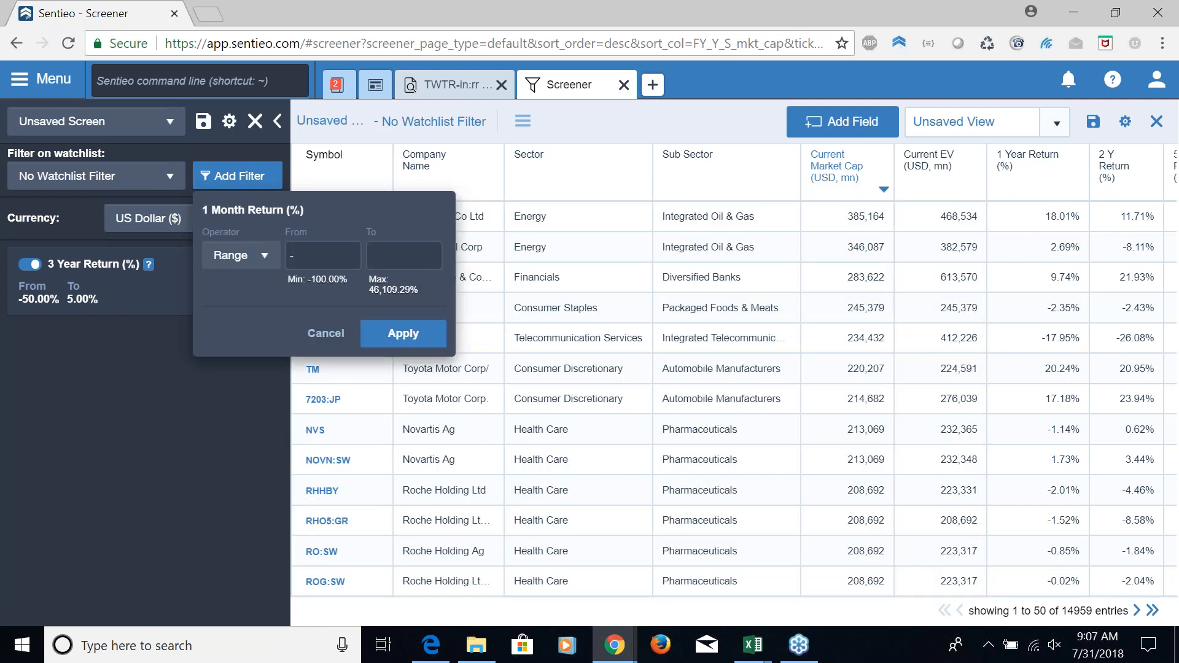
key(Tab)
text(0)
click(370, 341)
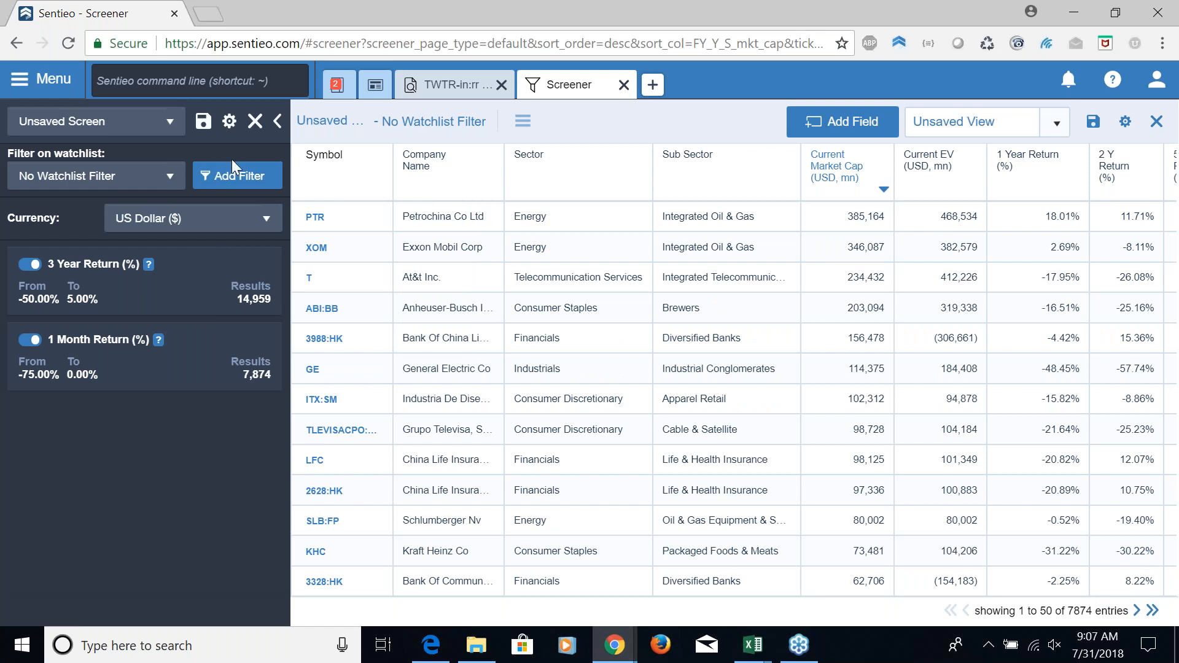
Add a Region of Incorporation filter that includes only the United States
click(236, 178)
text(region)
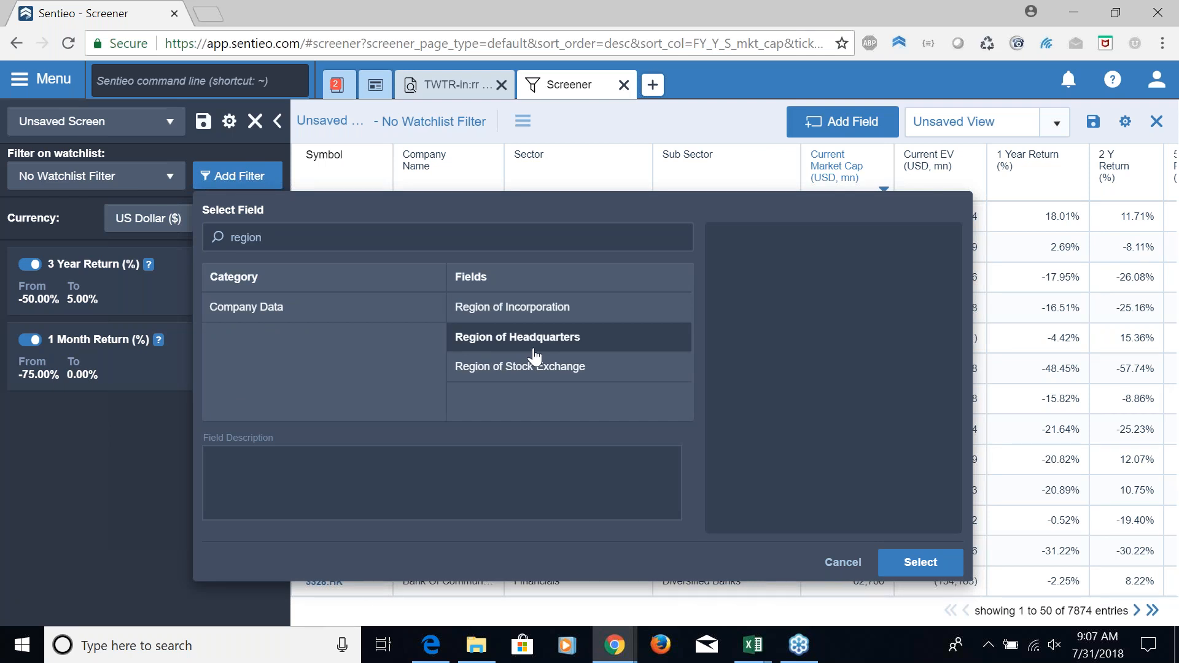
click(555, 320)
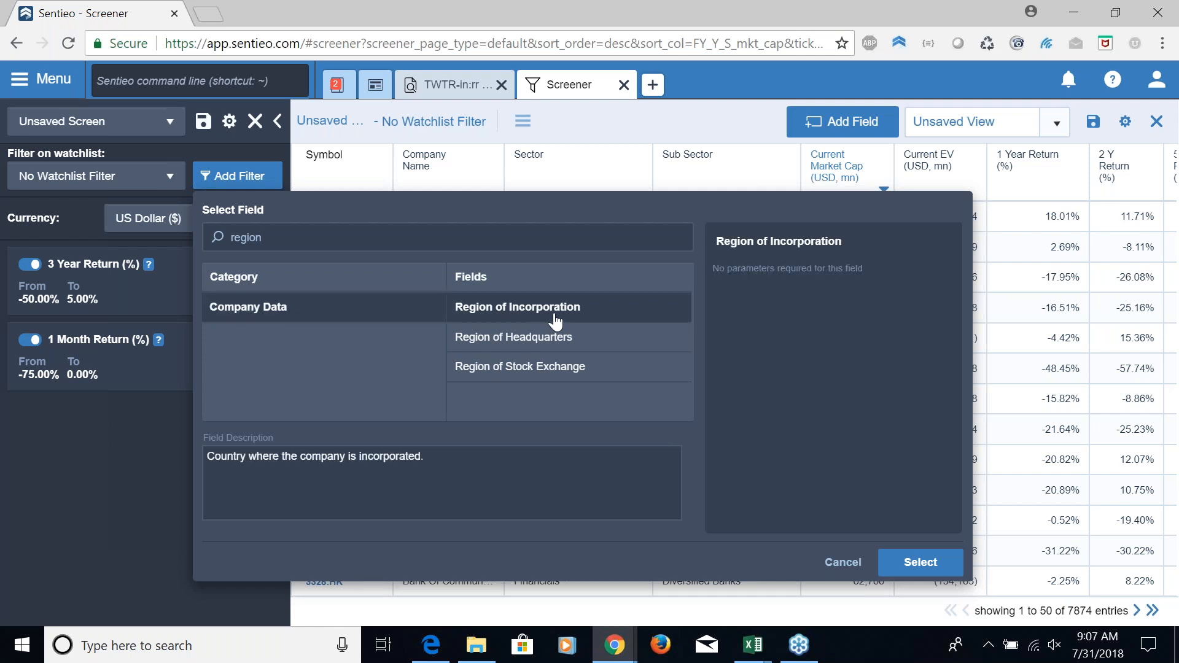
click(920, 563)
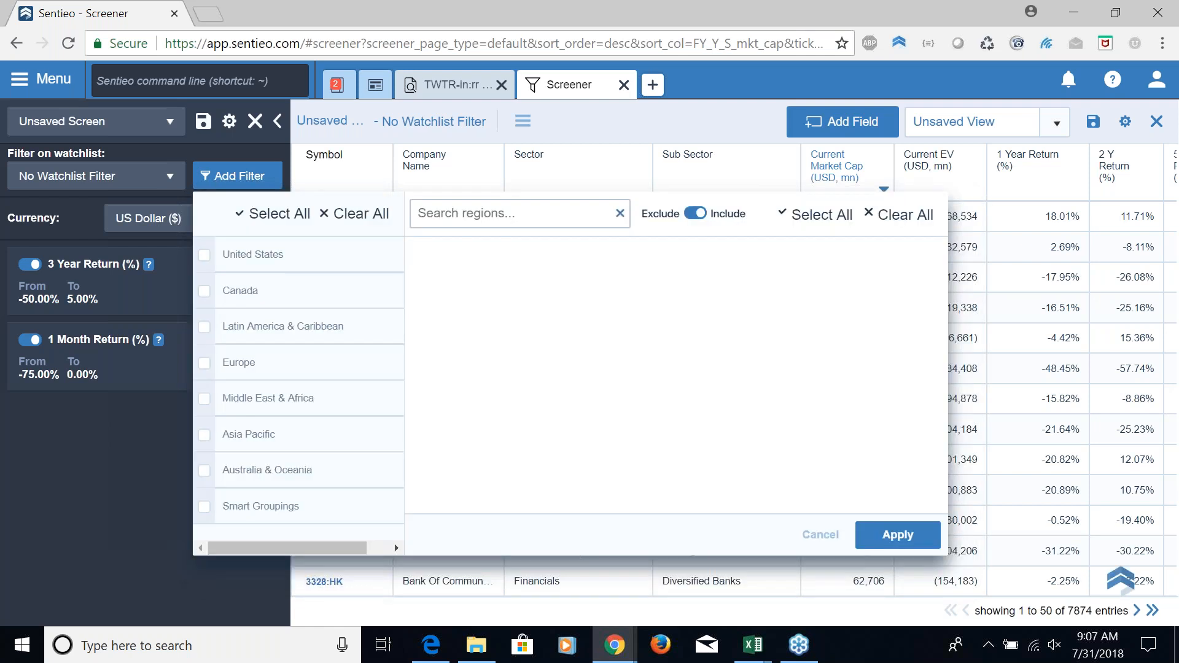
click(257, 273)
click(897, 544)
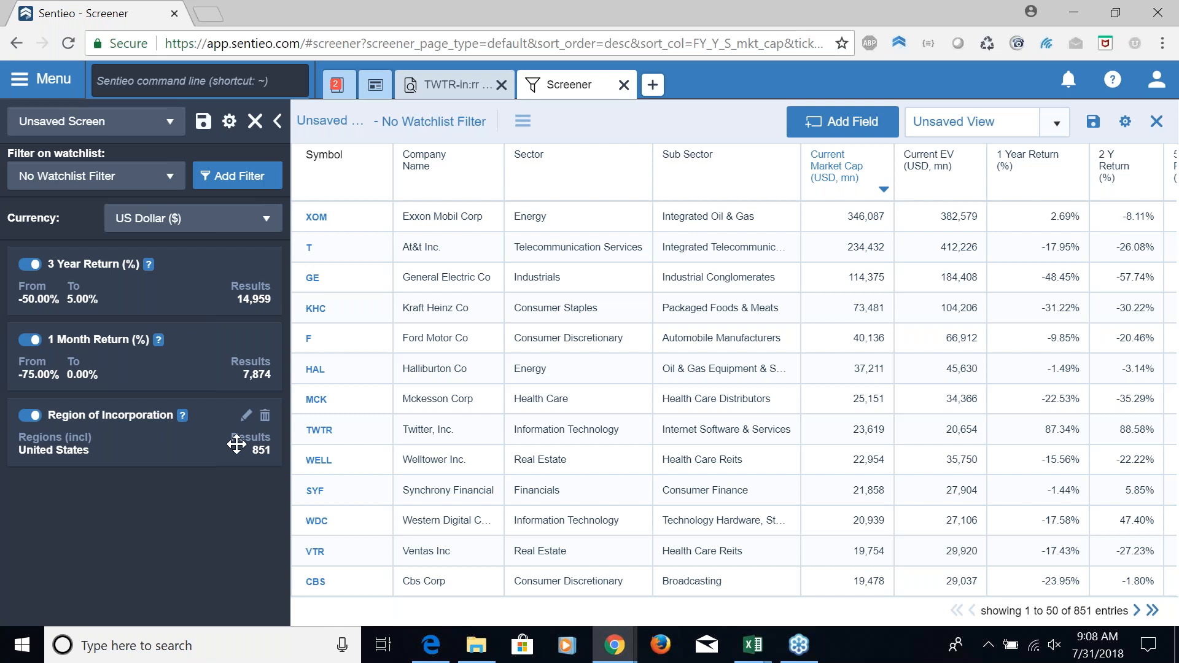
Add an annual Net Debt/EBITDA filter for the previous year (FY0), with a range from -10 to 0
click(259, 191)
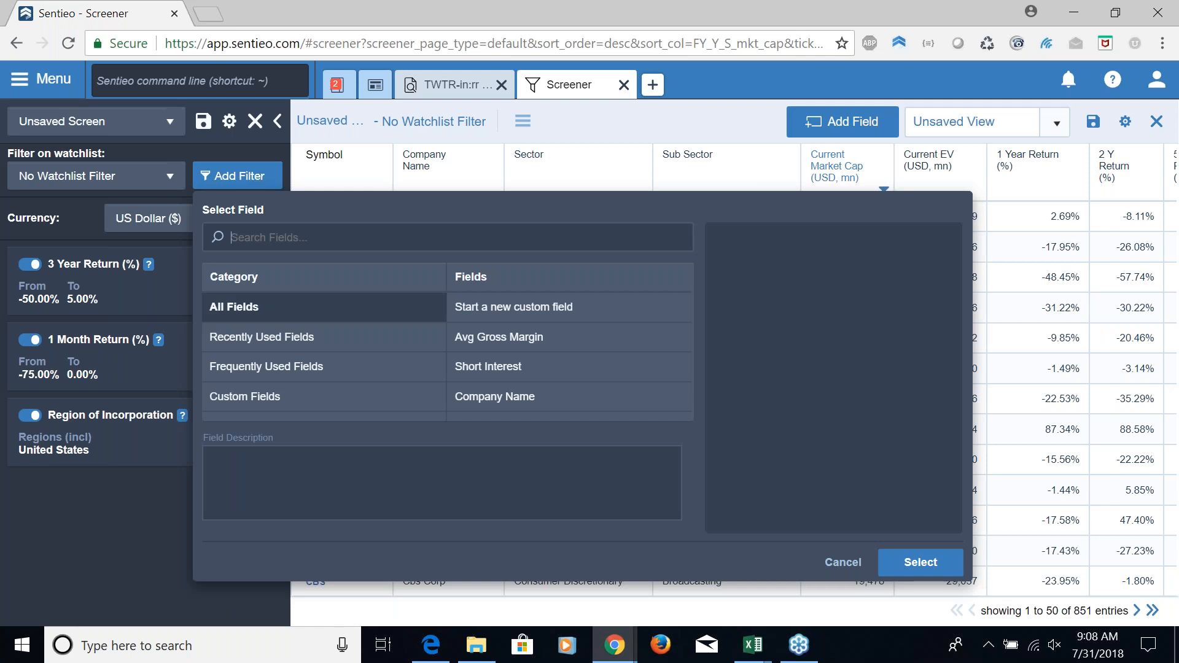
text(net debt)
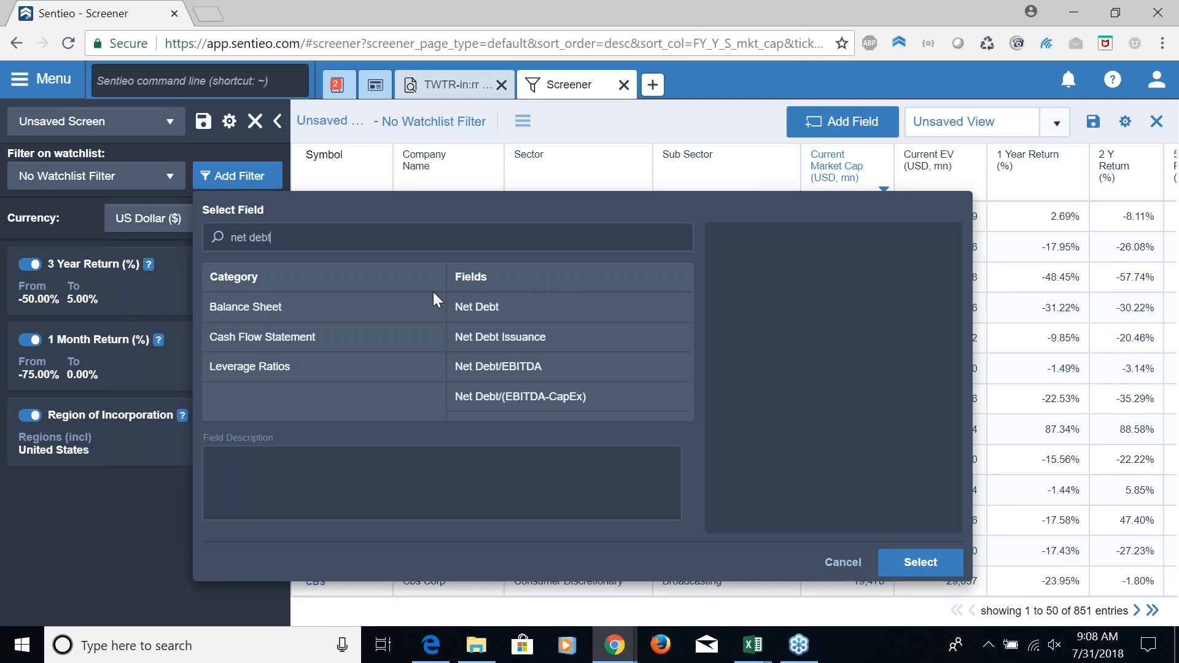
click(493, 367)
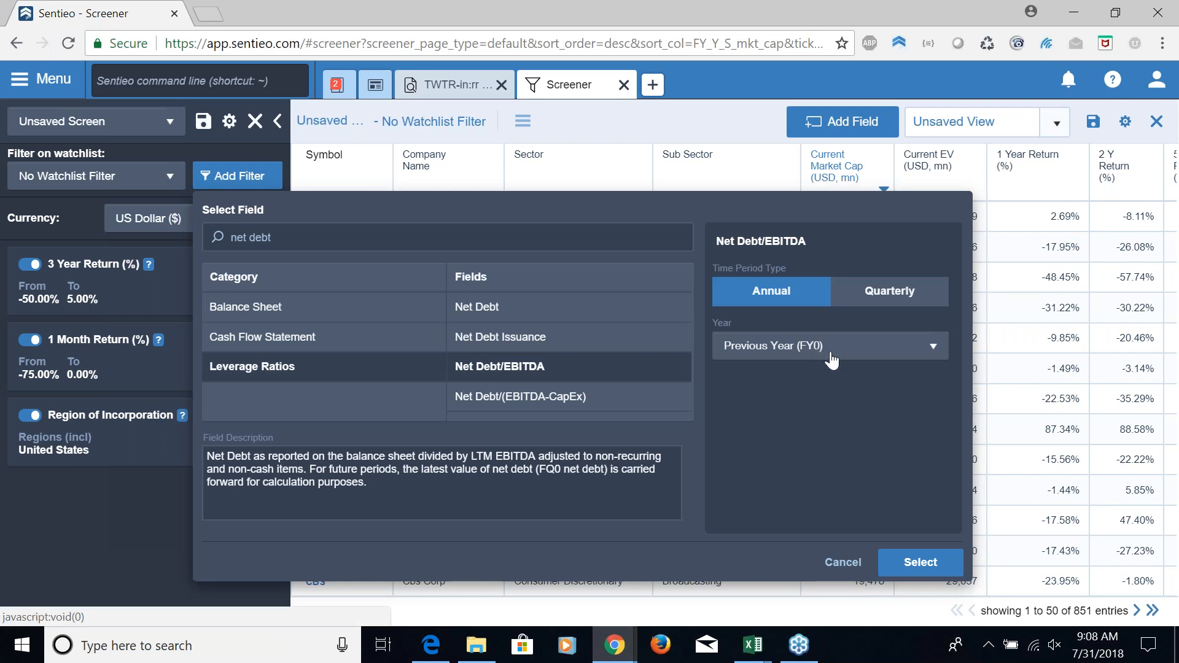
click(914, 562)
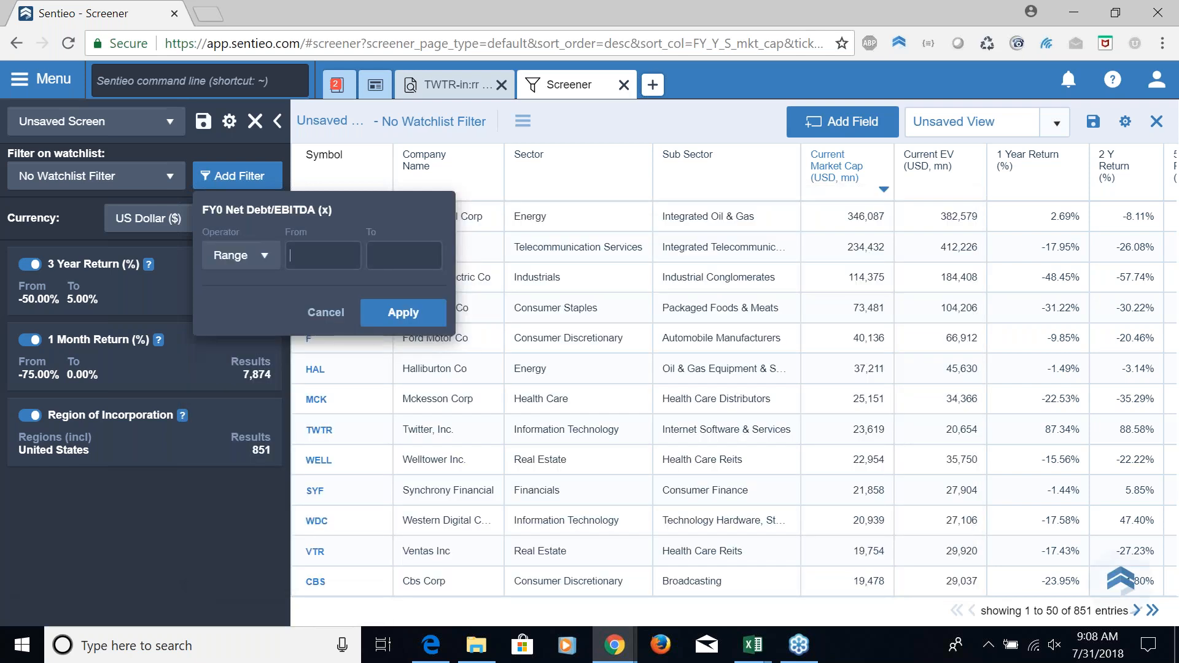
text(-10)
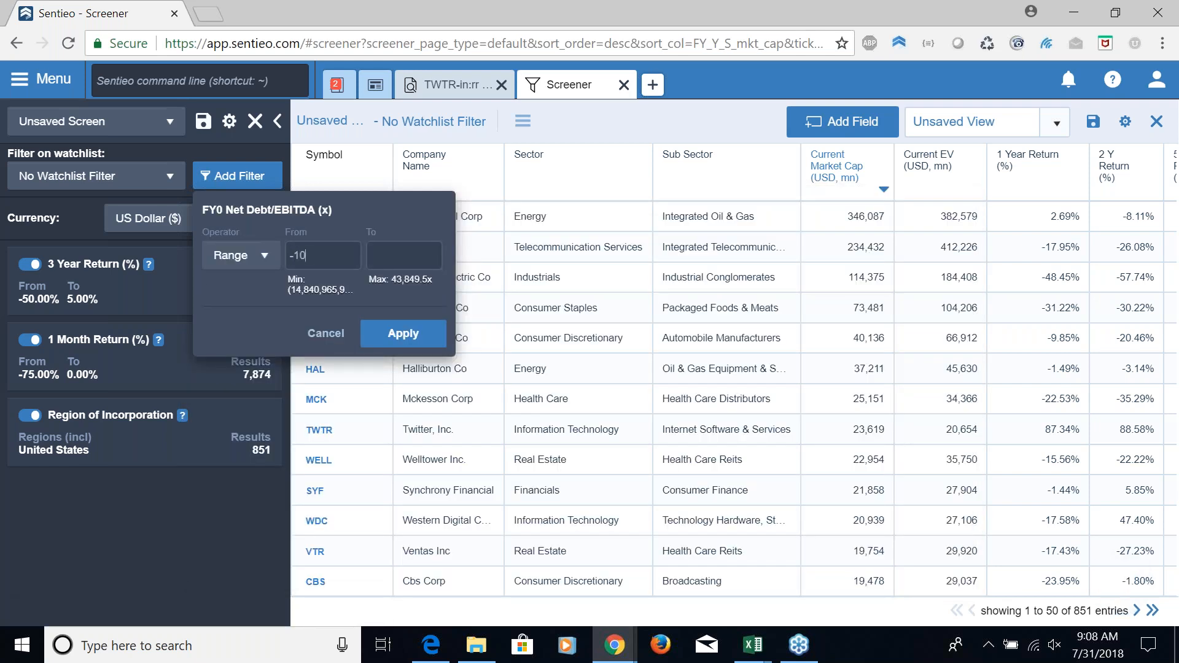
key(Tab)
text(0)
click(415, 334)
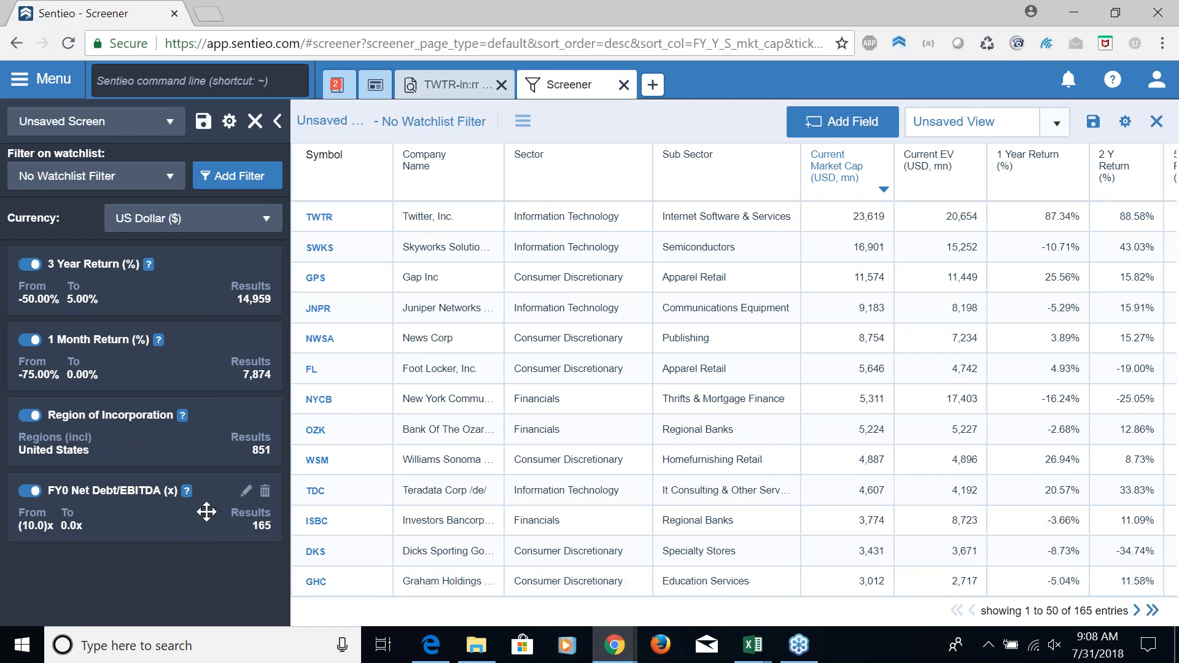
Add a current Market Cap filter with a range from 5000 to 50000 million USD
click(245, 176)
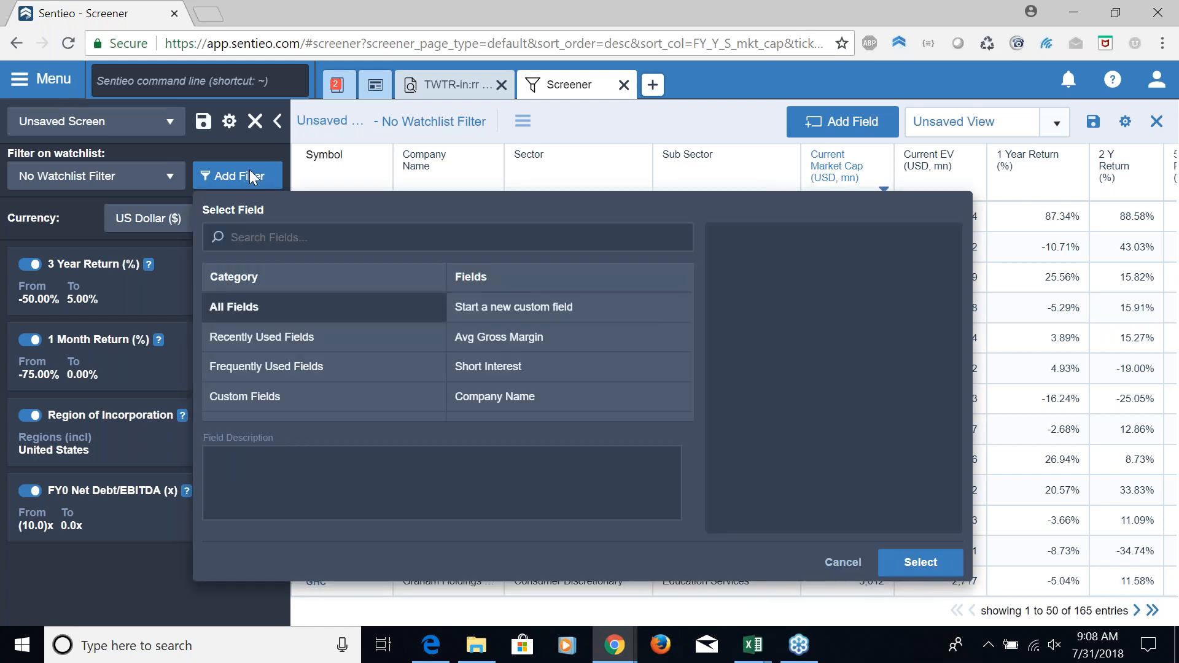
text(capitali)
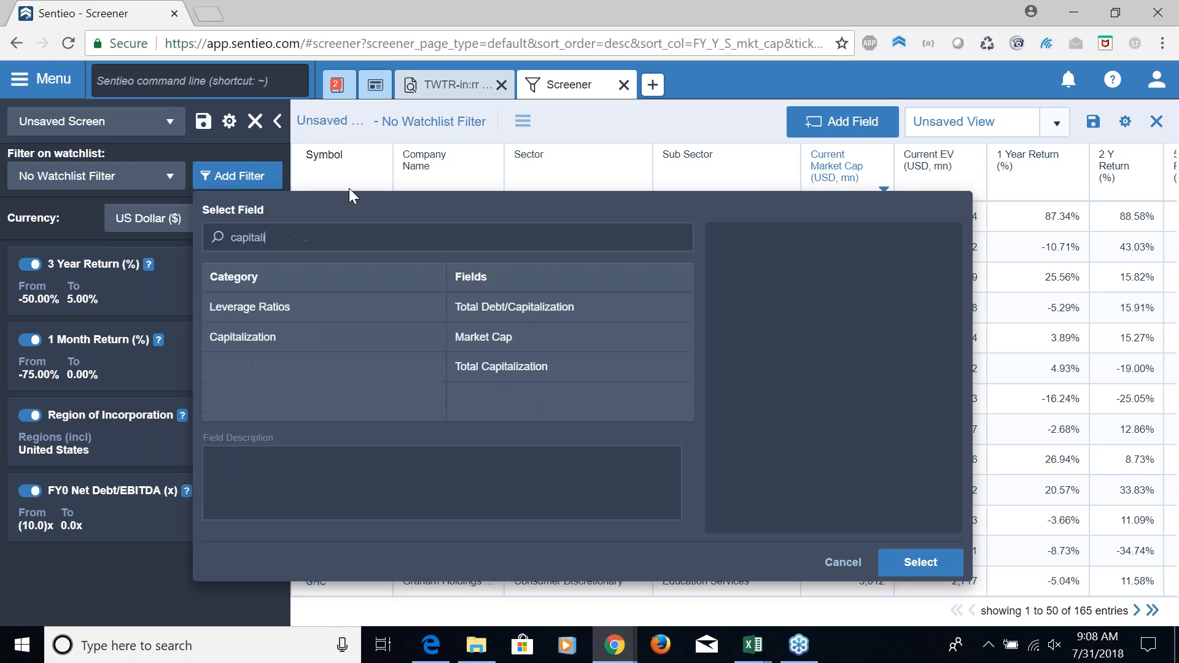
click(486, 344)
click(919, 562)
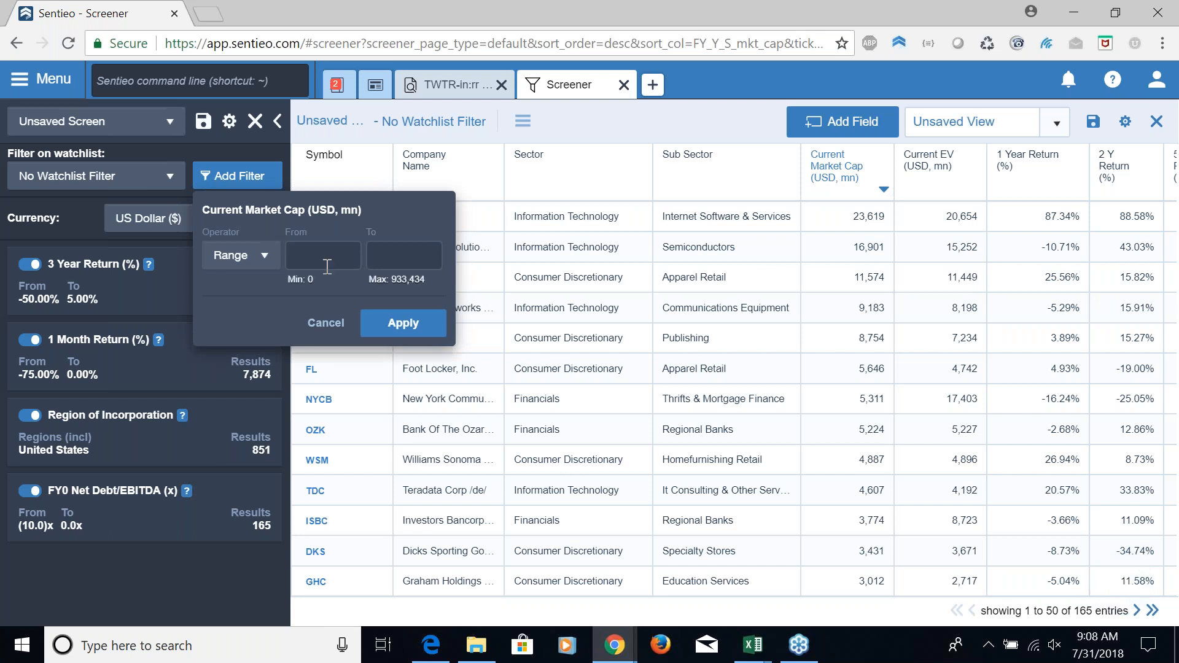
text(5000)
key(Tab)
text(50000)
click(425, 325)
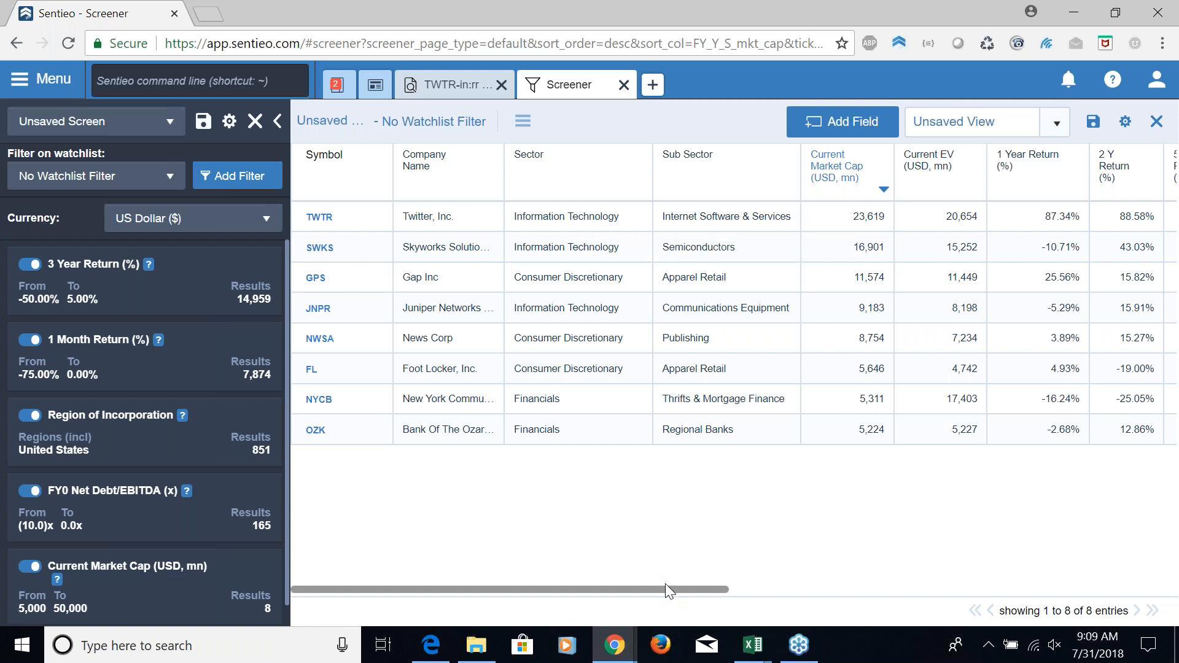
Examine the valuation, growth, return and leverage columns for the companies that pass the screen
drag(665, 583, 812, 589)
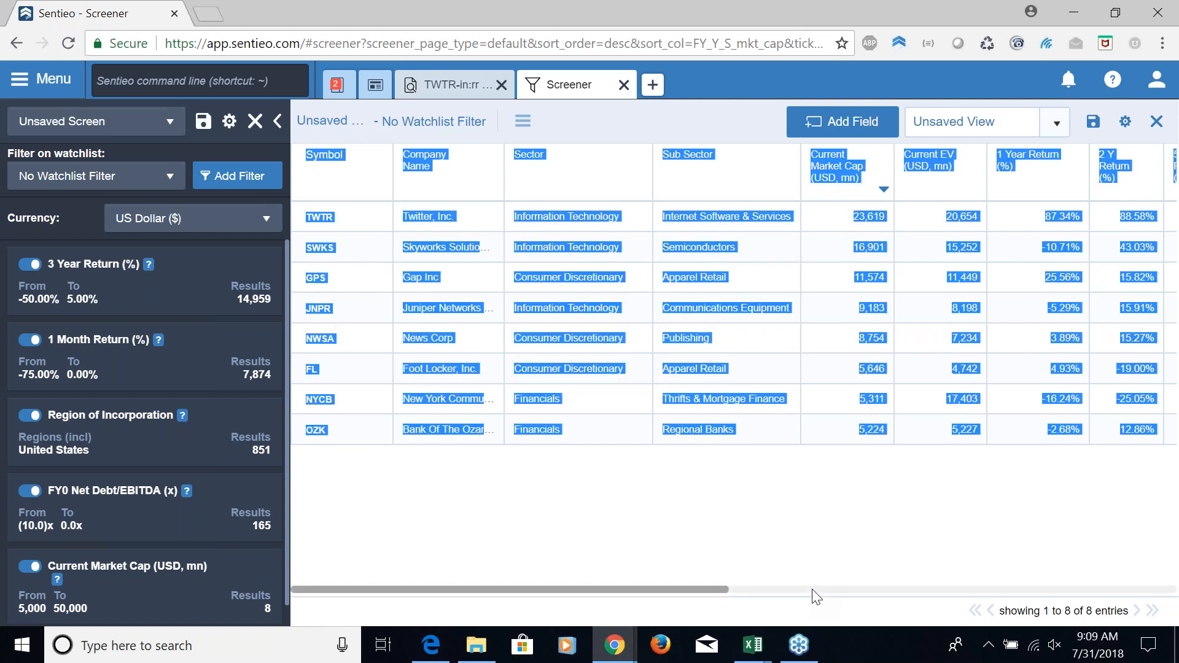
drag(719, 590, 1085, 533)
click(947, 220)
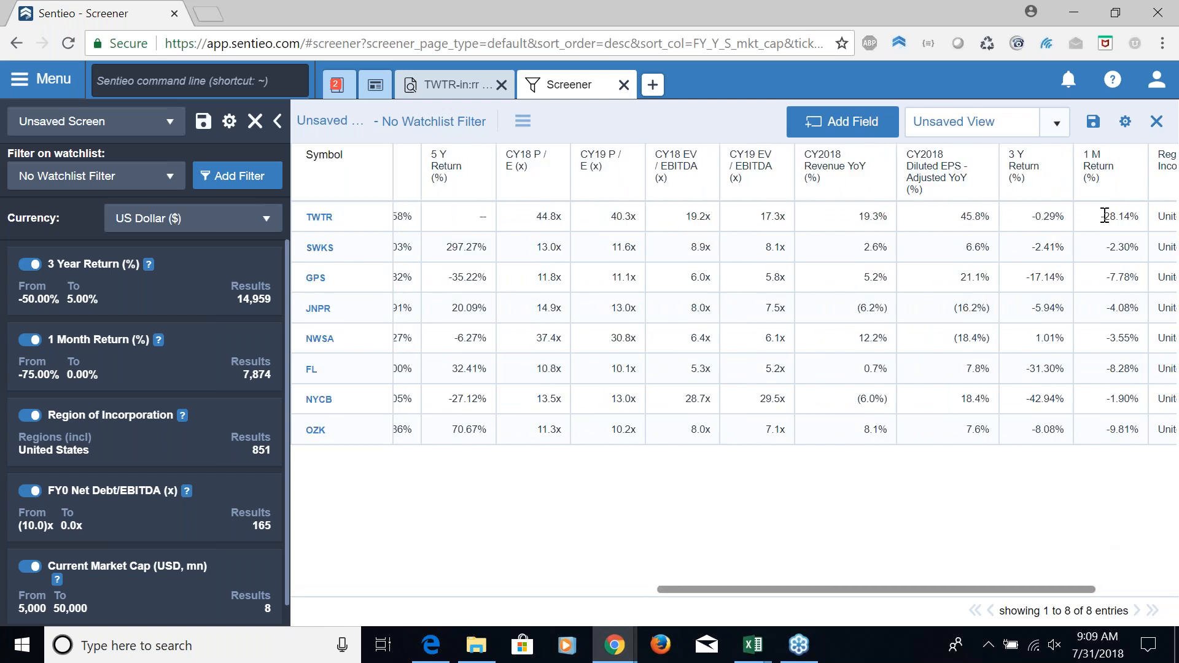
drag(1030, 586, 1132, 576)
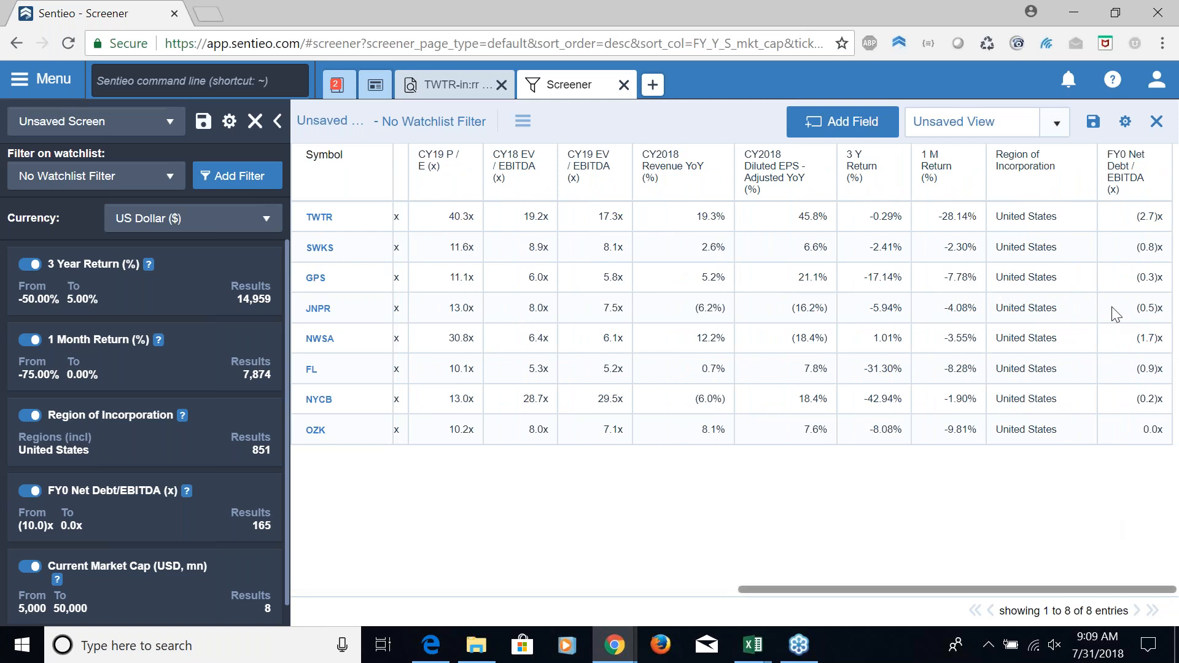
drag(777, 587, 334, 589)
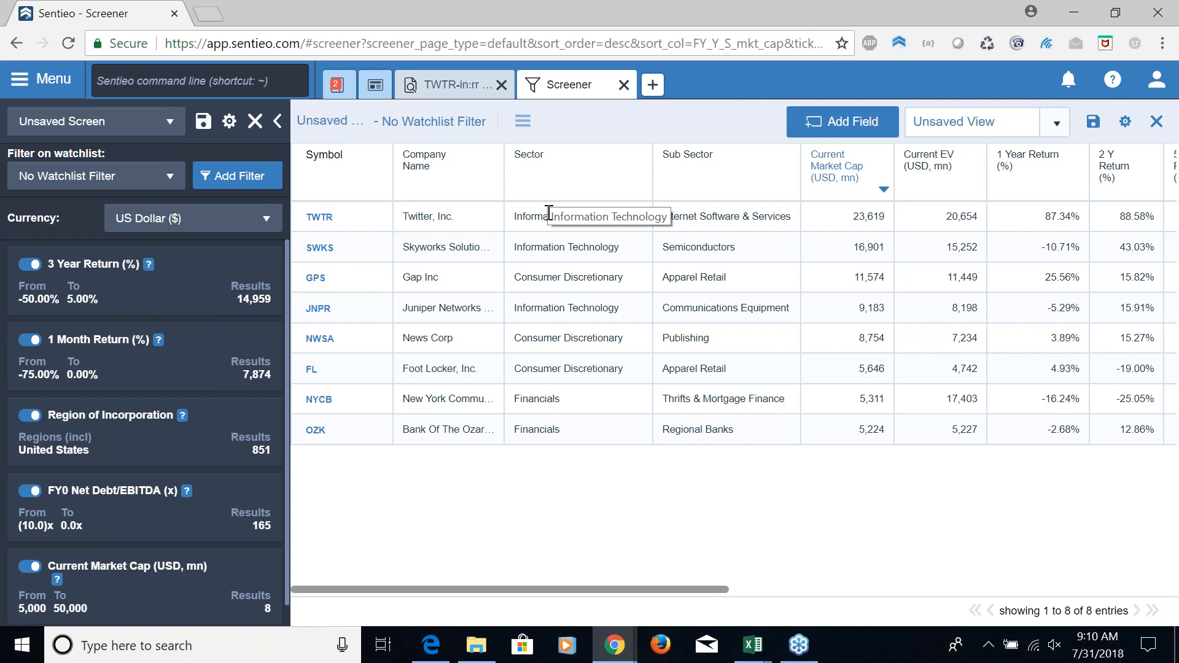
Open a new Document Search and set its ticker to TWTR
click(653, 85)
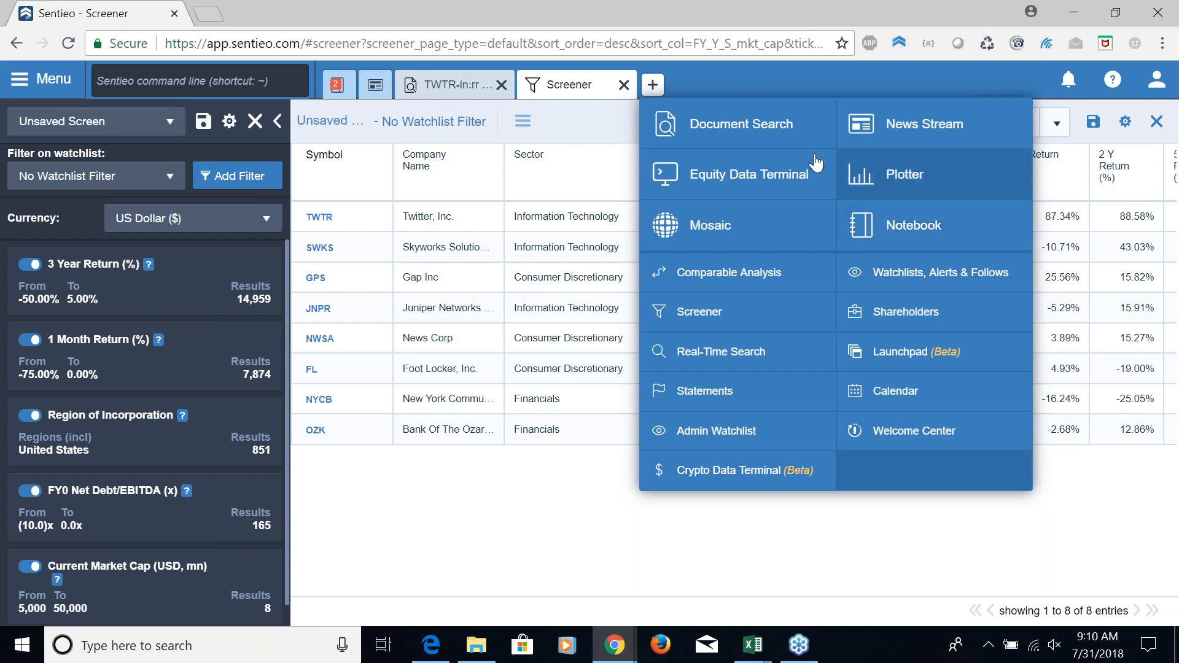
click(760, 130)
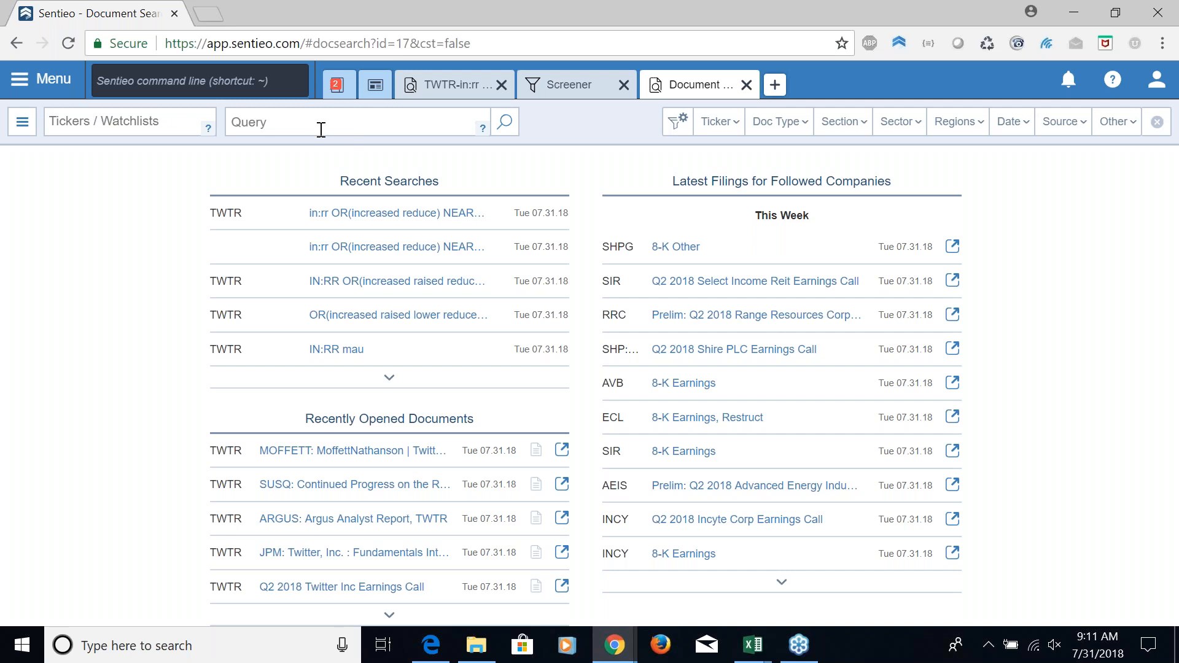
click(67, 120)
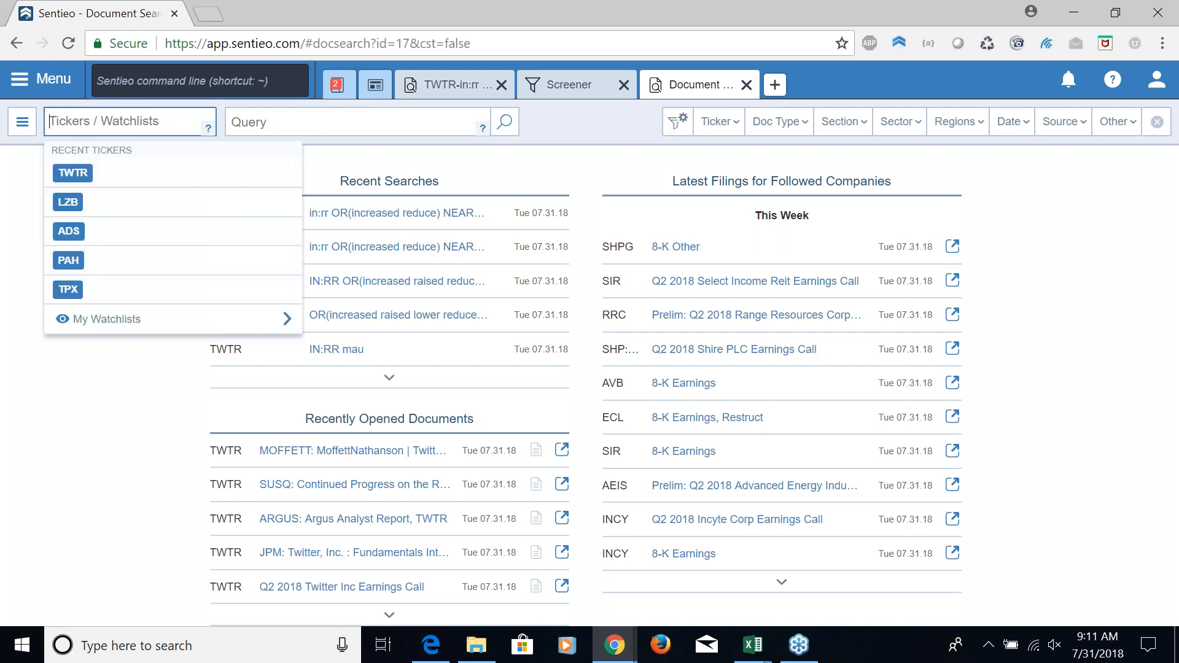
text(TWTR)
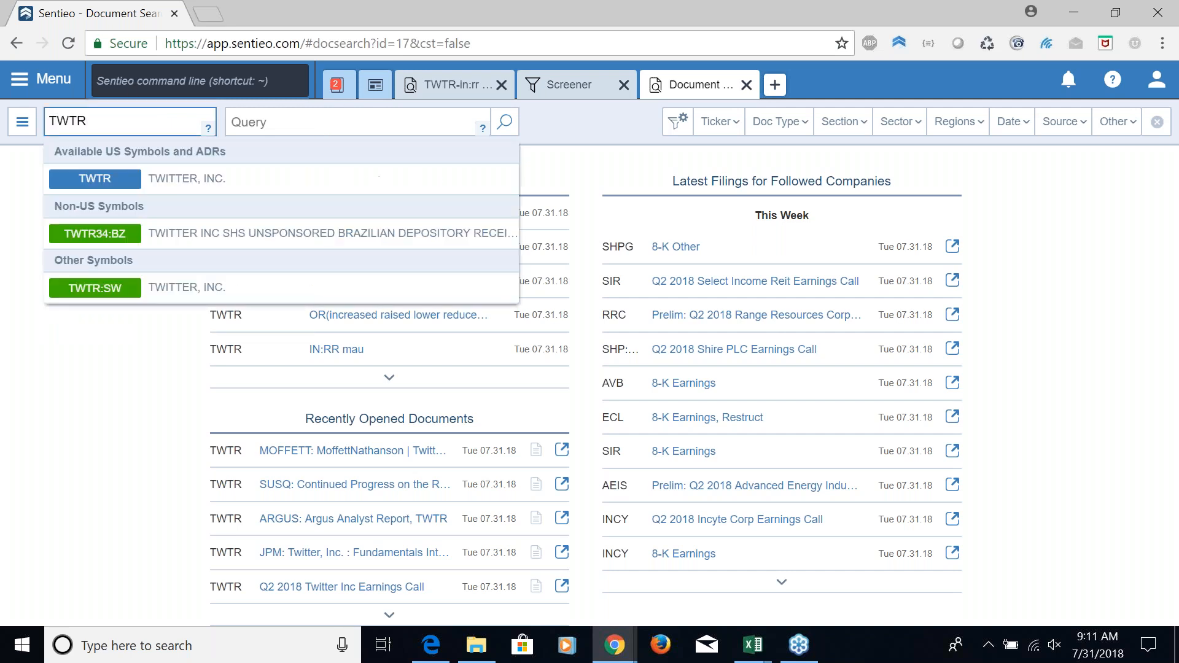
key(Return)
key(Tab)
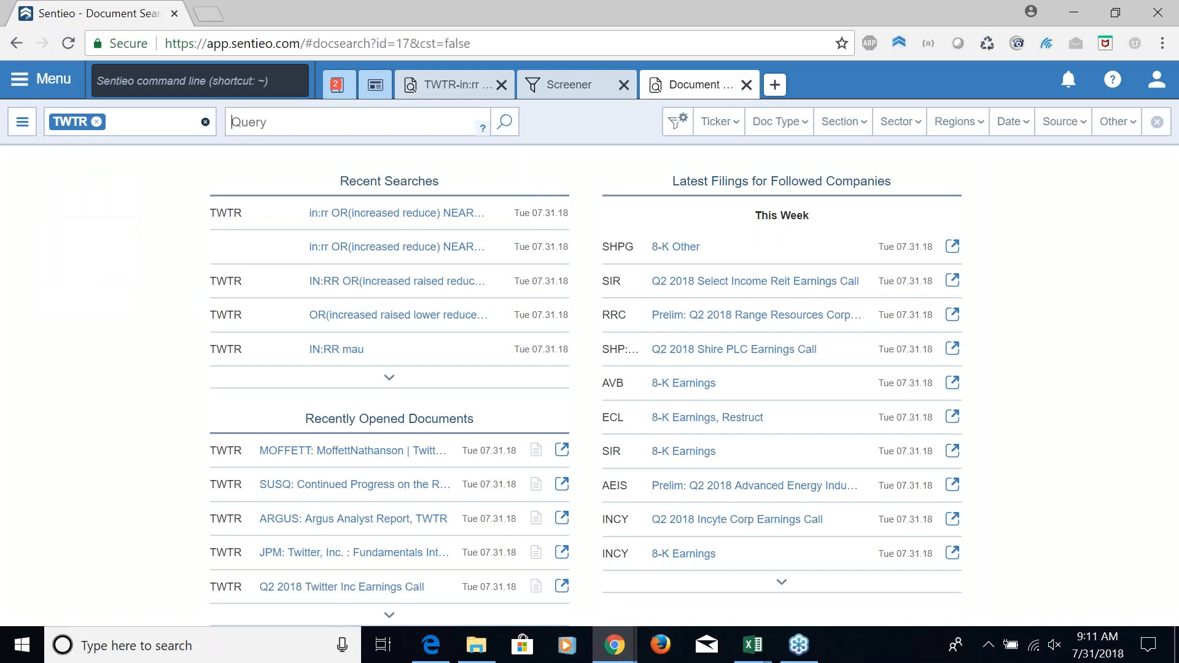
Search the company's transcripts with the query "in:tr organic NEAR5 growth"
text(in:tr)
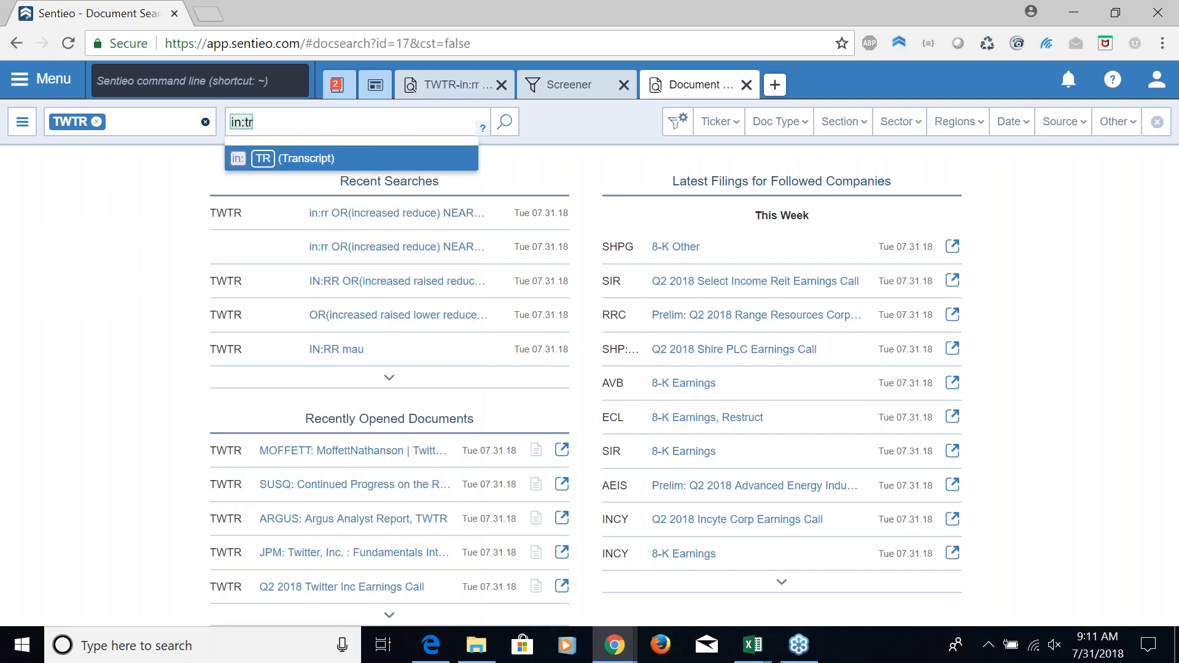
text(orga)
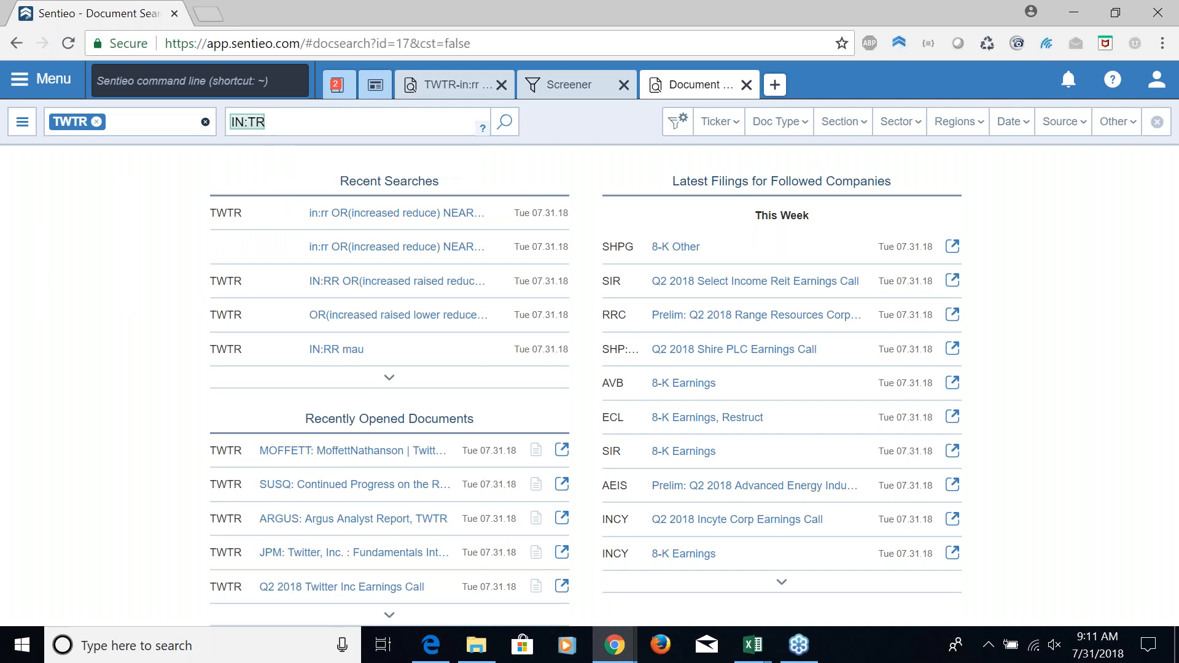
text(nic NEAR5 growth)
key(Return)
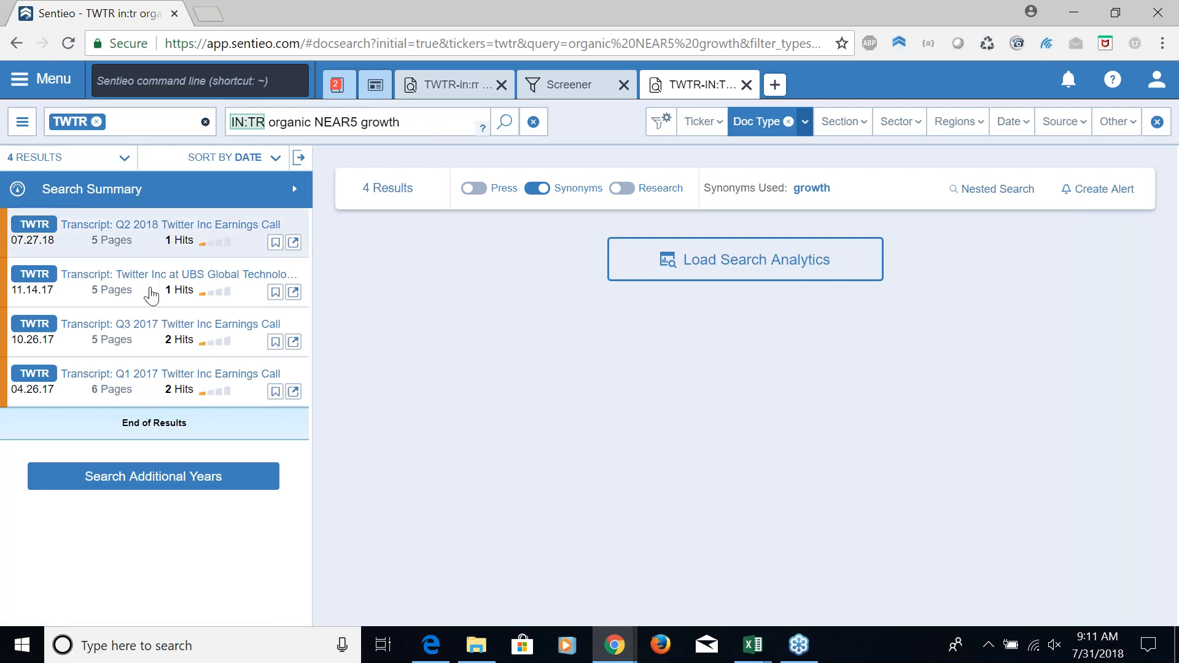
Set the search's date range to the last 5 years
click(1013, 123)
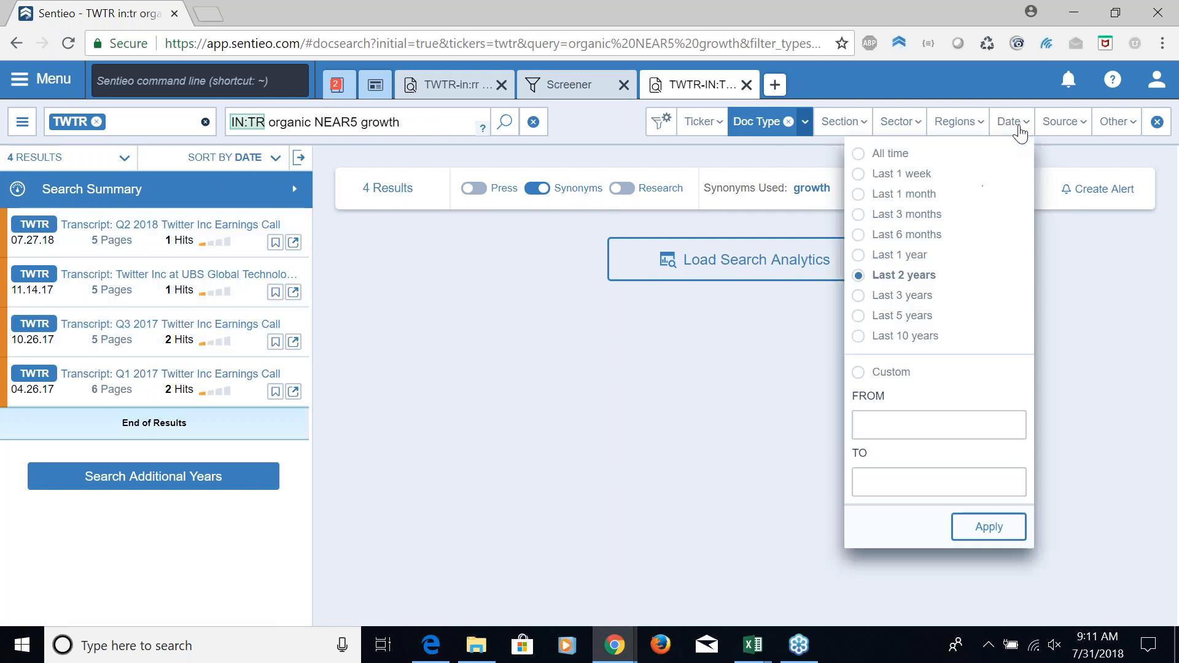
click(859, 319)
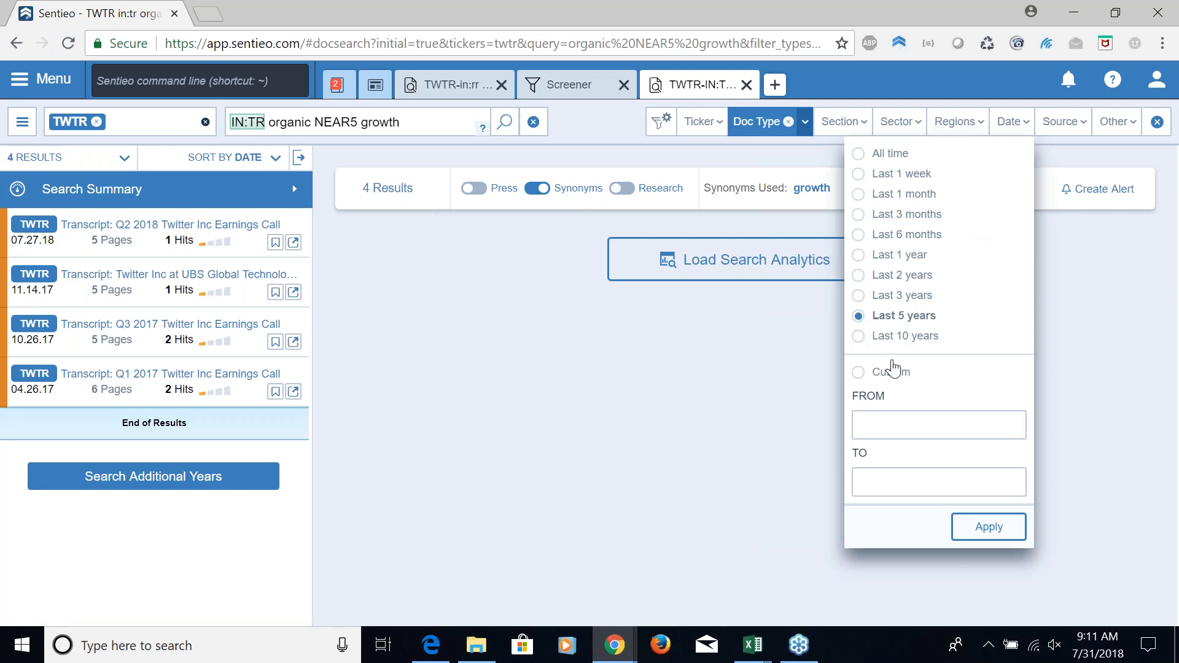
click(996, 532)
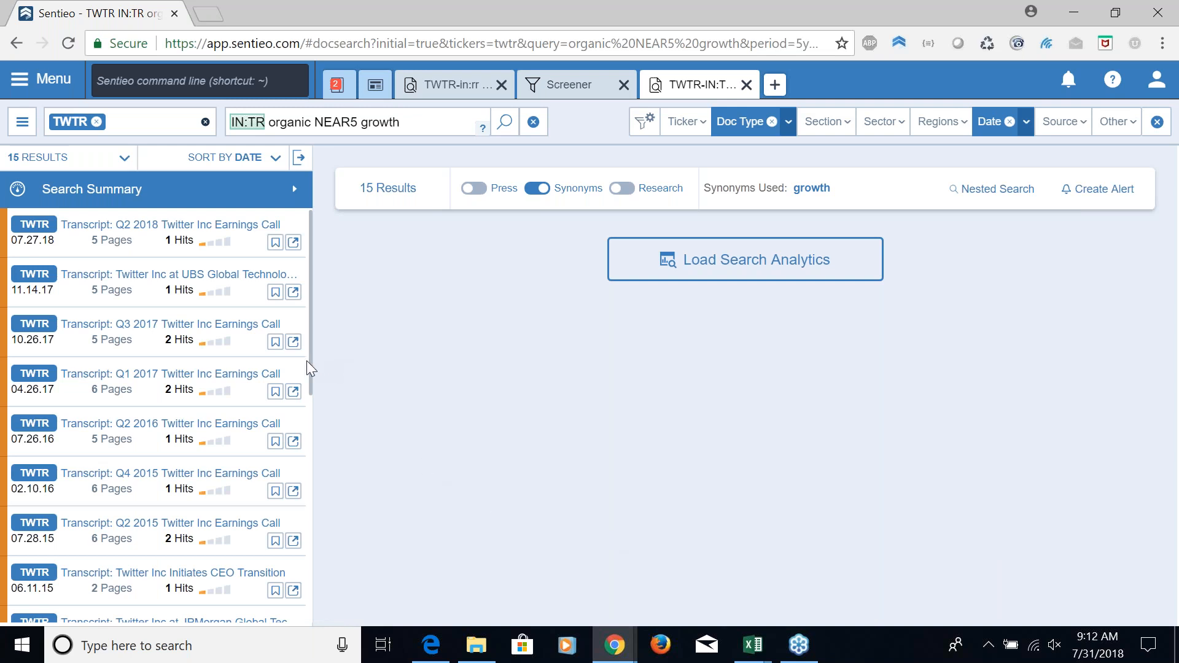
Open the 06.11.15 CEO transition transcript and label its sentence about organic growth as overview
click(164, 575)
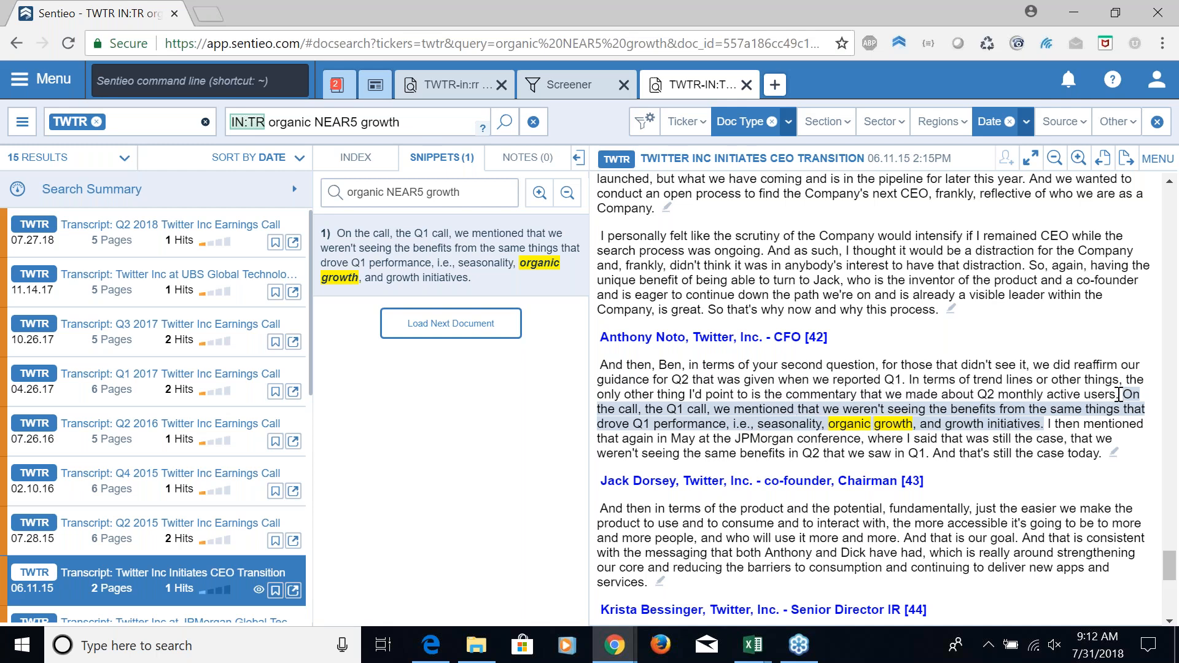
drag(1116, 394, 1041, 425)
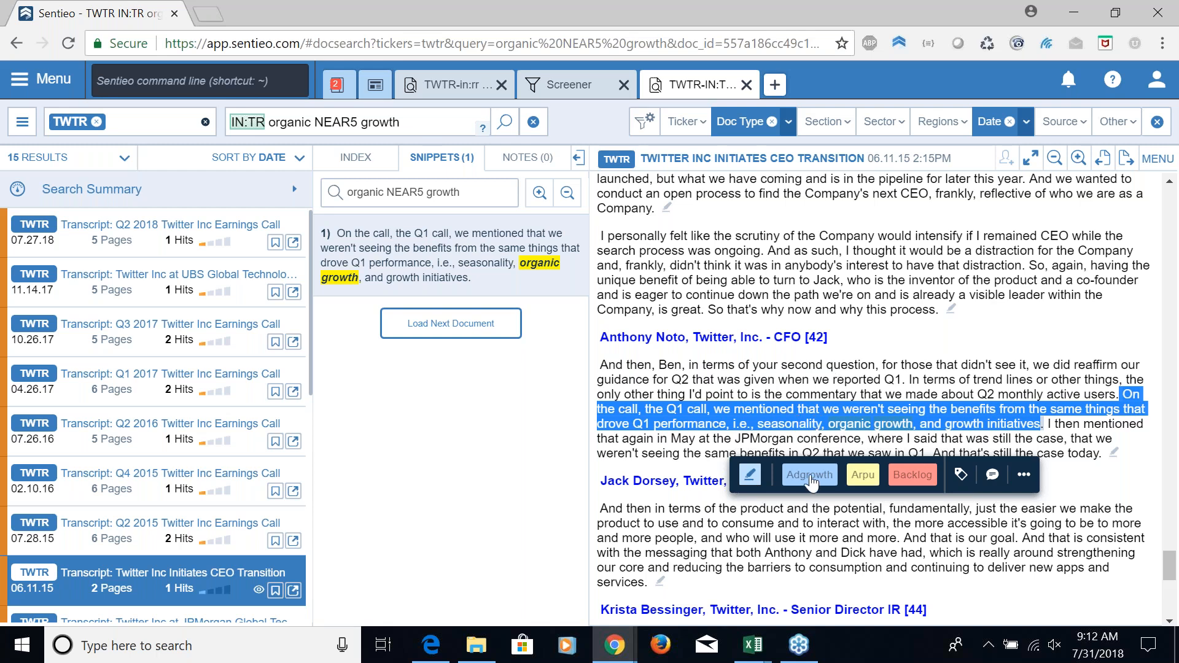
click(962, 481)
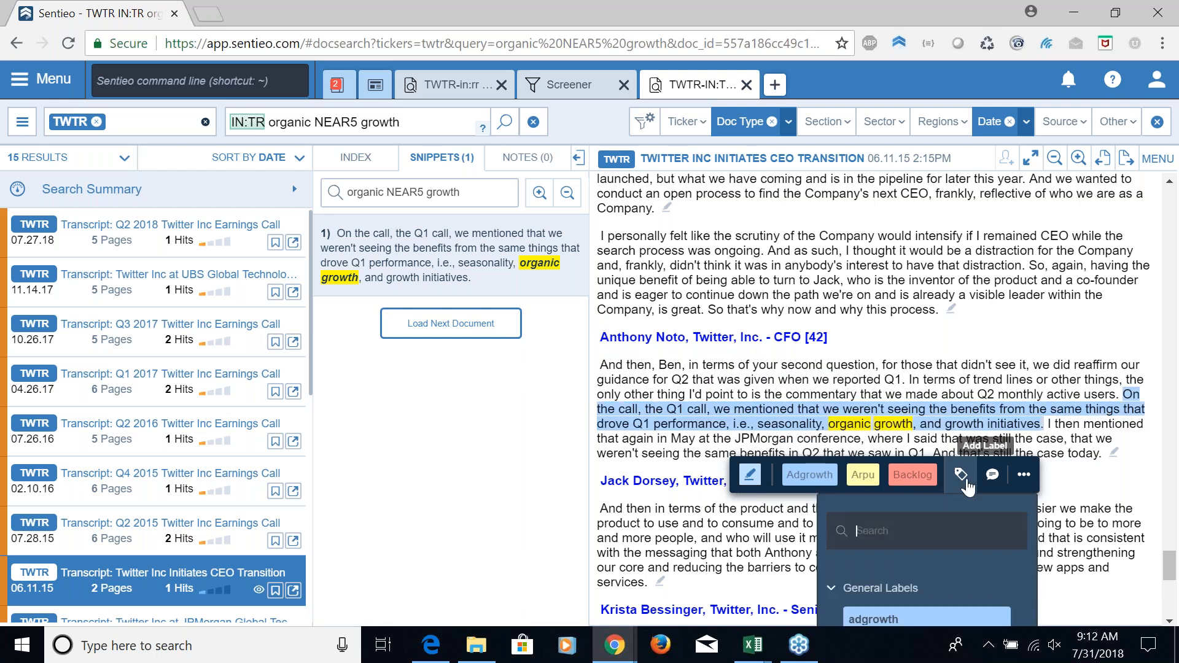
text(over)
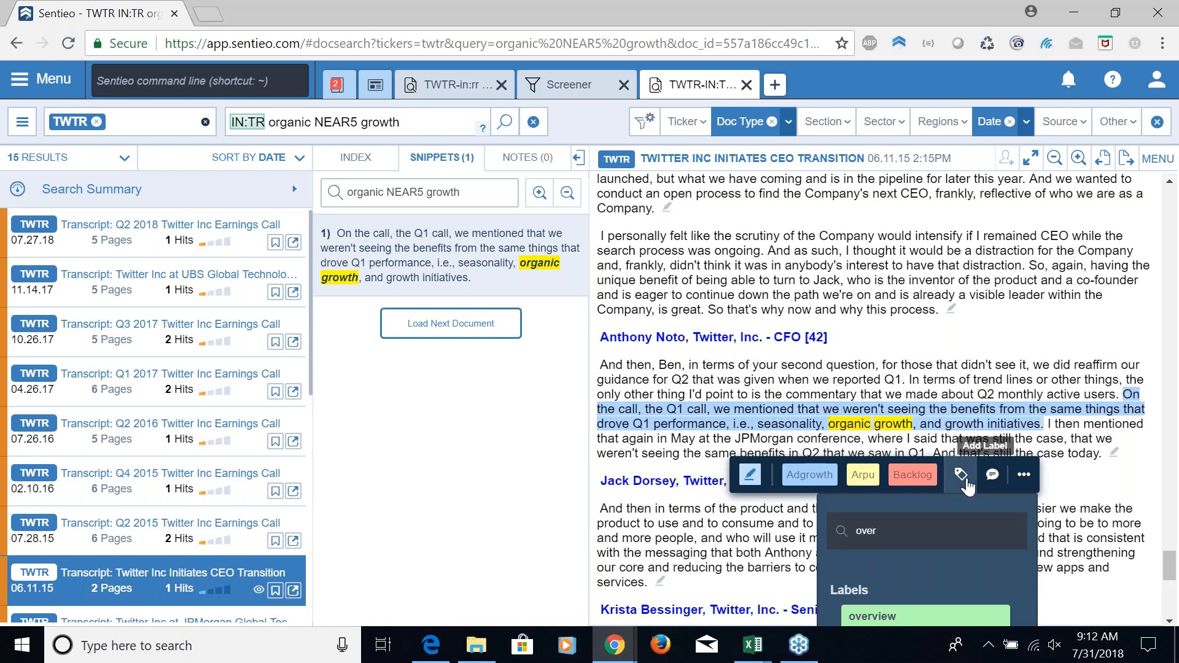
click(917, 613)
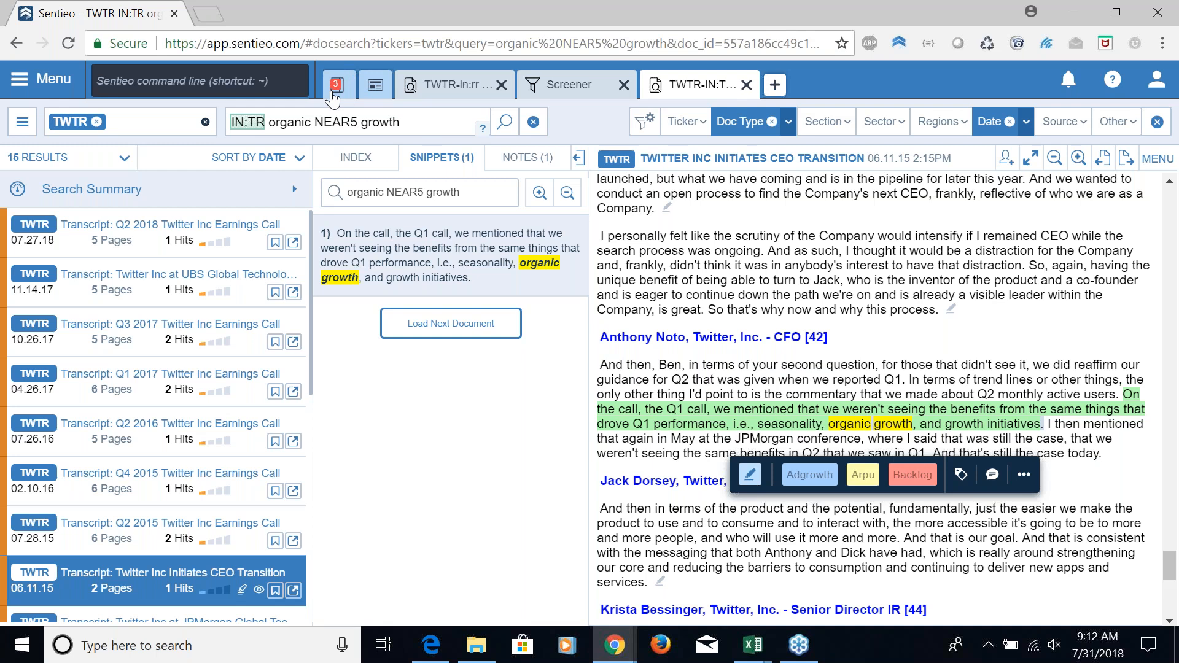
Open the Q2 2015 earnings call and label the sentence "Specifically we did not see organic growth..." as Overview
click(162, 543)
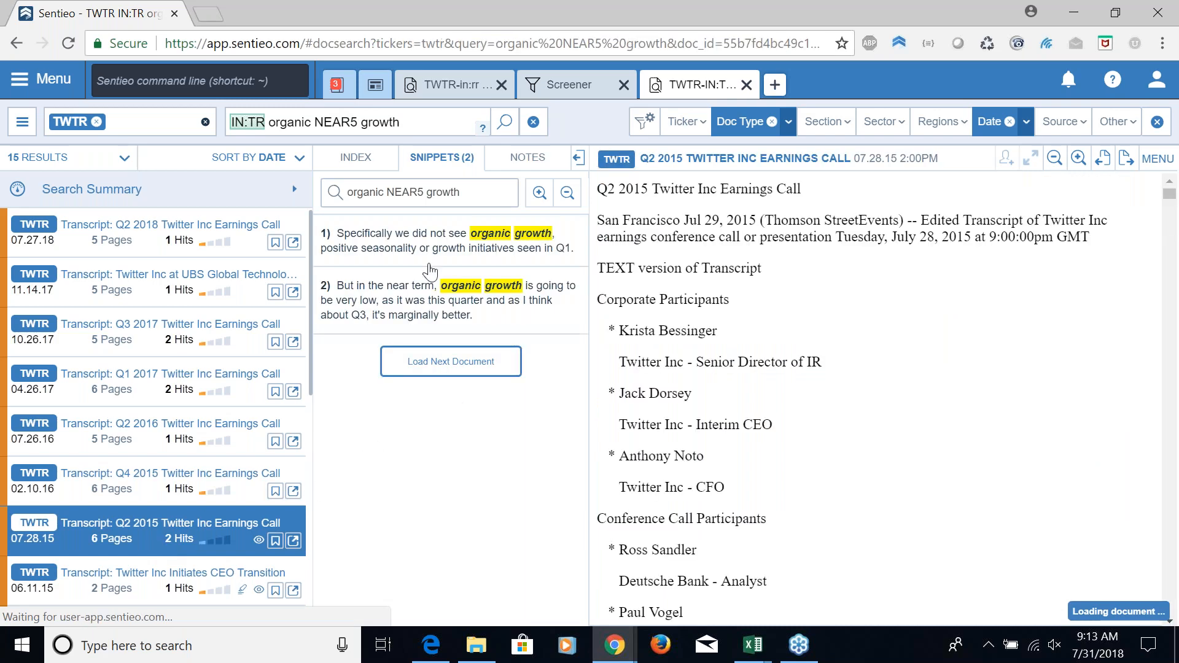
click(432, 252)
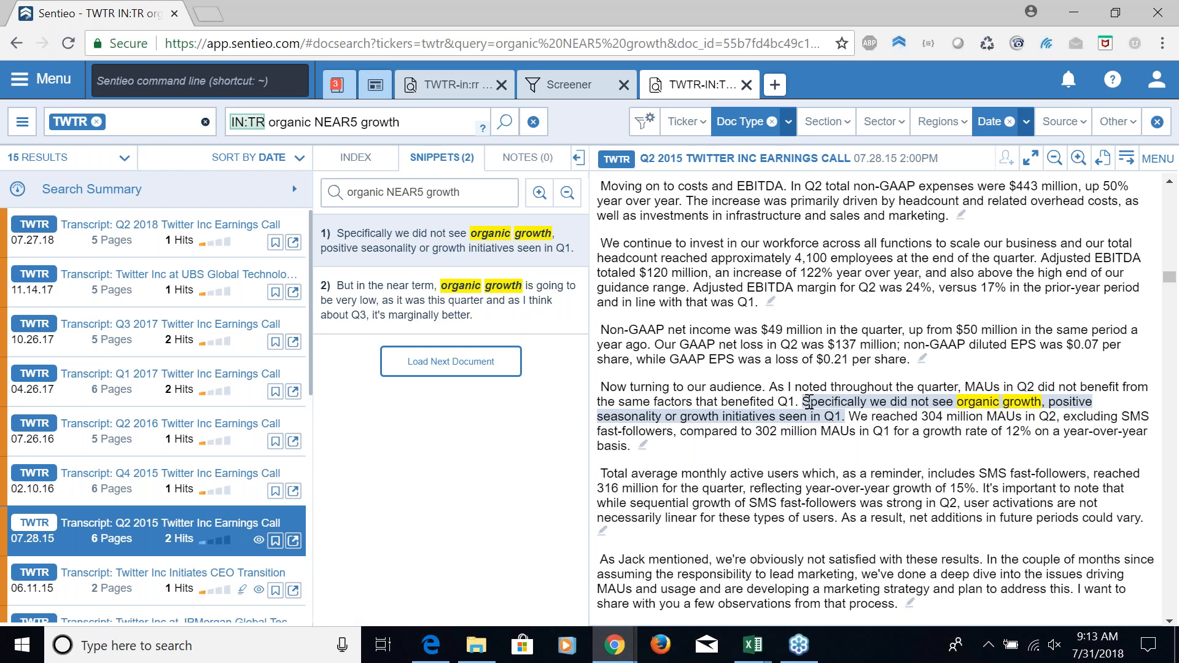
drag(810, 402, 840, 416)
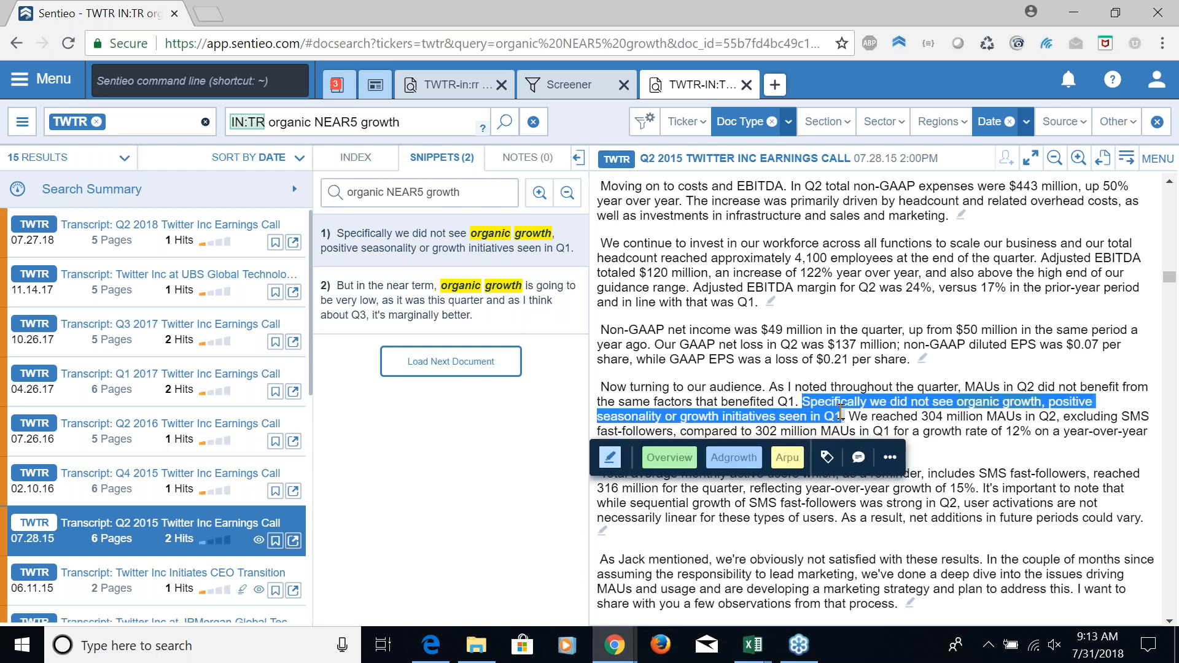
click(681, 462)
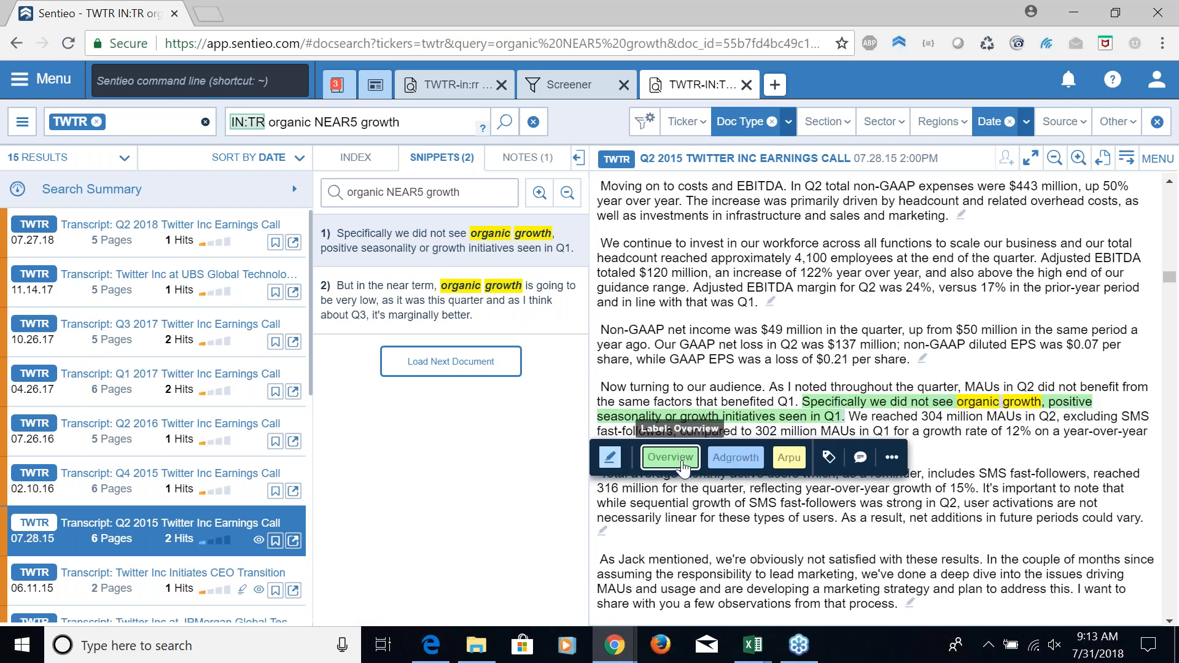
Label the same call's second organic growth snippet, about the near term and Q3, as Overview
click(488, 288)
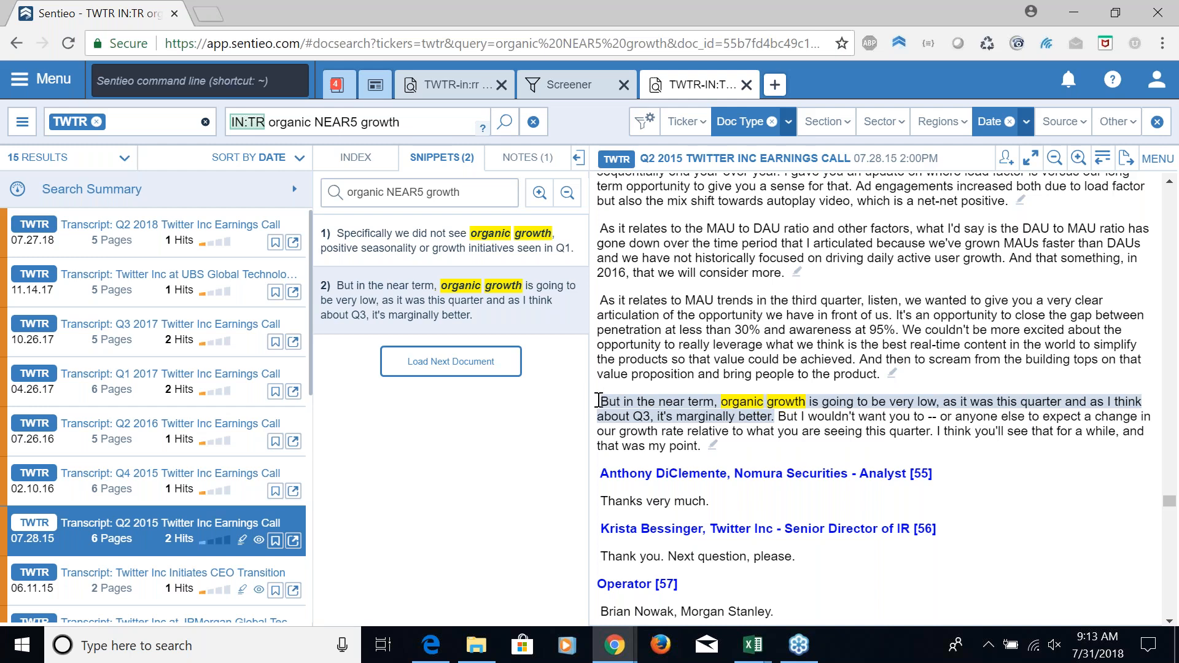
drag(600, 401, 772, 415)
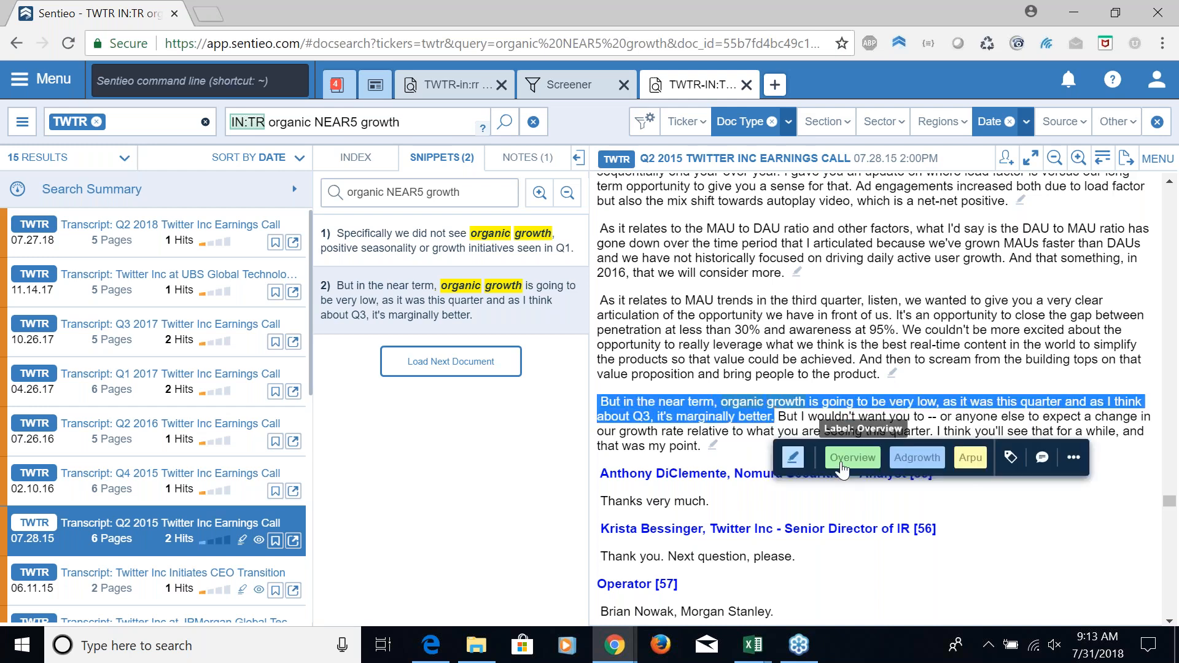
click(842, 464)
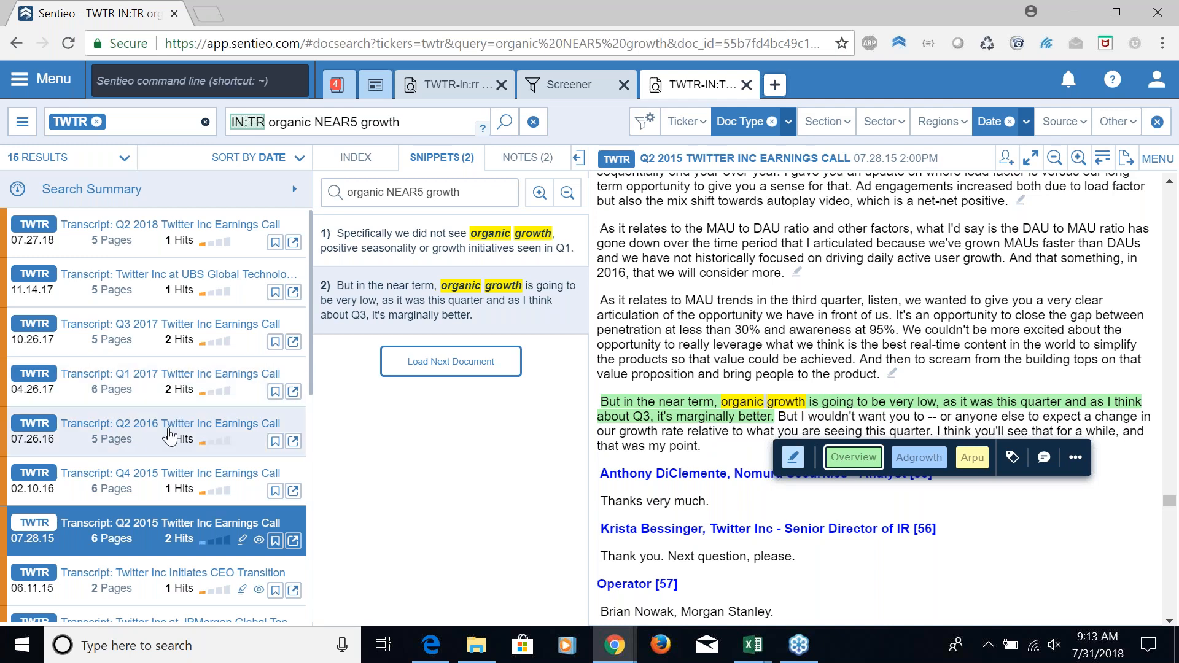
Open the Q2 2016 earnings call and label the CFO's answer from "And as I mentioned" to its end as overview
click(132, 443)
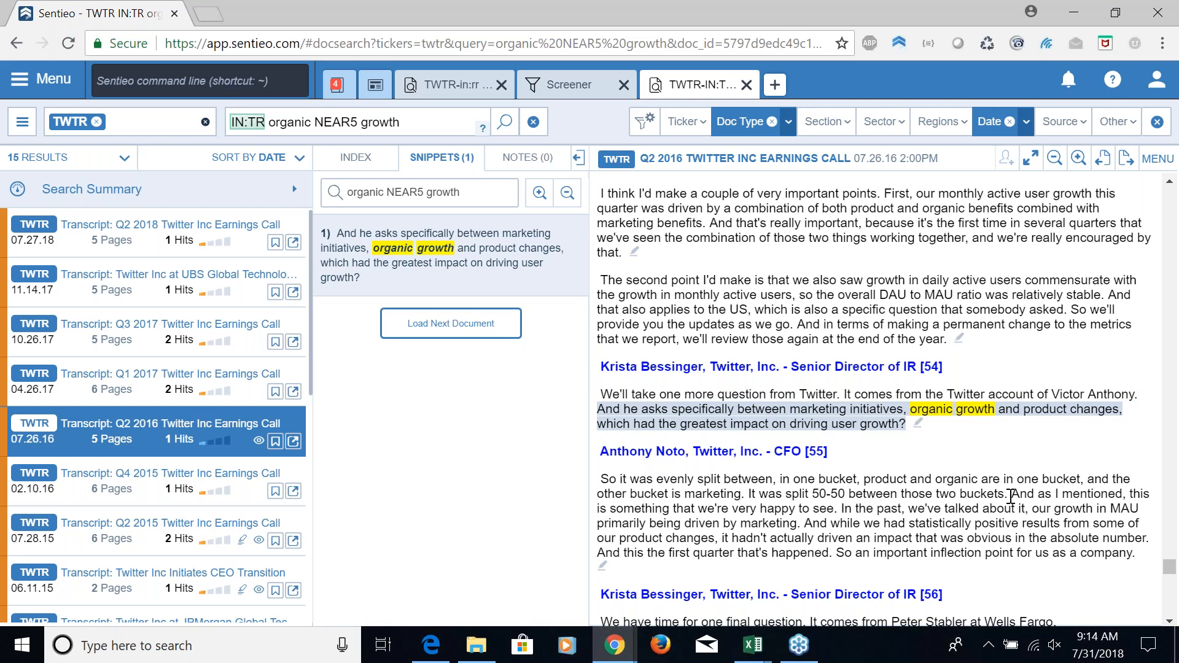
mouse_move(1011, 495)
mouse_down()
mouse_move(1002, 521)
mouse_move(1105, 532)
mouse_move(1133, 555)
mouse_up()
click(1051, 592)
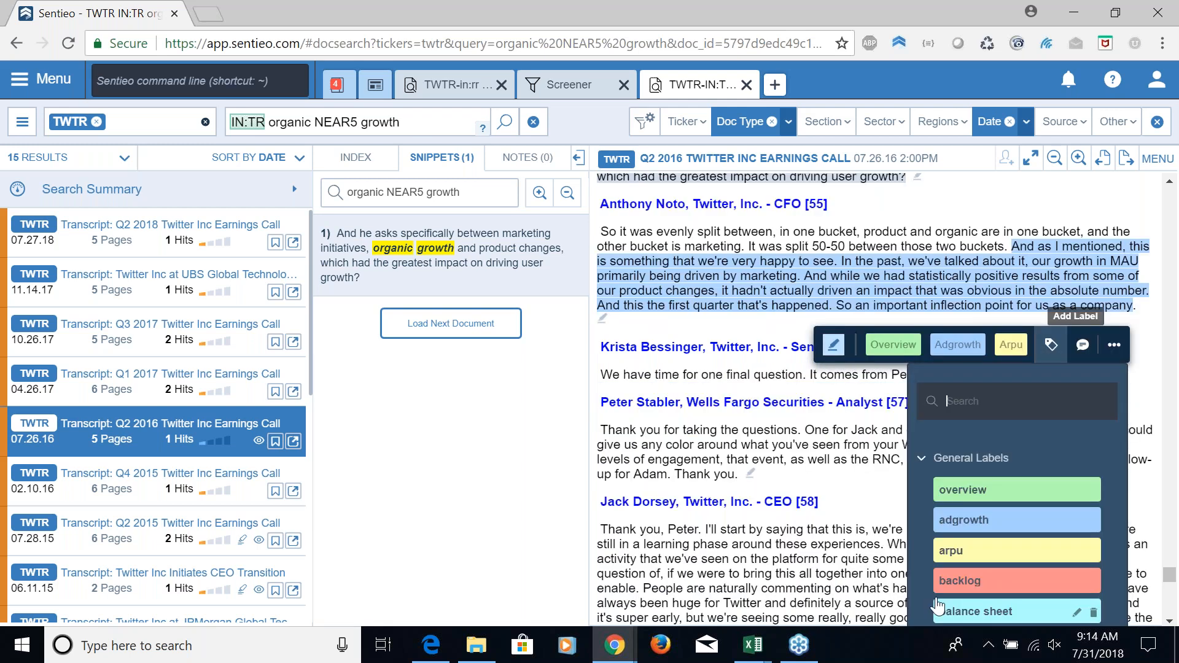
click(950, 494)
click(614, 307)
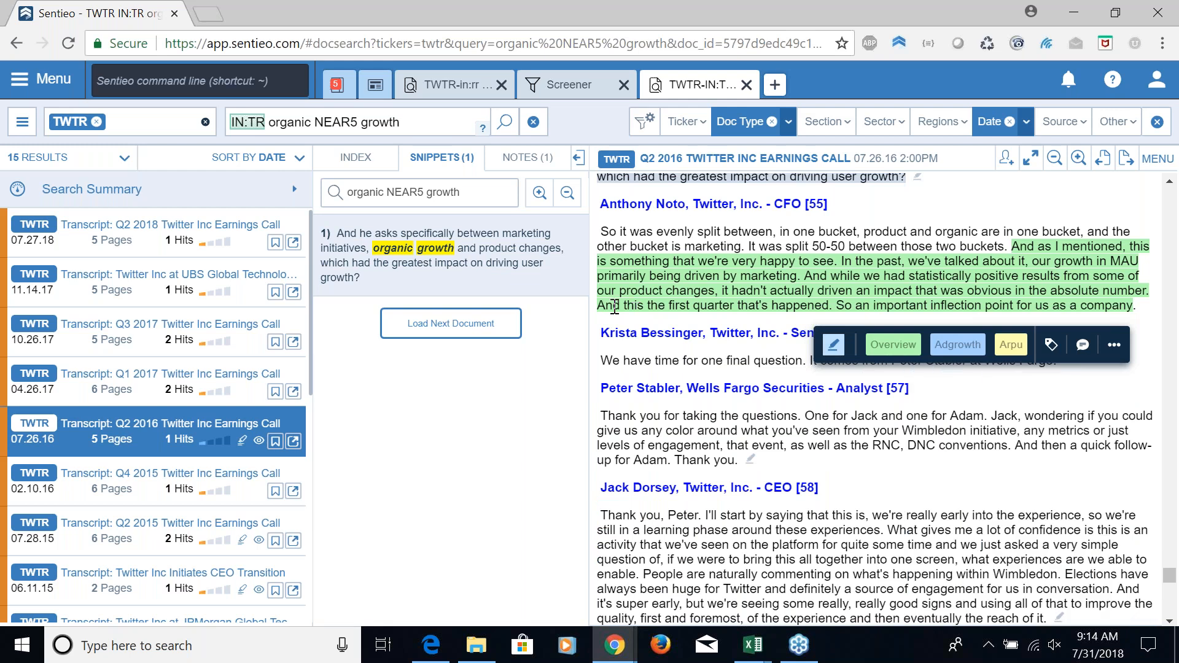
Open the Q3 2017 earnings call and label the CFO's passage from "Thanks for the question" to "product and marketing" as Overview
click(146, 343)
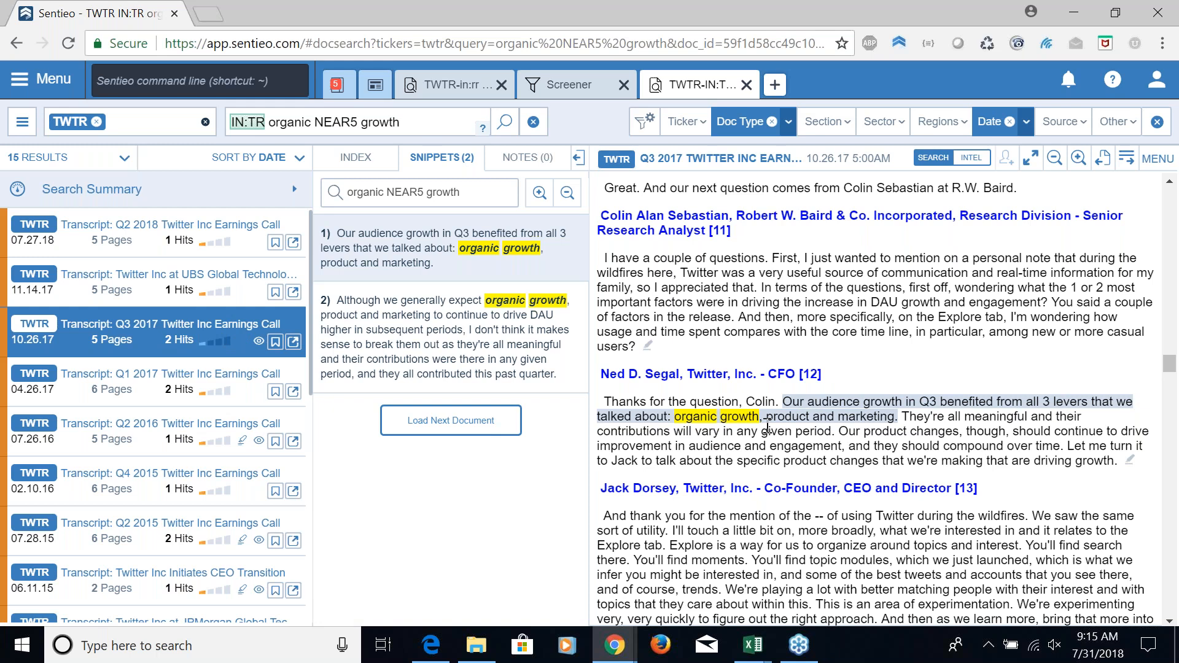
click(436, 345)
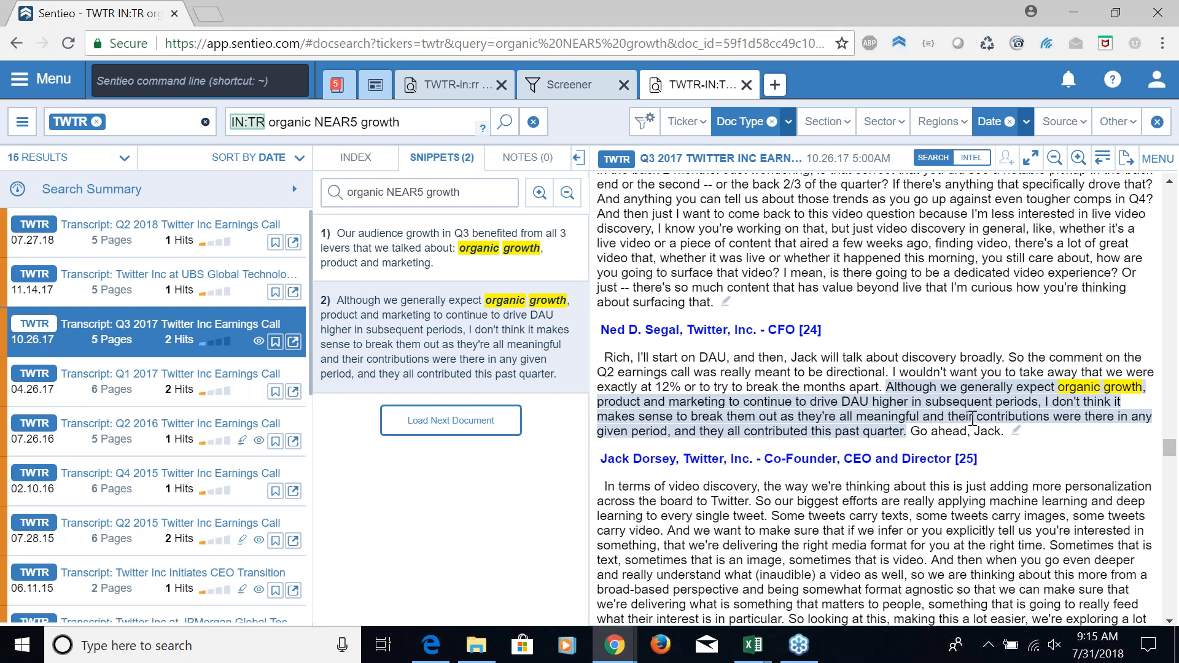
click(477, 266)
drag(606, 400, 902, 416)
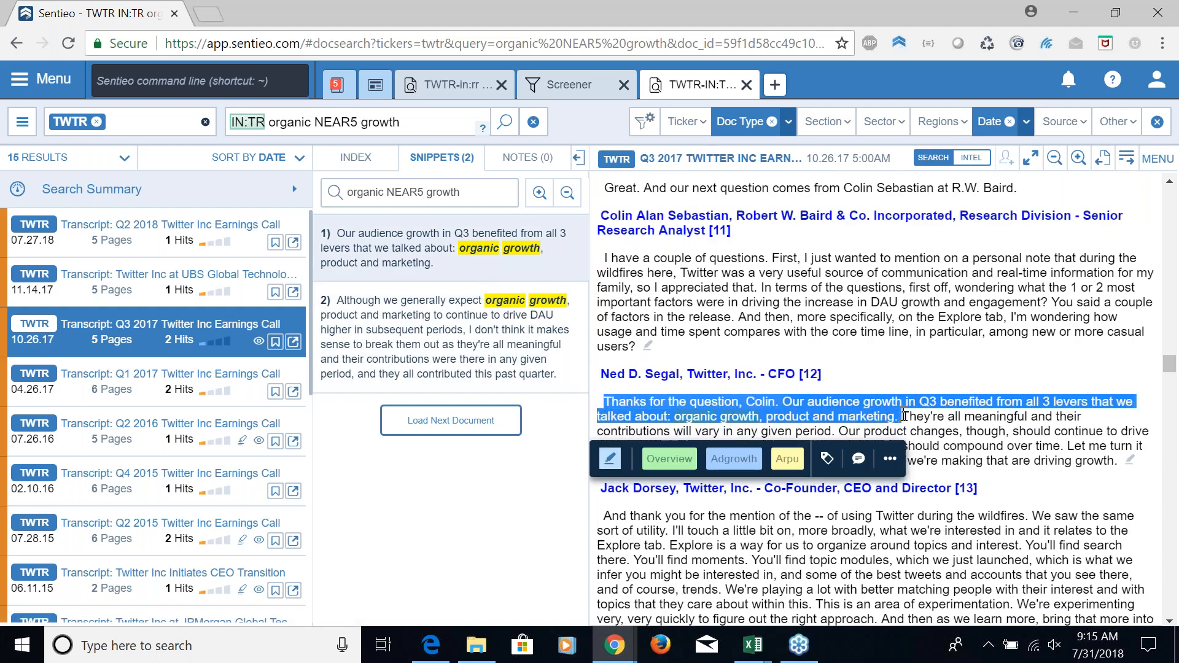
click(670, 458)
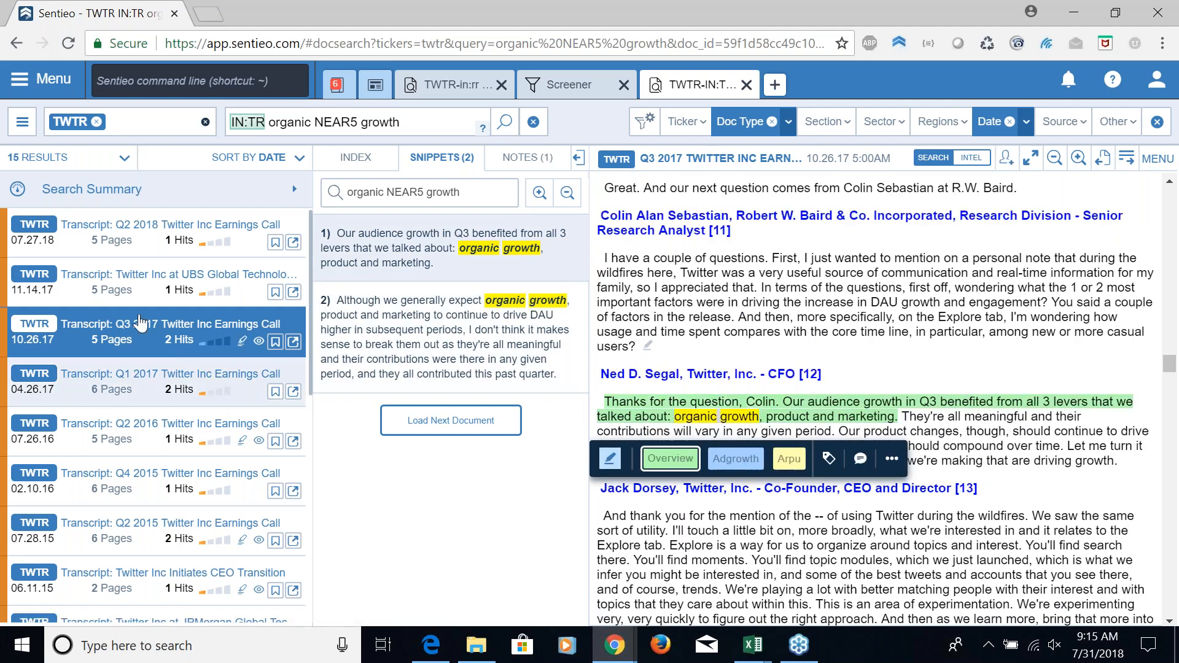
Open the Q2 2018 earnings call and label the CFO's passage from "First, if you just look" to "year-over-year growth we saw" as Overview
click(151, 250)
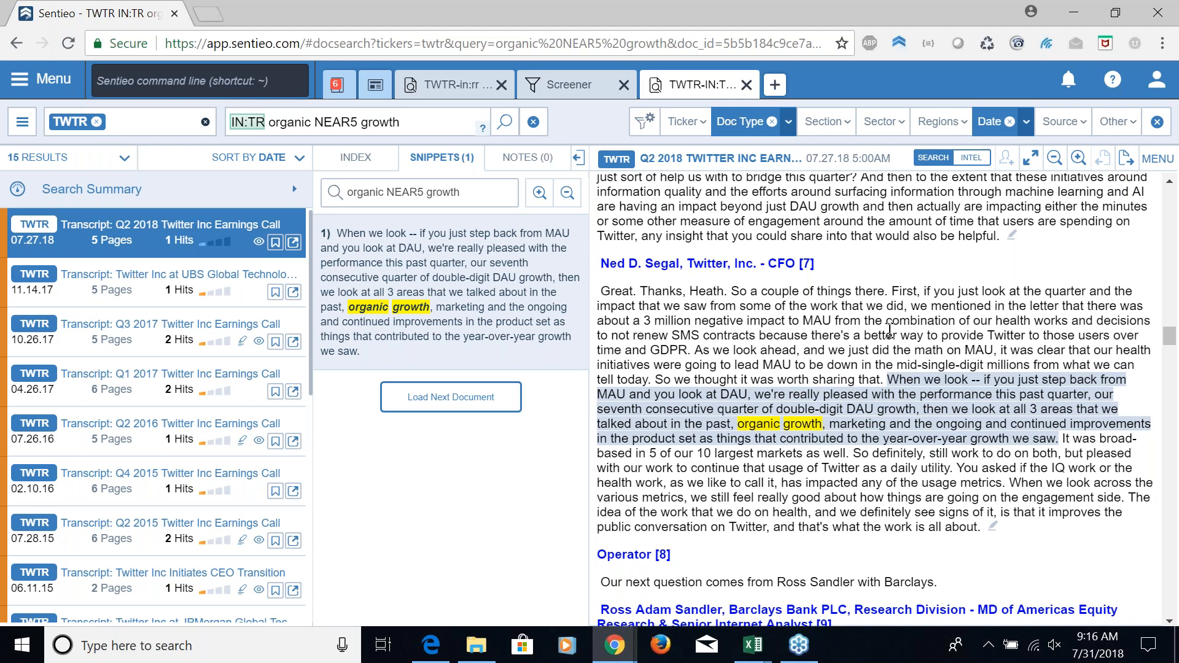
drag(894, 291, 1059, 435)
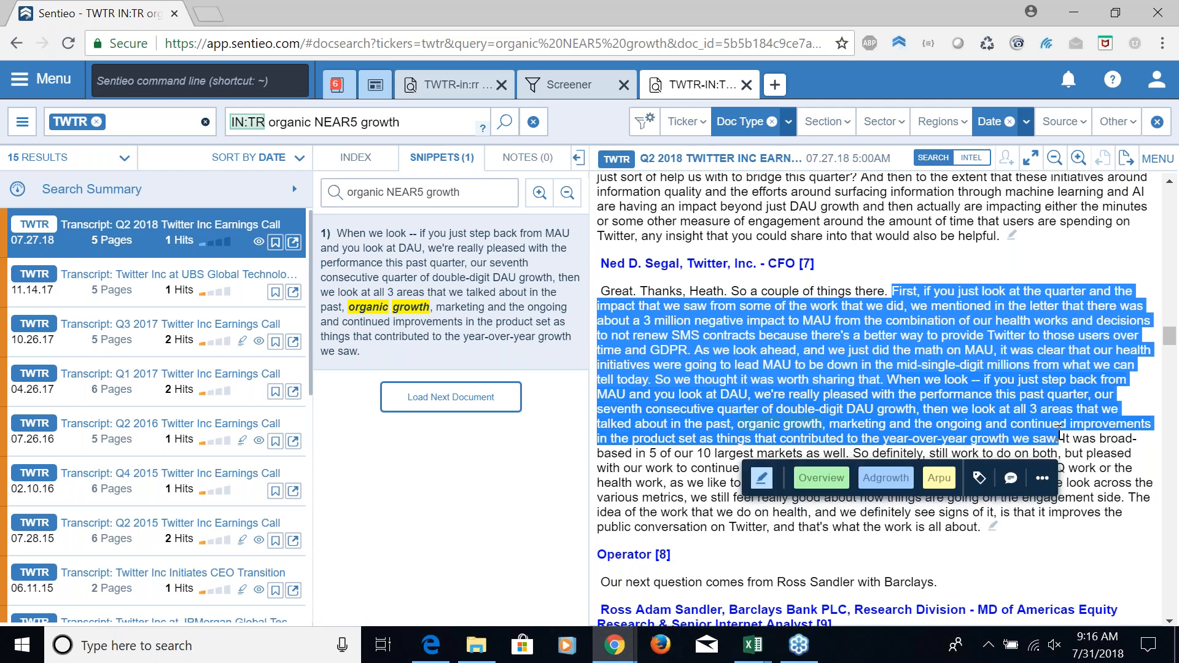
click(822, 478)
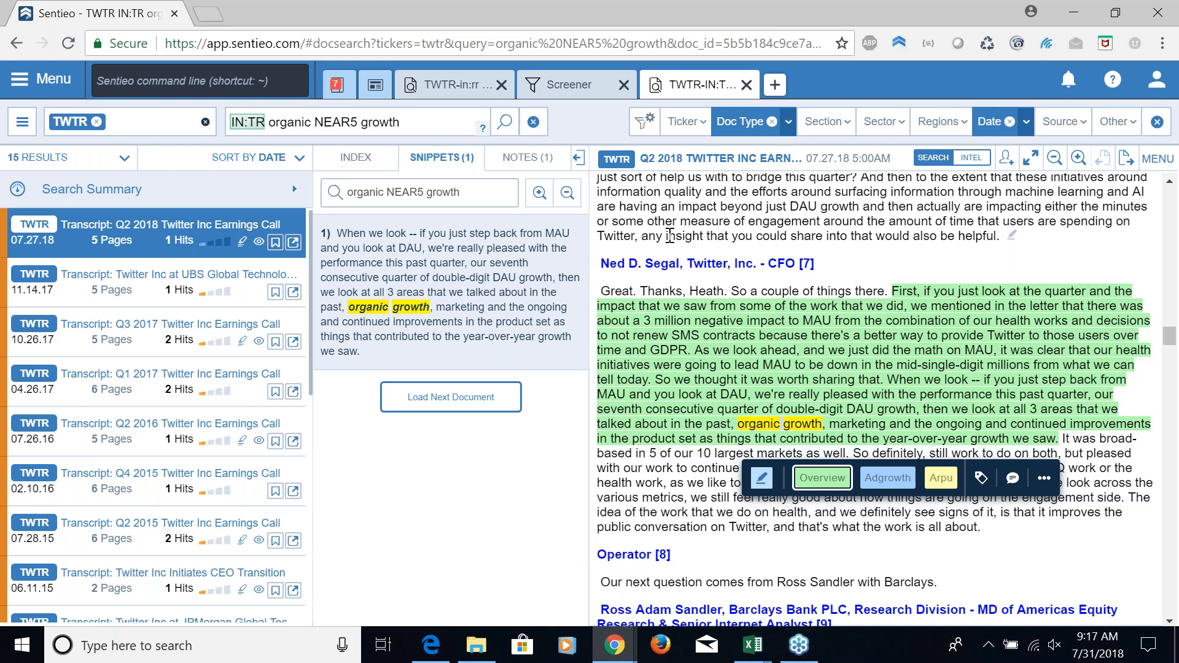
Replace the transcript search terms with "ebitda margin", keeping the IN:TR prefix, and run the search
click(454, 124)
key(BackSpace)
key(BackSpace)
key(BackSpace)
key(BackSpace)
key(BackSpace)
key(BackSpace)
key(BackSpace)
key(BackSpace)
key(BackSpace)
key(BackSpace)
key(BackSpace)
key(BackSpace)
key(BackSpace)
key(BackSpace)
key(BackSpace)
key(BackSpace)
key(BackSpace)
key(BackSpace)
key(BackSpace)
key(BackSpace)
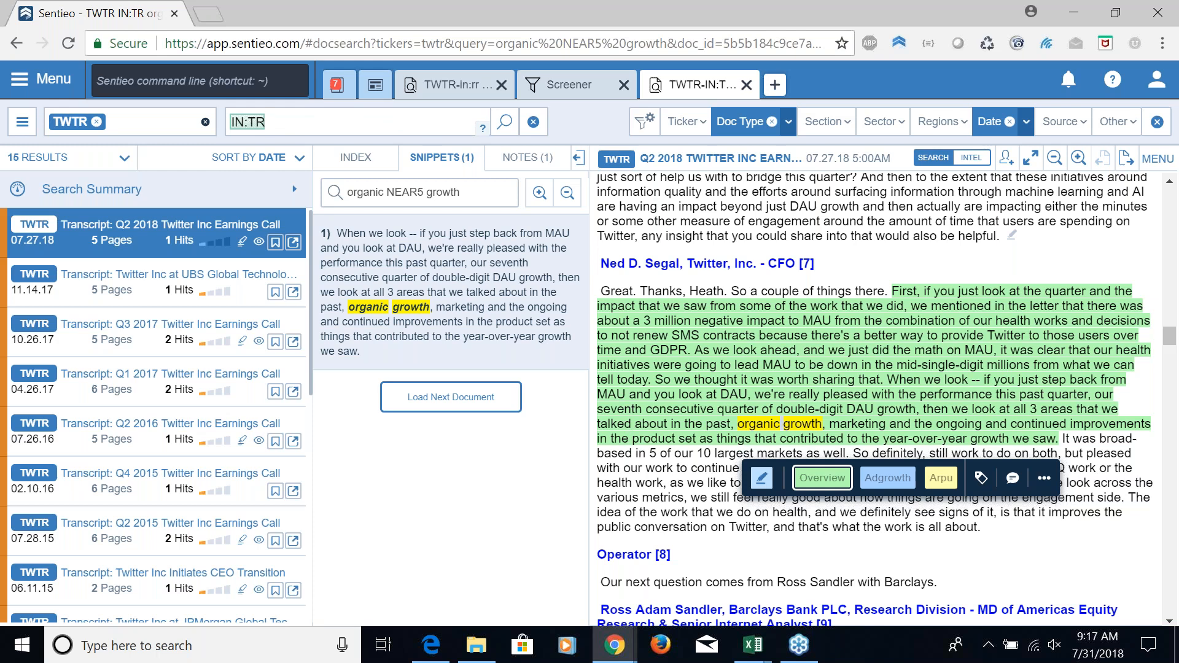
text(ebitda margin)
key(Return)
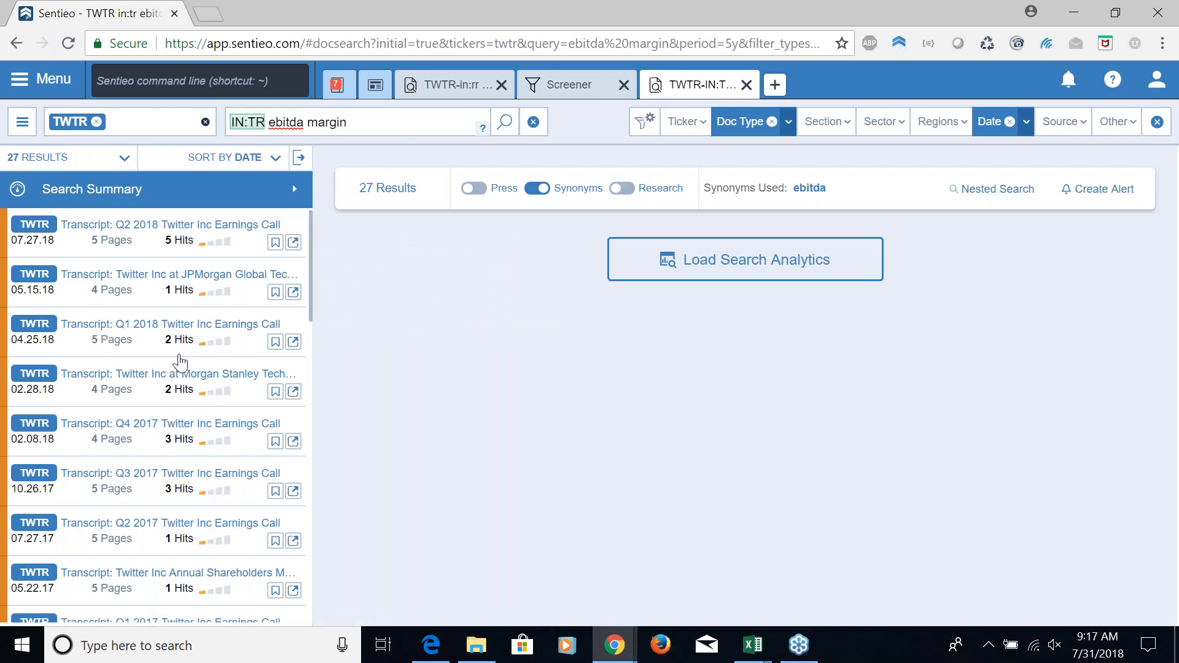
Open the 06.03.15 annual shareholders meeting transcript and check the label on its highlighted EBITDA margins paragraph
scroll(172, 384, down, 3)
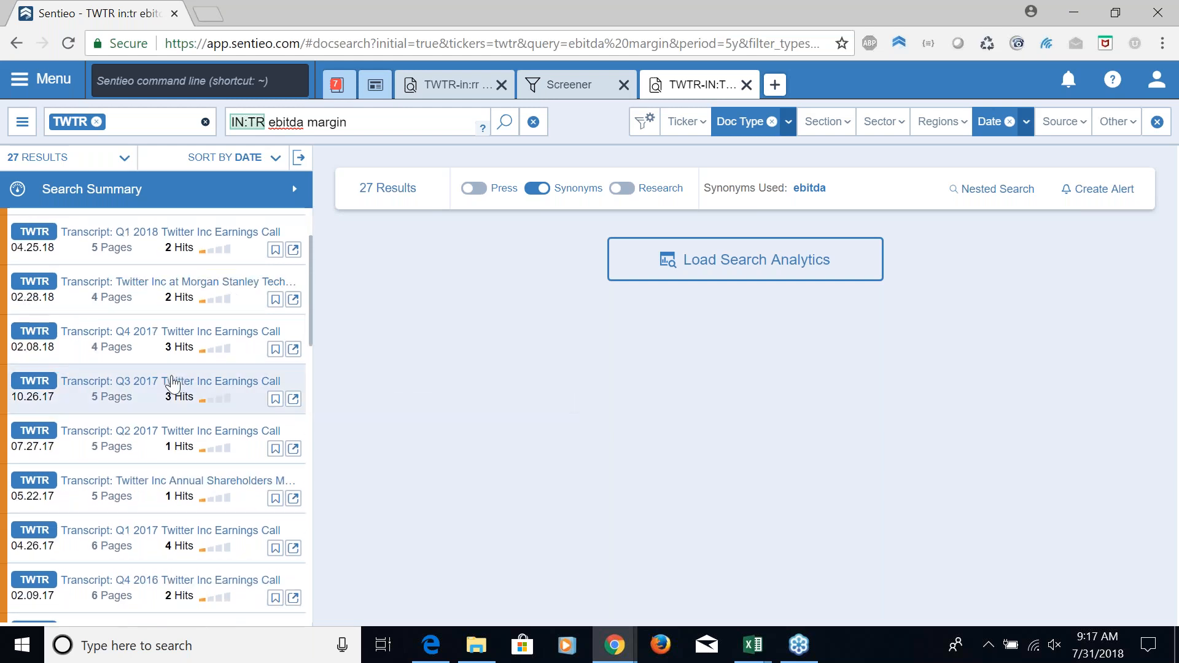
scroll(173, 384, down, 6)
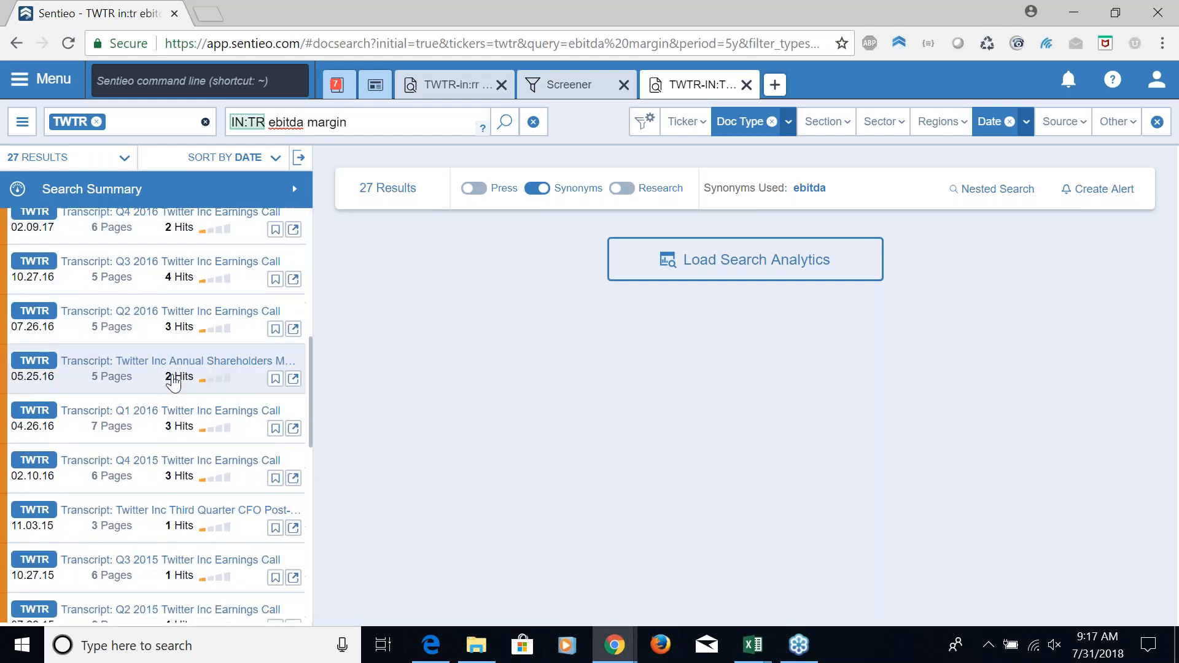
scroll(173, 383, down, 4)
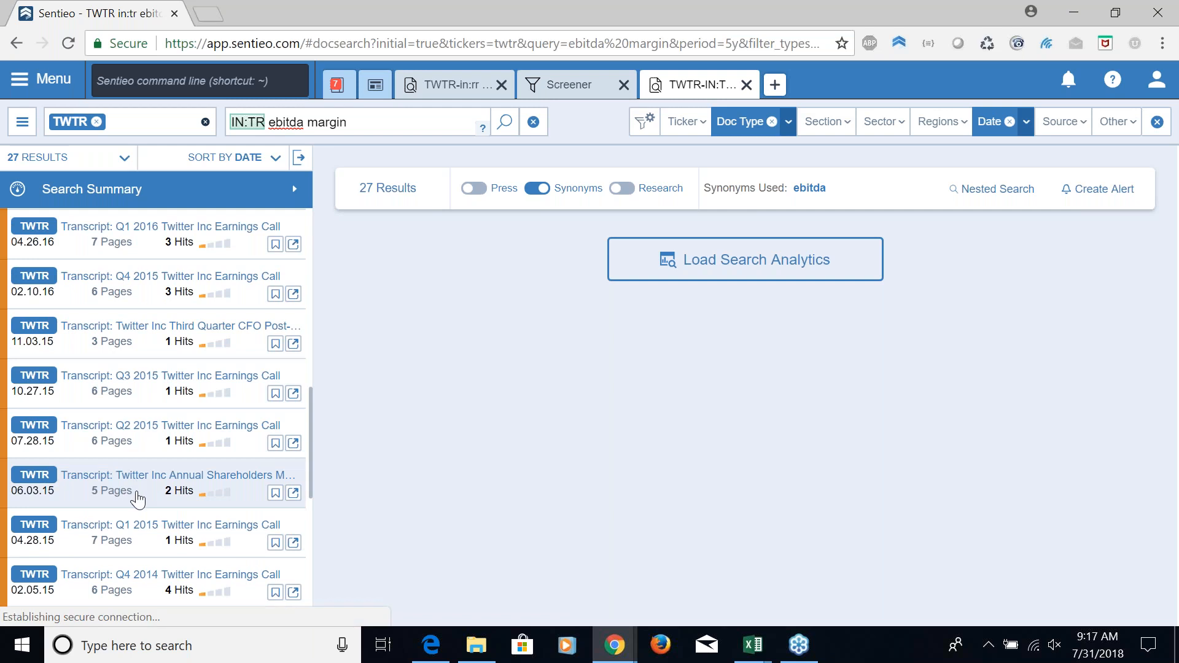
click(137, 499)
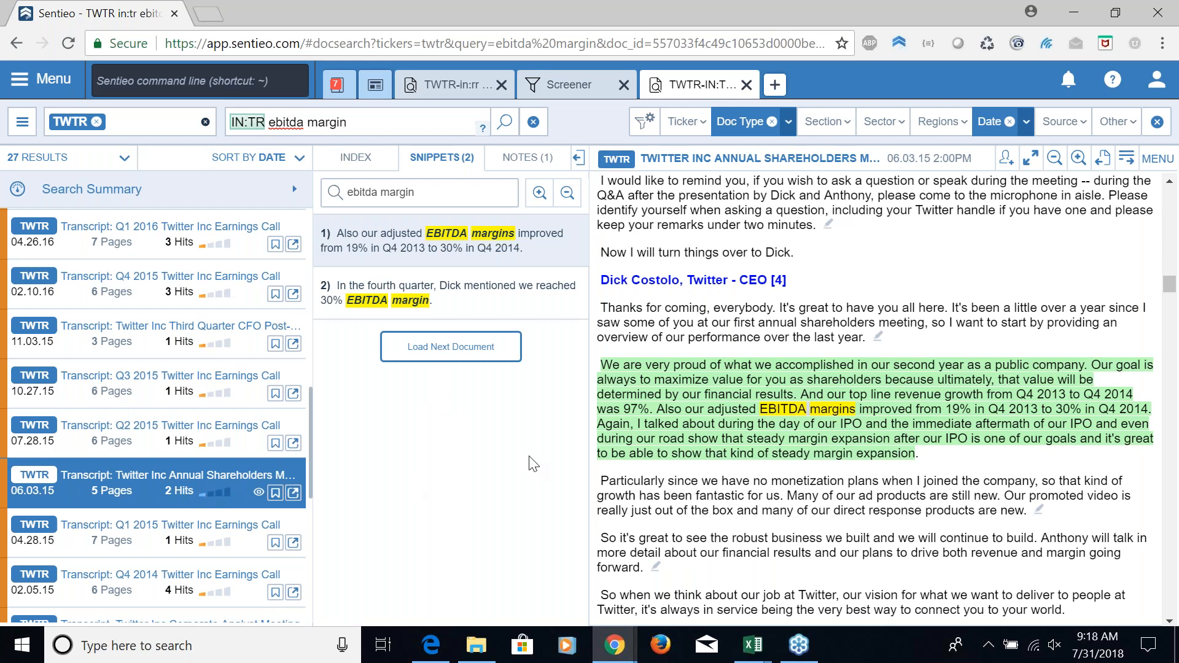
mouse_move(687, 368)
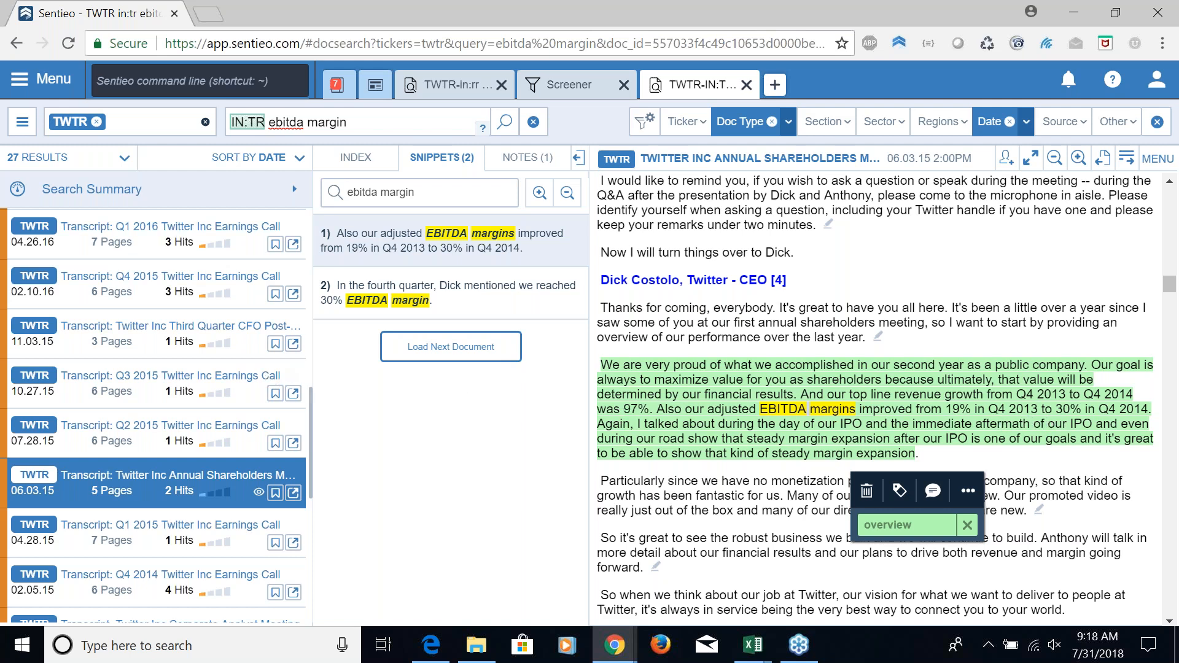
Open the Q4 2015 earnings call and review the highlighted EBITDA margin passages in the CFO's answer
click(158, 295)
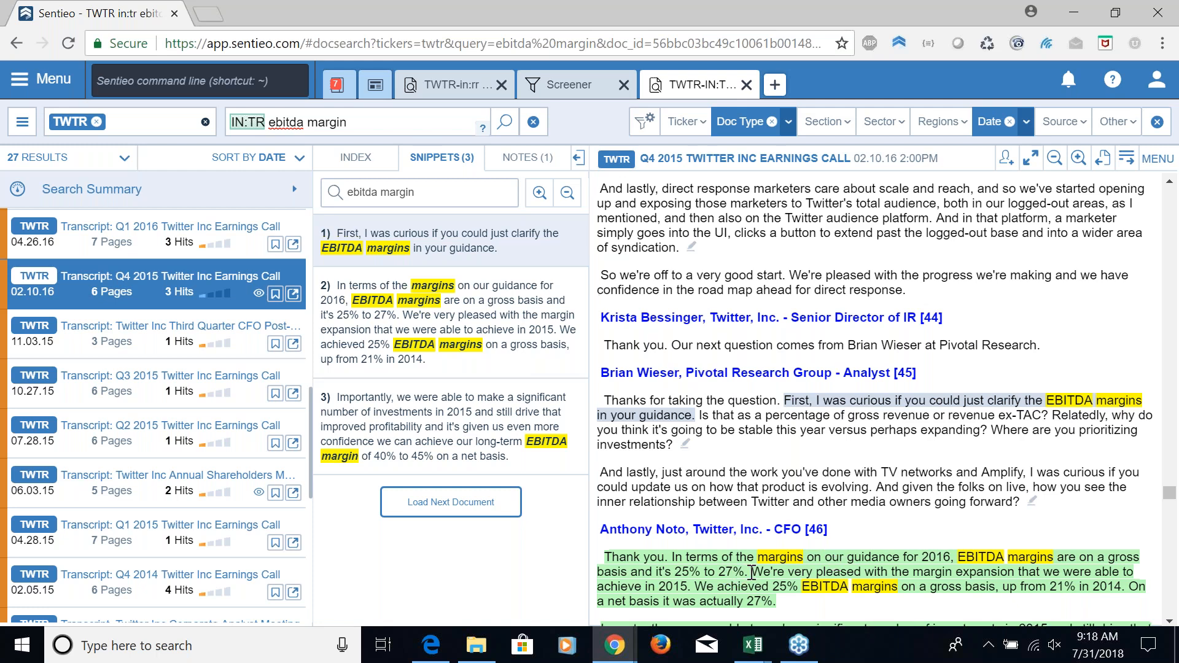
scroll(752, 571, down, 1)
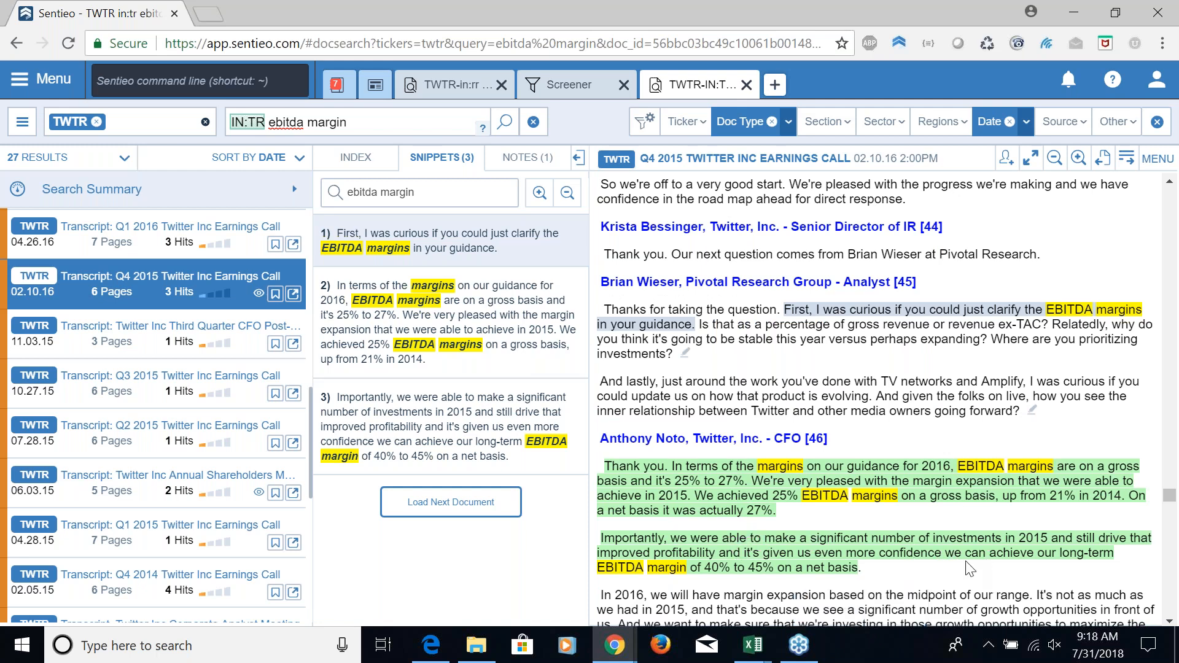
mouse_move(727, 568)
click(757, 559)
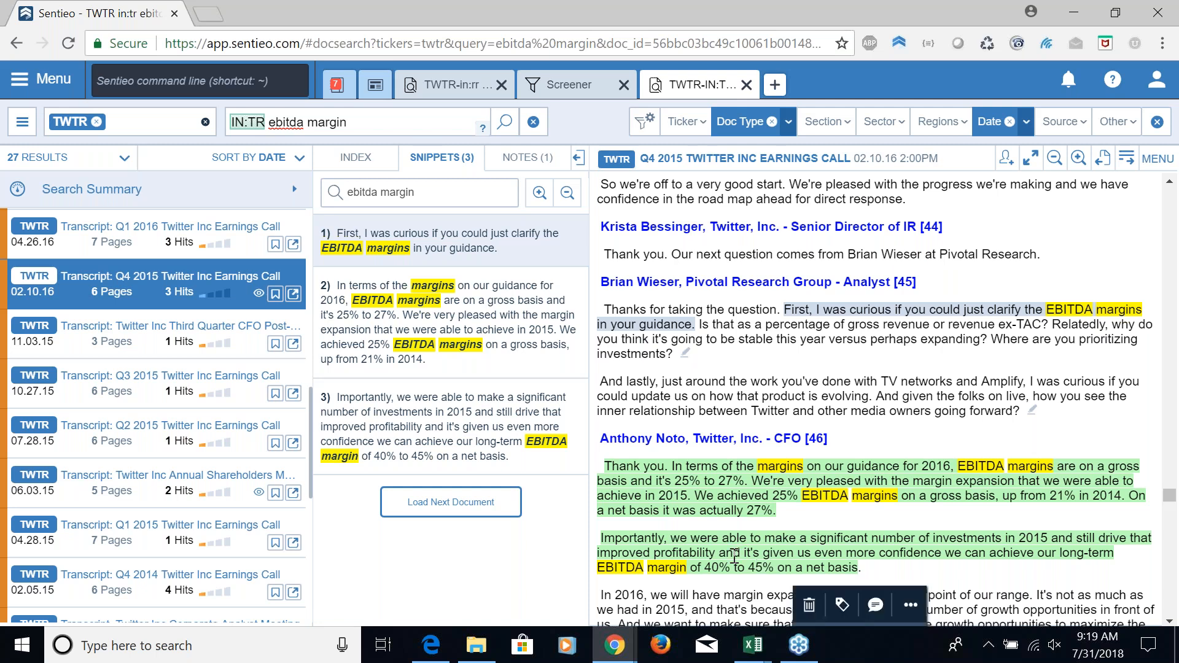
Open the Q3 2017 earnings call from the EBITDA margin results to read its margin snippets
scroll(190, 416, up, 3)
scroll(194, 419, up, 5)
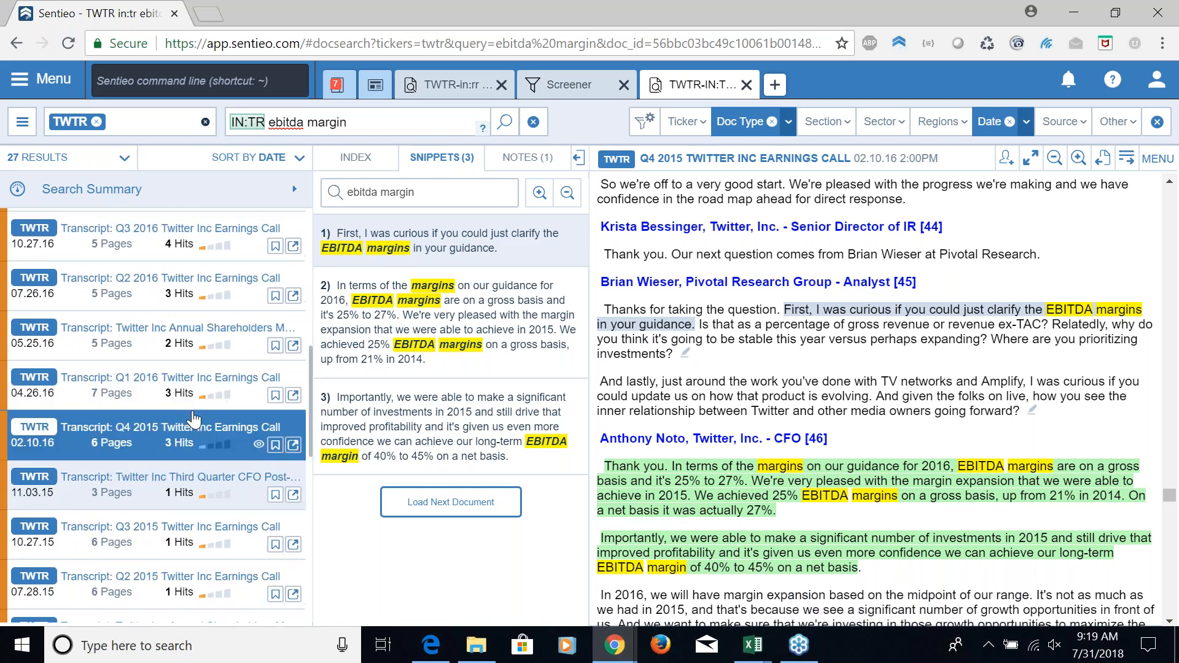
scroll(193, 419, up, 5)
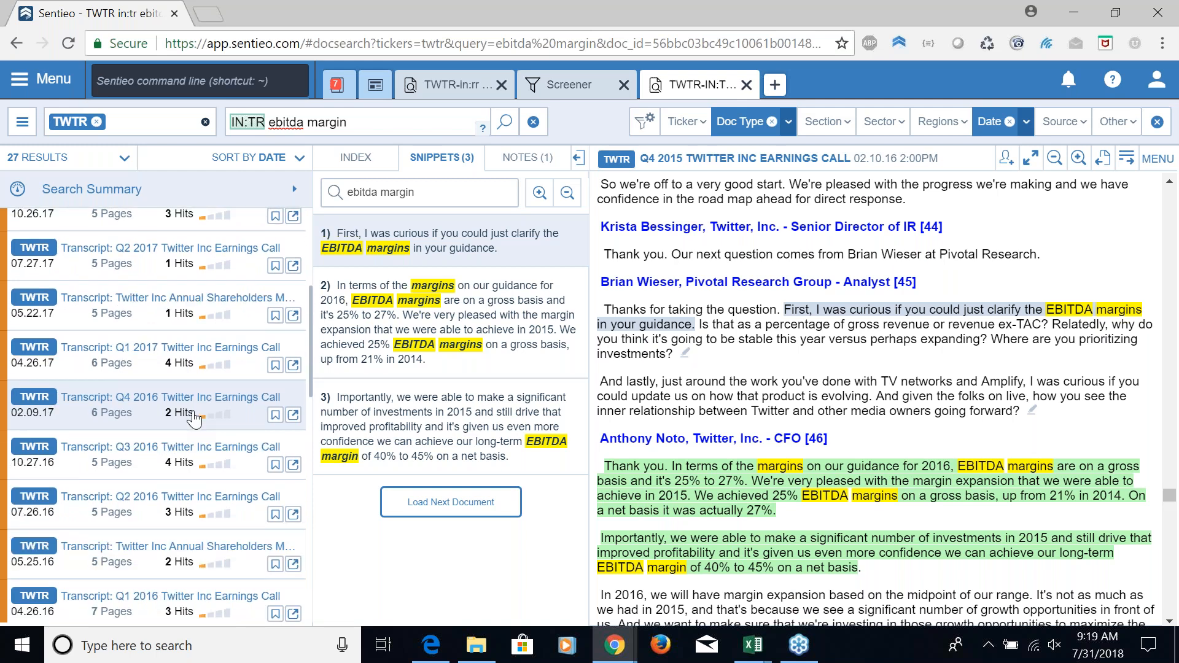
scroll(193, 420, up, 2)
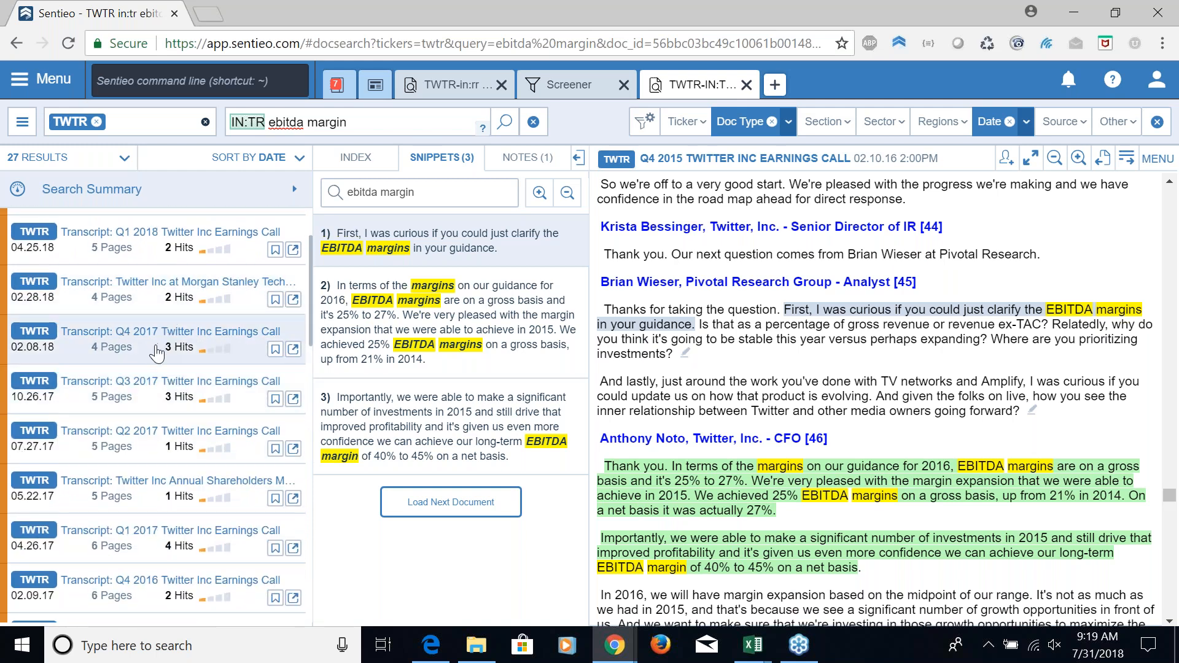
click(158, 390)
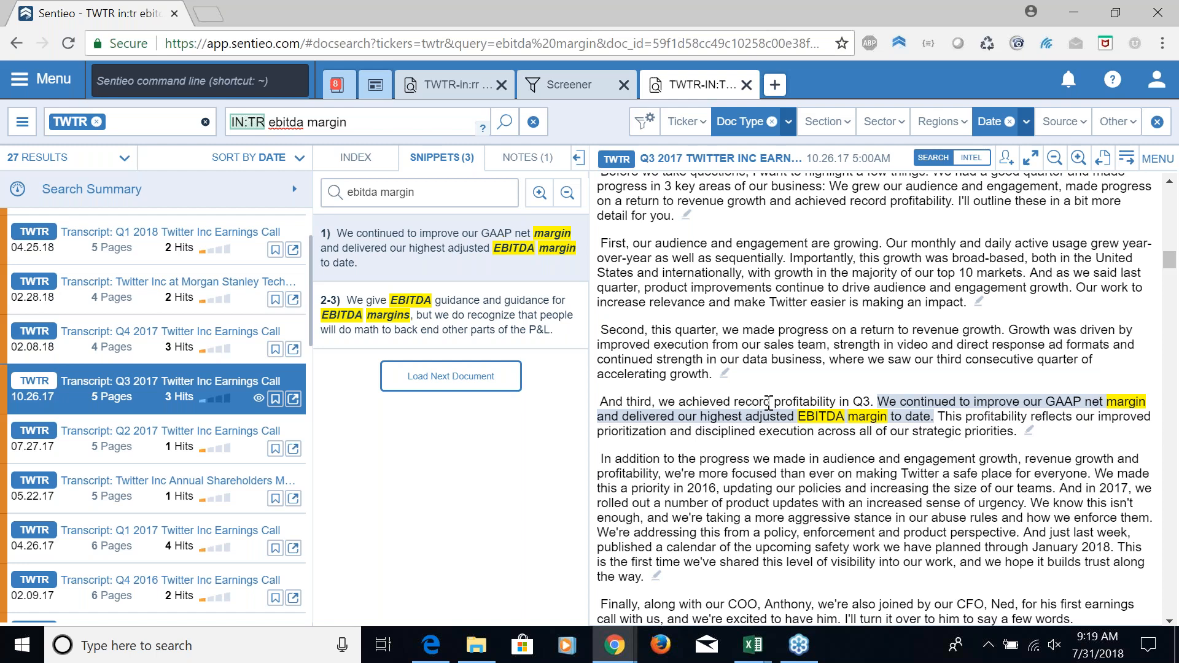
Review the full in:rr target price query in the other document search, and return to the transcript search
click(453, 91)
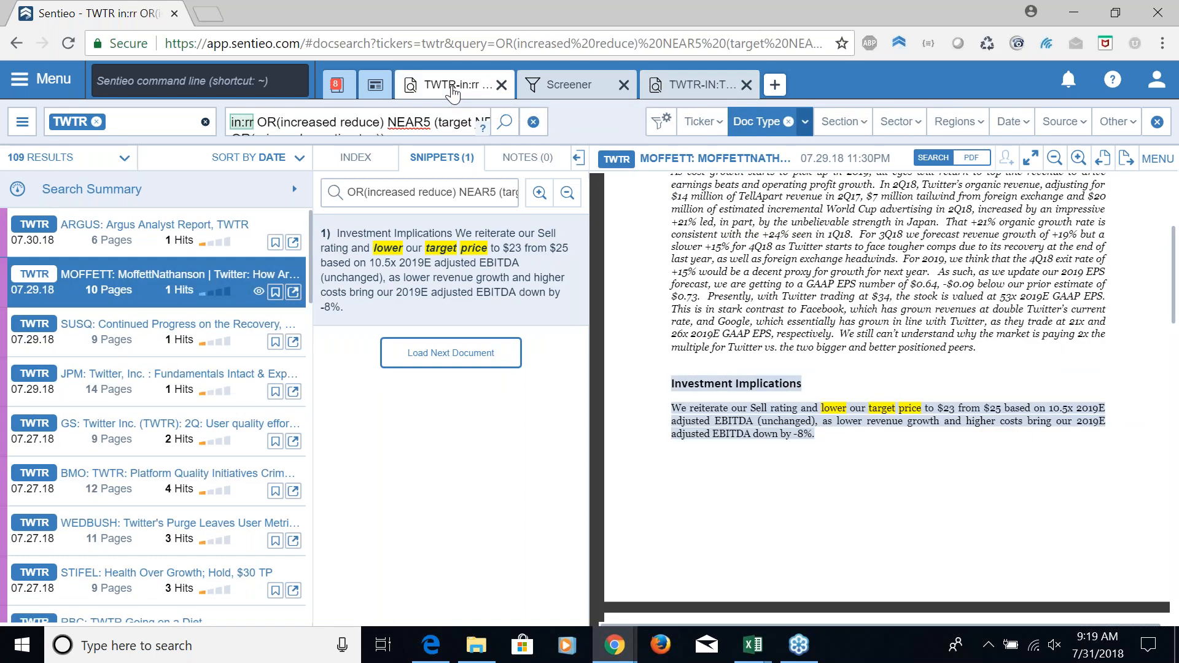
click(359, 128)
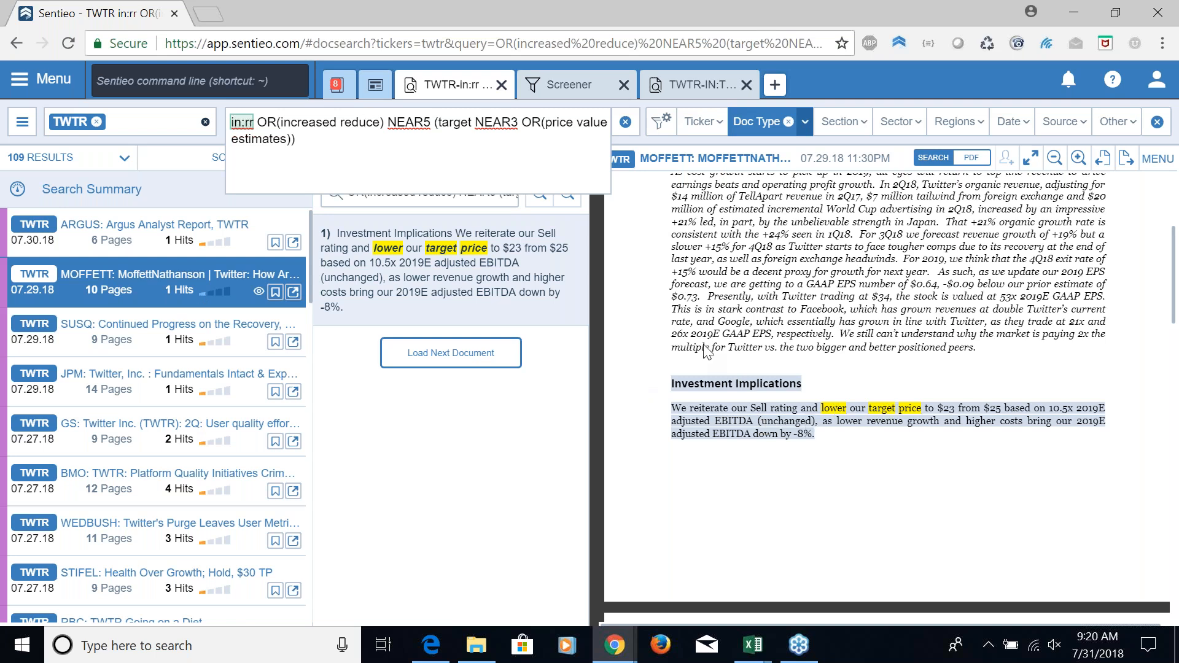
click(710, 89)
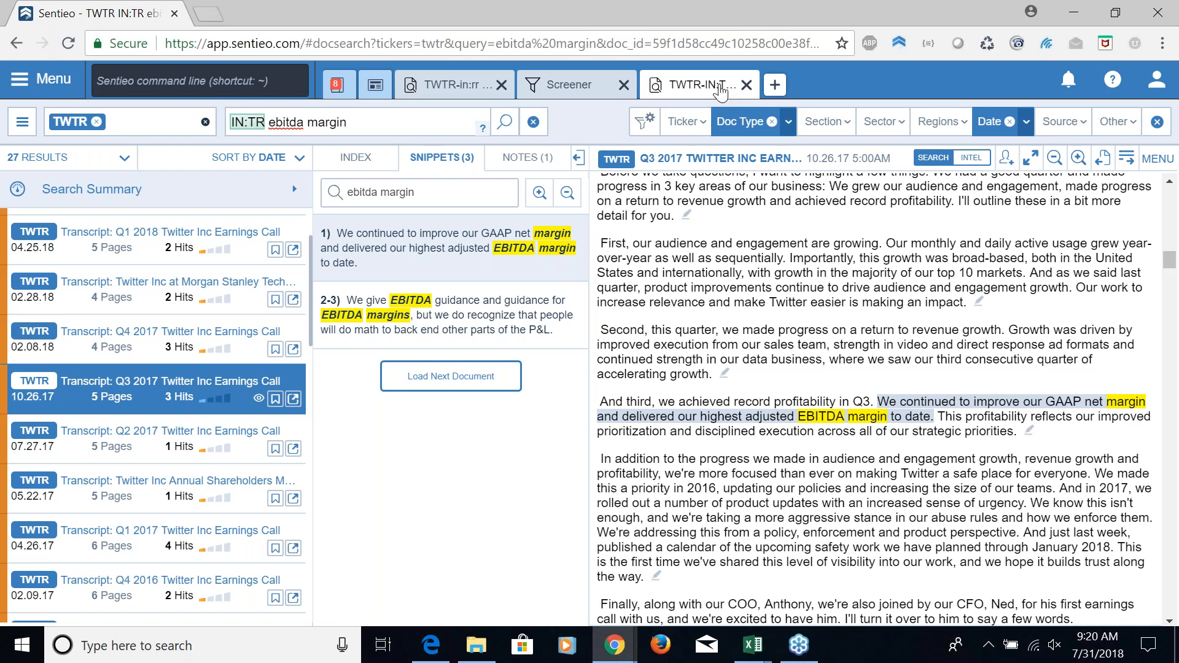
Open a new Equity Data Terminal and load the company page for TWTR
click(777, 86)
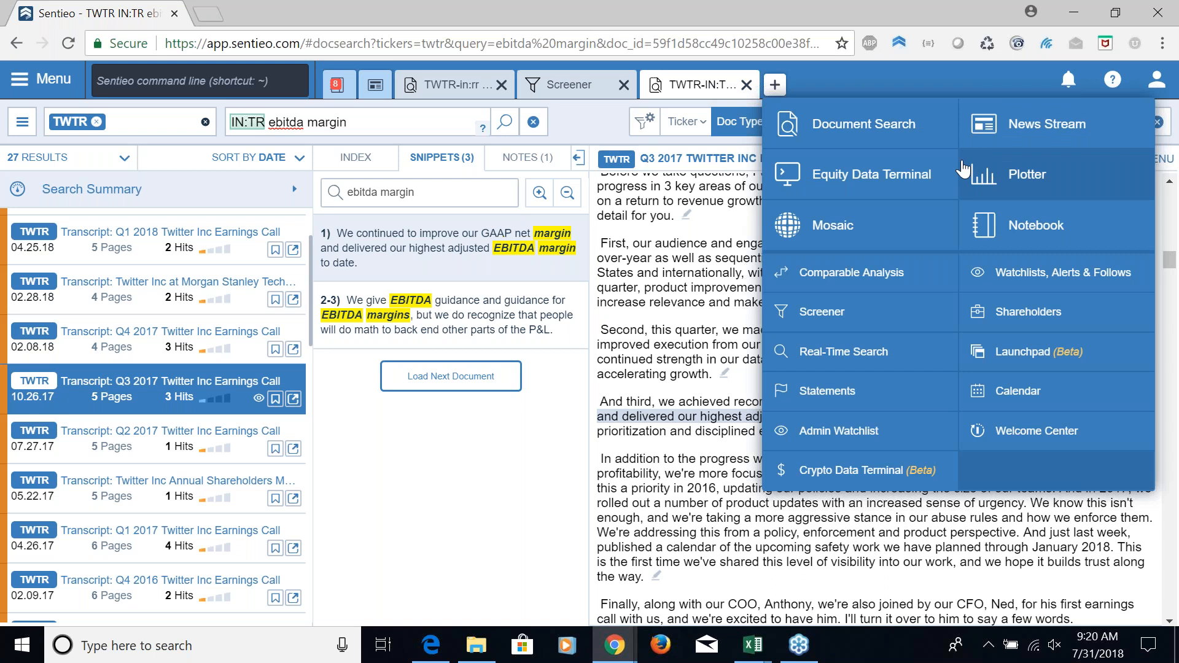
click(866, 183)
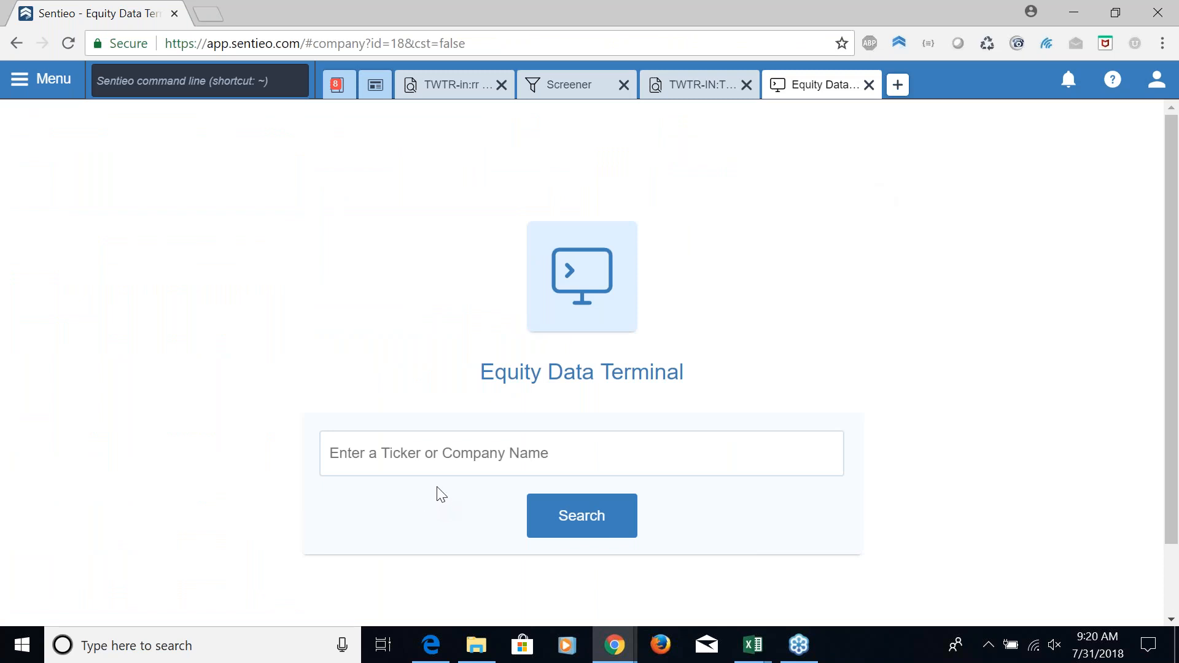
click(433, 467)
text(TWTR)
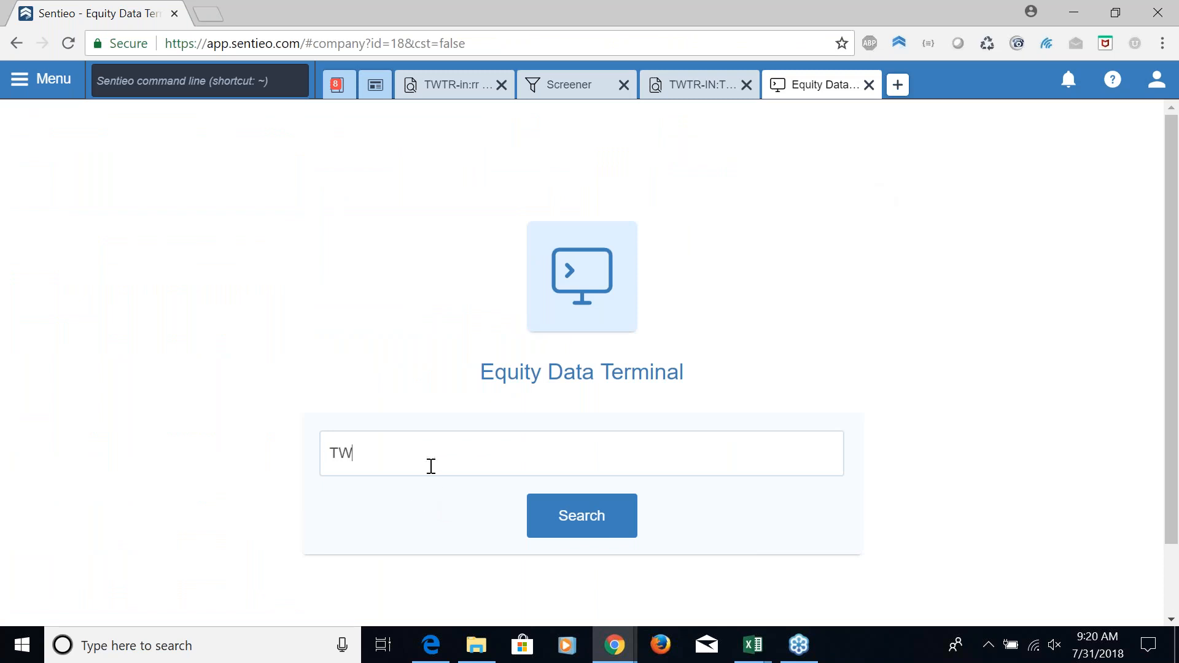
key(Return)
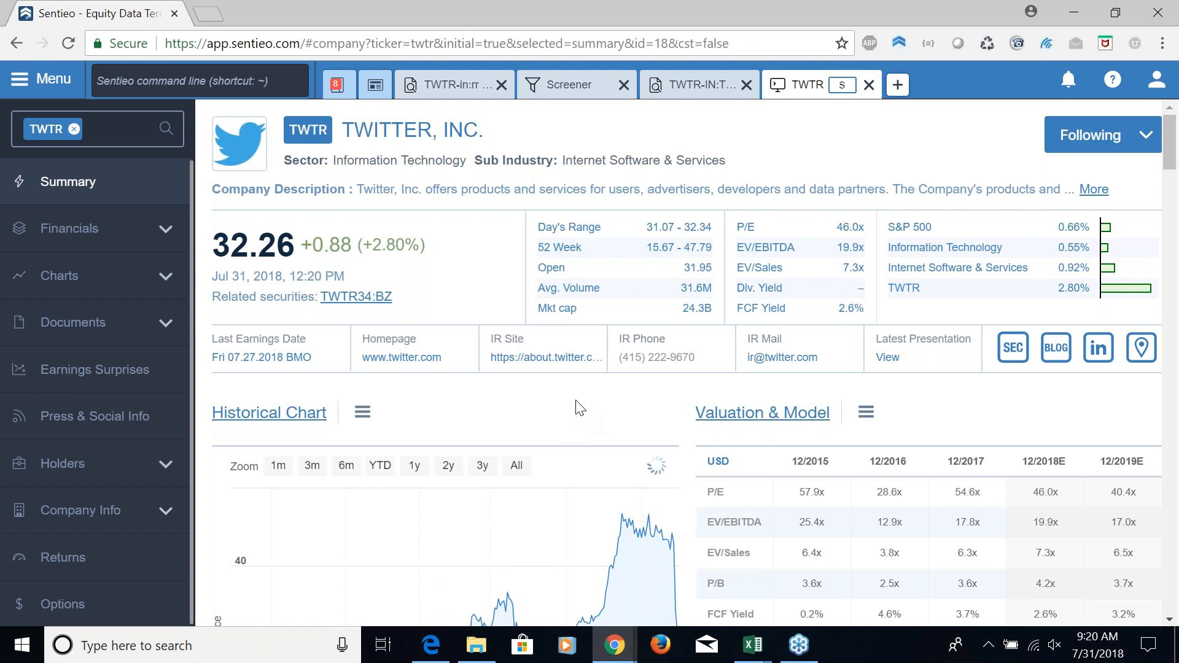
Examine Twitter's historical stock price chart over one month and over three years
scroll(581, 410, down, 2)
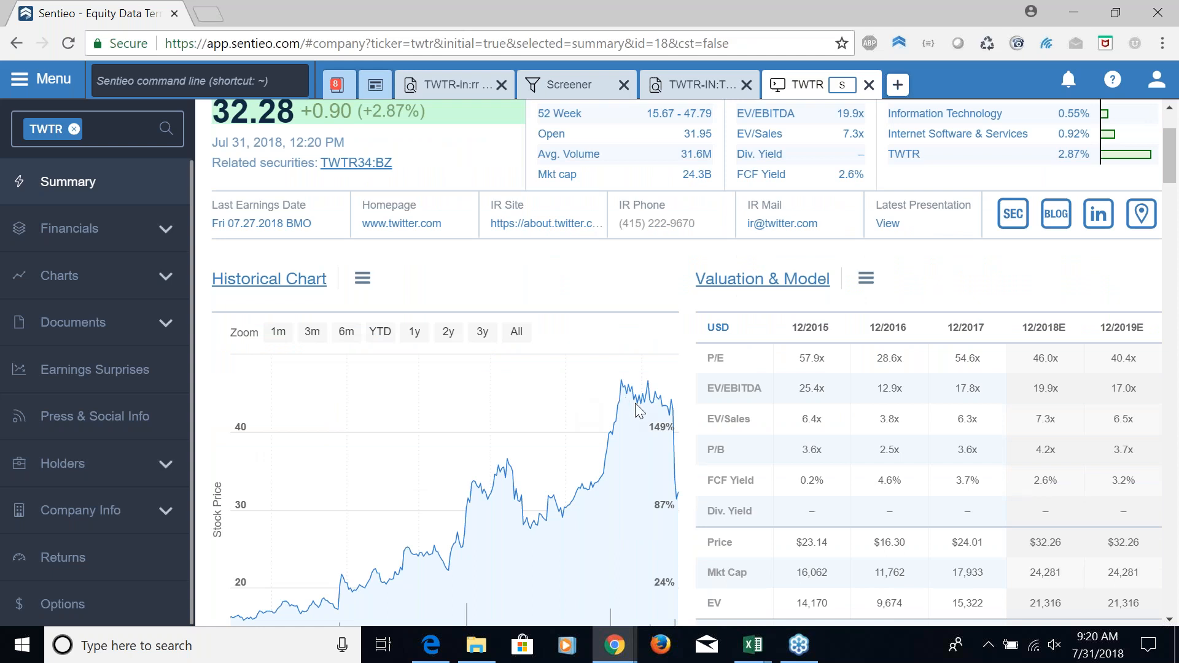
scroll(642, 410, down, 1)
click(278, 281)
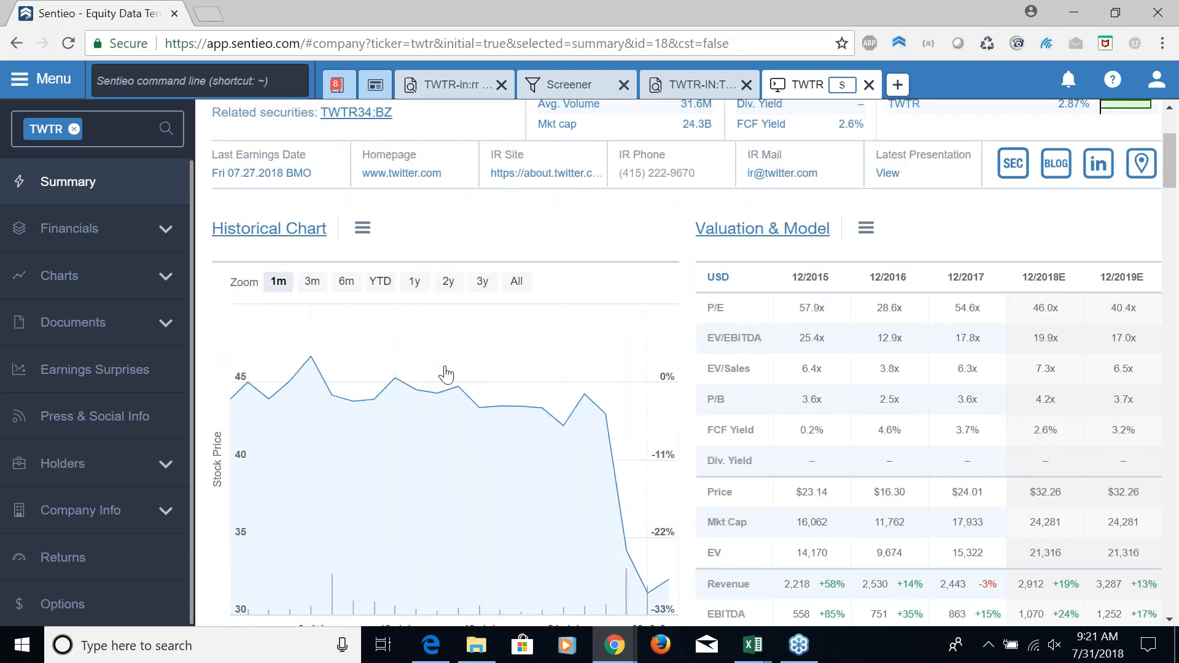
scroll(445, 376, down, 1)
scroll(344, 359, down, 2)
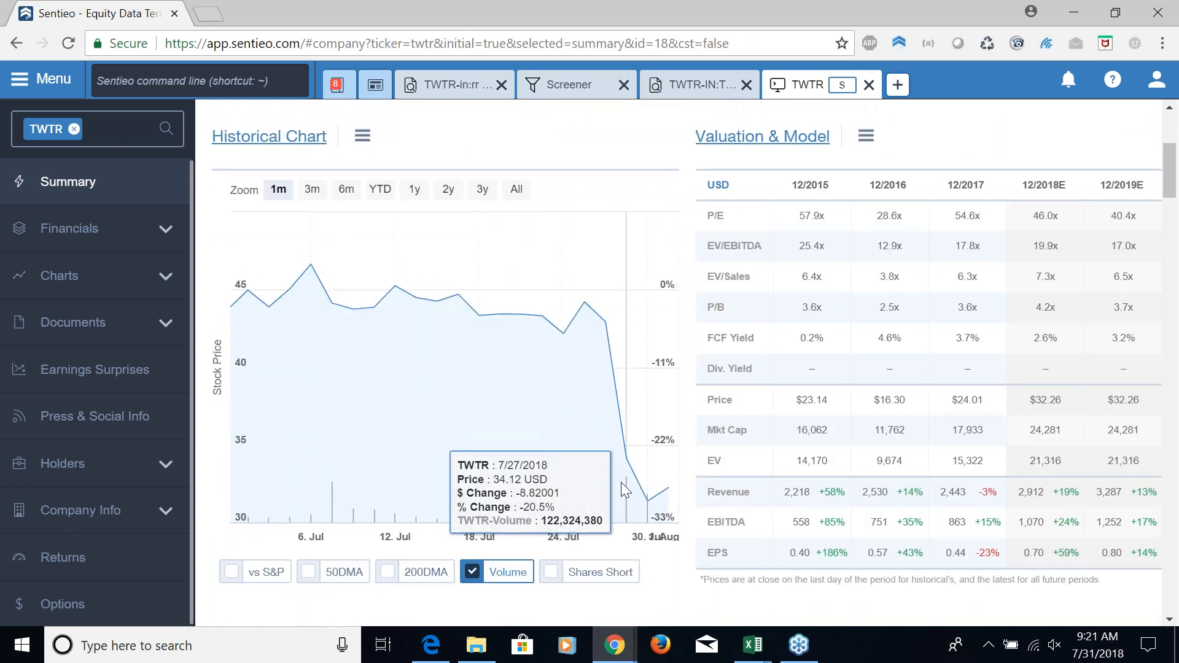
click(483, 191)
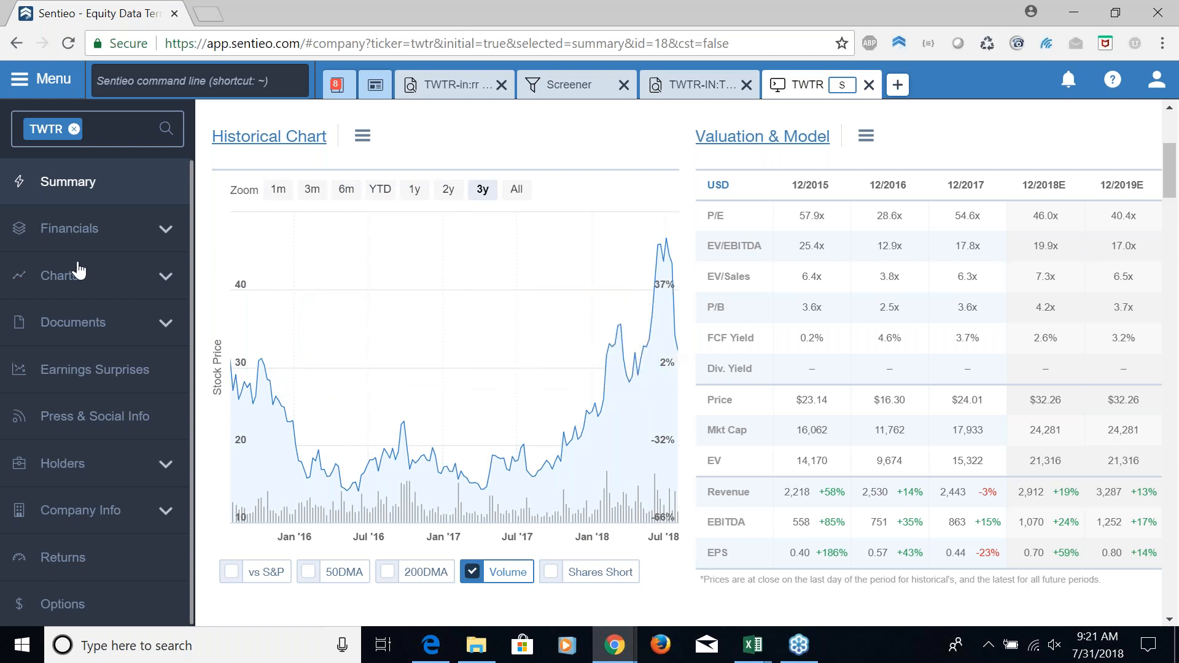
Open the Estimates Chart for TWTR
click(60, 289)
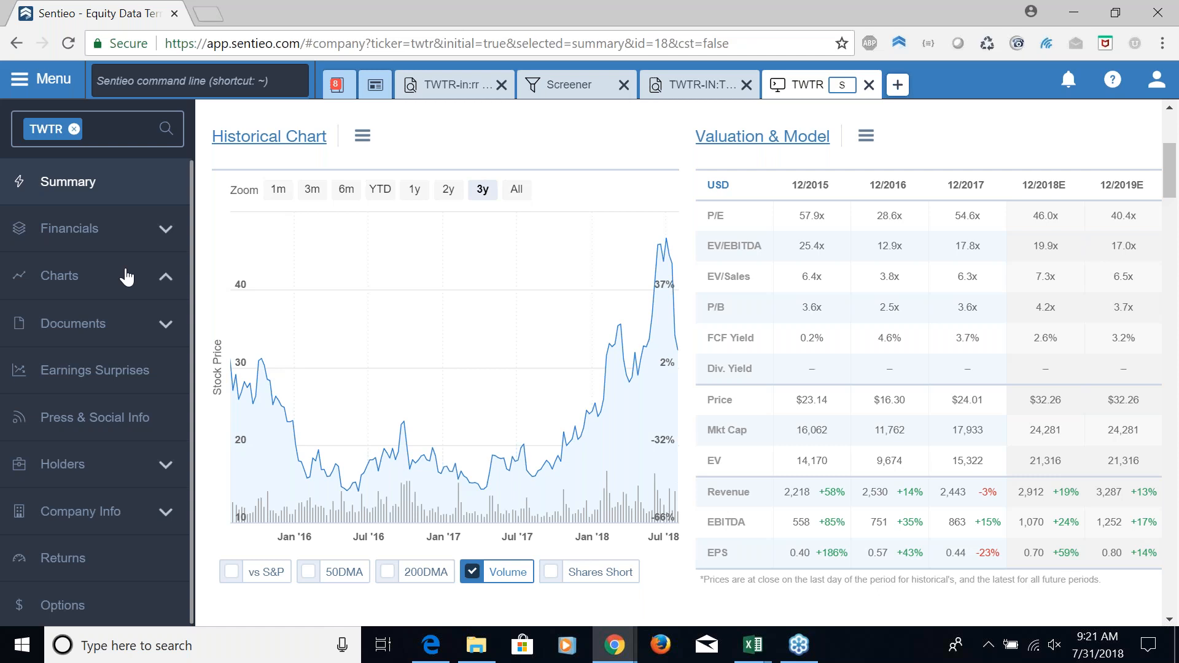
click(72, 286)
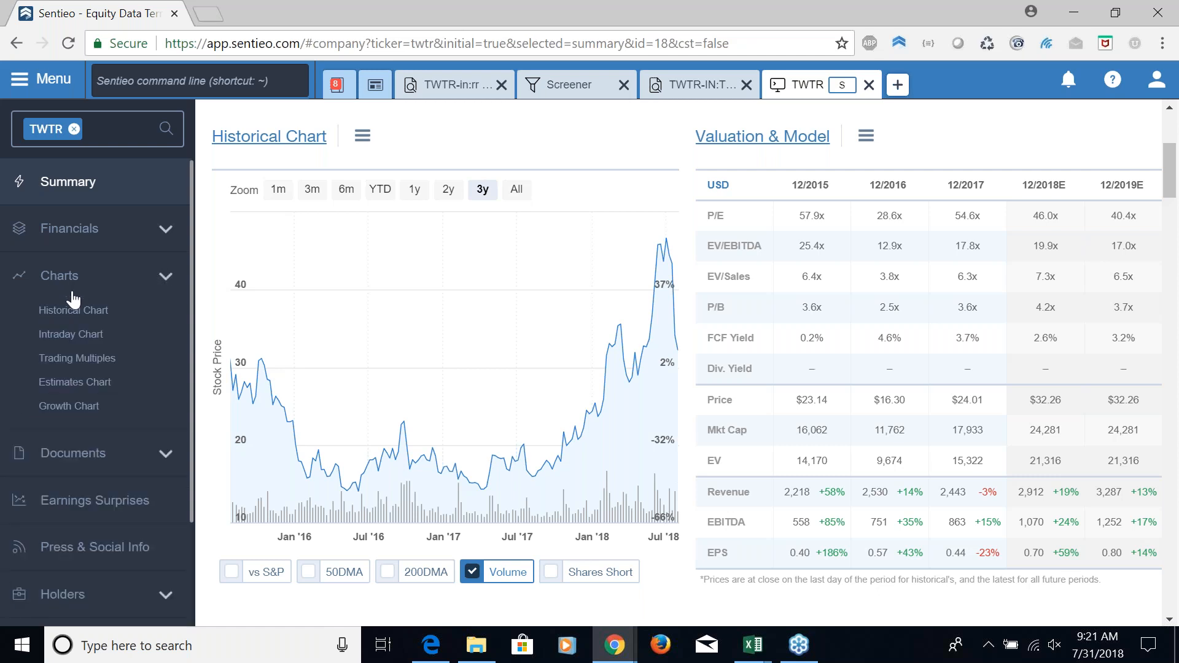
click(86, 386)
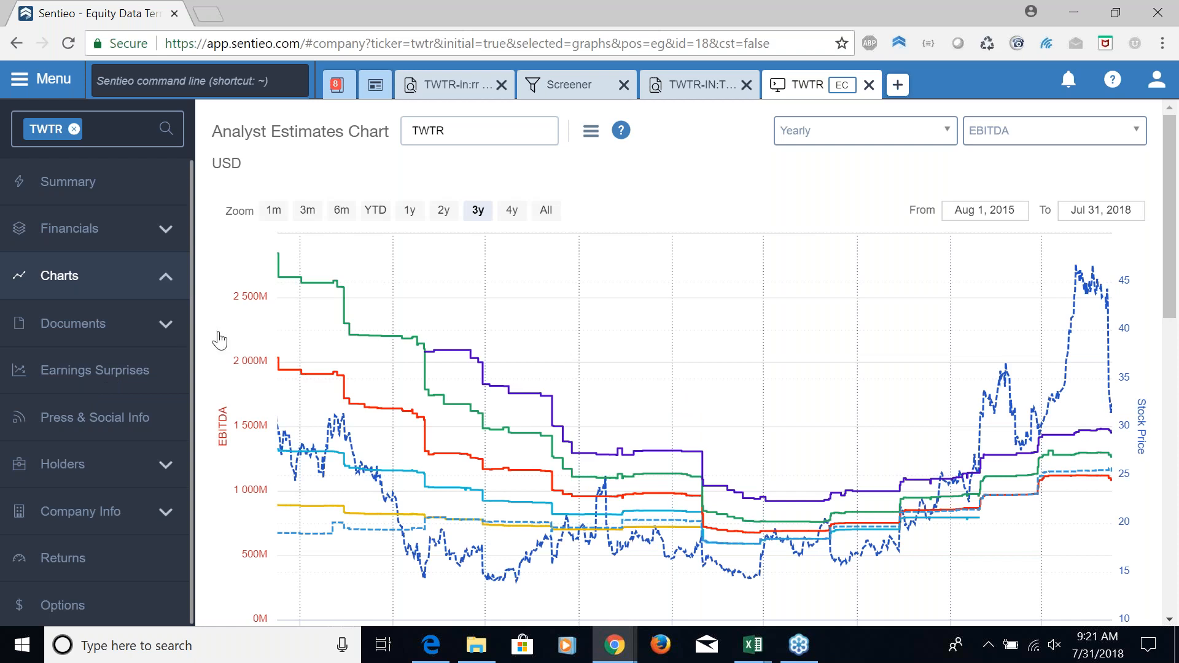
Hide the Stock, 2019 and 2020 series in Twitter's yearly EBITDA estimates chart
click(509, 211)
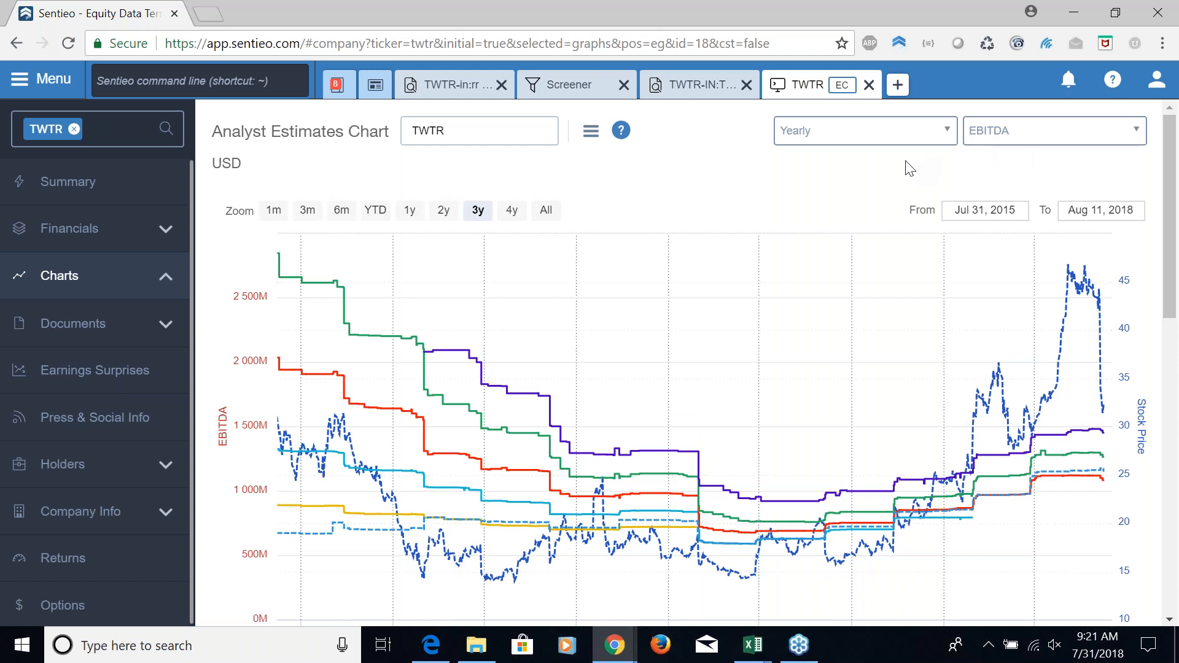
scroll(910, 169, down, 3)
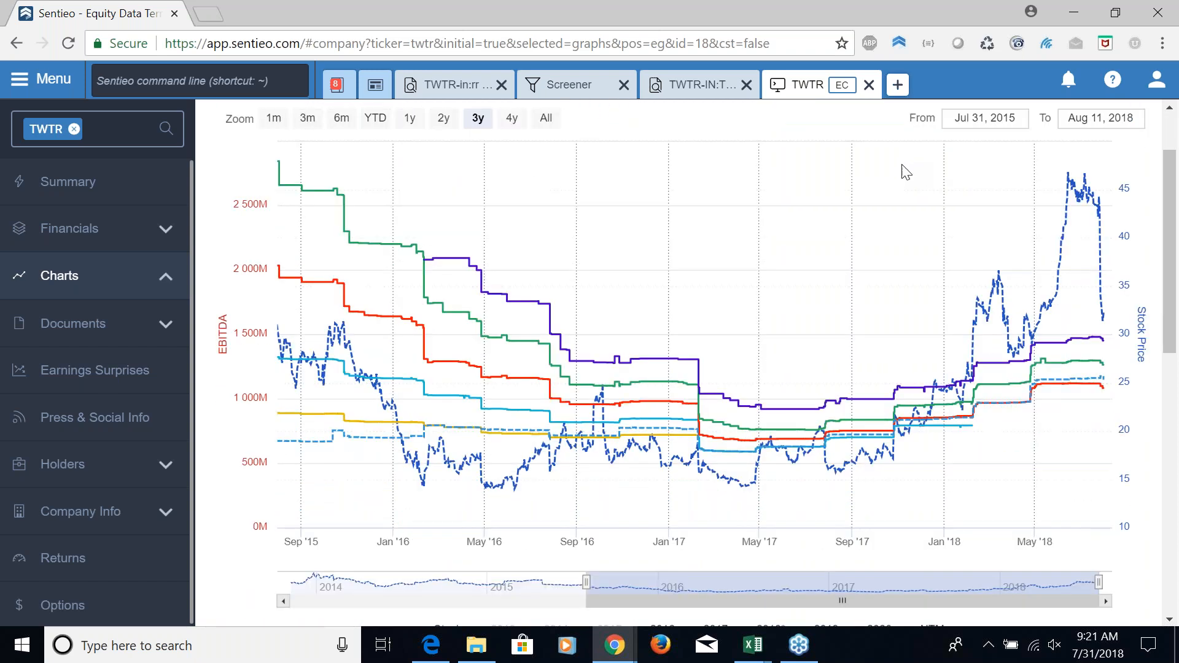
scroll(902, 166, down, 3)
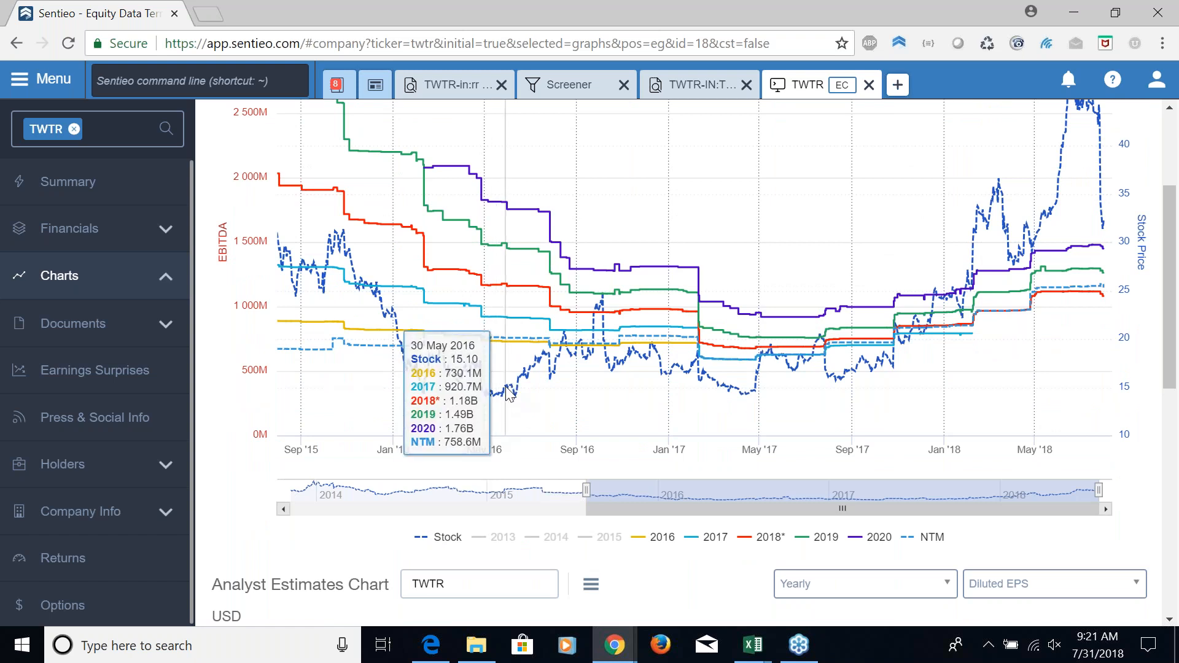
click(468, 540)
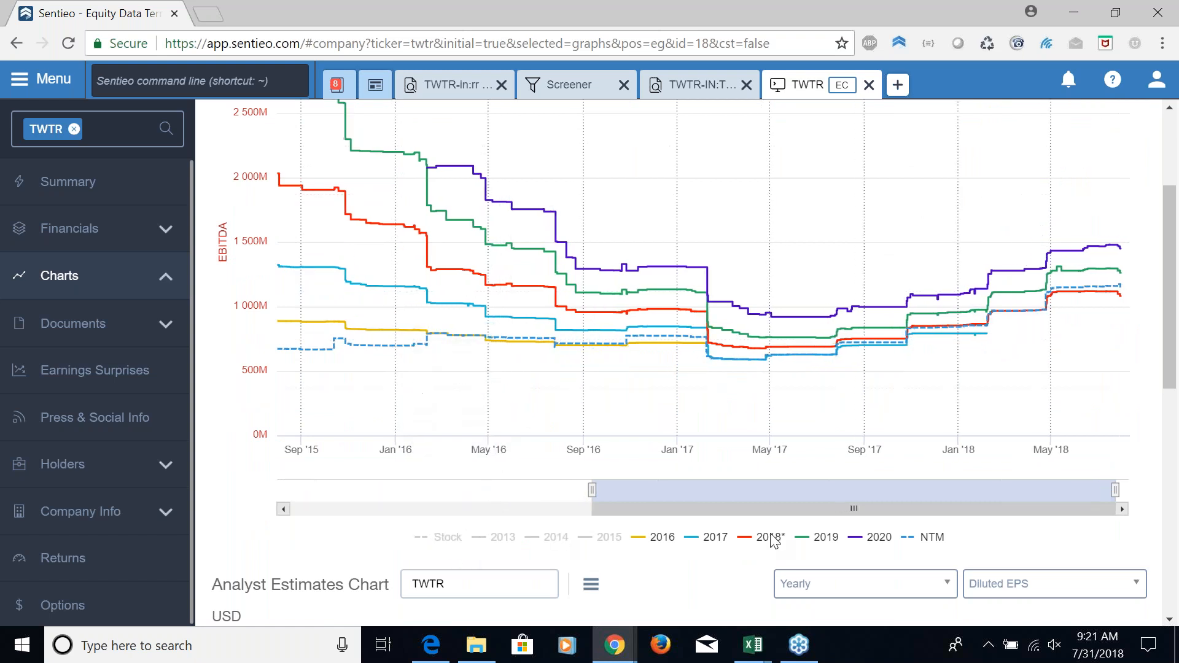
click(829, 538)
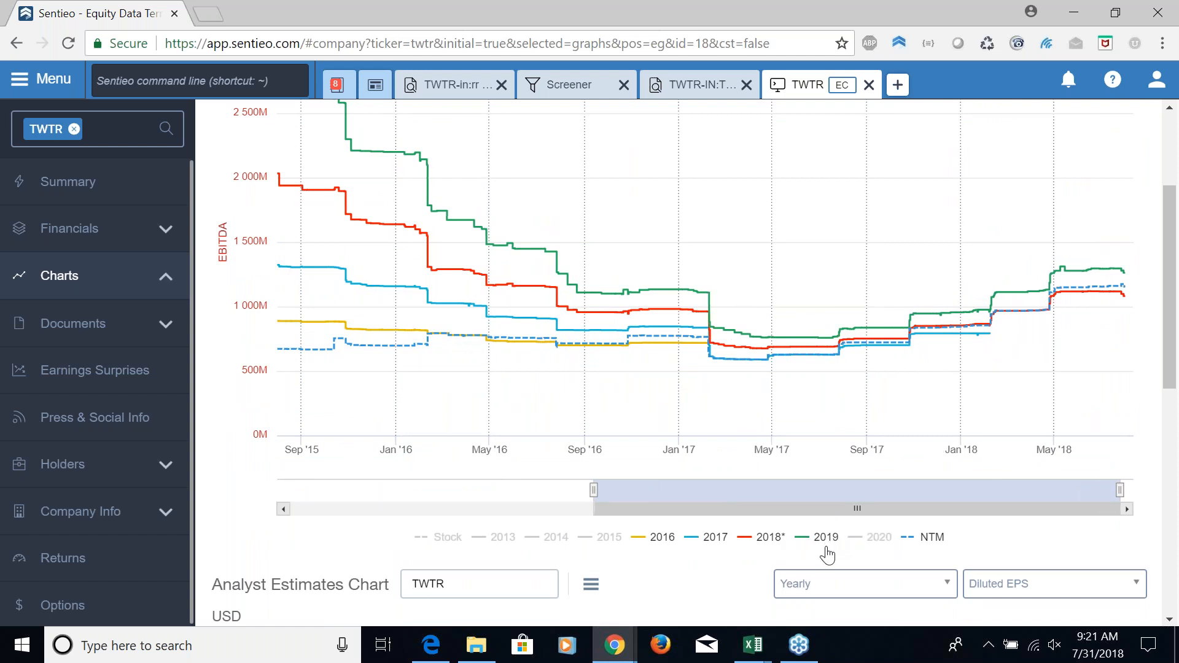
click(826, 541)
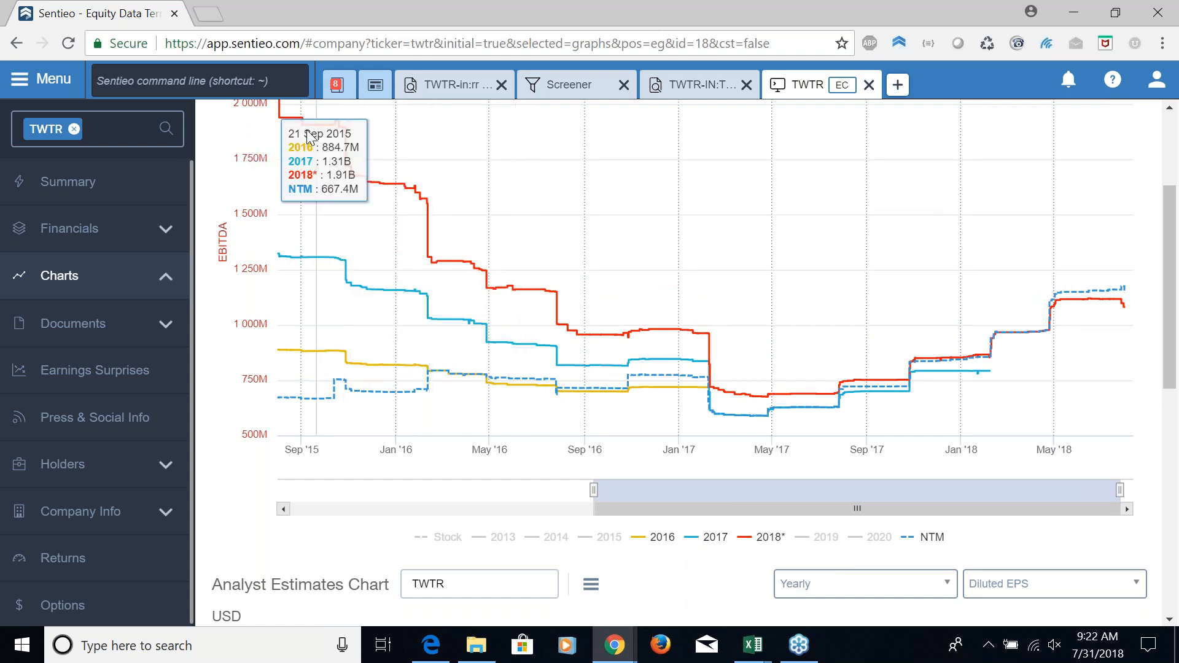
Hide the 2016 and 2017 EBITDA series and restore 2019, leaving 2020 hidden, to examine the 2018, 2019 and NTM estimates
scroll(320, 191, up, 2)
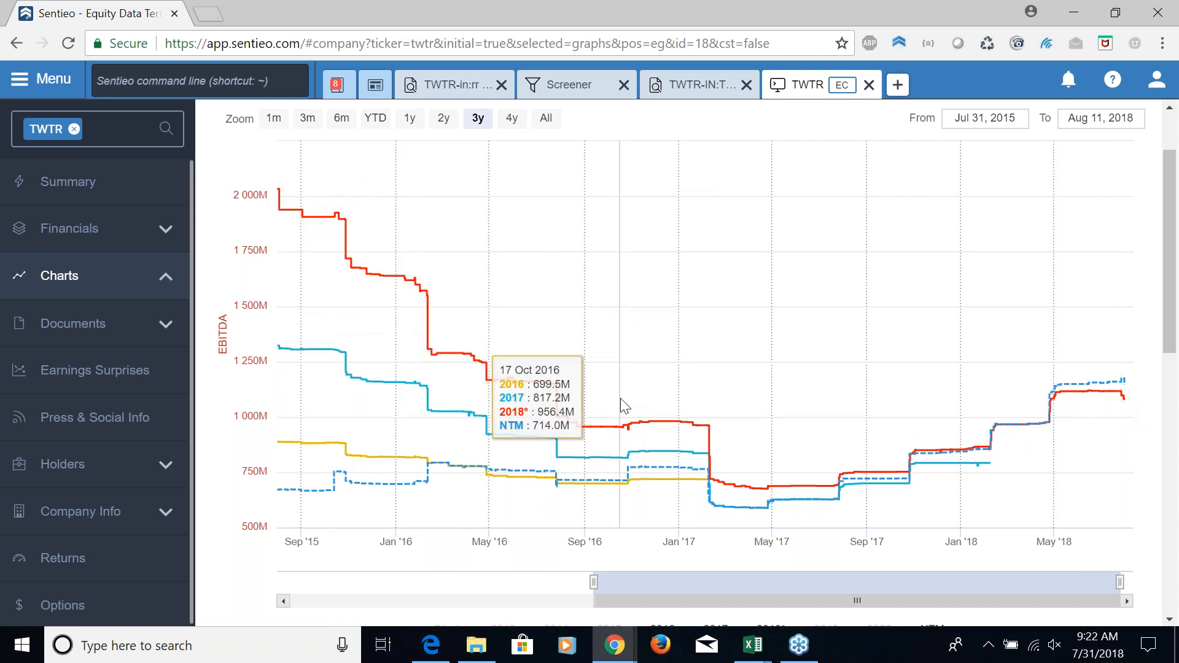
scroll(620, 398, down, 2)
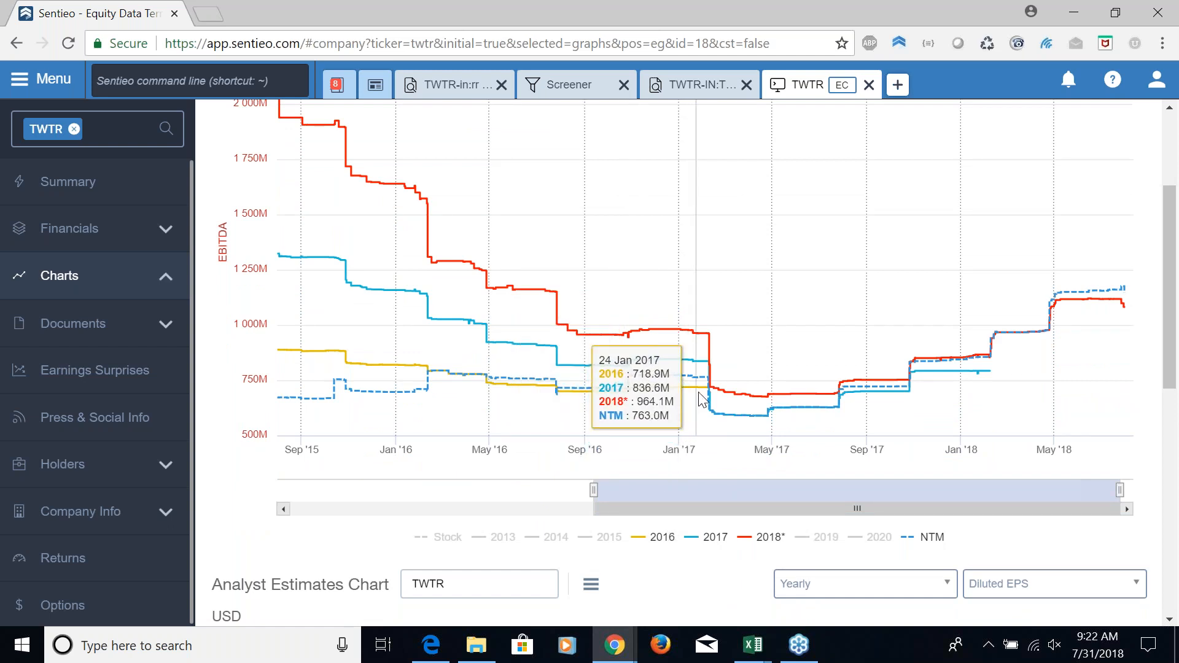
click(663, 539)
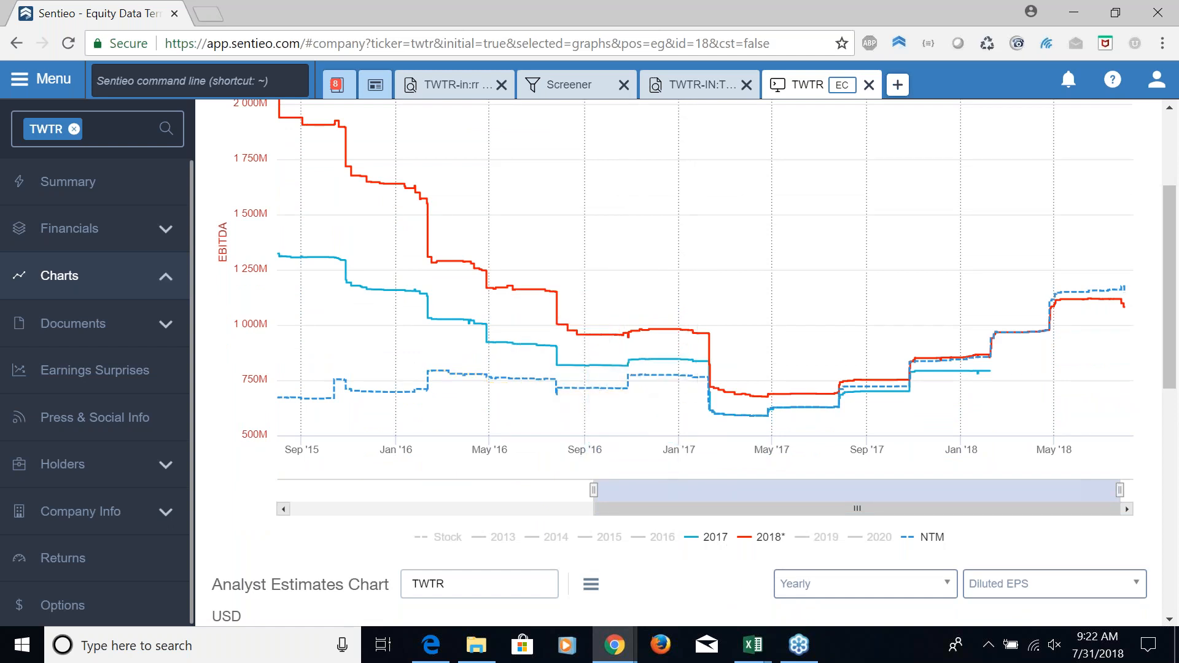
click(716, 541)
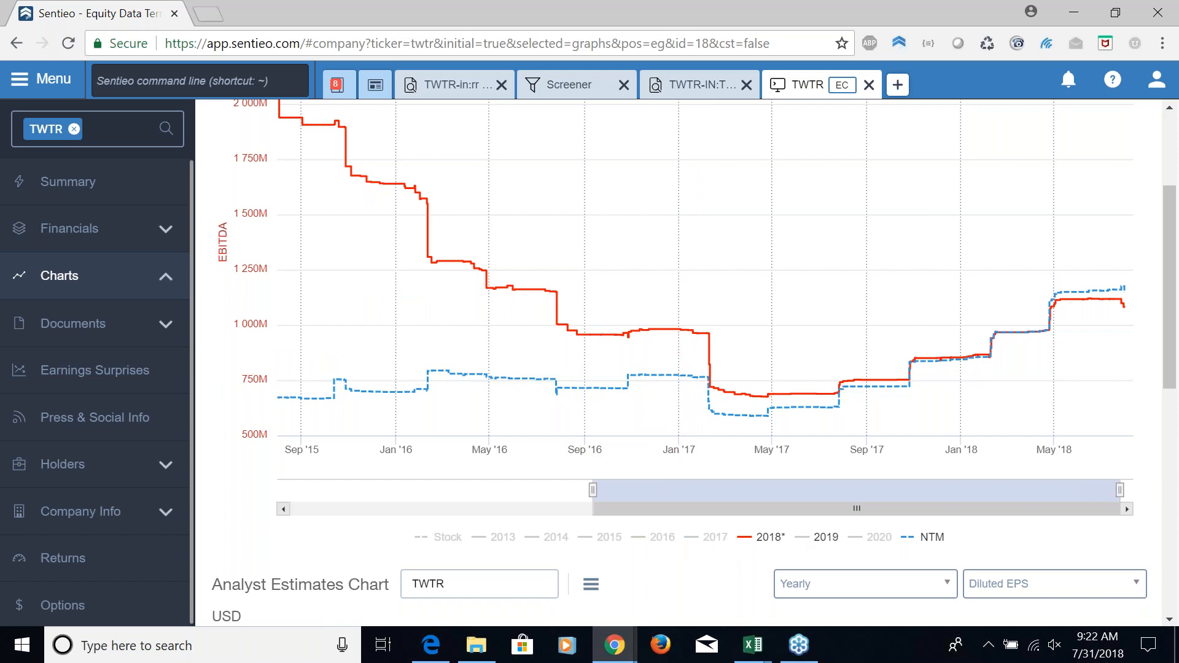
click(823, 541)
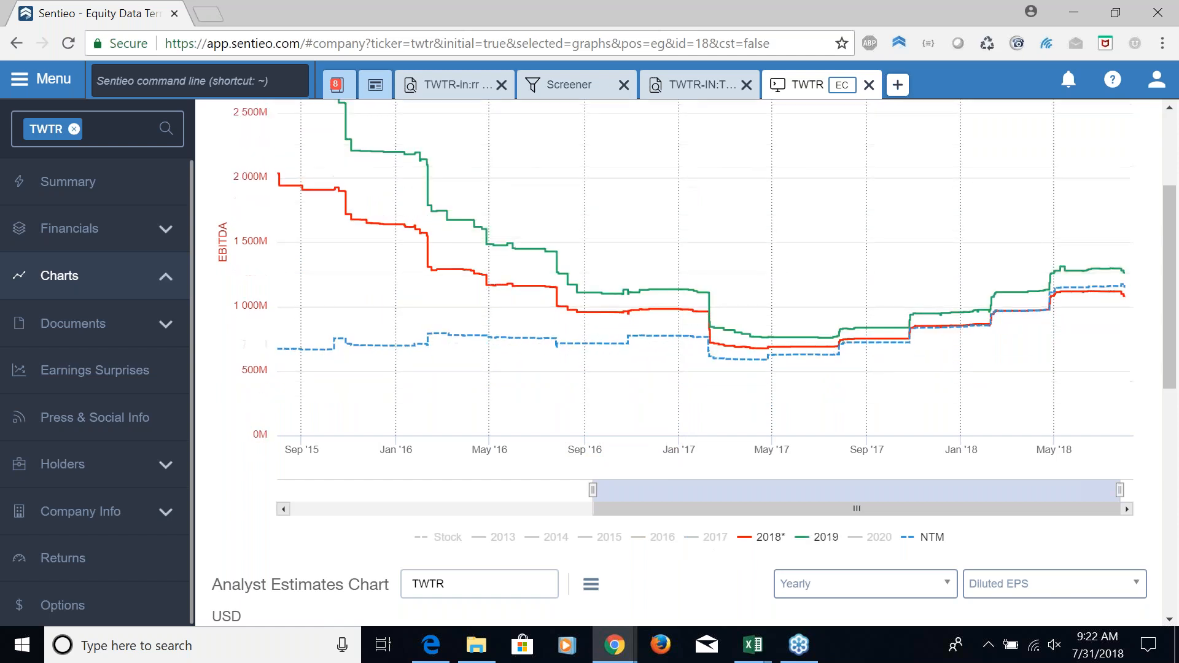
click(867, 540)
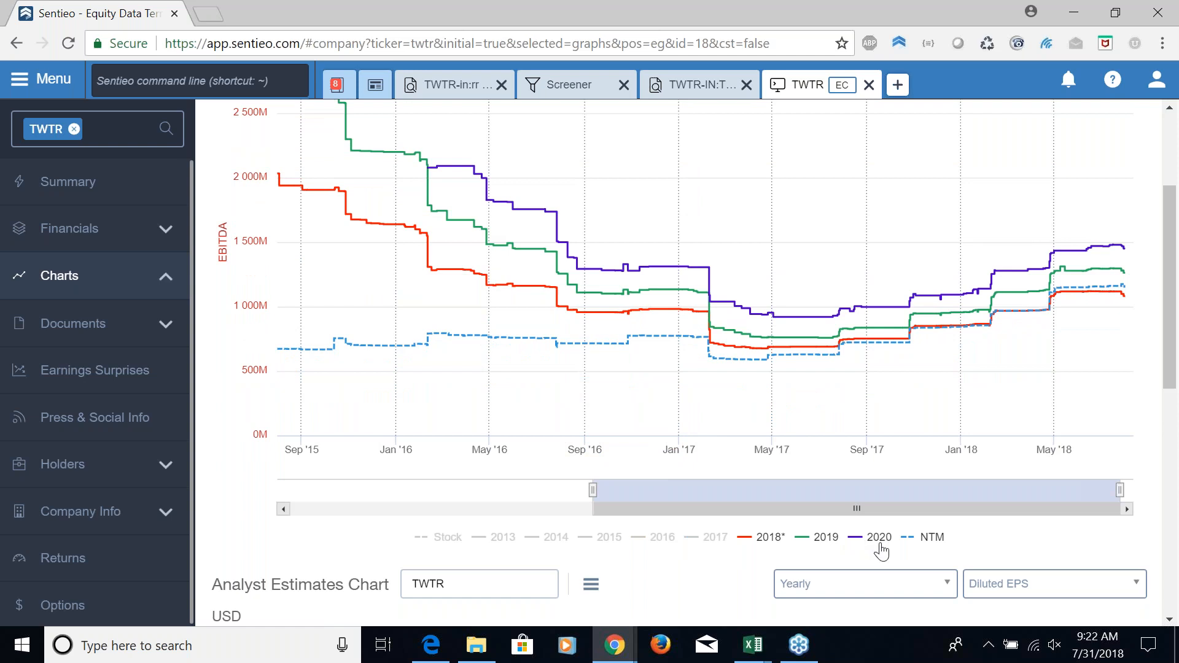
click(878, 542)
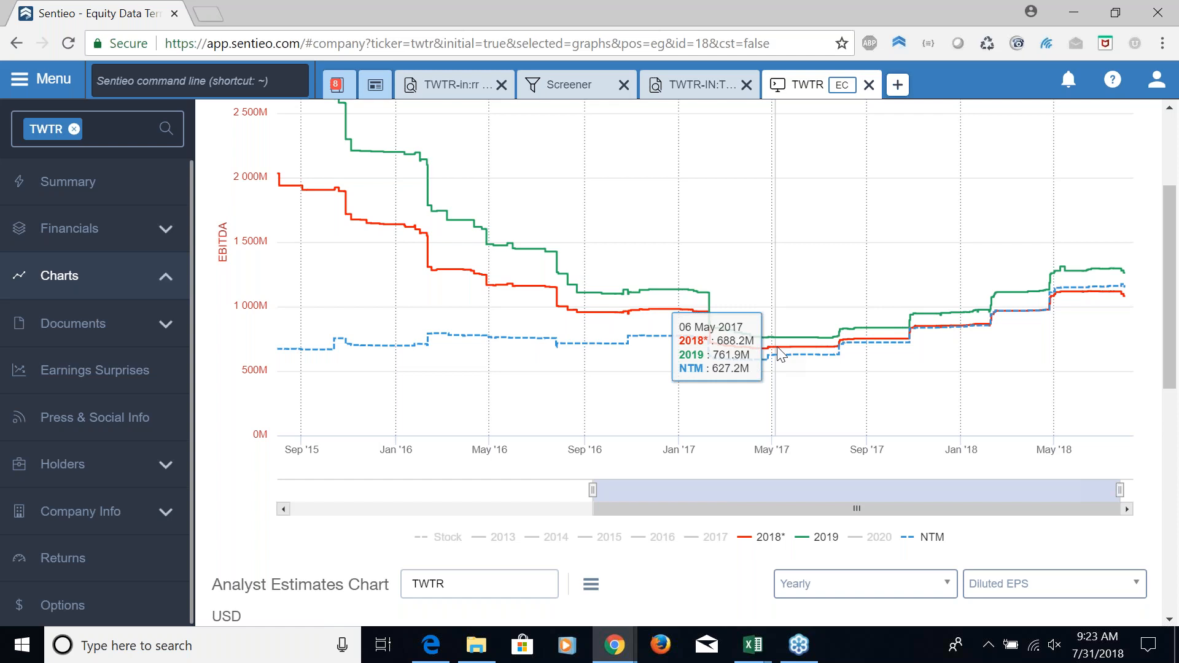
scroll(777, 347, up, 1)
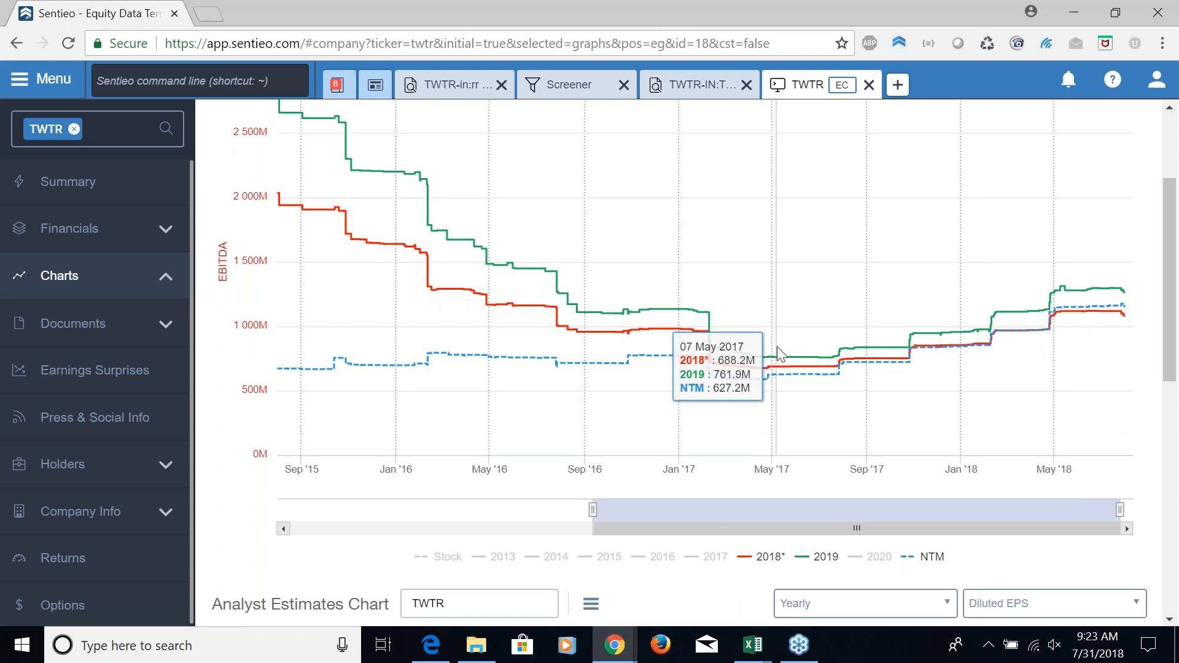
scroll(776, 346, up, 2)
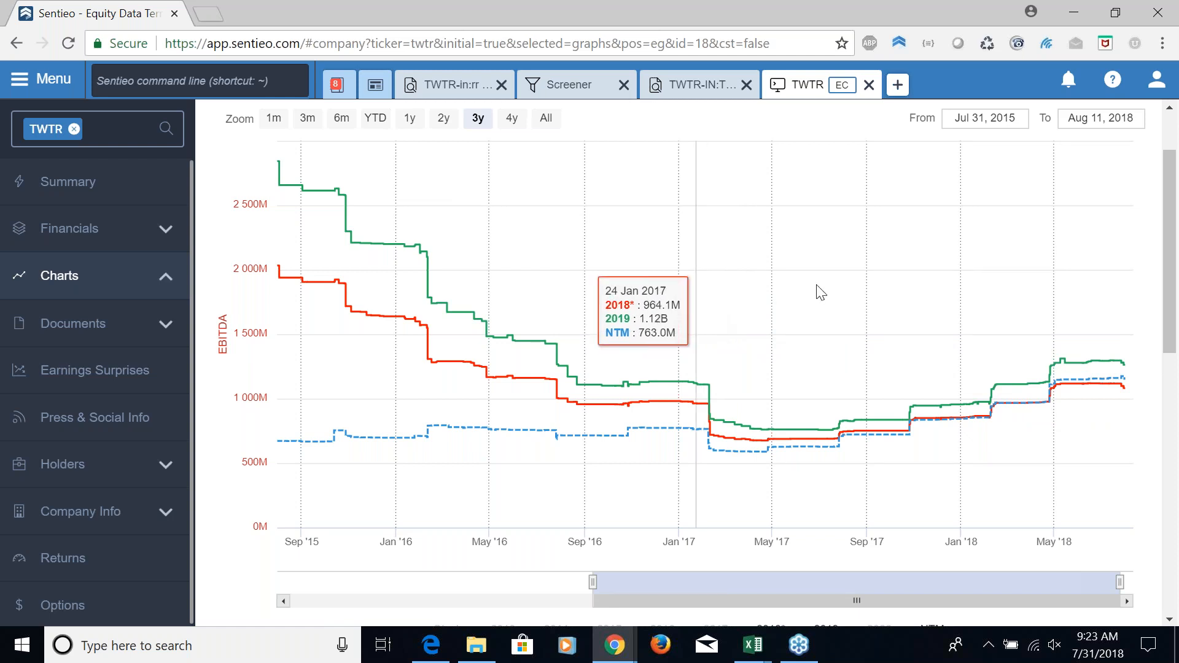
scroll(761, 251, up, 1)
scroll(760, 252, up, 1)
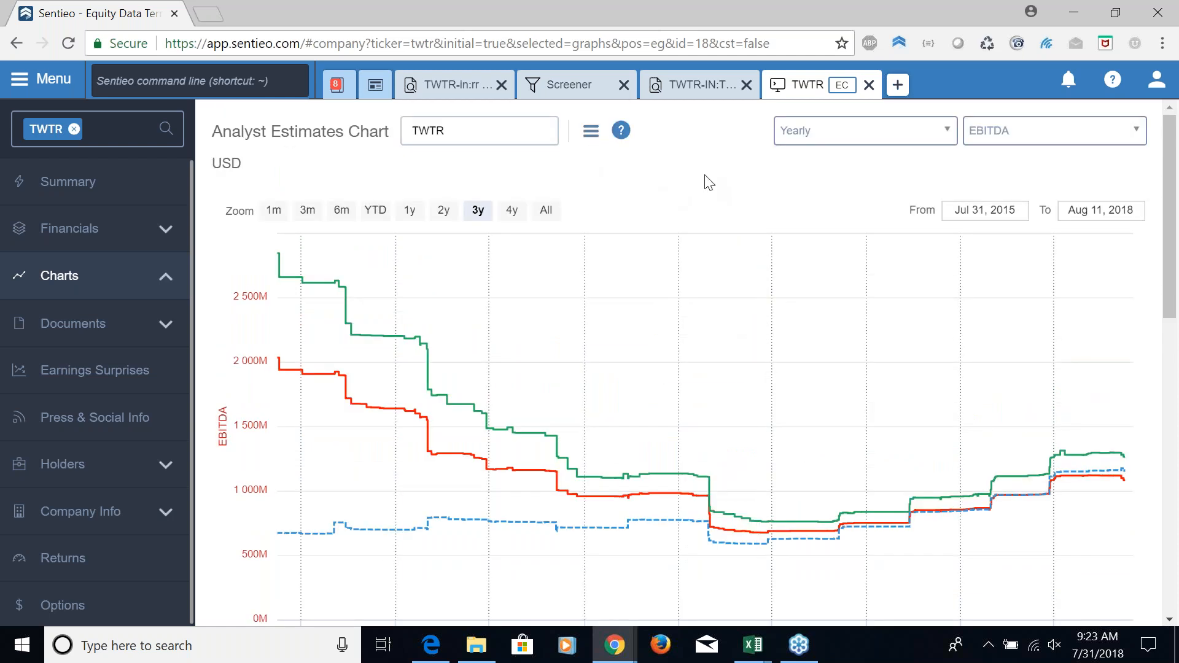
Switch to the SentieoHistFwdMults20180731TWTR.xlsx workbook in Excel and display the Sentieo add-in commands
key(alt+Tab)
key(Tab)
key(Tab)
key(Tab)
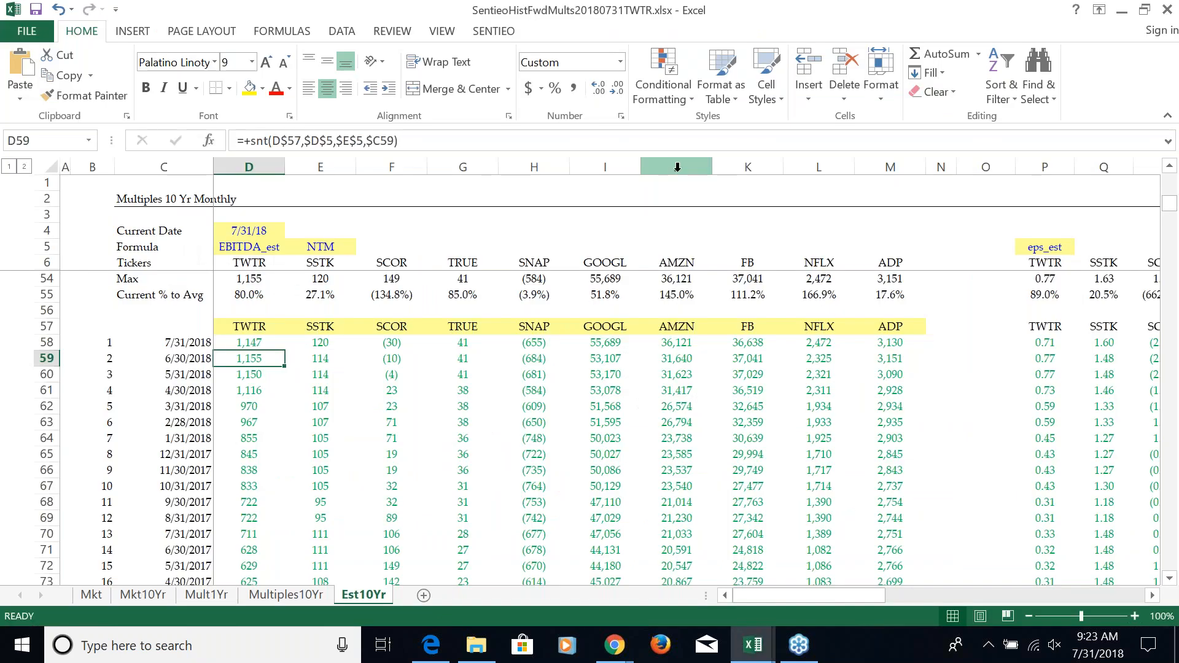
click(510, 32)
Inspect the month-end dates and TWTR NTM EBITDA estimate formulas for 7/31/2018 and 6/30/2018
key(Left)
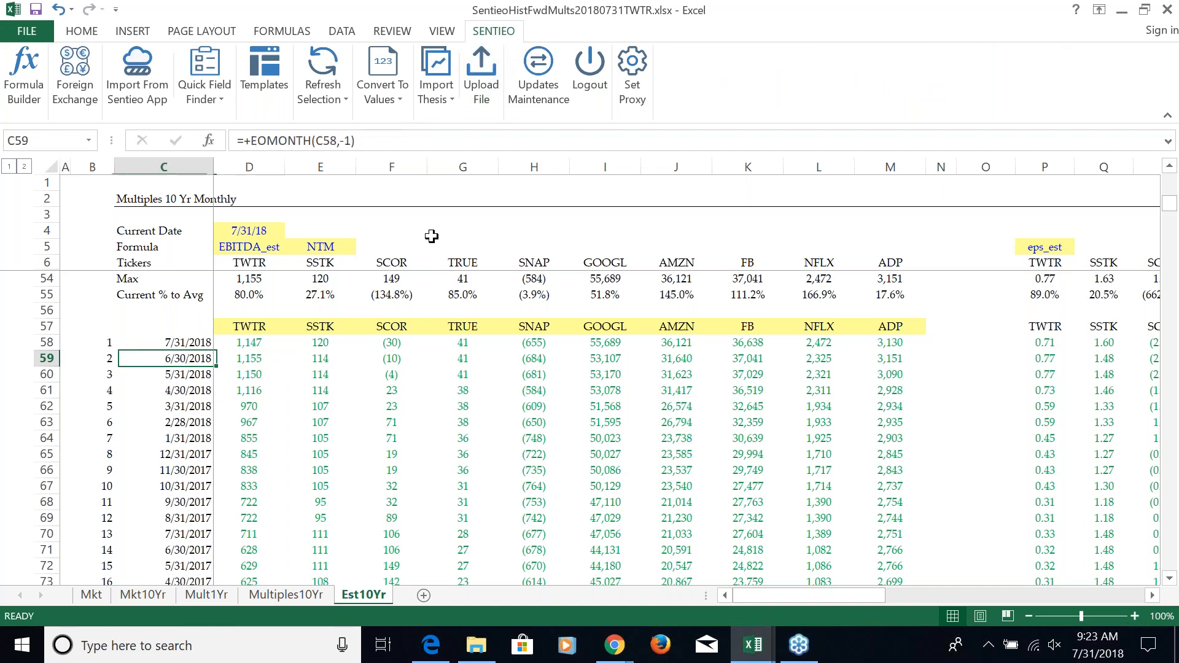
key(Left)
key(Right)
key(Right)
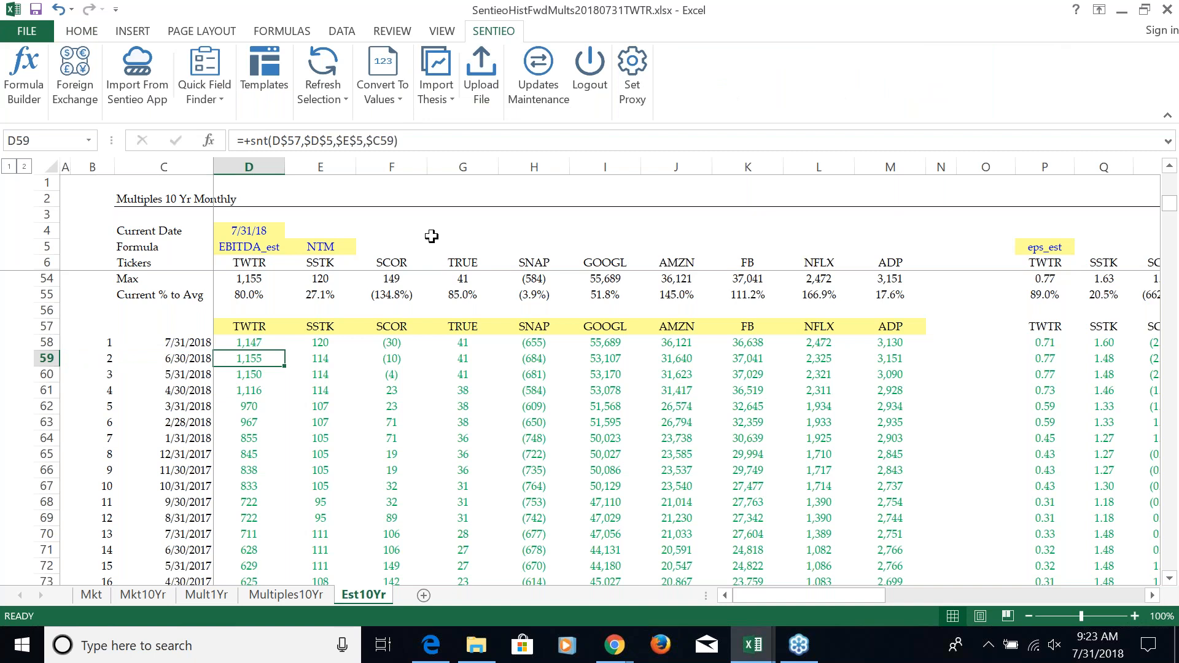
key(Up)
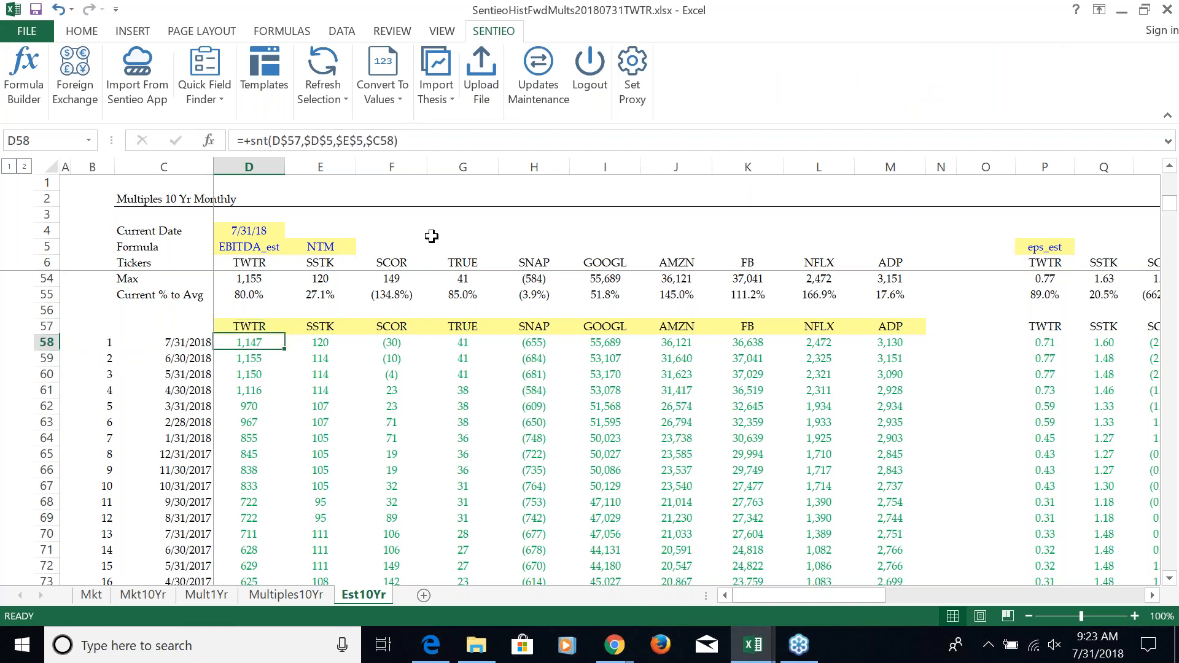
key(Down)
Check the 31 Jul 2018 NTM EBITDA on the Sentieo chart in Chrome against TWTR's 7/31/2018 cell in the Excel workbook
key(alt+Tab)
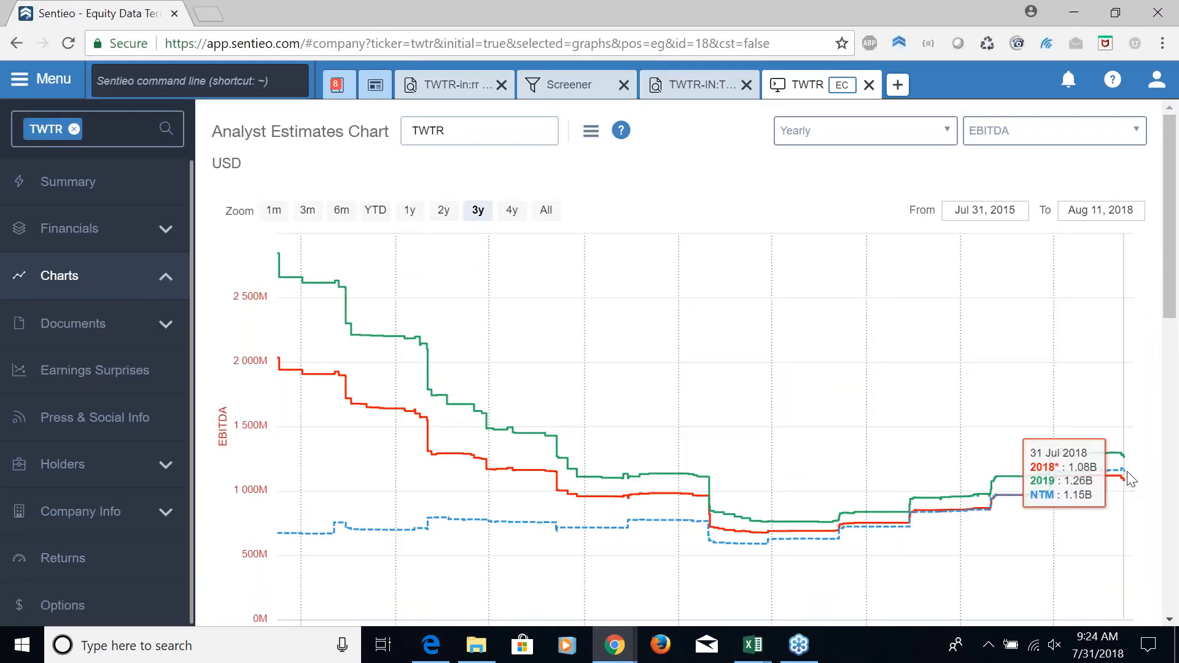
key(alt+Tab)
key(Up)
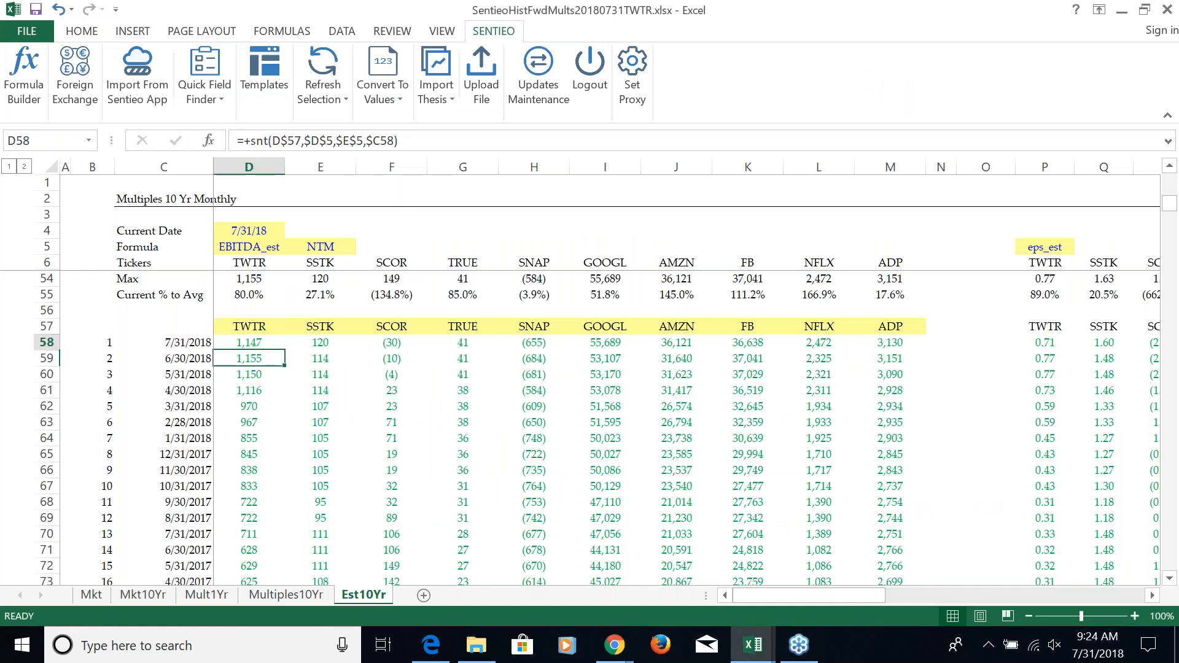
key(Down)
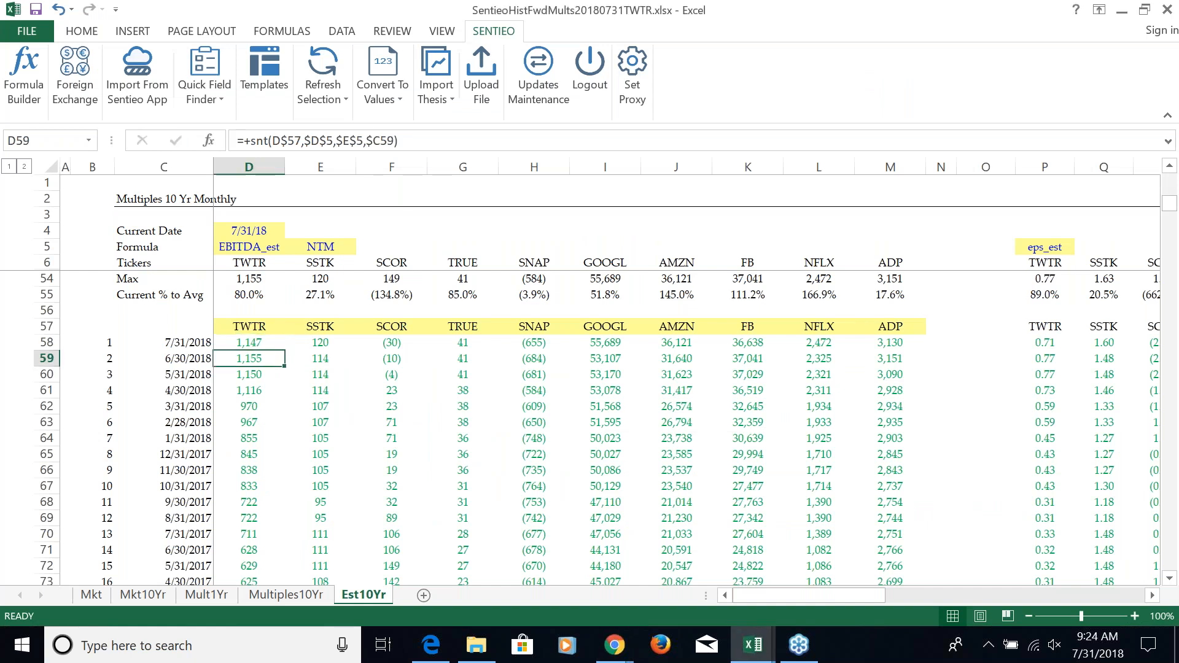
key(Up)
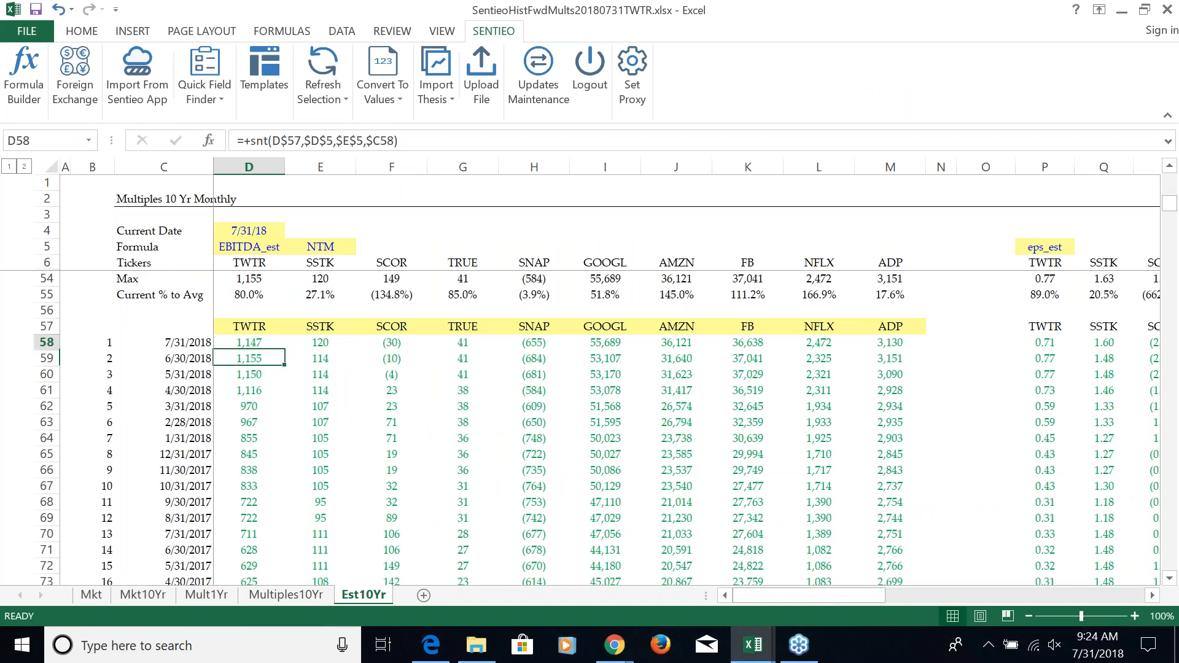
Review the 7/31/2018 EBITDA estimates across the peer tickers from SSTK to ADP, continuing through the EPS estimates block
key(Right)
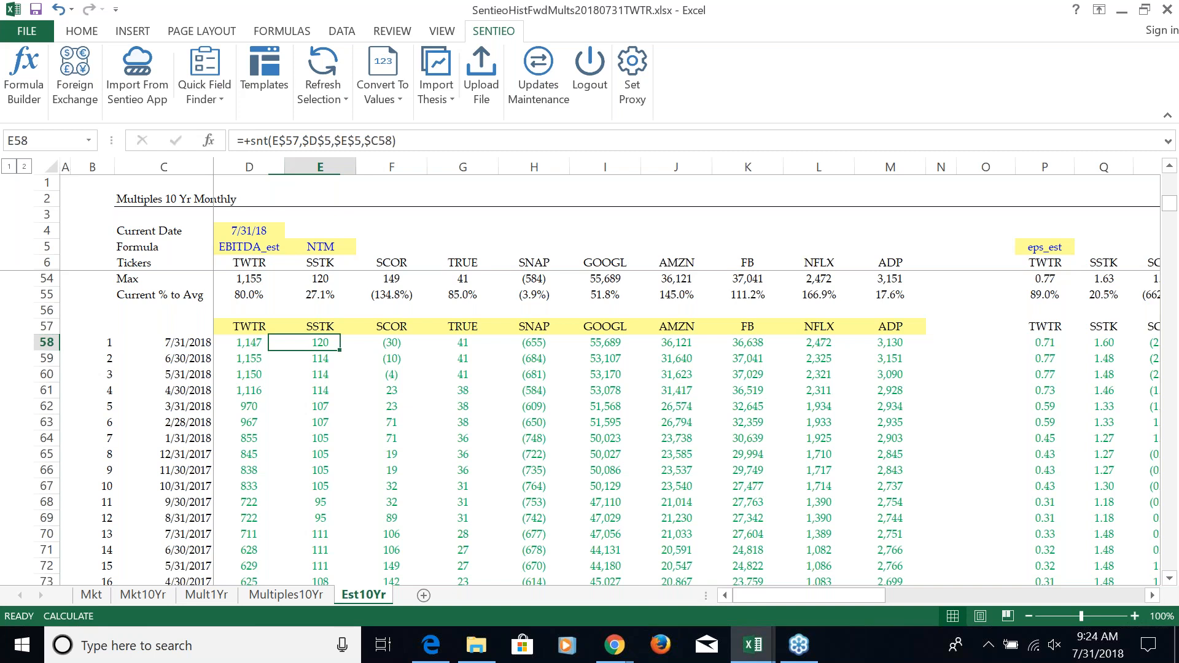
key(Right)
key(Right)
key(Right)
key(Right)
key(Right)
key(Right)
key(Right)
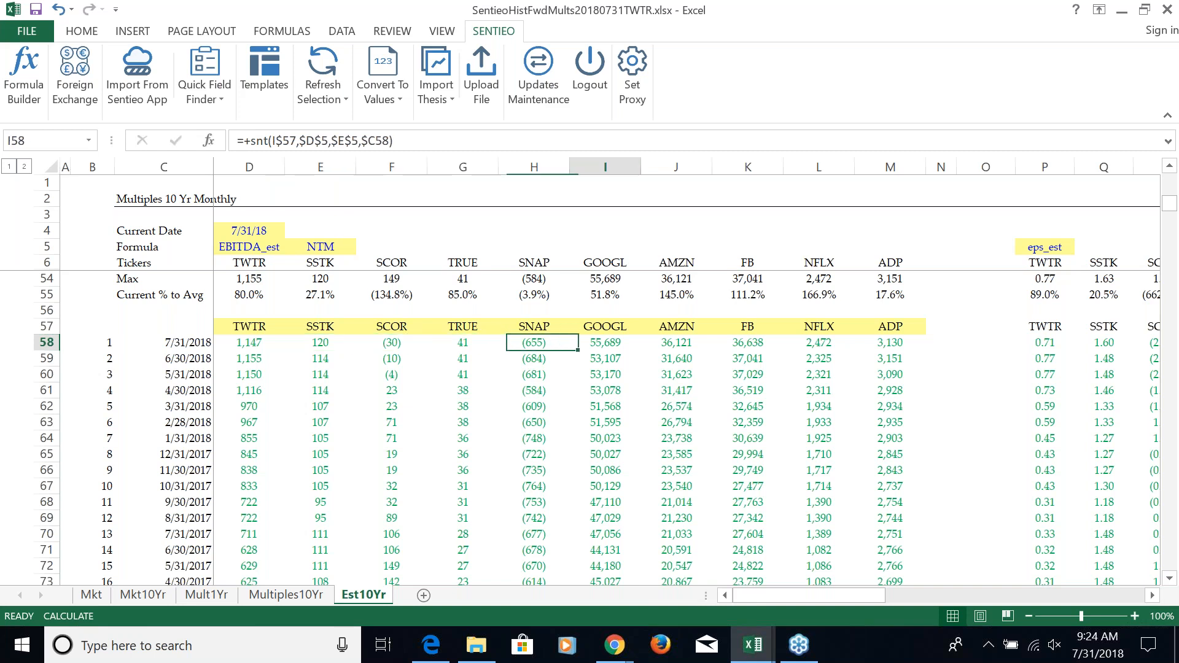
key(Right)
key(Right)
key(Right)
key(Right)
key(Right)
key(Right)
key(Right)
key(Right)
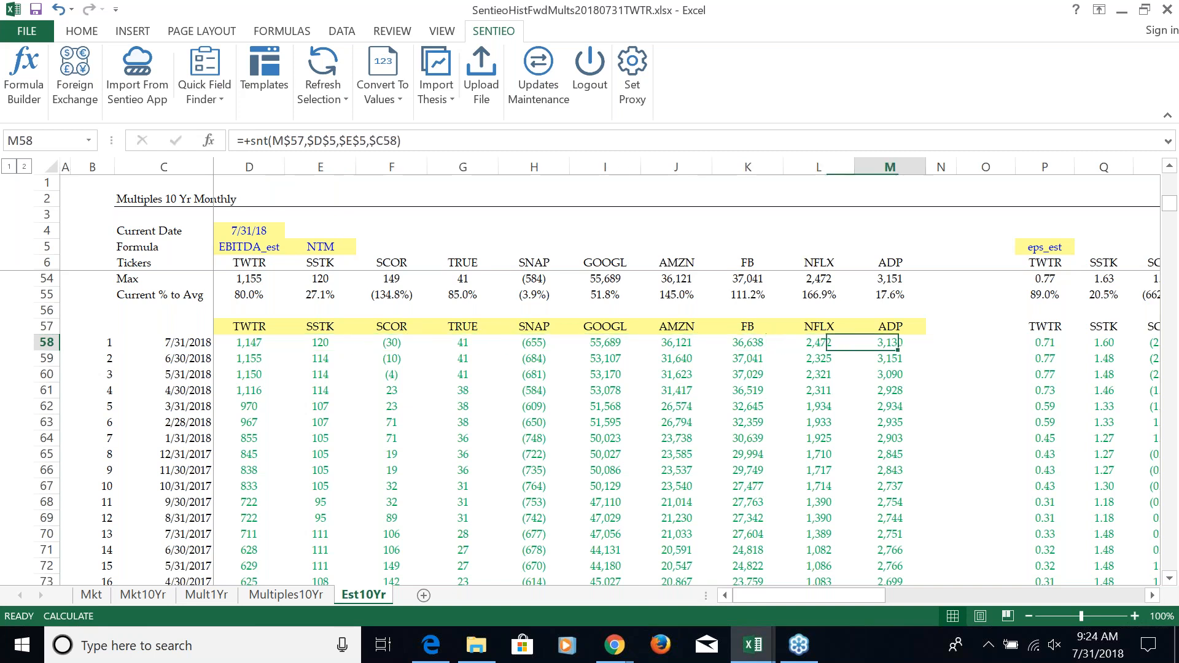
key(Right)
key(Right)
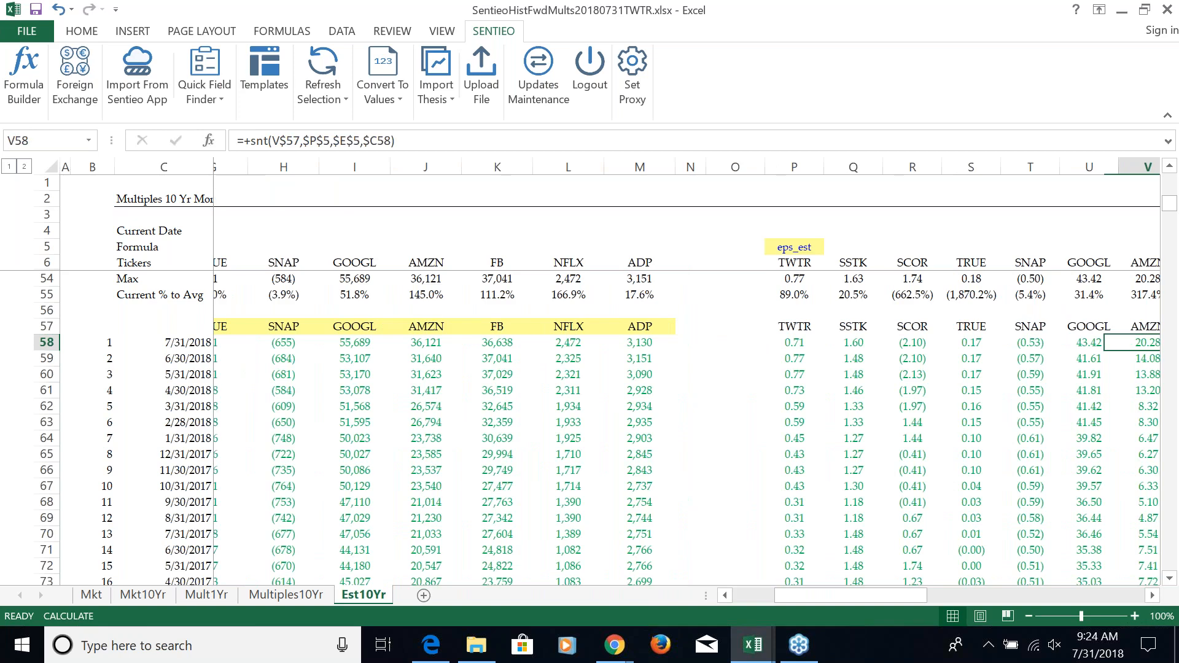
key(Right)
key(Right)
key(Right)
Compare TWTR's EPS estimates for 7/31/2018 and 6/30/2018
key(ctrl+Left)
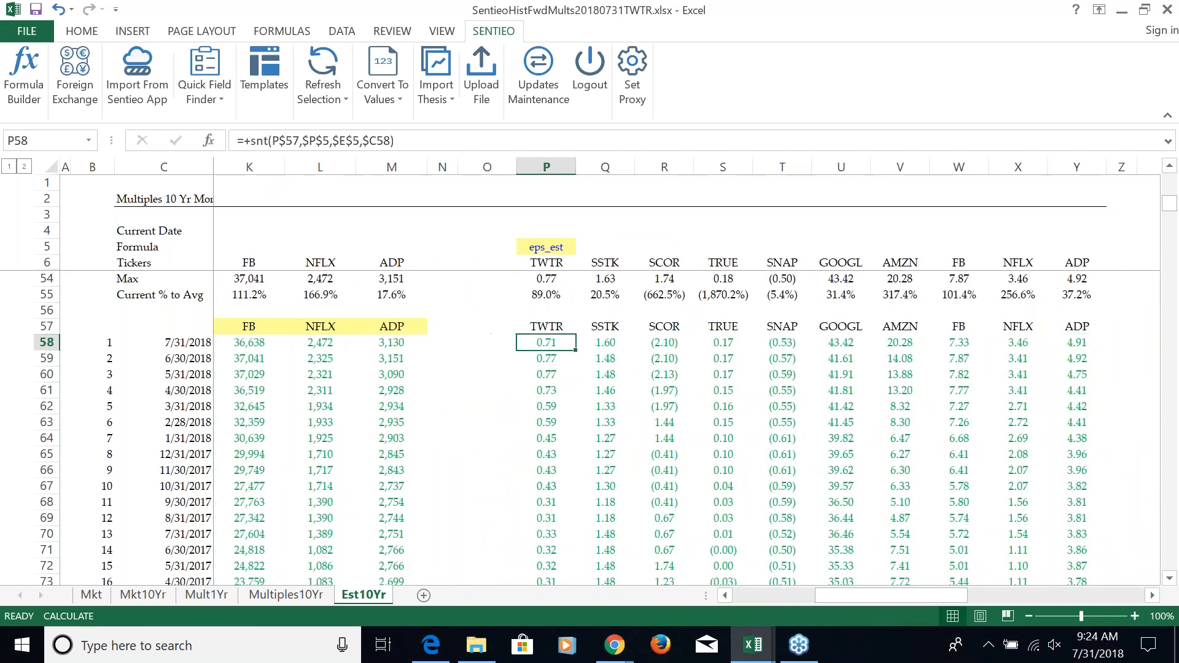
key(Down)
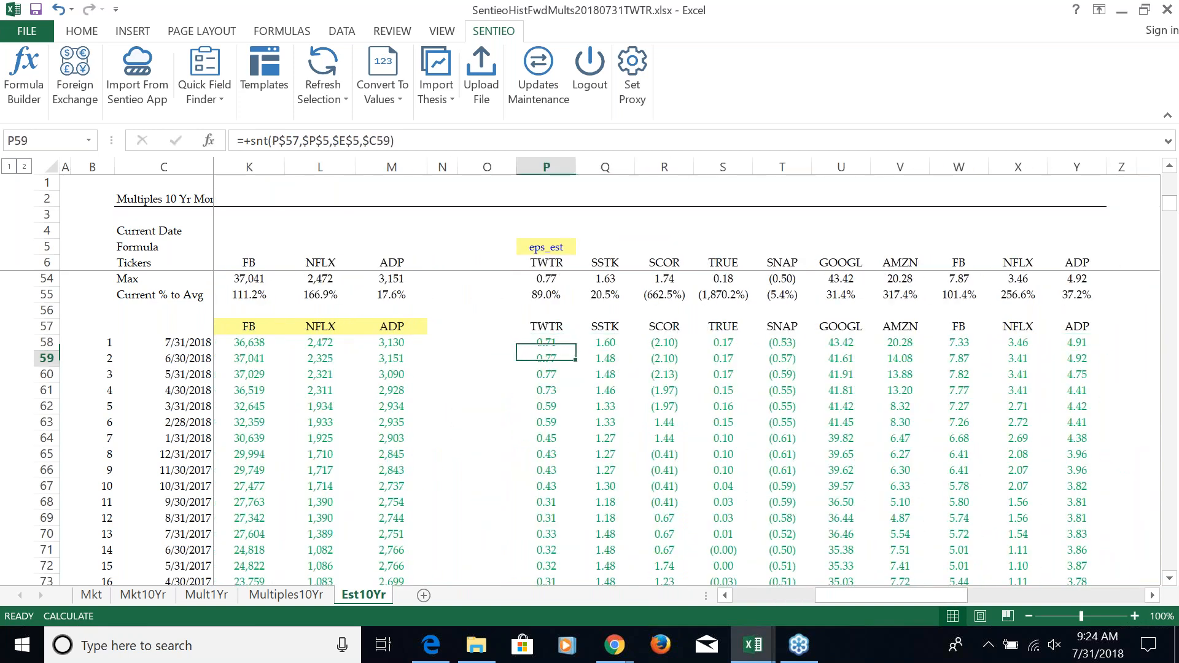
key(Up)
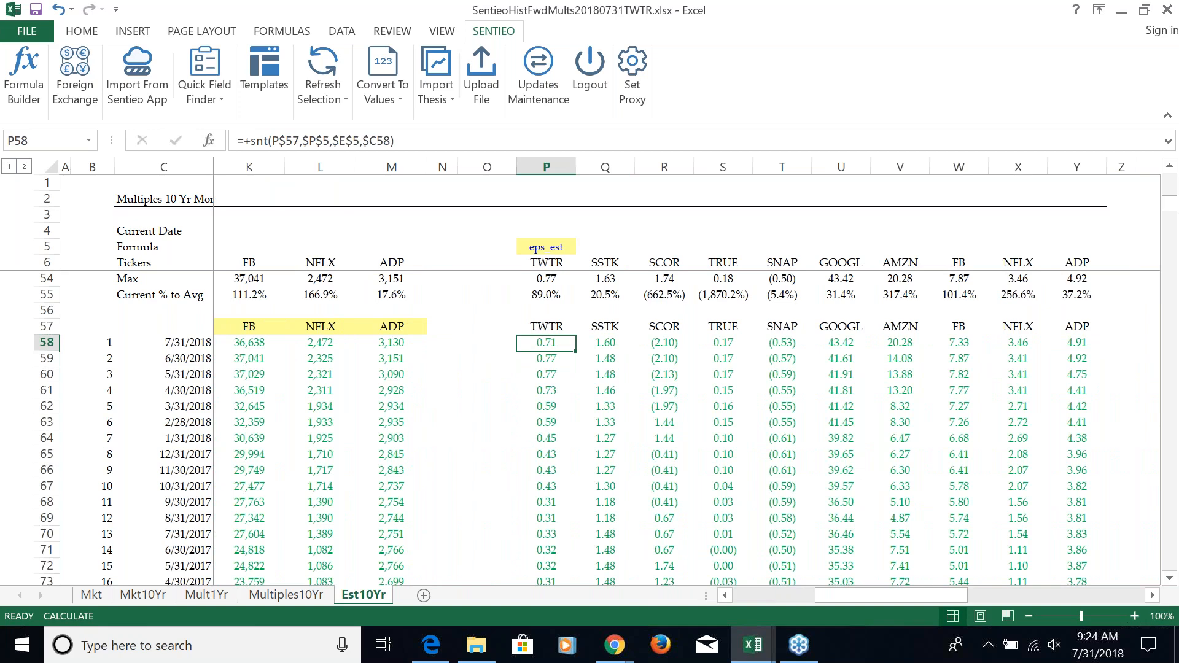
Go back across the 7/31/2018 row to the EBITDA estimates, and return to the start of the EPS block
key(Left)
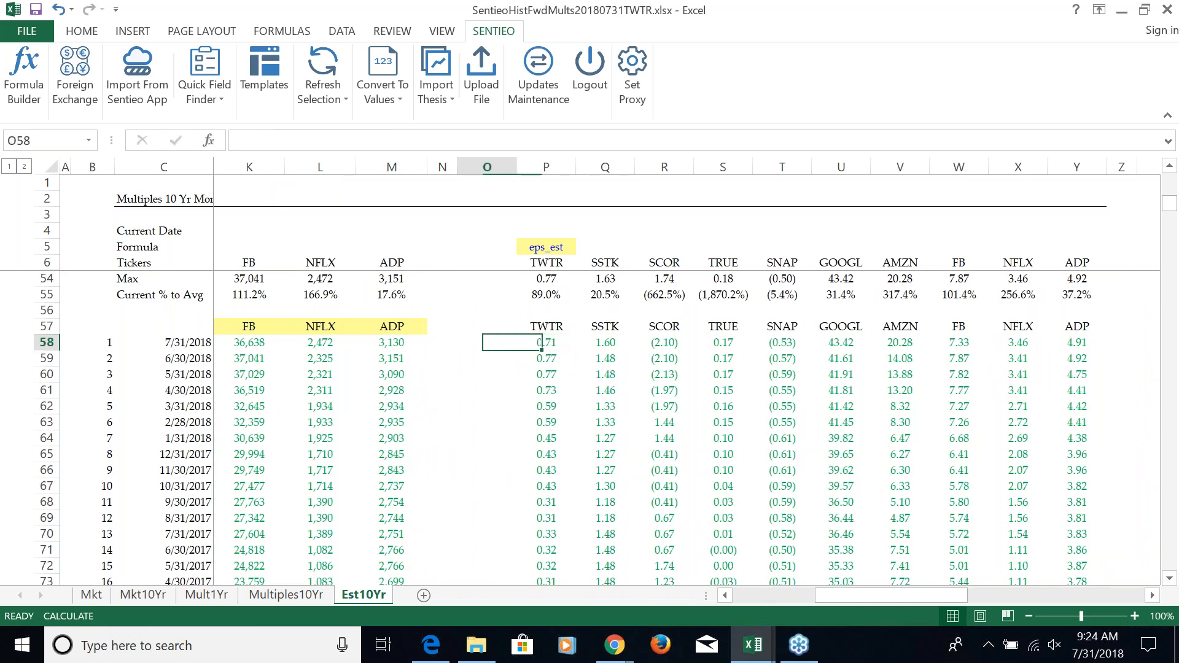
key(Left)
key(Left)
key(Left)
key(Left)
key(Left)
key(Left)
key(Left)
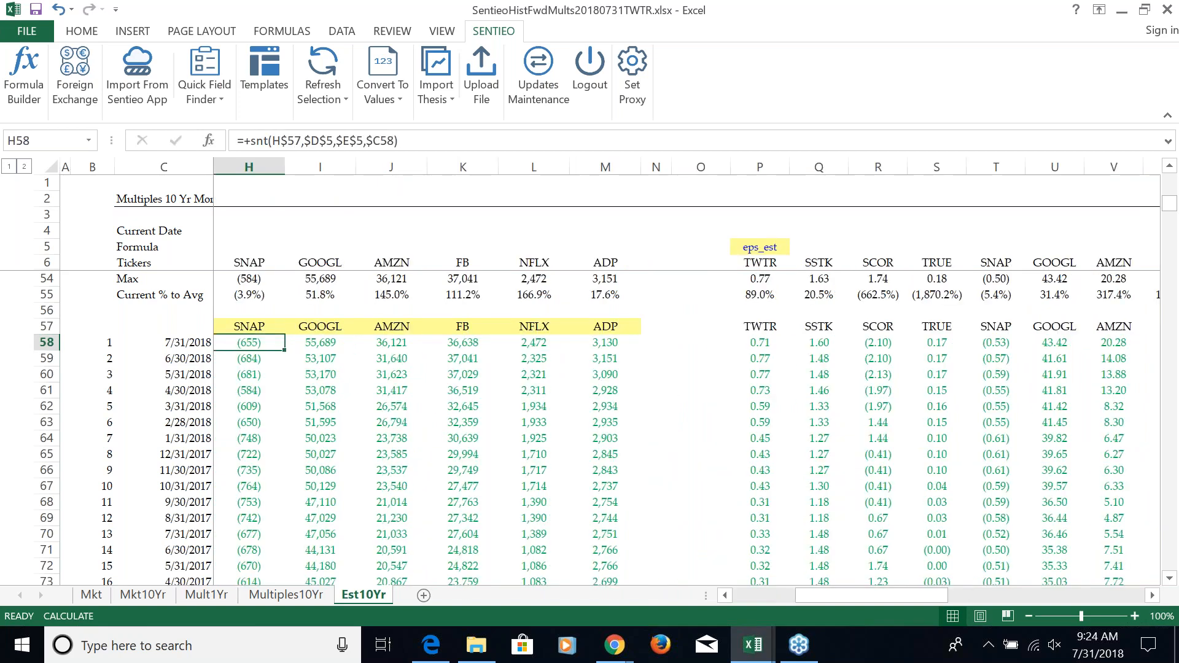
key(Left)
key(Left)
key(Left)
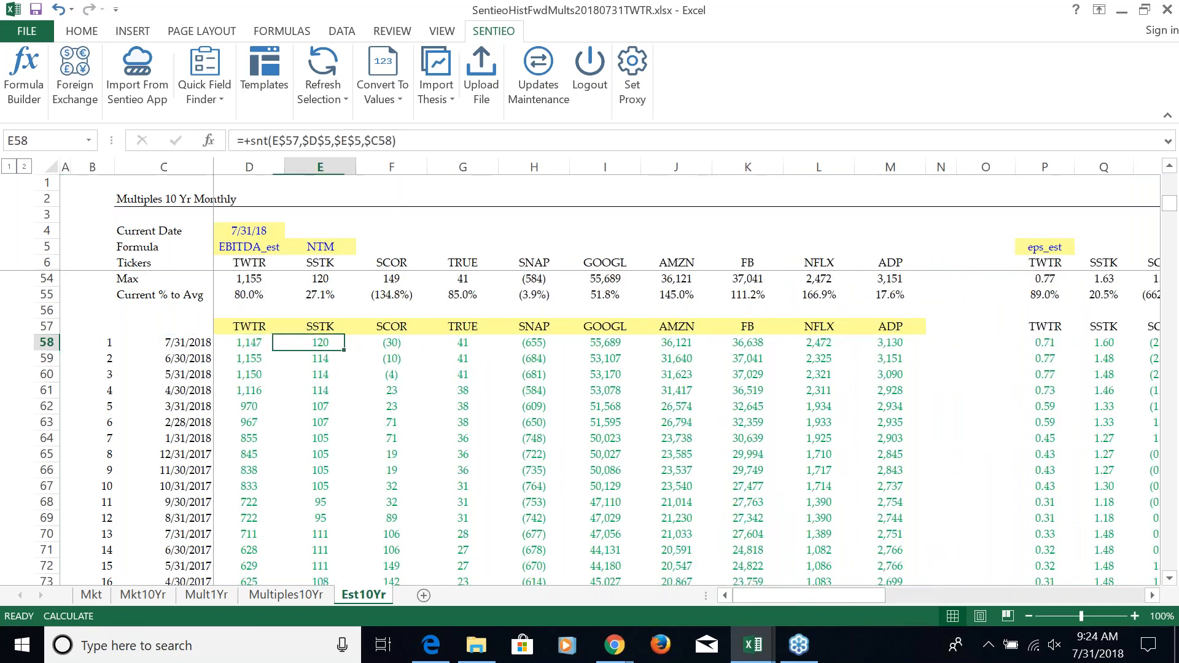
key(Right)
key(Right)
key(Right)
key(Right)
key(Right)
key(Right)
key(Right)
key(Right)
key(Right)
key(Right)
key(Right)
key(Right)
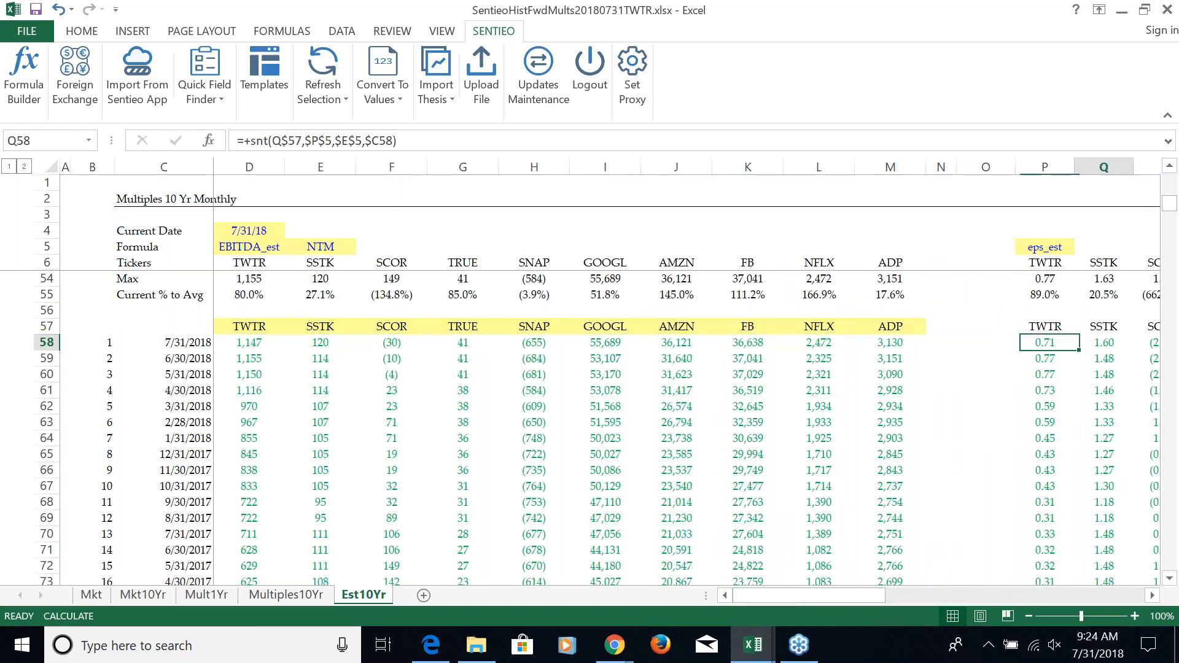
Review the 7/31/2018 EPS estimates across the peer tickers, continuing to the Twitter NTM Estimates chart
key(Right)
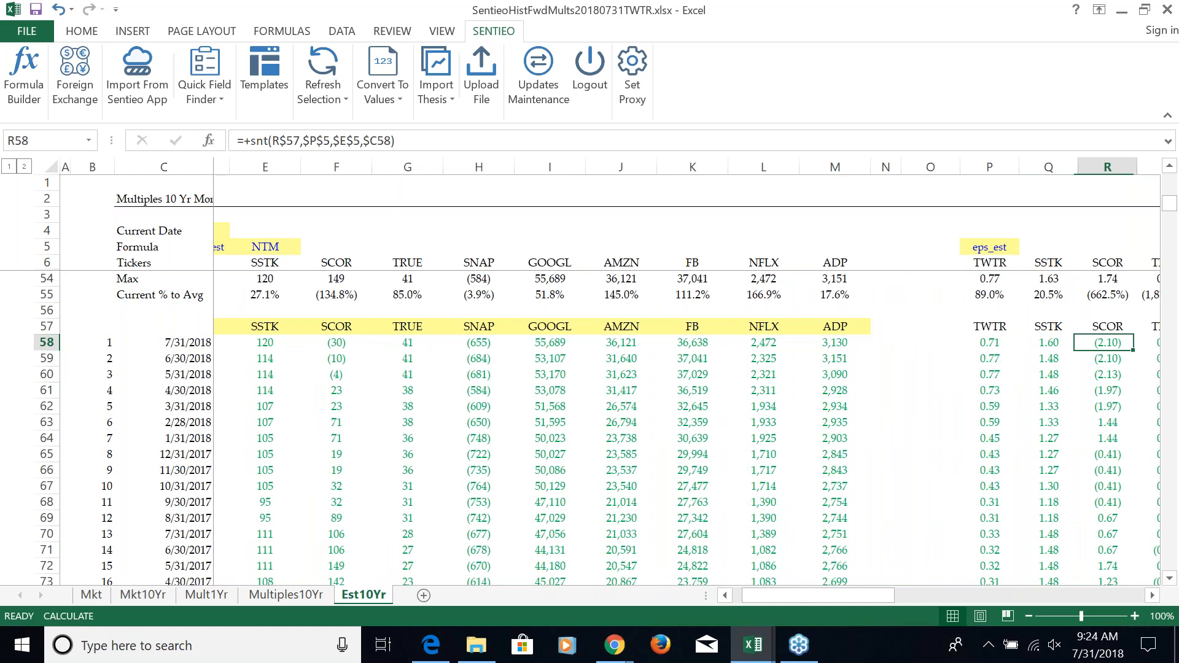
key(Right)
key(Right)
key(Right)
key(Right)
key(Right)
key(Right)
key(Right)
key(Right)
key(Right)
key(Right)
key(Right)
key(Right)
key(Right)
key(Right)
key(Right)
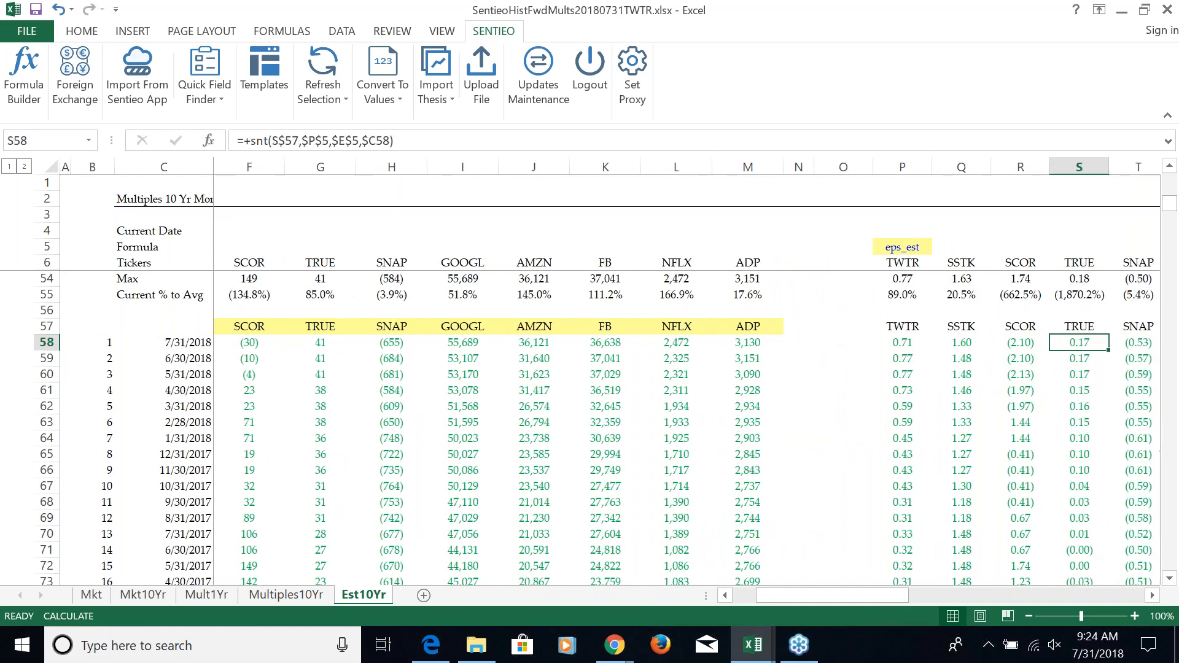
key(Right)
key(Right)
key(Right)
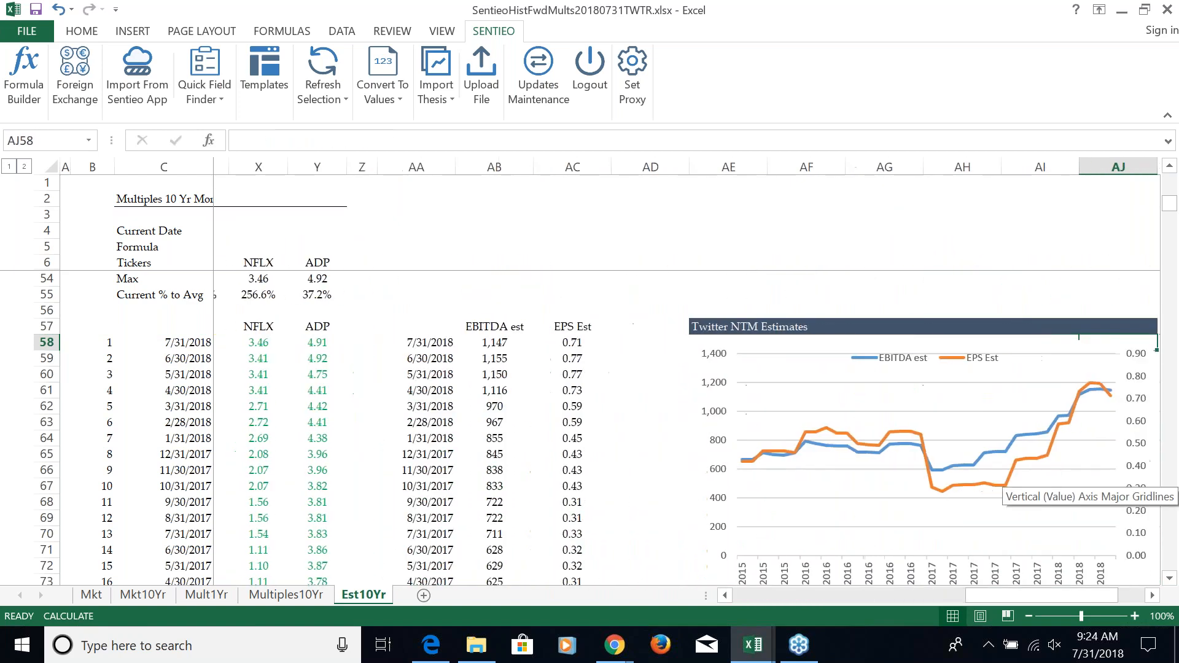
scroll(998, 485, right, 1)
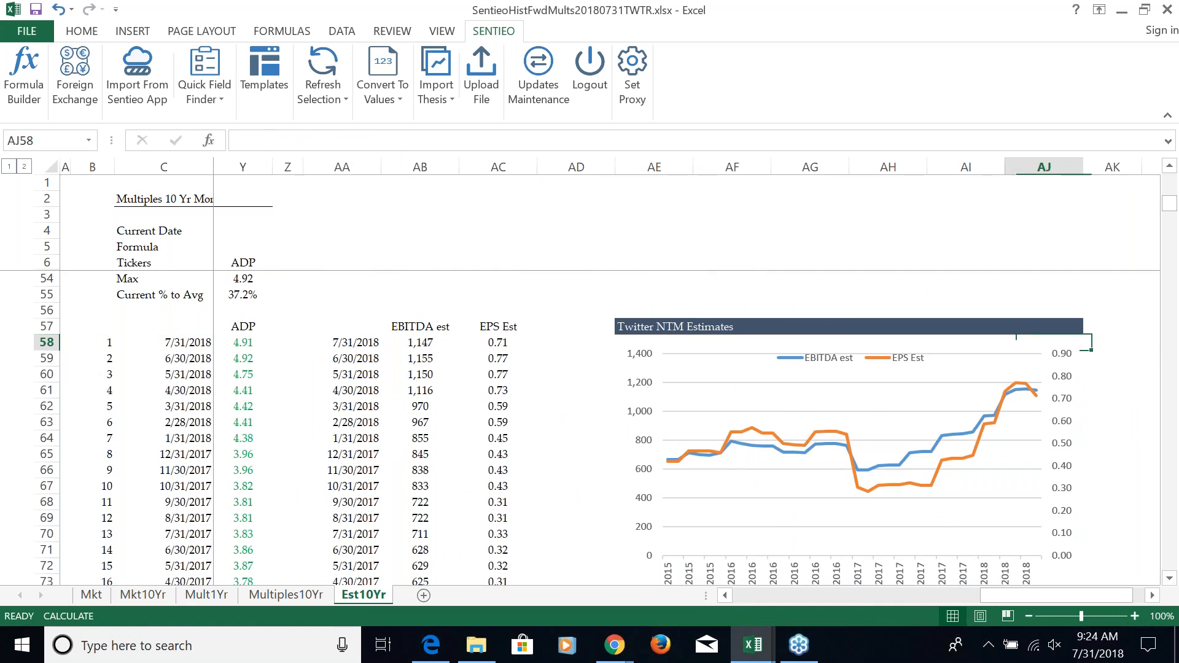
Go back from the Twitter NTM Estimates chart through its EBITDA and EPS source table to the start of row 58
key(Left)
key(Left)
key(Left)
key(Left)
key(Left)
key(Left)
key(Left)
key(Left)
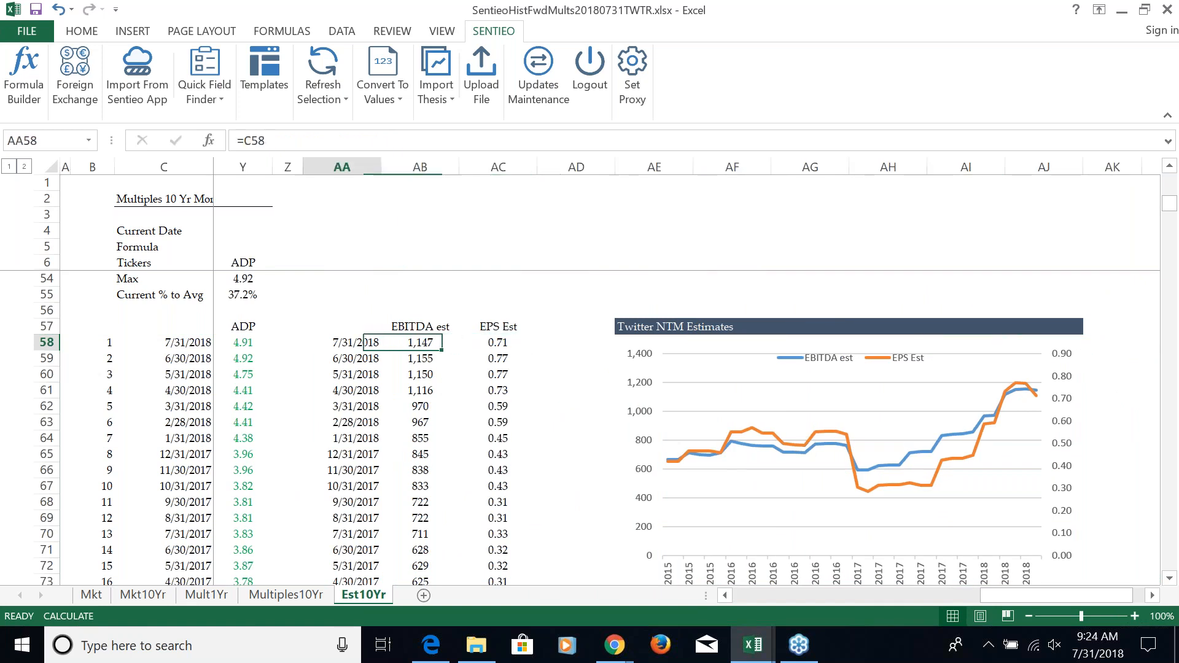
key(Left)
key(Left)
key(Left)
key(Left)
key(Left)
key(Left)
key(Left)
key(Left)
key(Left)
key(Left)
key(Left)
key(Left)
key(Left)
key(Left)
key(Left)
key(Left)
key(Left)
key(Left)
key(Left)
key(Left)
key(Left)
key(Left)
key(Left)
key(Left)
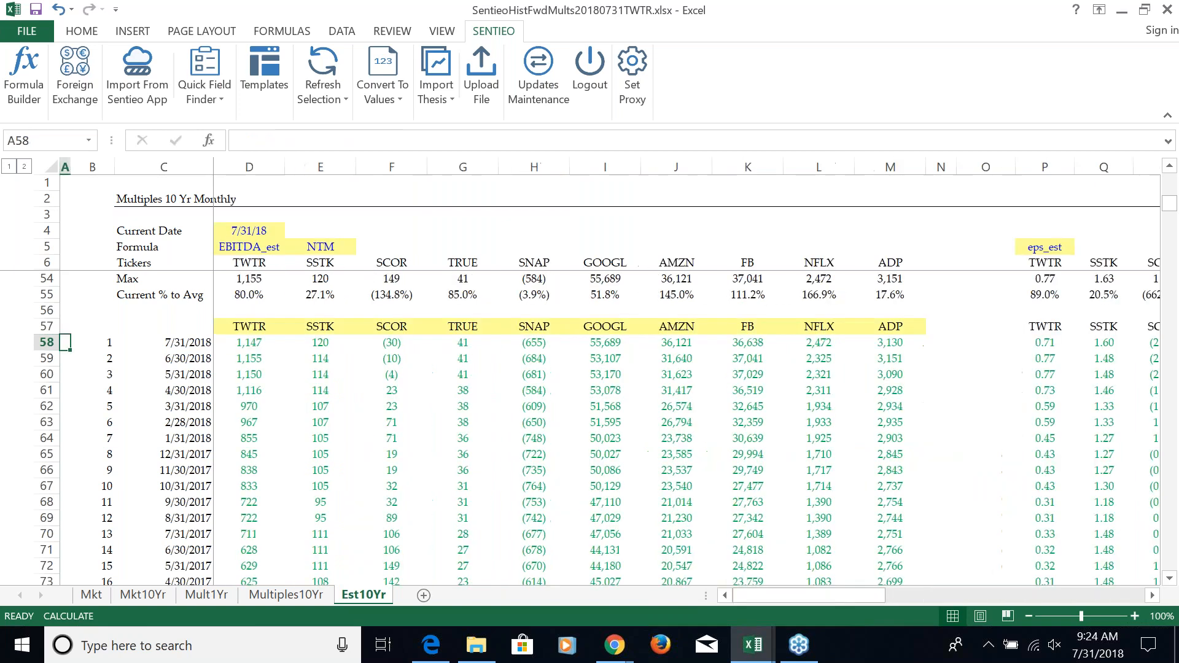
Switch to the Mkt sheet and go up TWTR's last_price column to the 50 Day Min row
key(ctrl+Page_Up)
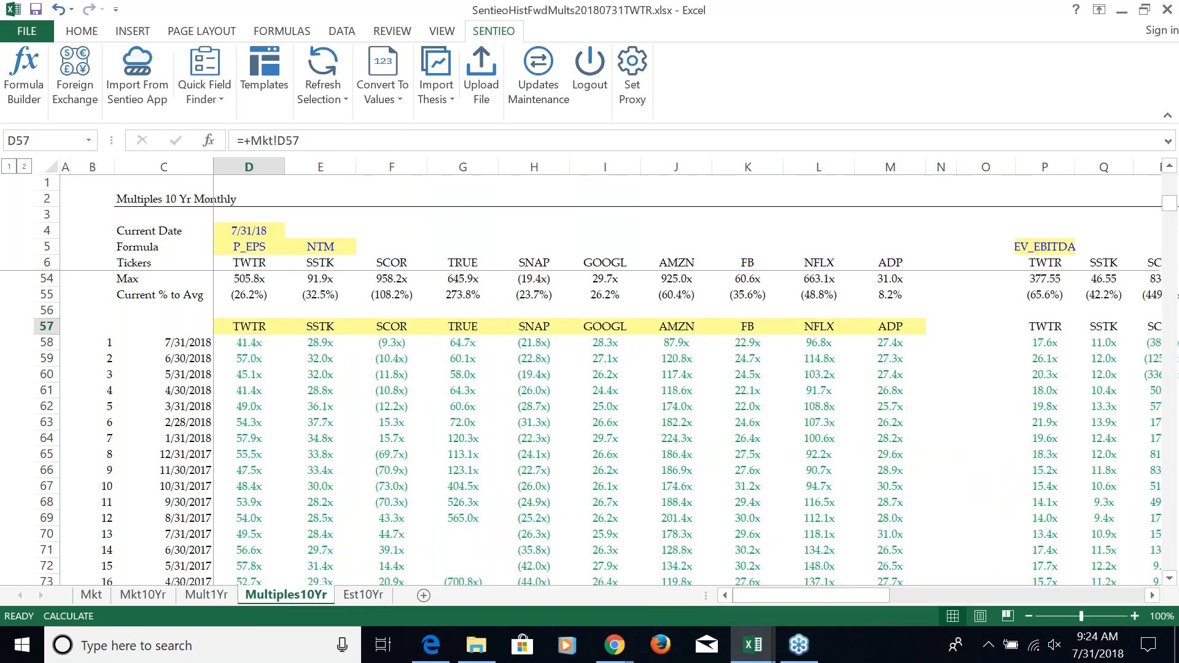
key(ctrl+Page_Up)
key(ctrl+Page_Up)
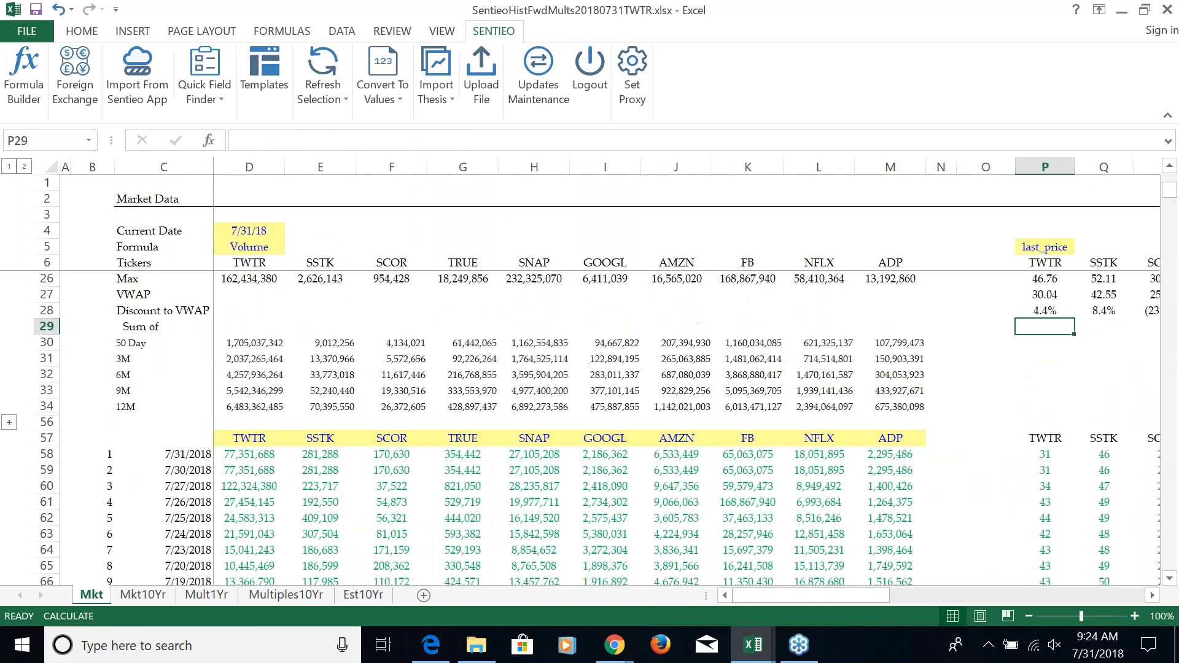
key(Up)
key(Up)
key(Up)
key(Up)
key(Up)
key(Up)
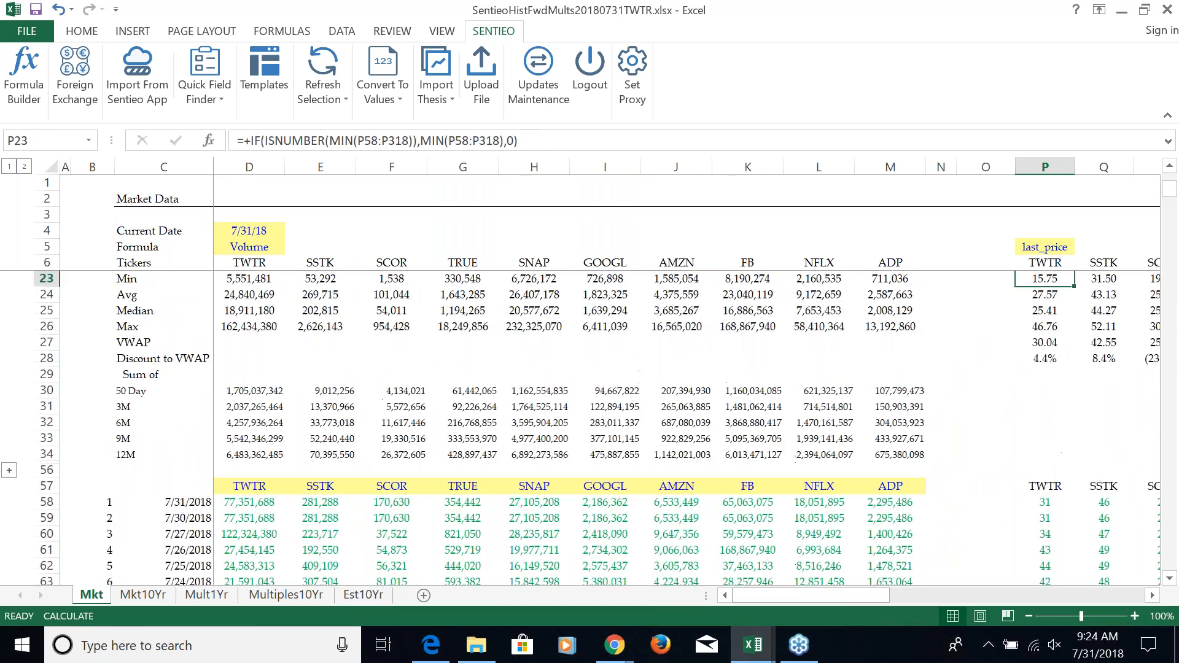
key(Up)
key(Up)
key(Up)
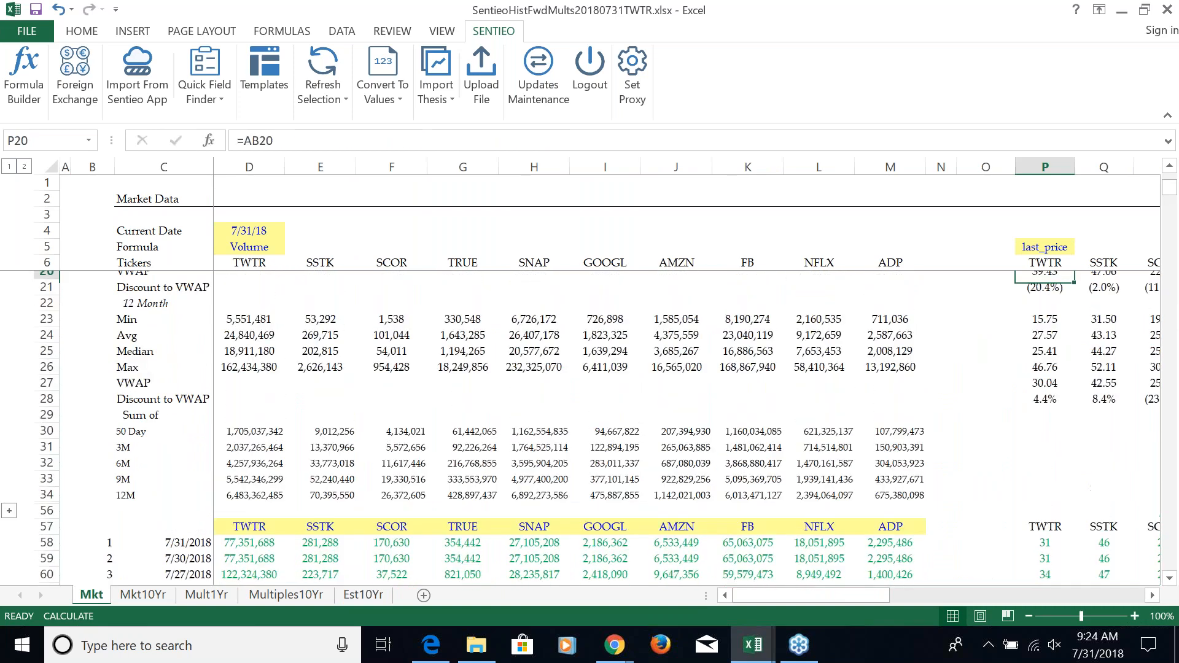
key(Page_Up)
key(Down)
key(Down)
Review the 50 Day minimum prices across the peer tickers and head back towards TWTR
key(Right)
key(Right)
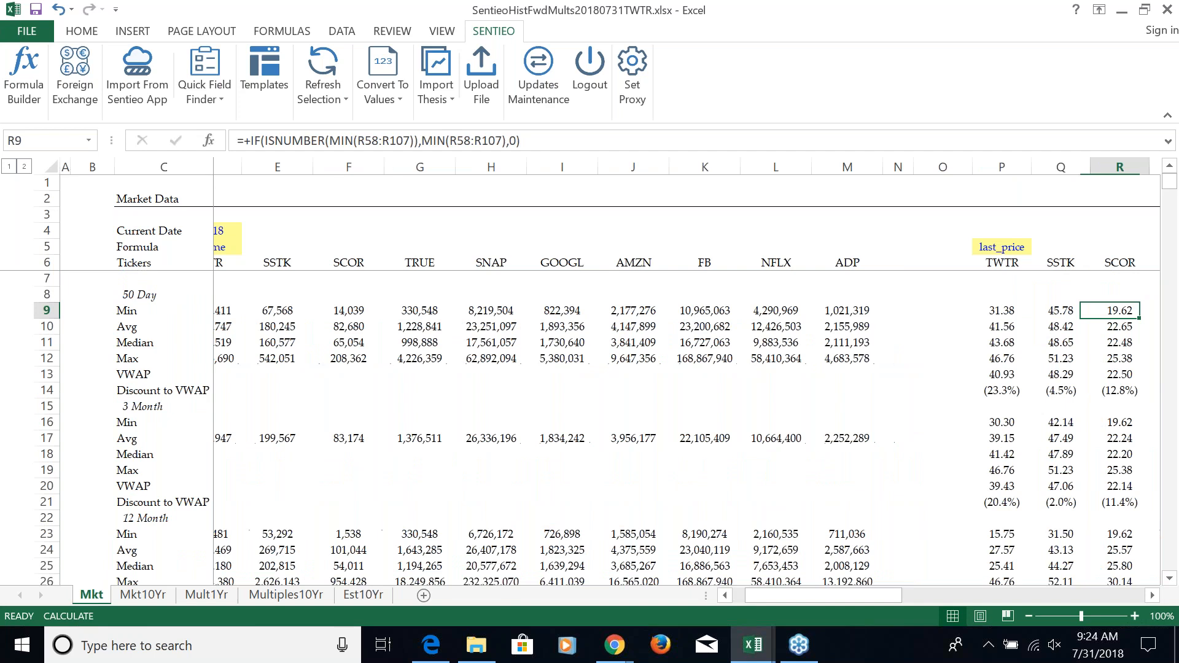
key(Right)
key(Right)
key(Right)
key(Right)
key(Right)
key(Right)
key(Right)
key(Right)
key(Right)
key(Right)
key(Left)
key(Left)
key(Left)
key(Left)
key(Left)
key(Left)
key(Left)
key(Left)
key(Left)
key(Left)
key(Left)
key(Left)
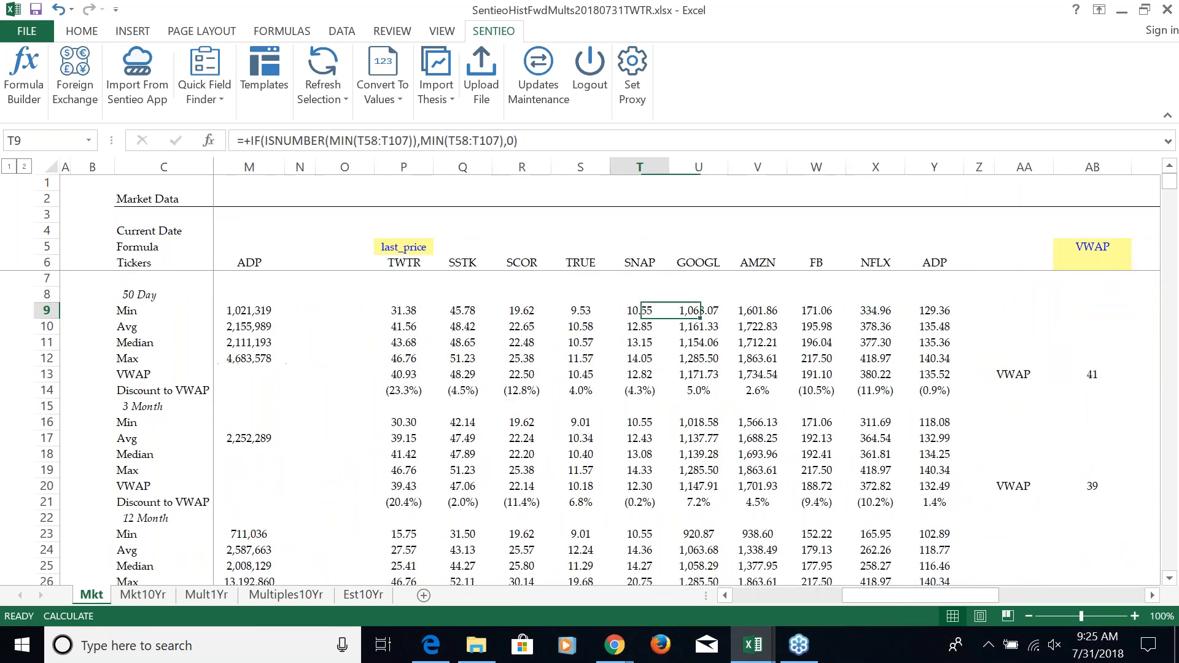
Inspect the formula in TWTR's 50 Day Discount to VWAP cell, leaving it unedited
key(Down)
key(Down)
key(Down)
key(Down)
key(Down)
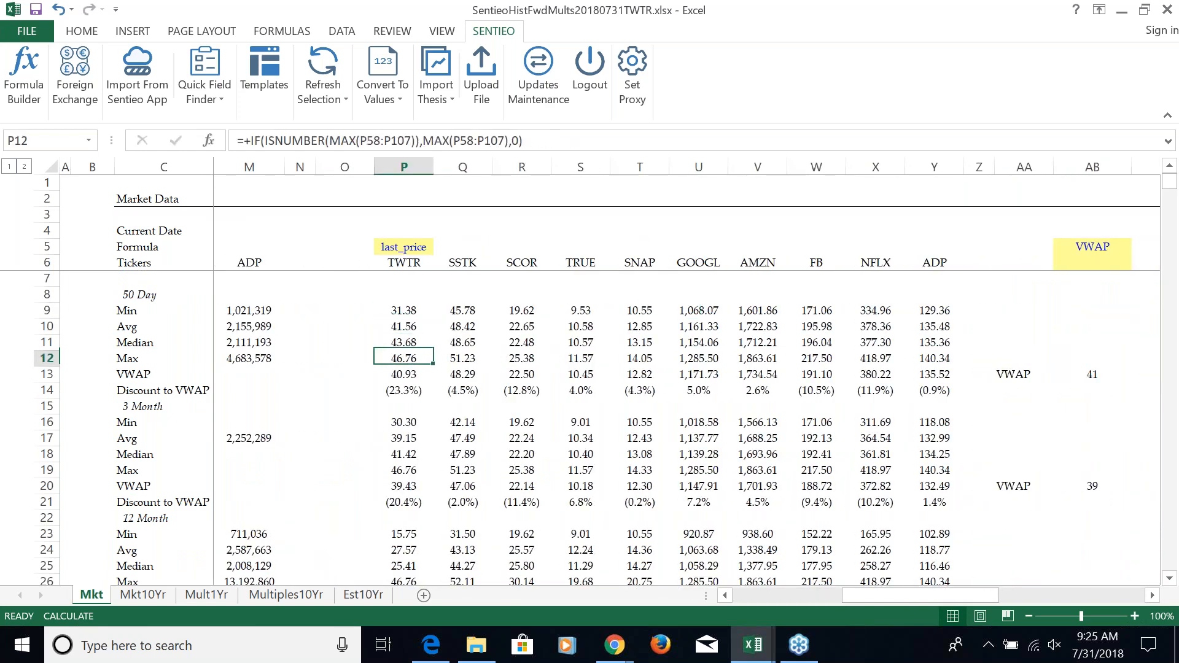
key(F2)
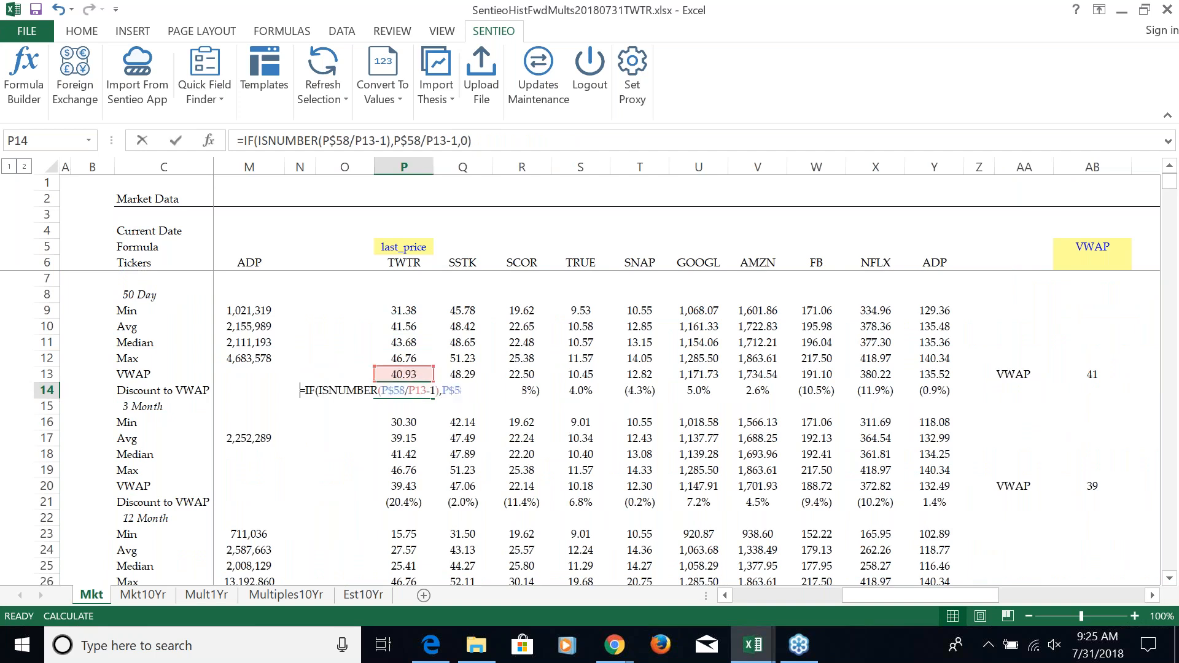
key(Escape)
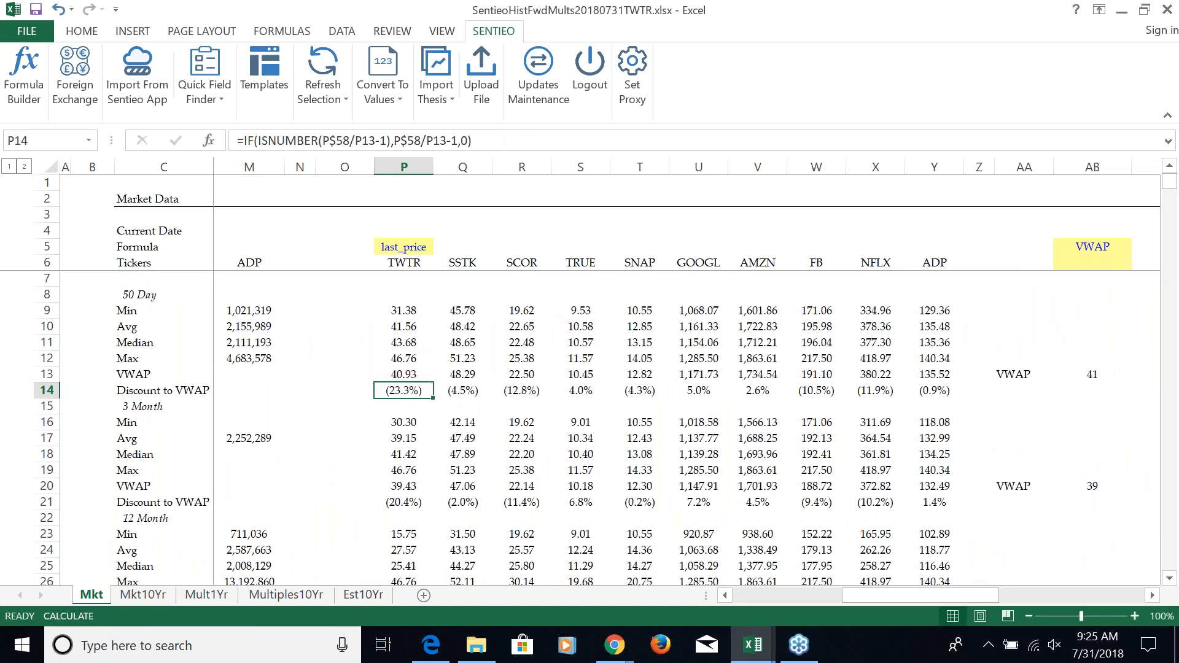
Check TWTR's 50 Day VWAP and its 3 Month Discount to VWAP
key(Up)
key(Down)
key(Down)
key(Down)
key(Down)
key(Down)
key(Down)
key(Down)
key(Down)
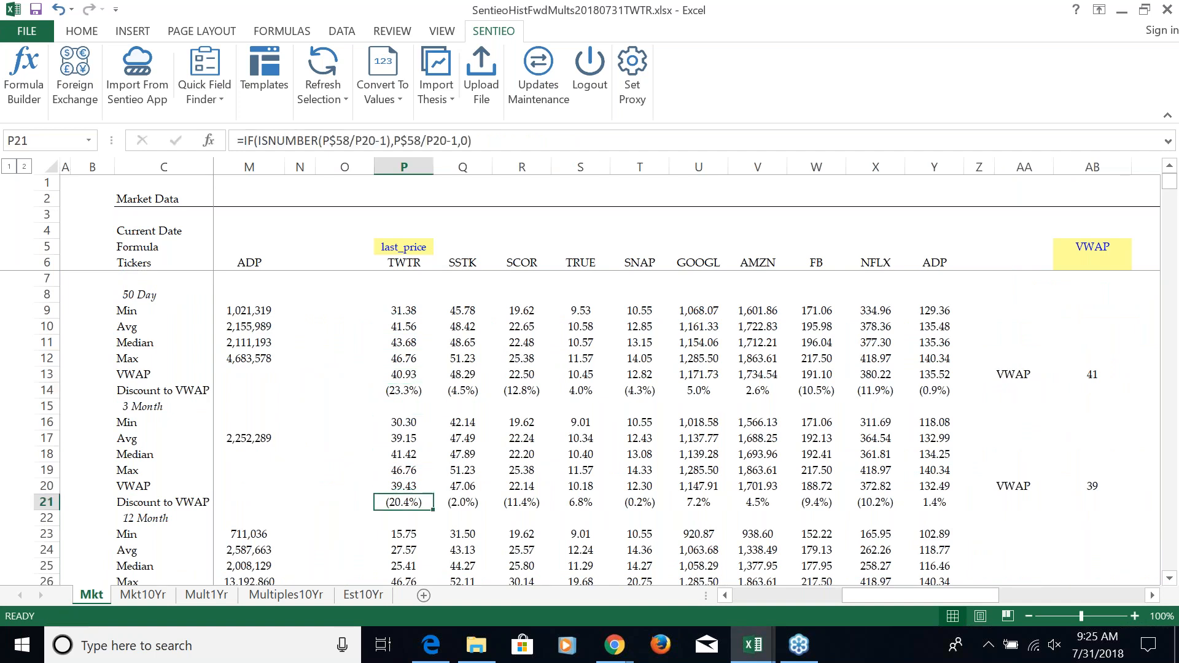
Check TWTR's 12 Month VWAP and Discount to VWAP in the last_price block
key(Down)
key(Down)
key(Down)
key(Down)
key(Down)
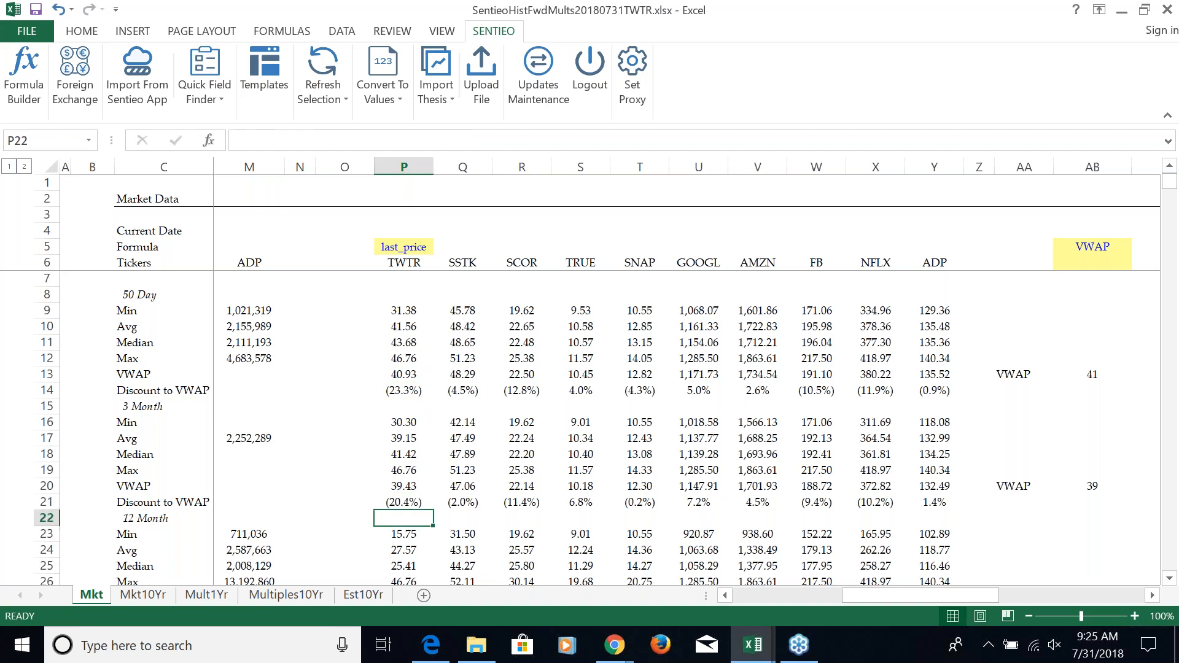
key(Down)
key(Down)
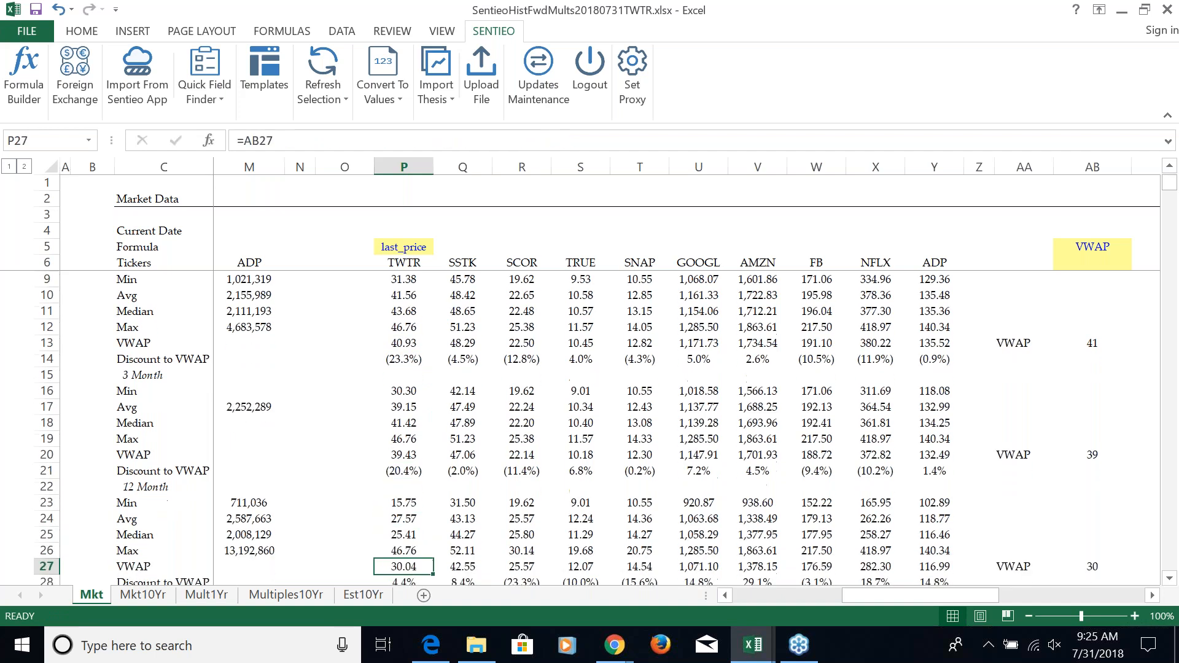
key(Left)
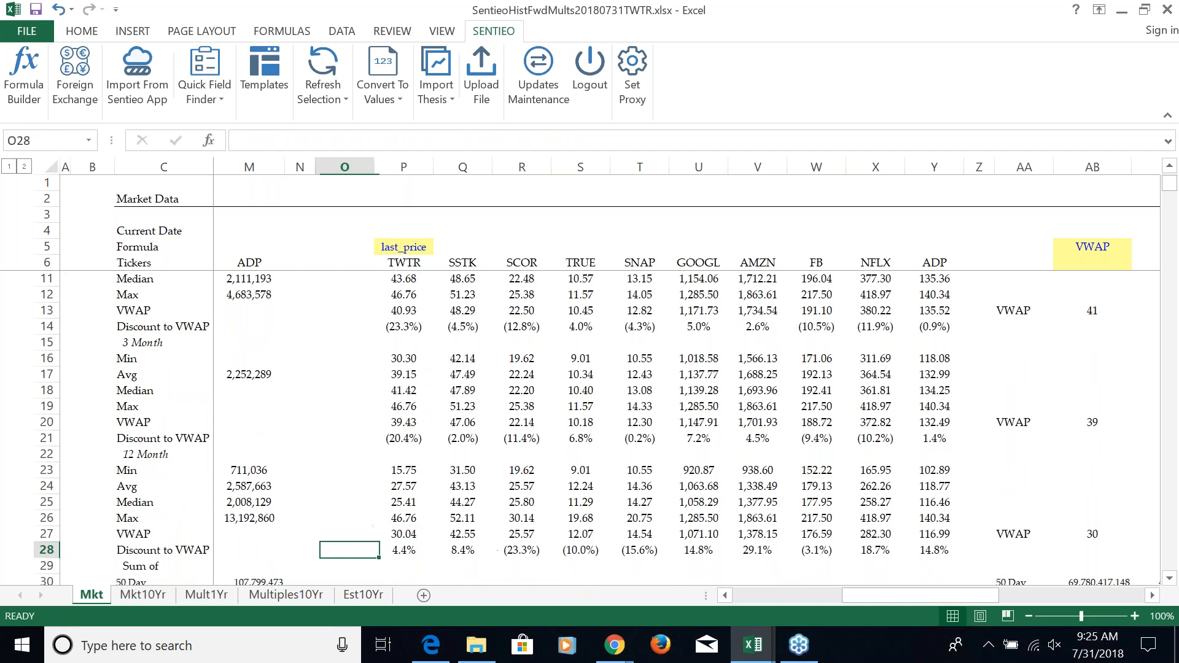
Go back across the 12 Month Discount to VWAP row to TWTR's column in the Volume block
key(Left)
key(Left)
key(Left)
key(Left)
key(Left)
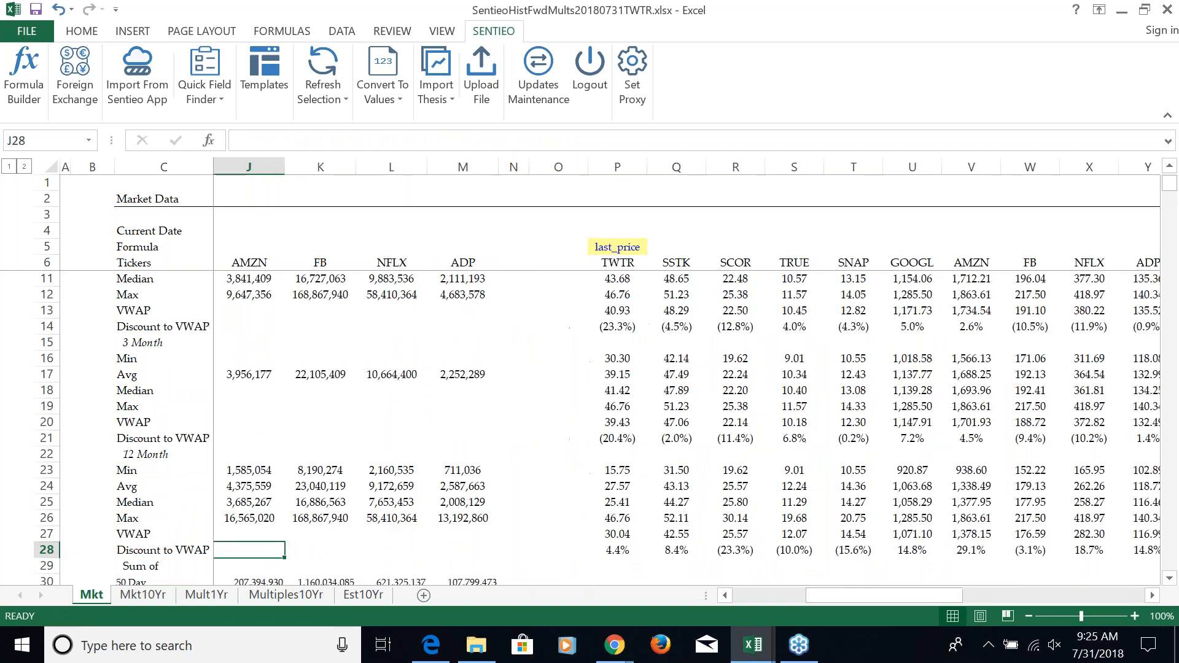
key(Left)
key(Left)
key(Left)
key(Left)
key(Left)
key(Left)
key(Left)
key(Left)
key(Left)
key(Right)
key(Right)
key(Right)
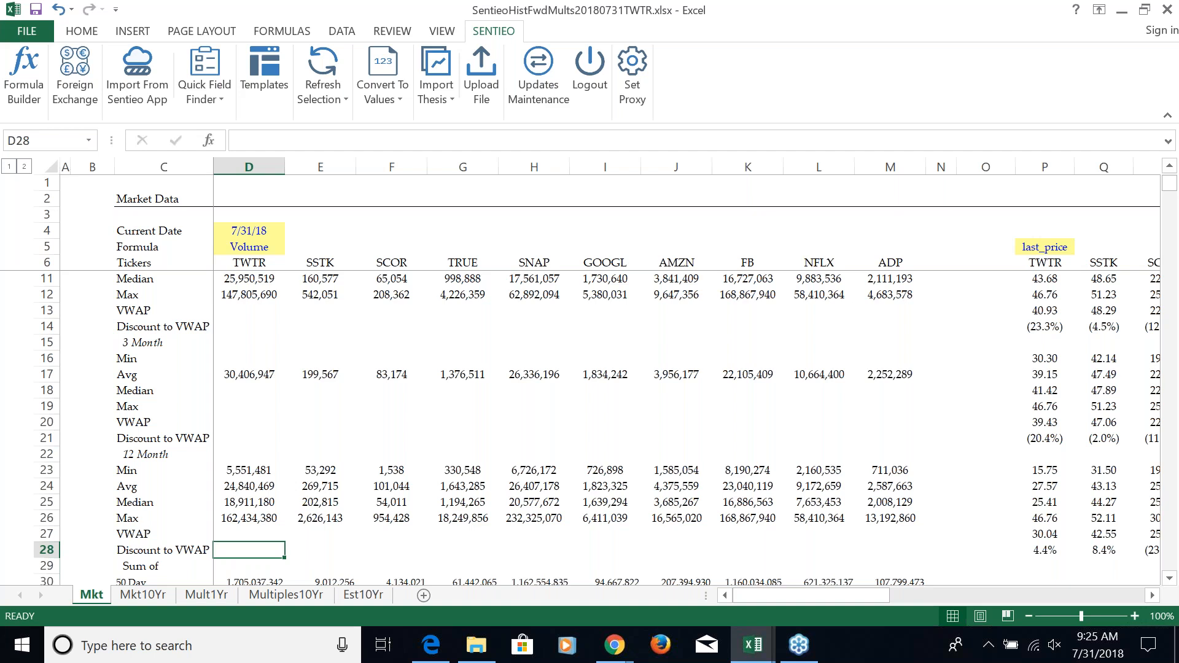
Switch to the SentieoCompsTemplateTWTR20180731.xlsx workbook in Excel
key(alt+Tab)
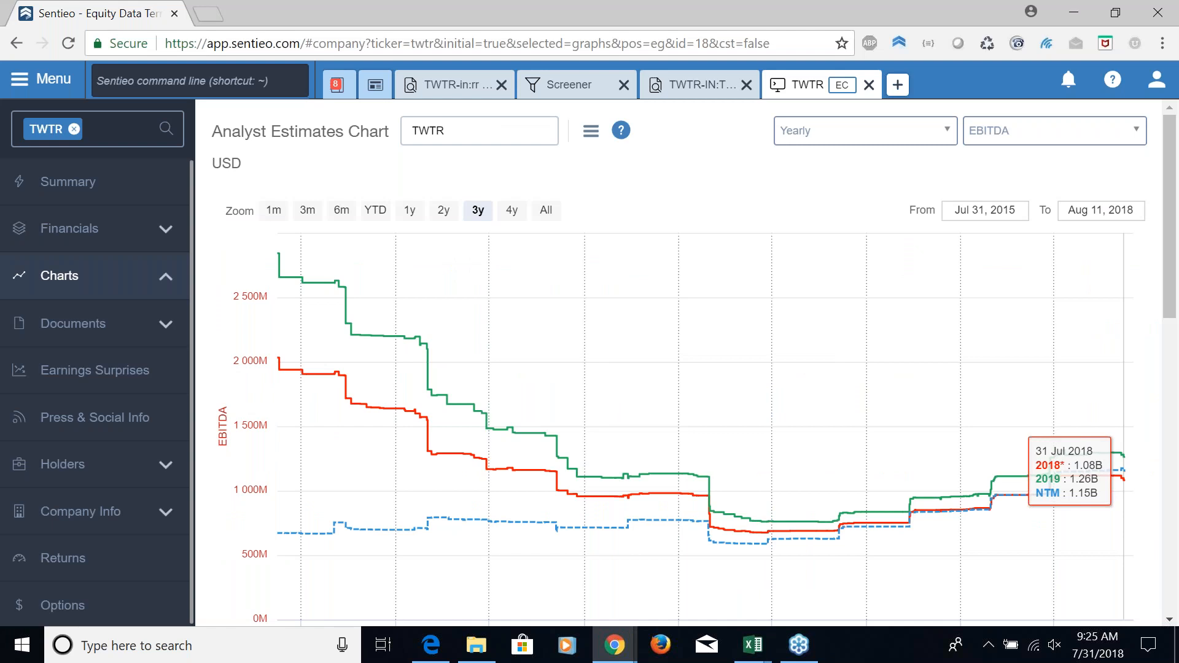
key(alt+Tab)
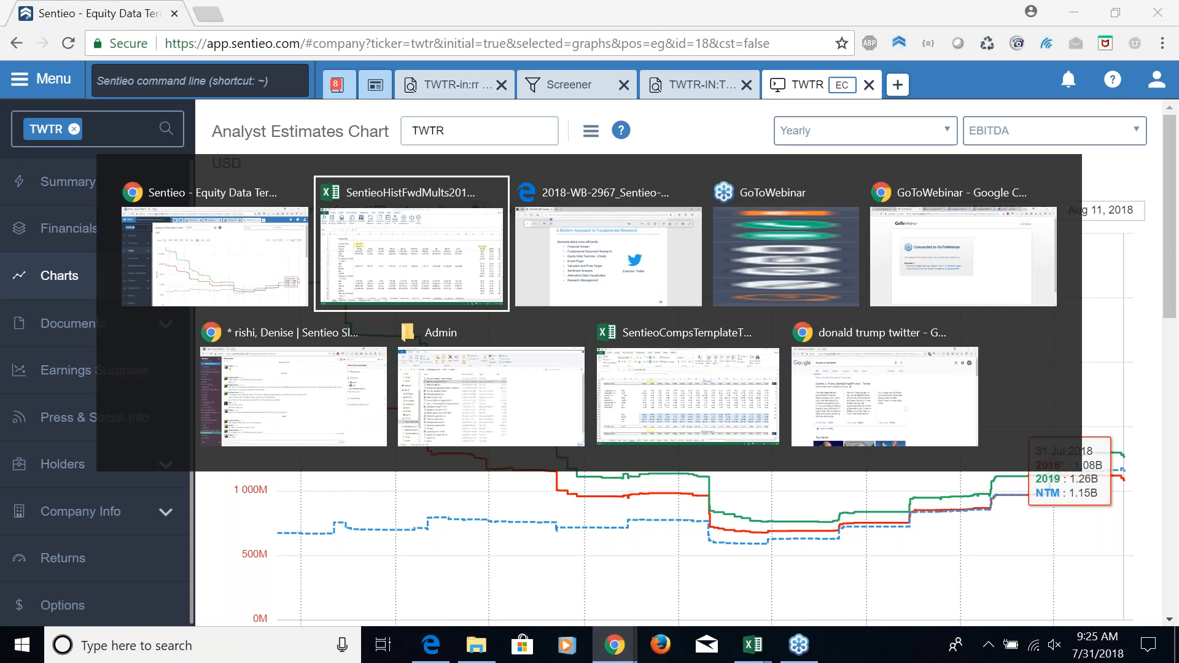
key(alt+Tab)
key(alt+Tab)
key(alt+Tab)
key(alt+Tab)
key(alt+Tab)
key(alt+Tab)
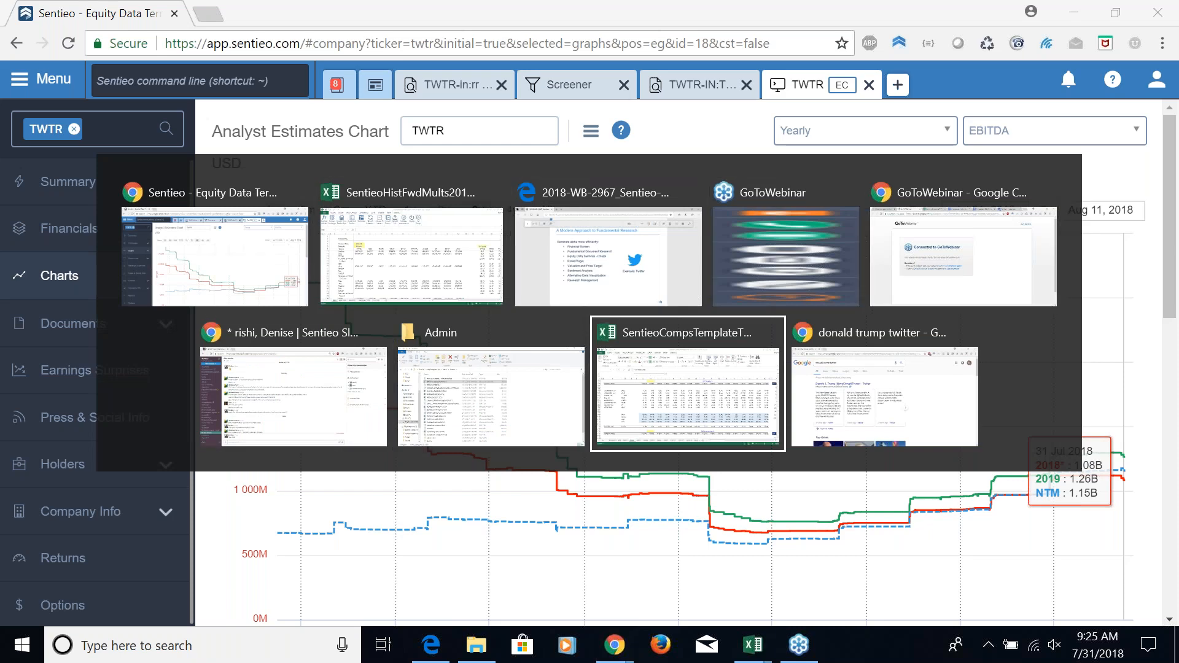
Go up the Out2 sheet to the Sales growth table under Growth And Margins
key(Page_Up)
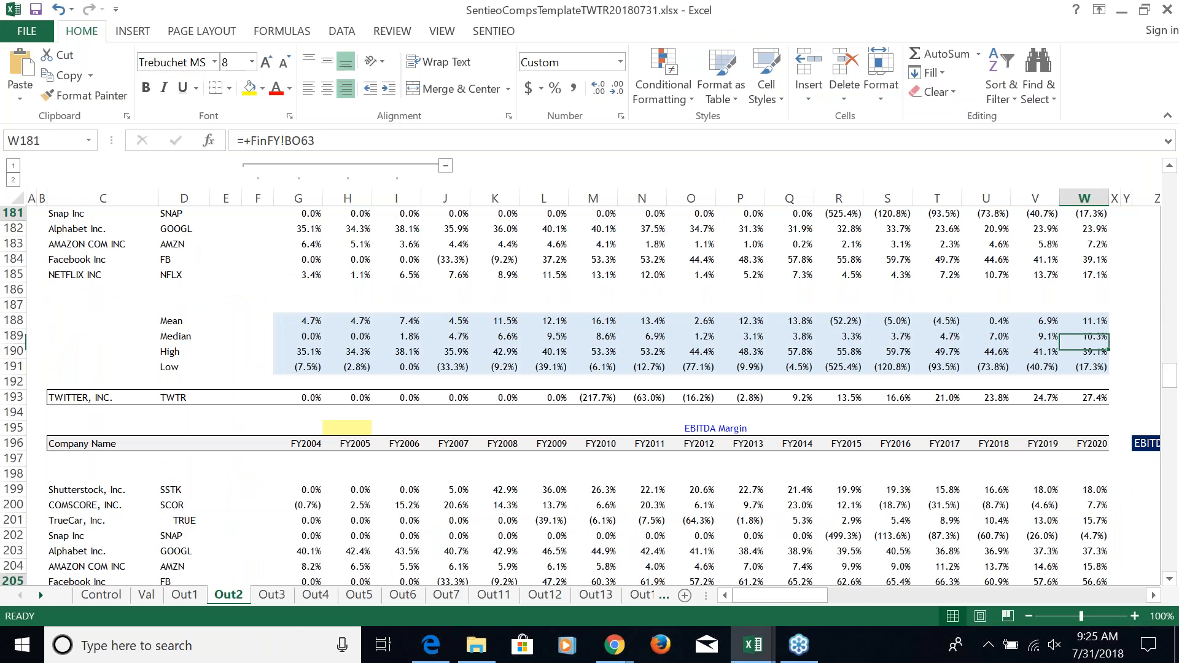
key(Page_Up)
key(Page_Up)
key(Page_Up)
key(Page_Up)
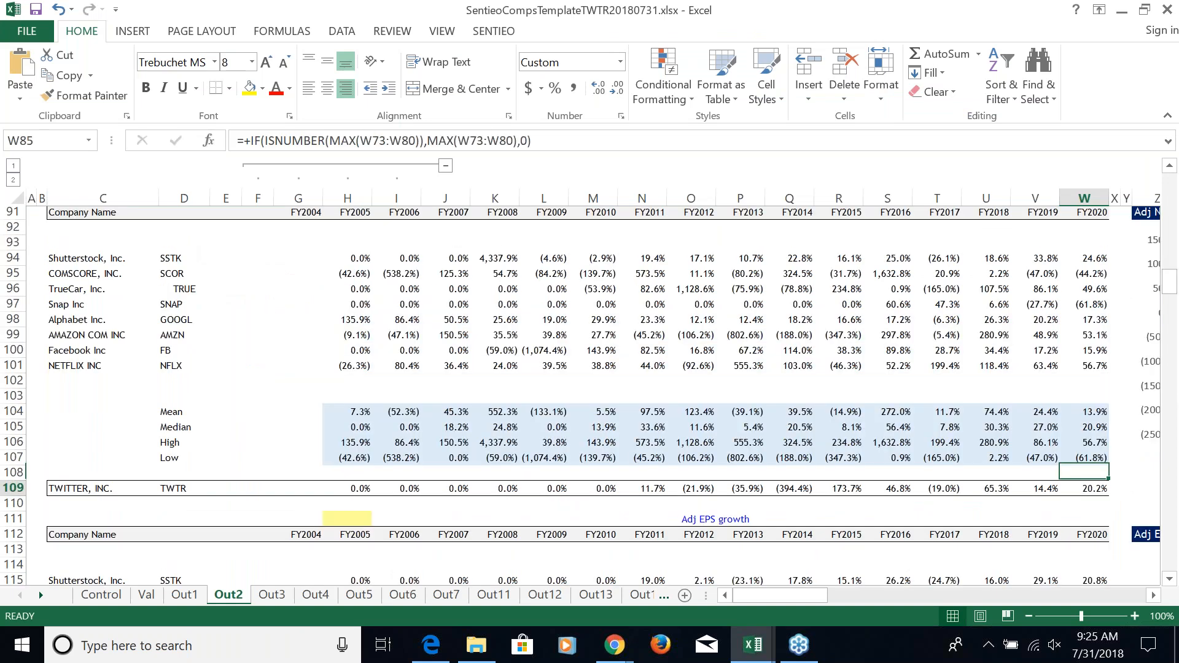
key(Page_Up)
key(Page_Up)
key(Page_Up)
key(Up)
key(Up)
key(Up)
key(Left)
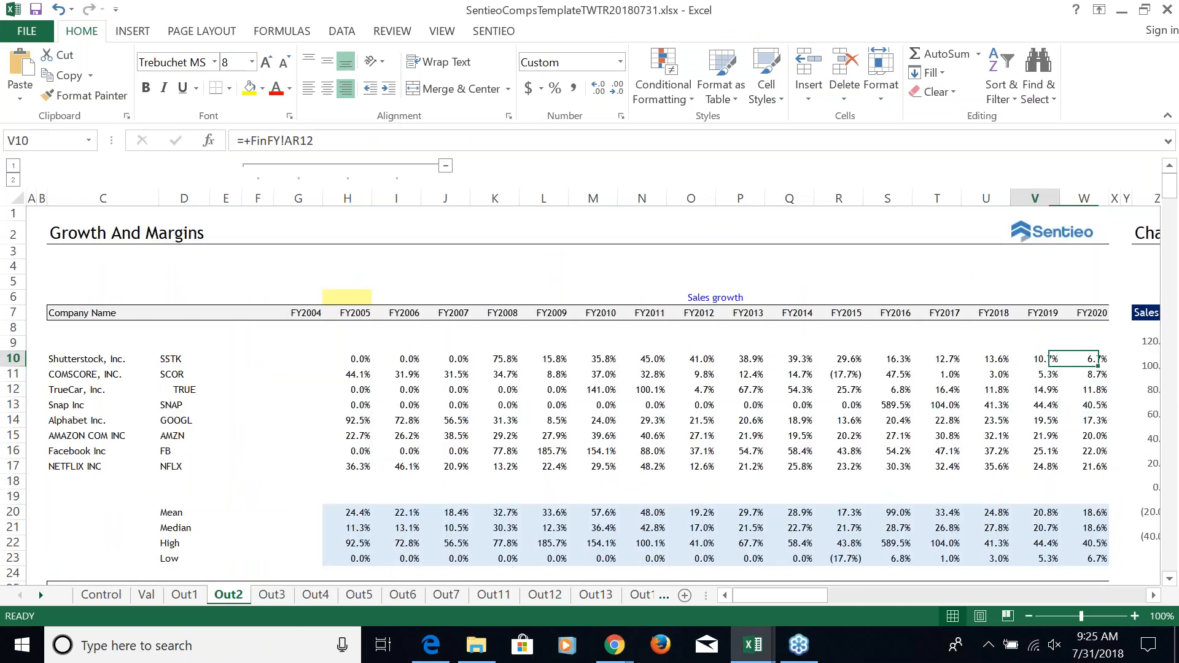
Look over Shutterstock's recent sales growth and move to the peers' FY2018 mean
key(Left)
key(Left)
key(Left)
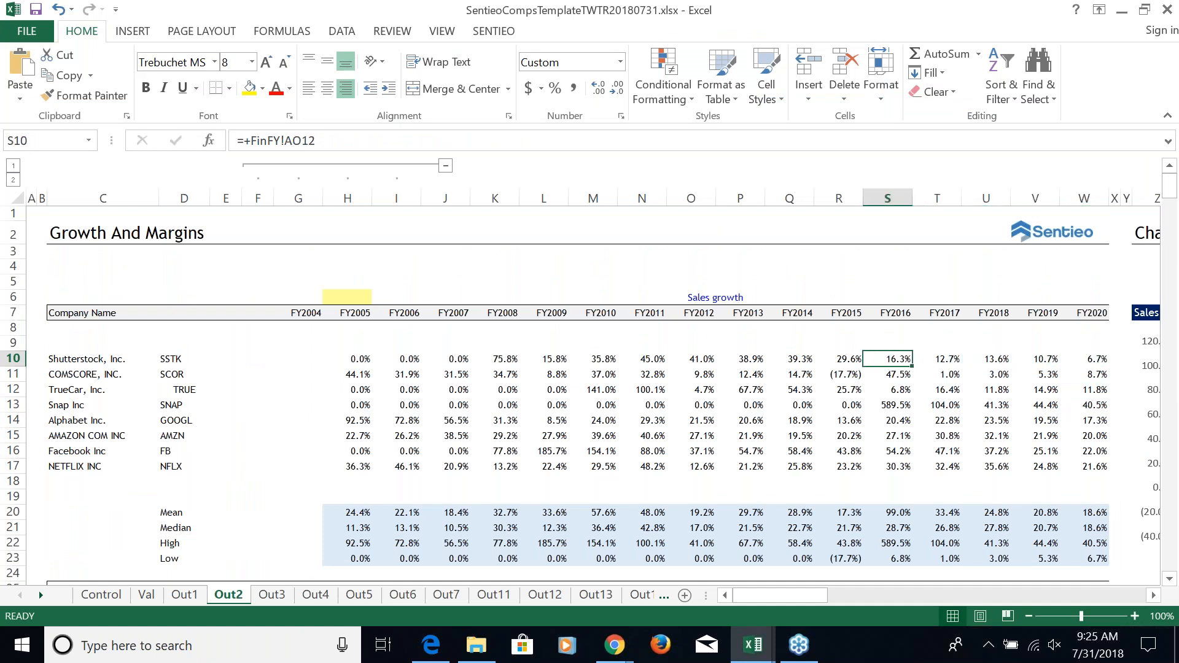
key(Right)
key(Right)
key(Down)
key(Down)
key(Down)
key(Down)
key(Down)
key(Down)
key(Down)
key(Down)
key(Down)
key(Down)
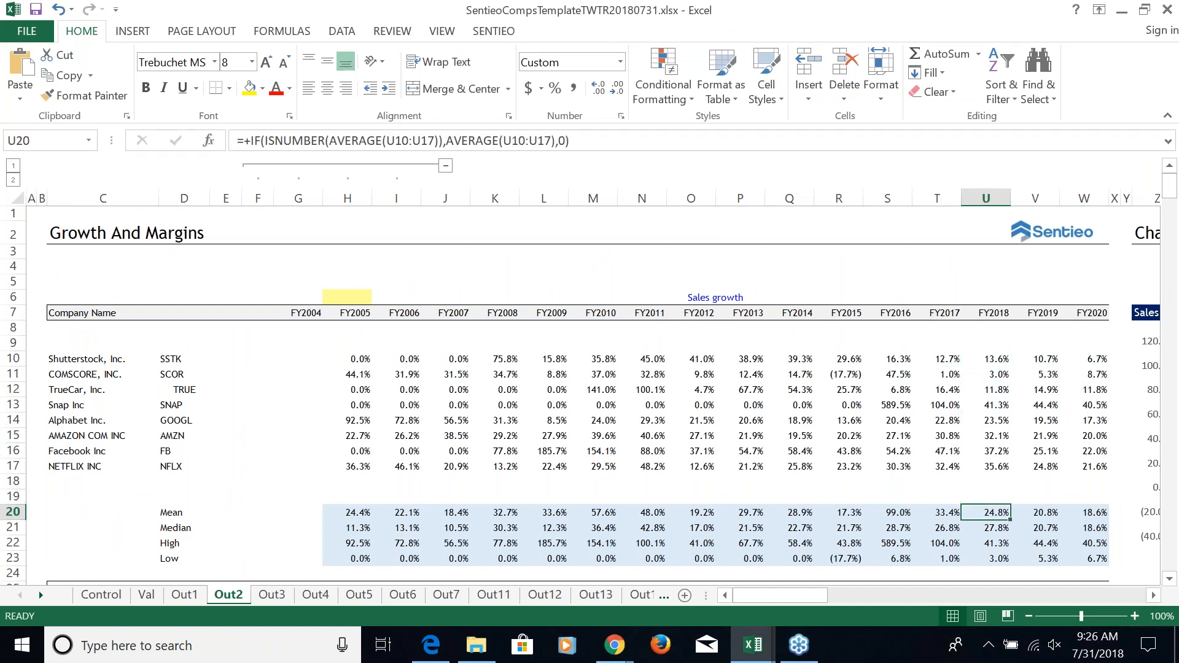
Compare the peers' mean sales growth for FY2018, FY2019 and FY2020
key(Right)
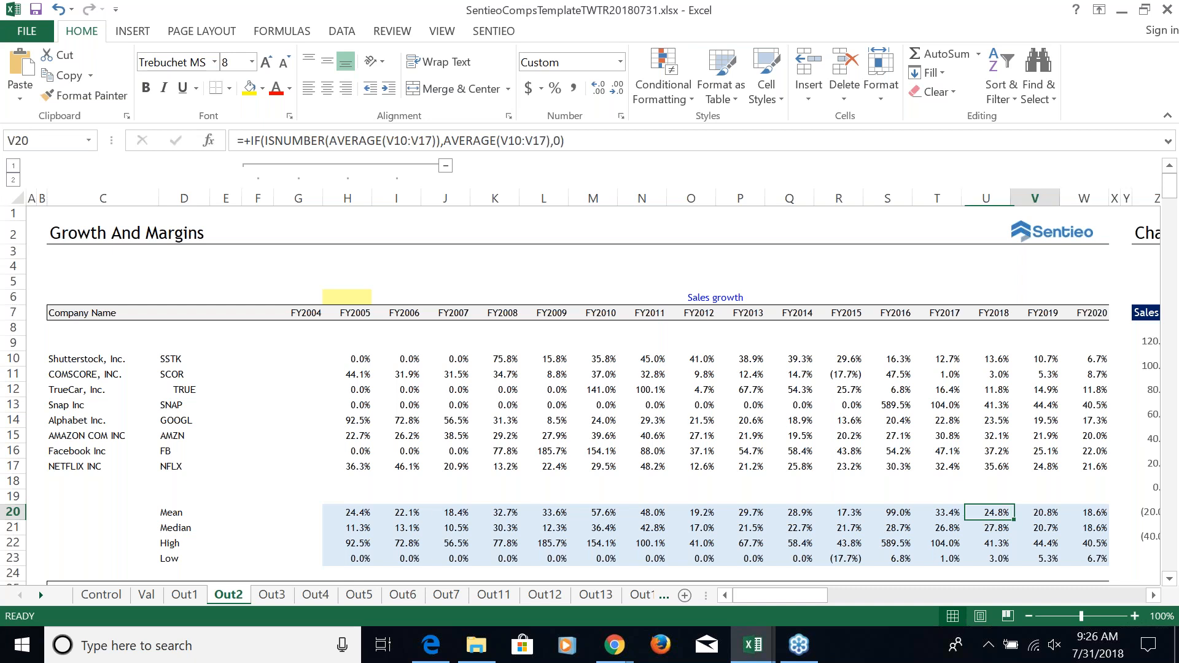
key(Right)
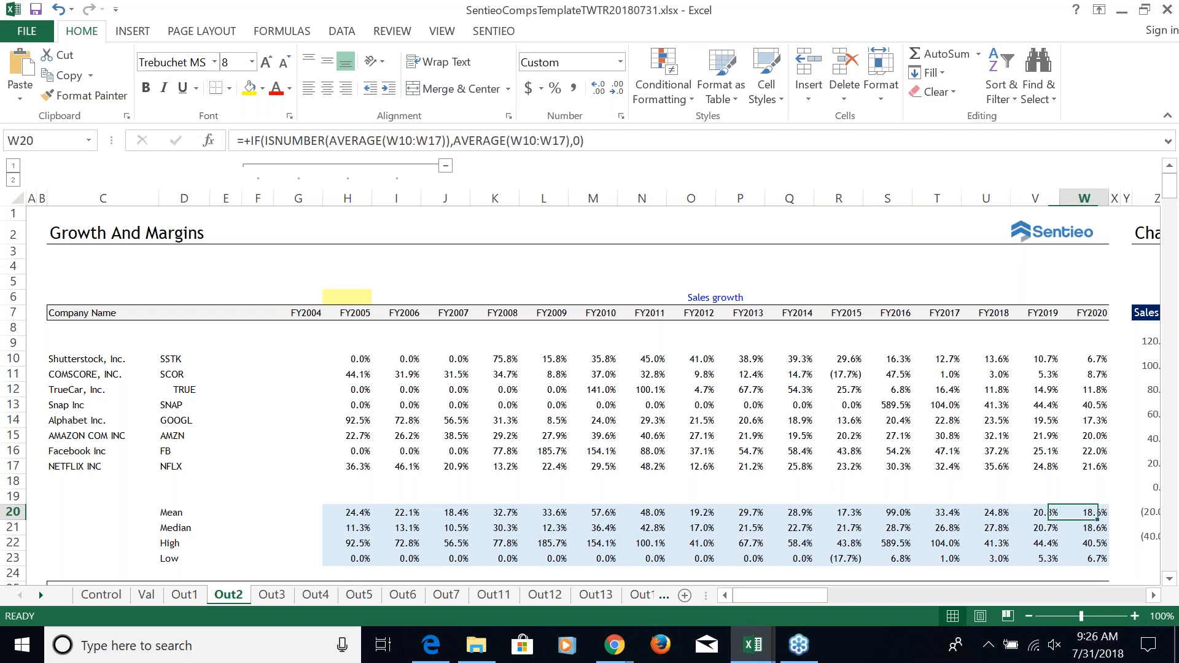
key(Left)
key(Left)
Check the peers' FY2018 median sales growth against Twitter's growth, then follow Twitter's row through FY2020
key(Down)
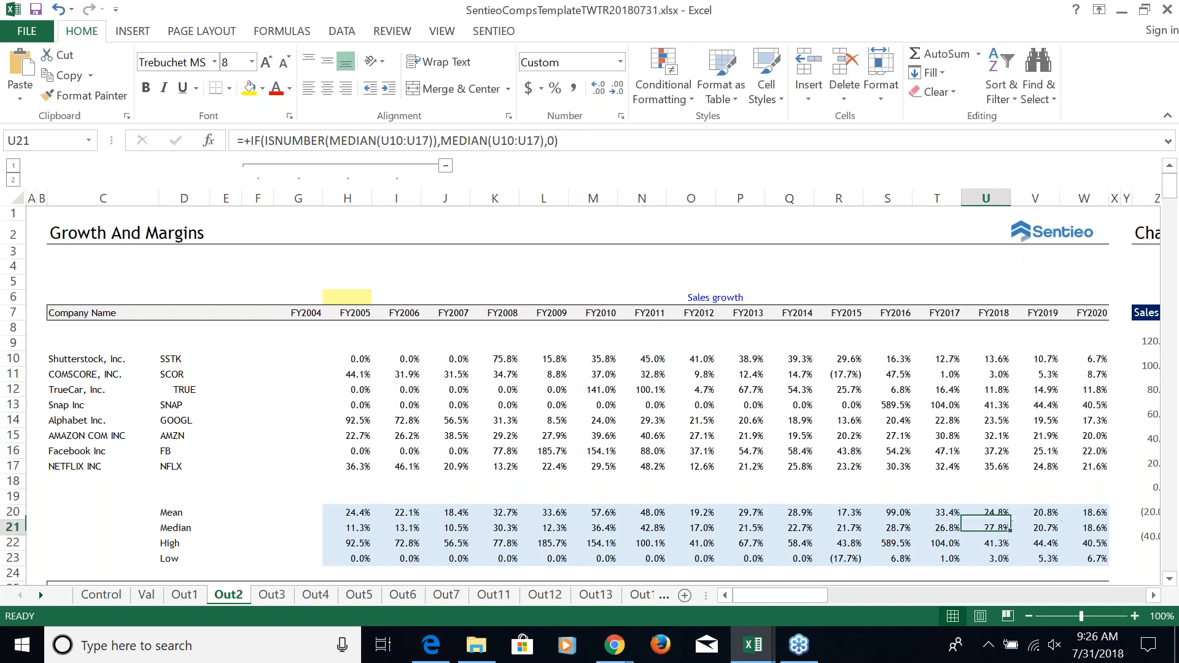
key(Down)
key(Down)
key(Down)
key(Down)
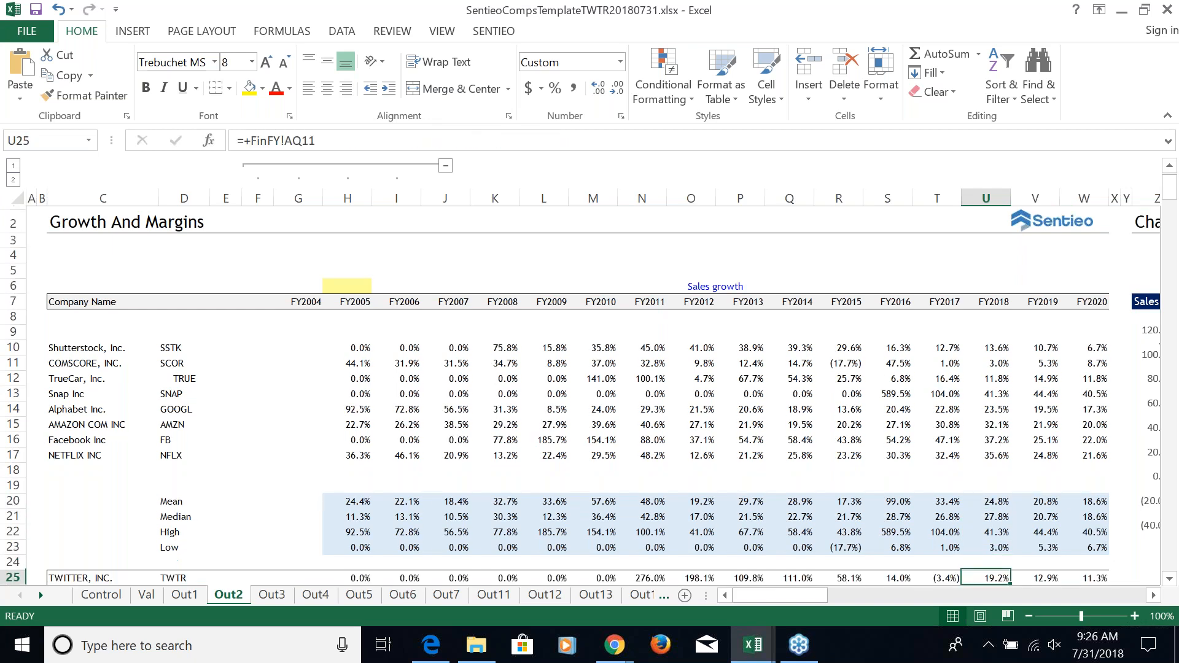
key(Right)
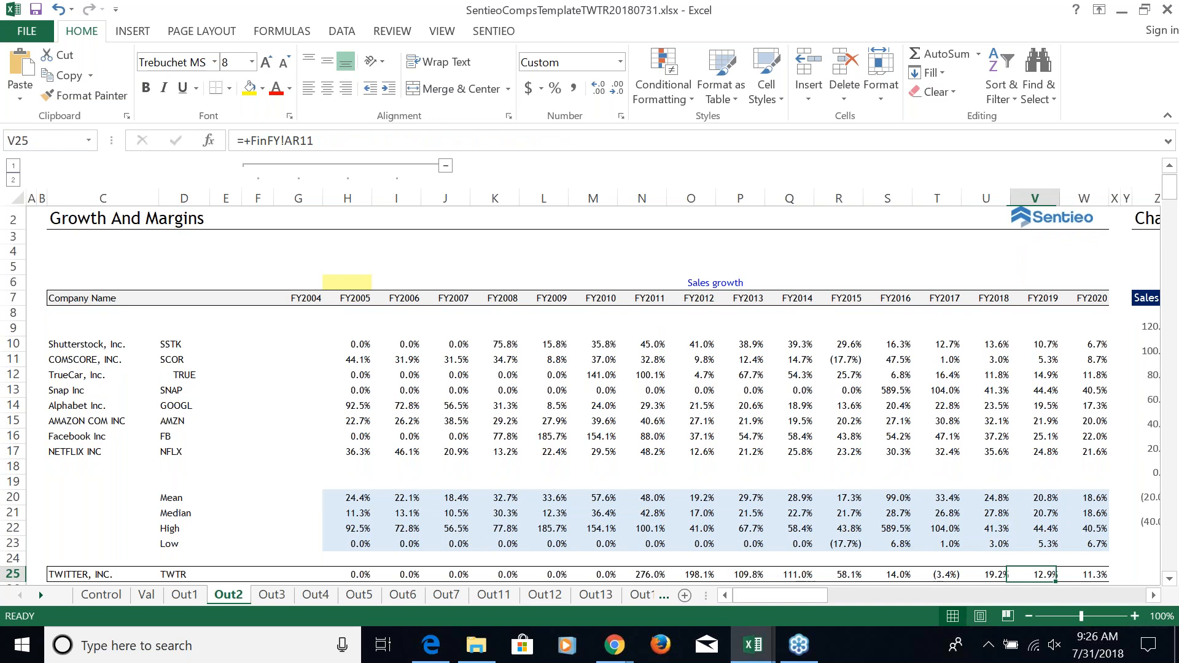
key(Right)
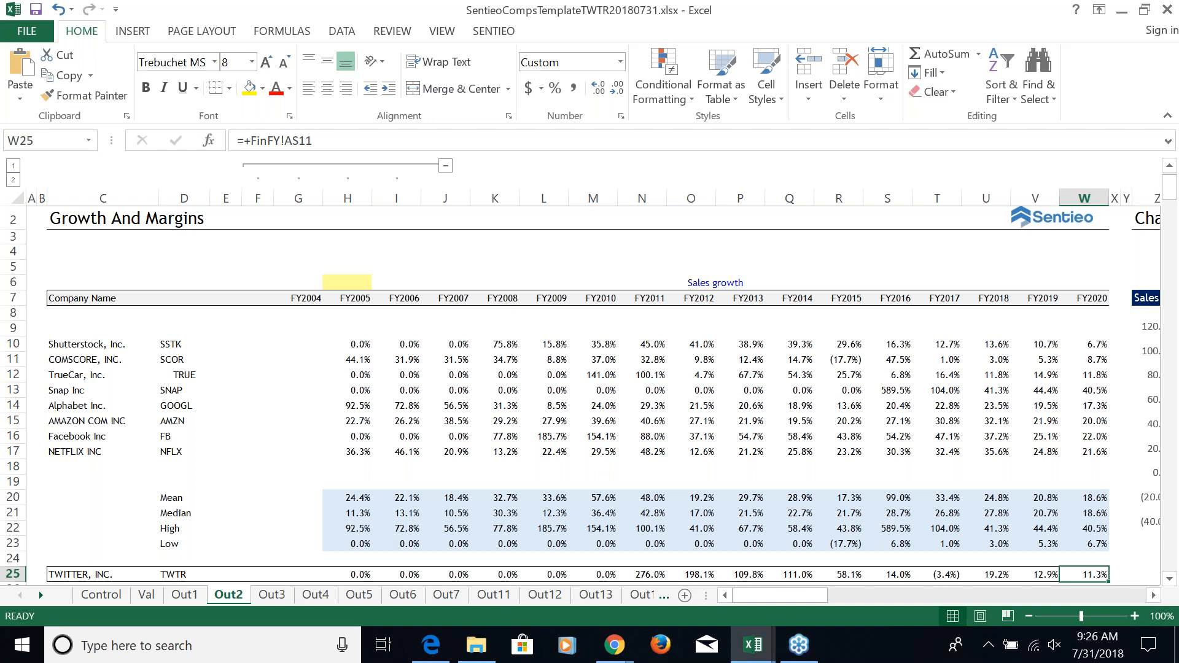
View the peers' Sales growth line chart beside the table and return to the table's early years
key(Right)
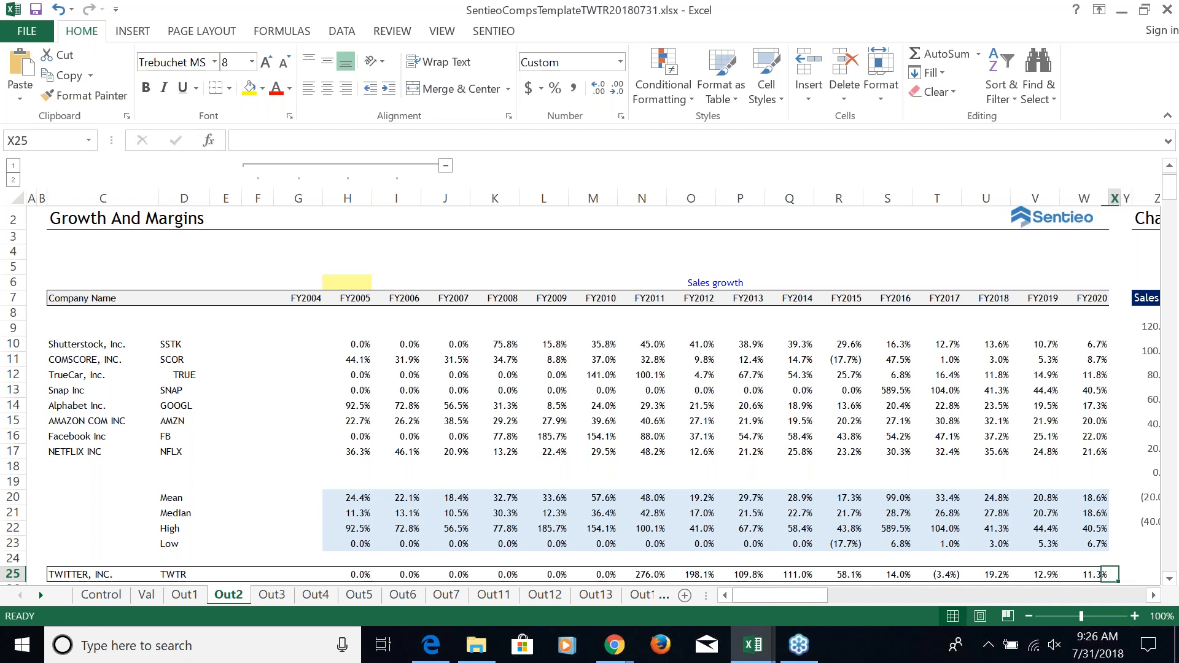
key(Right)
key(Right)
key(Right)
key(Right)
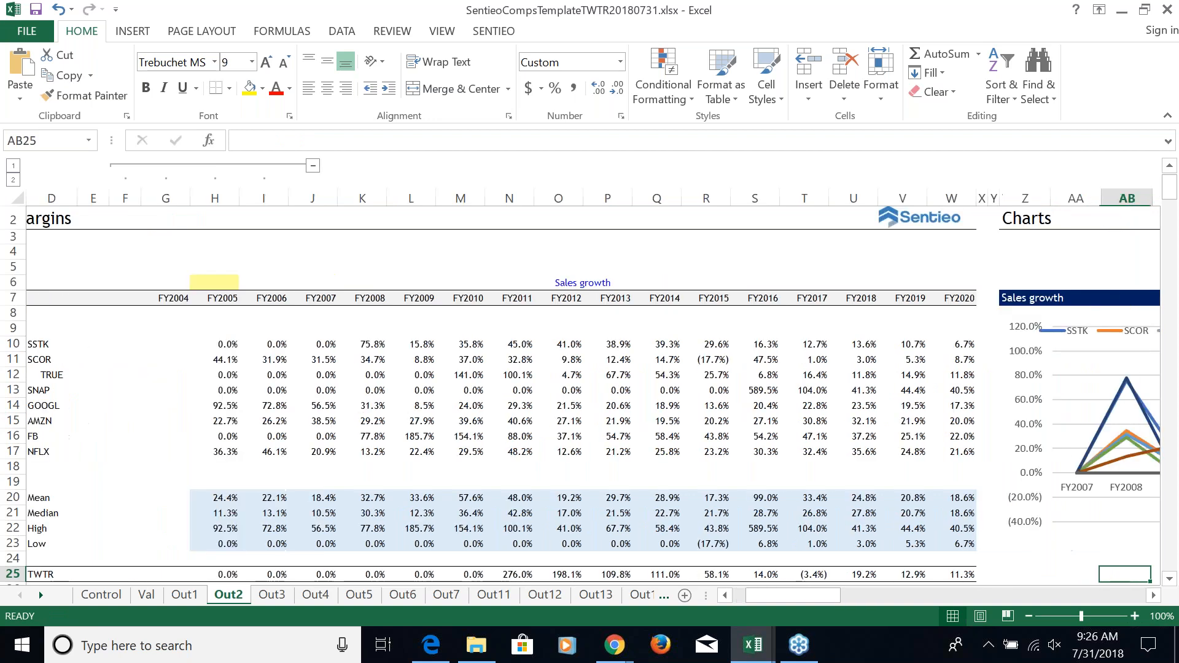
key(Right)
key(Right)
key(Right)
key(Right)
key(Right)
key(Right)
key(Right)
key(Right)
key(Right)
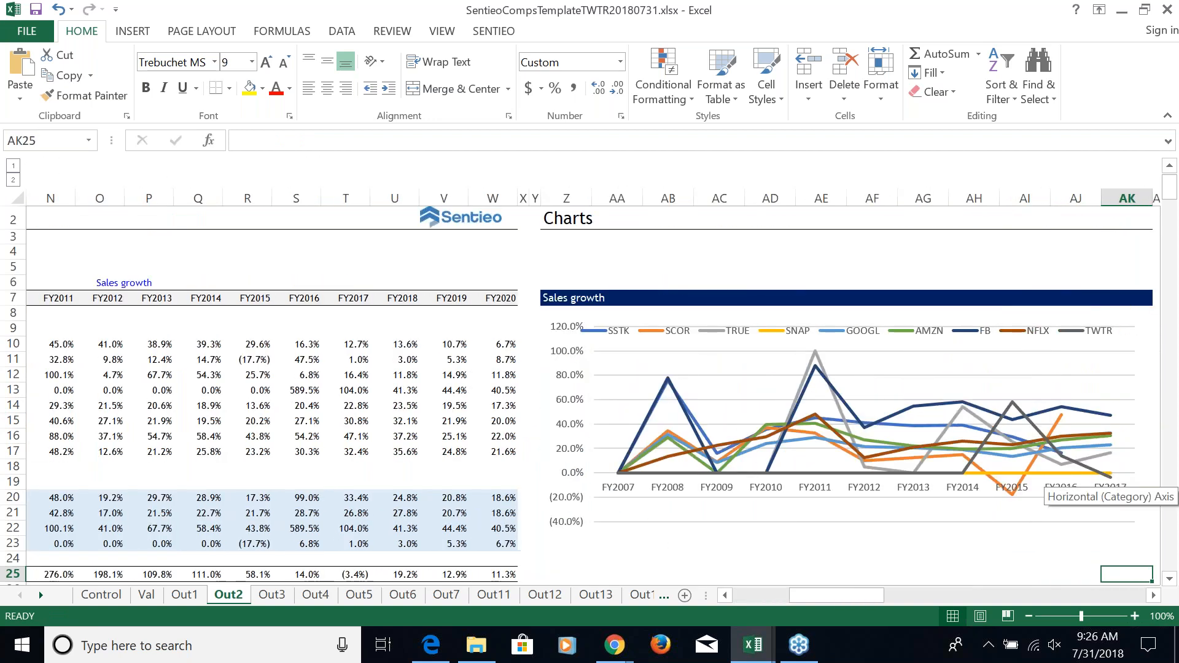
key(Left)
key(Left)
key(Left)
key(Left)
key(Left)
key(Left)
key(Left)
key(Left)
key(Left)
key(Left)
key(Left)
key(Left)
key(Left)
key(Left)
key(Left)
key(Left)
key(Left)
key(Left)
key(Left)
key(Left)
key(Left)
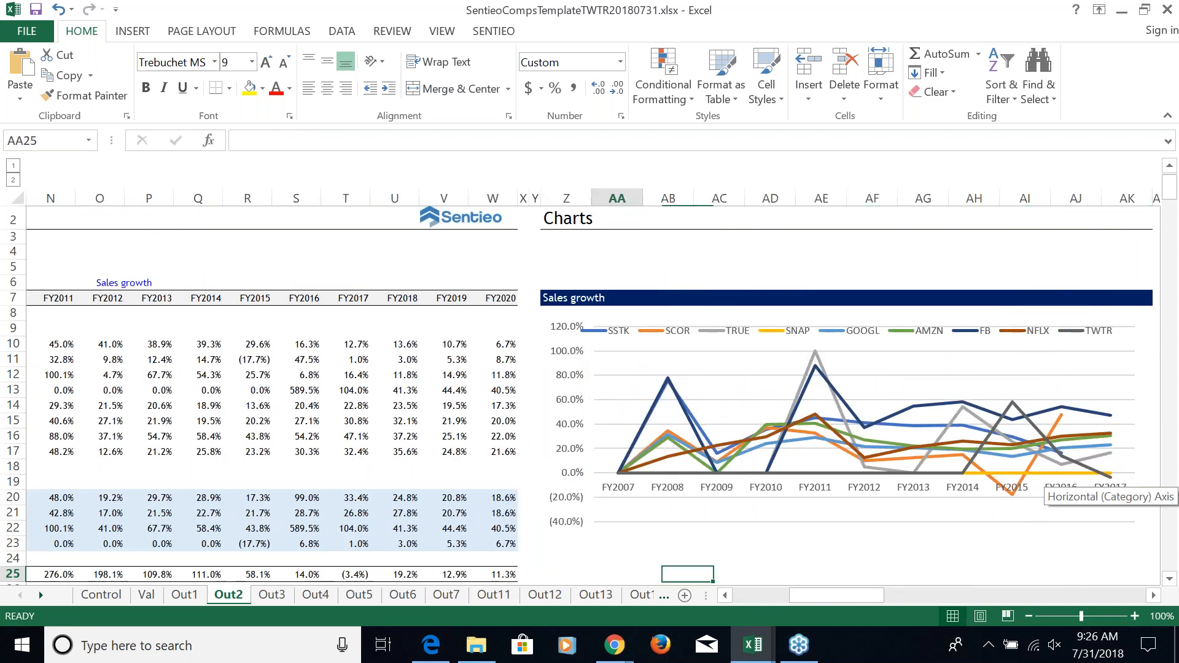
key(Left)
key(Left)
key(Left)
key(Left)
key(Left)
key(Left)
key(Left)
key(Left)
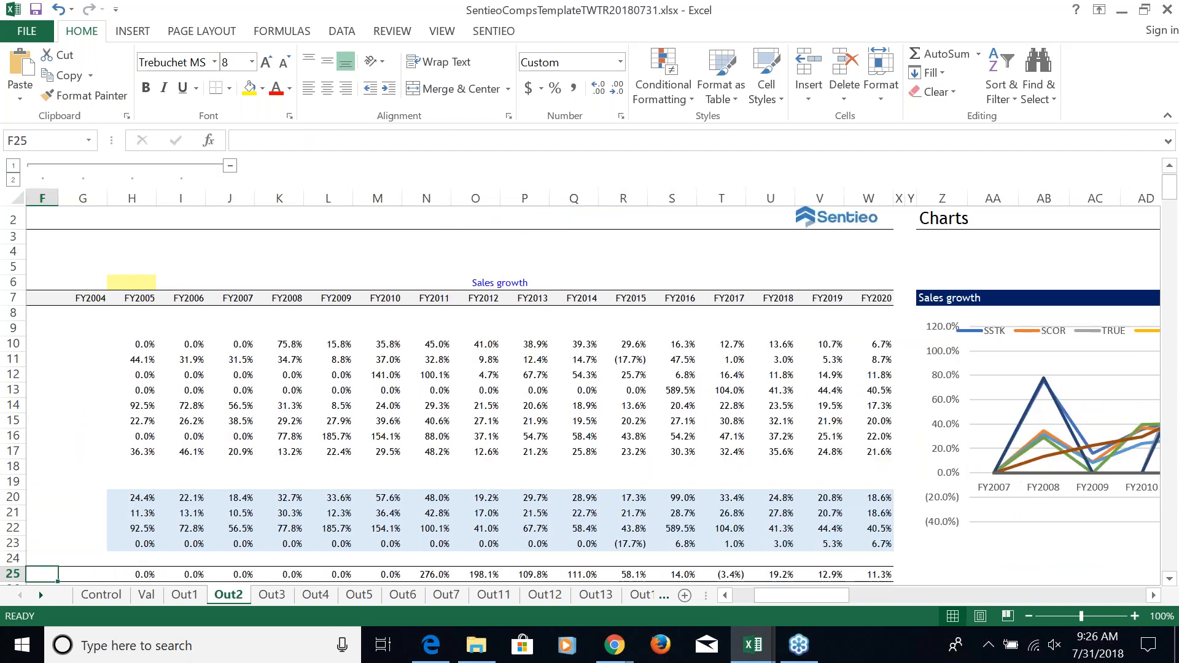
Go down the Out2 sheet past the growth tables to the EBITDA Margin table
key(Page_Down)
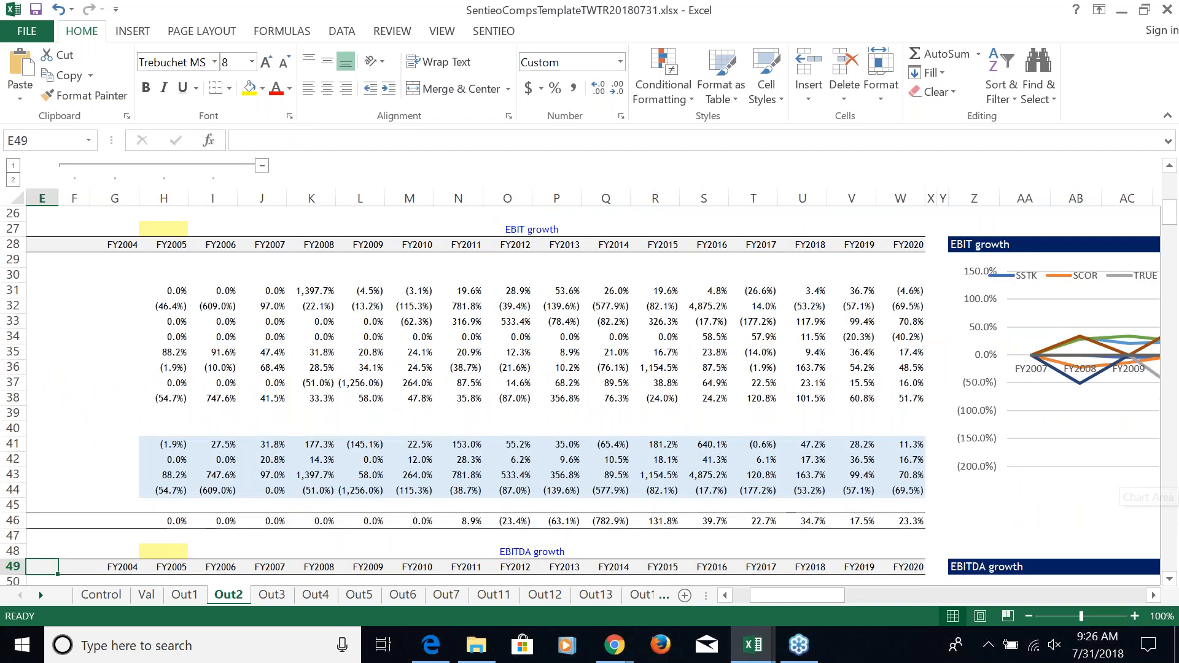
key(Page_Down)
key(Page_Down)
key(Page_Down)
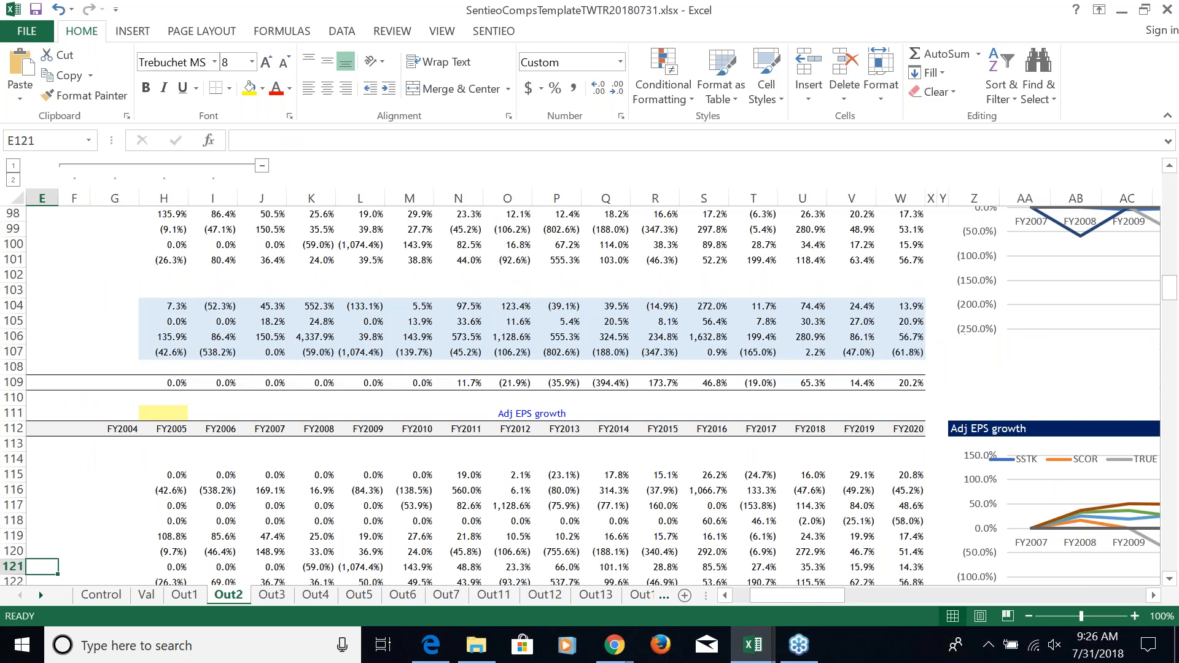
key(Page_Down)
key(Page_Down)
key(Page_Down)
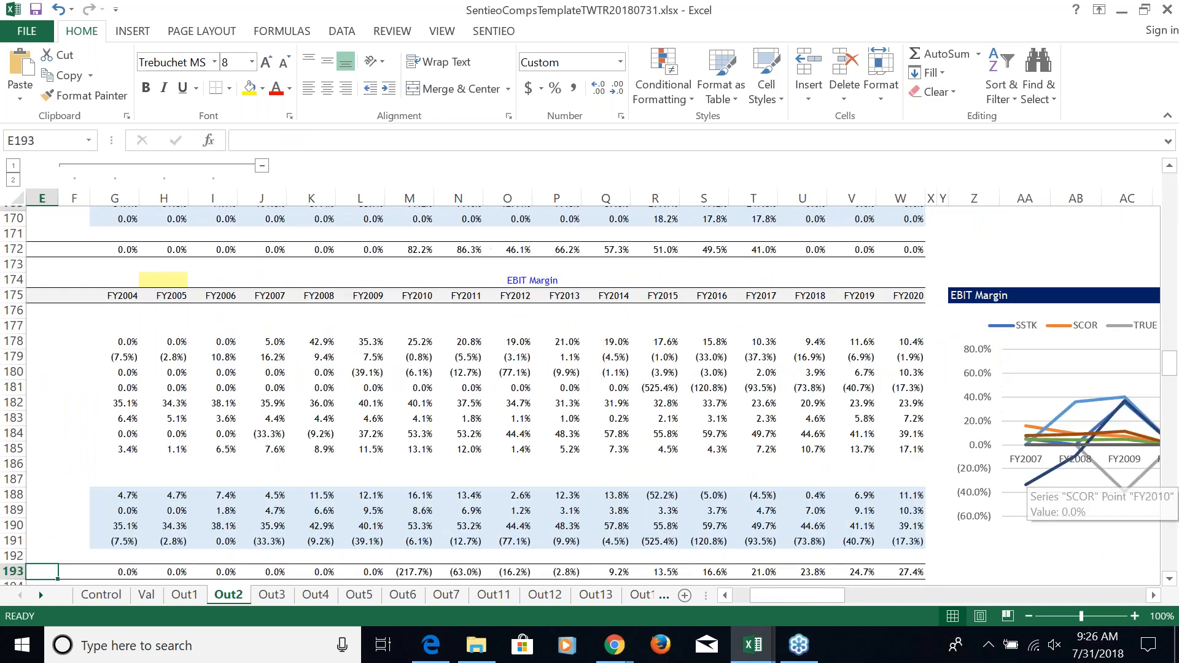
key(Page_Down)
key(Up)
key(Up)
key(Up)
key(Up)
key(Up)
key(Up)
key(Up)
key(Up)
key(Up)
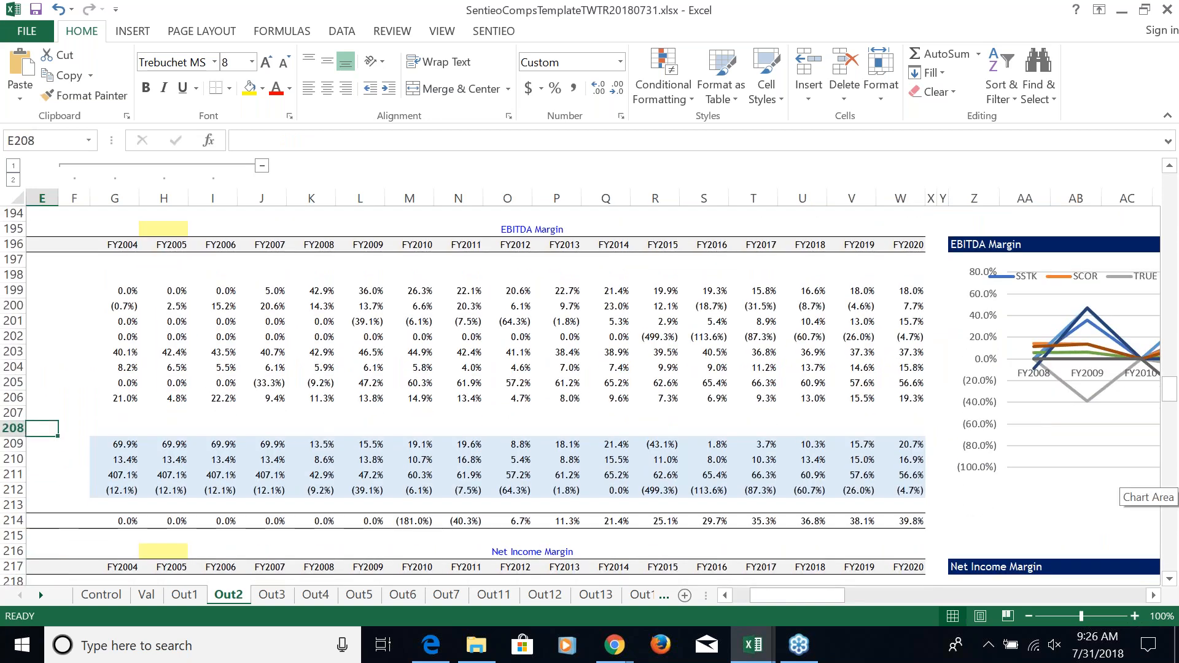
Compare the peers' FY2018 mean EBITDA margin with Twitter's EBITDA margin for the same year
key(Down)
key(Right)
key(Right)
key(Right)
key(Right)
key(Right)
key(Right)
key(Right)
key(Right)
key(Right)
key(Right)
key(Right)
key(Right)
key(Right)
key(Right)
key(Right)
key(Right)
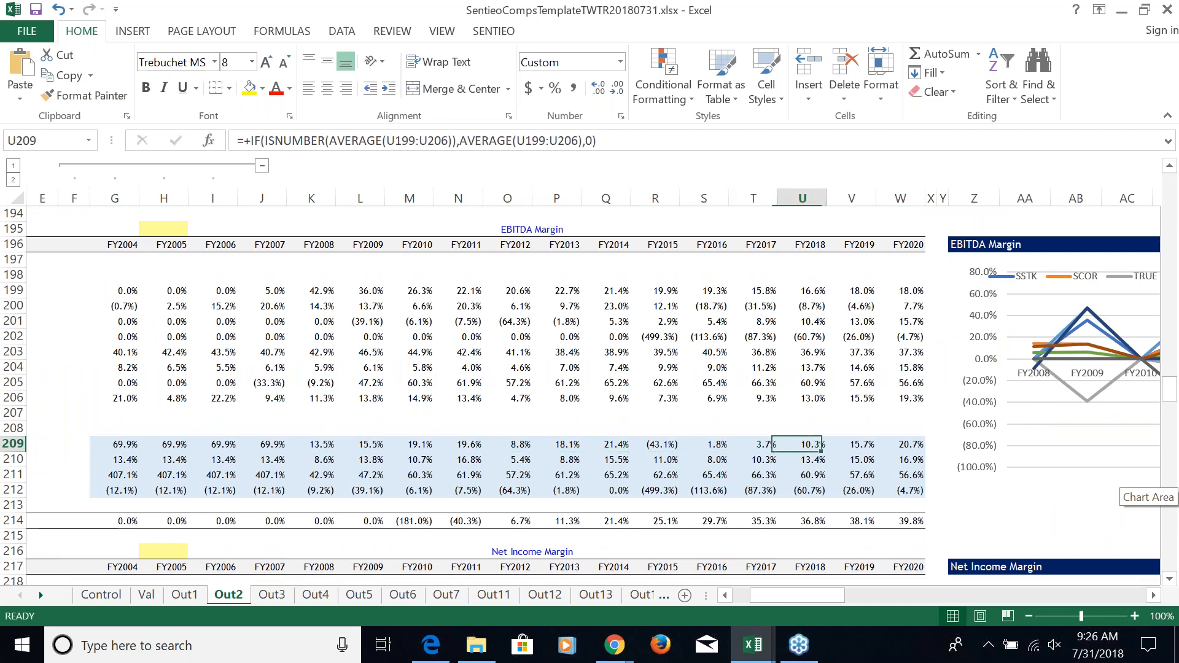
key(Down)
key(Down)
key(Down)
key(Down)
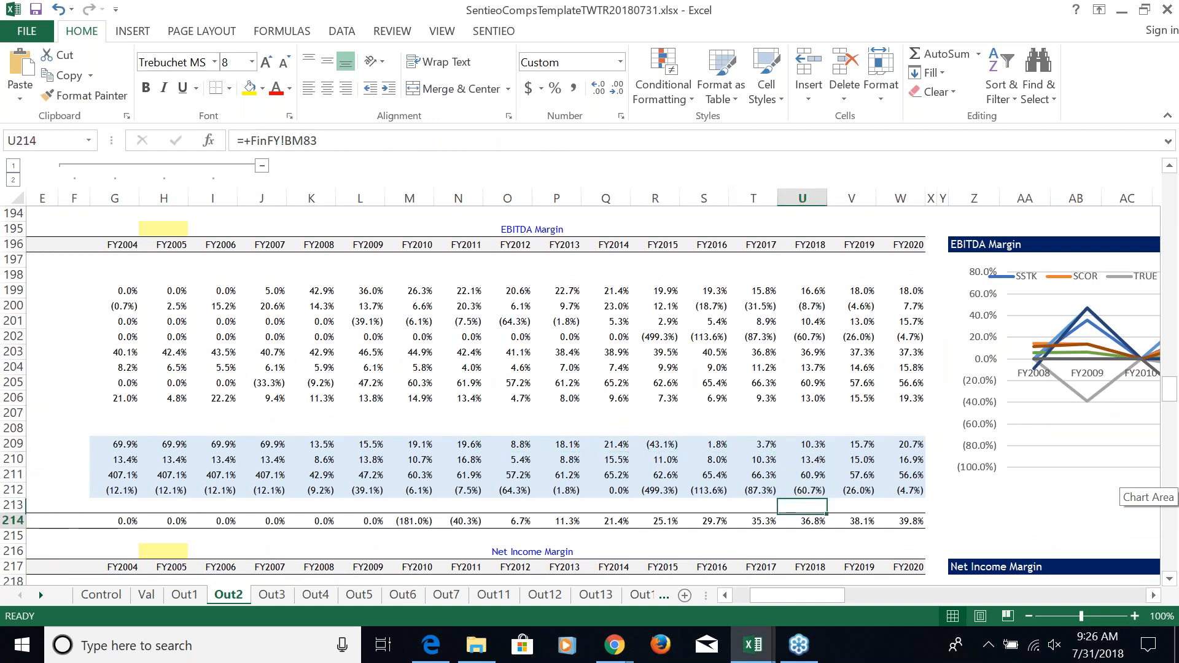
Bring the company names of the EBITDA Margin table into view and check Snap's FY2018 margin
key(Up)
key(Up)
key(Up)
key(Up)
key(Up)
key(Up)
key(Up)
key(Up)
key(Up)
key(Up)
key(Up)
key(Left)
key(Left)
key(Left)
key(Left)
key(Left)
key(Left)
key(Left)
key(Left)
key(Left)
key(Left)
key(Left)
key(Left)
key(Left)
key(Left)
key(Left)
key(Left)
key(Left)
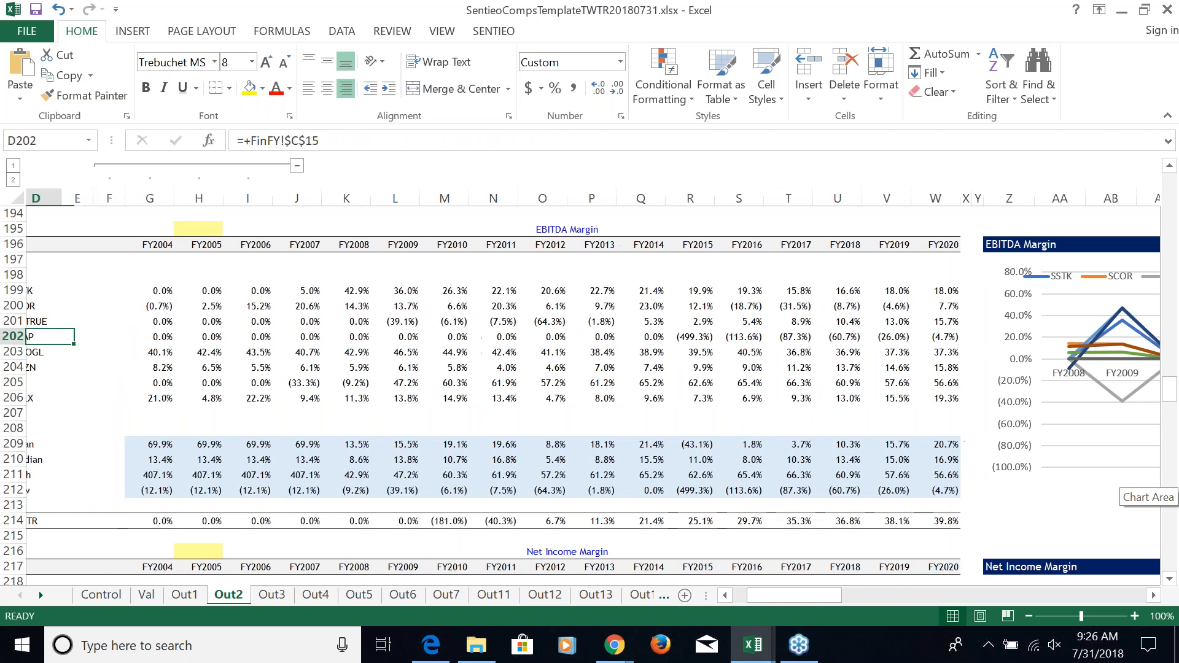
key(Right)
key(Right)
key(Right)
key(Right)
key(Right)
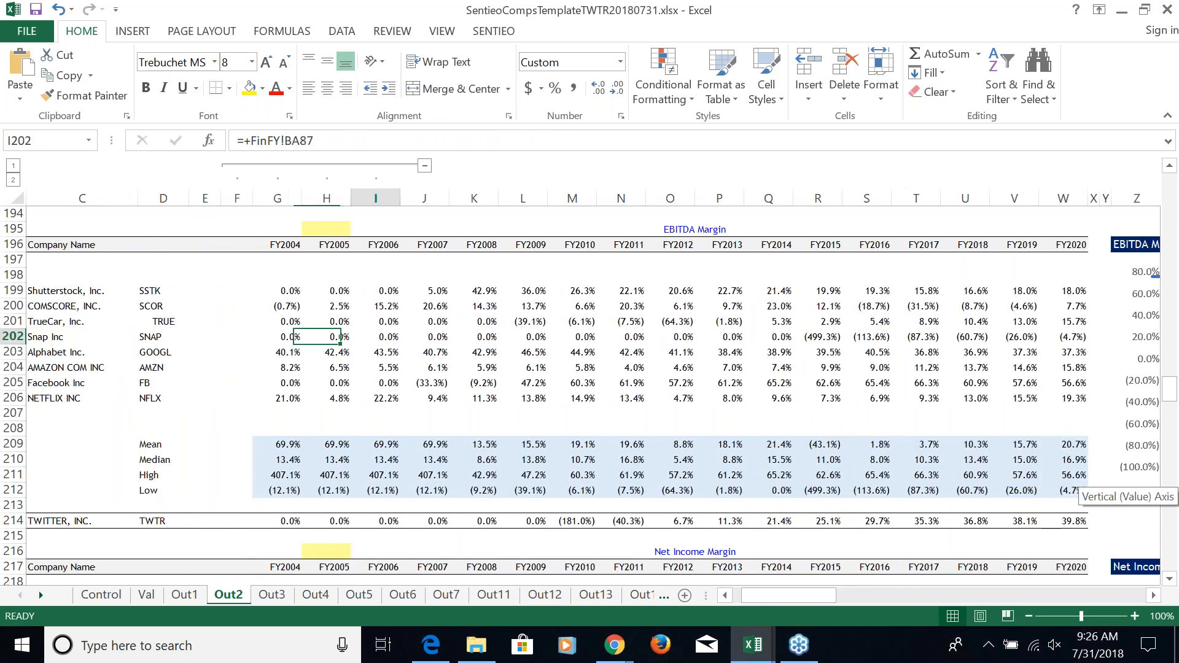
key(Right)
key(Right)
key(Right)
key(Right)
key(Right)
key(Right)
key(Right)
key(Right)
key(Right)
key(Right)
key(Right)
key(Right)
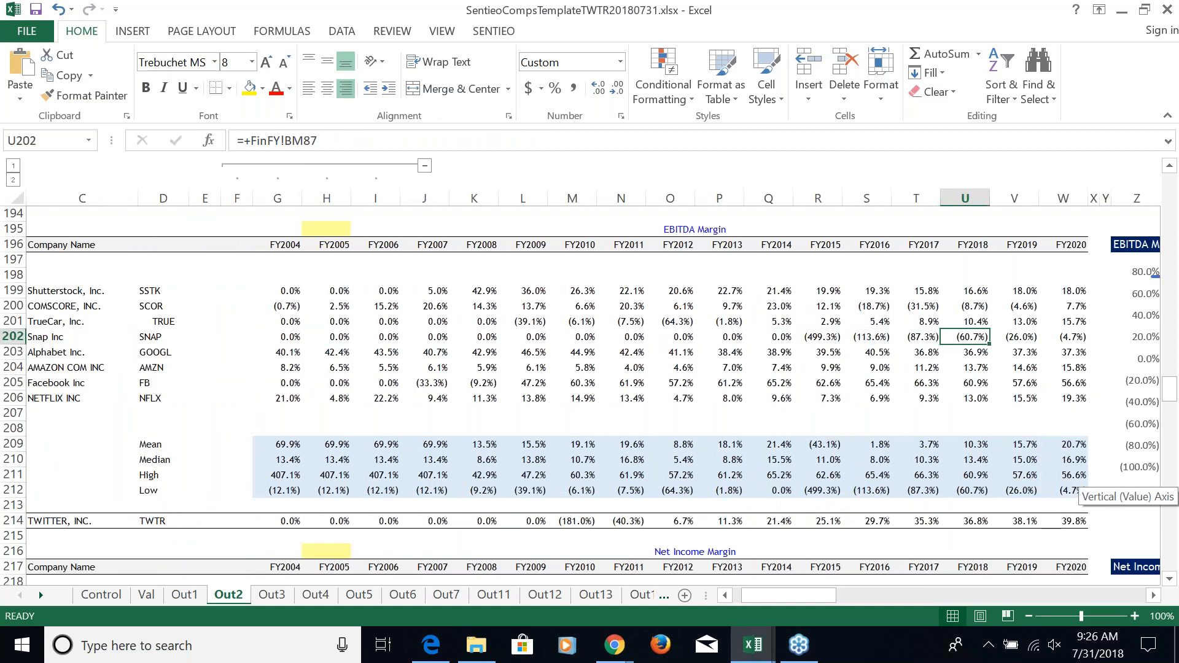
Compare Facebook's and Netflix's FY2018 EBITDA margins with Twitter's
key(Down)
key(Down)
key(Down)
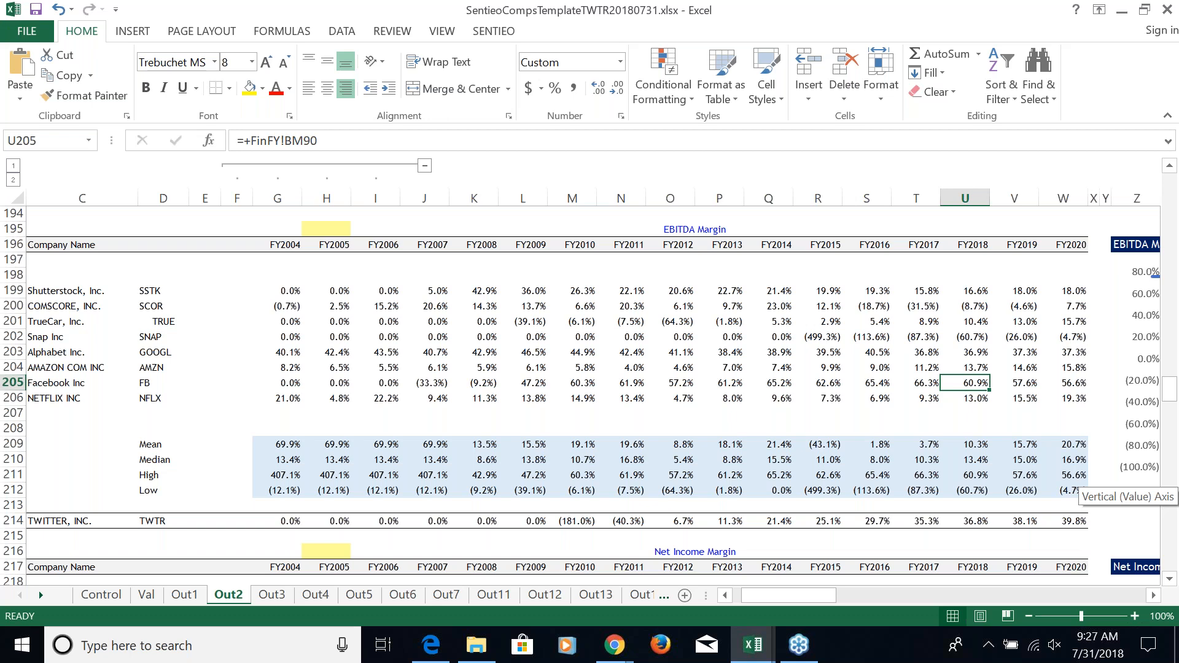
key(Down)
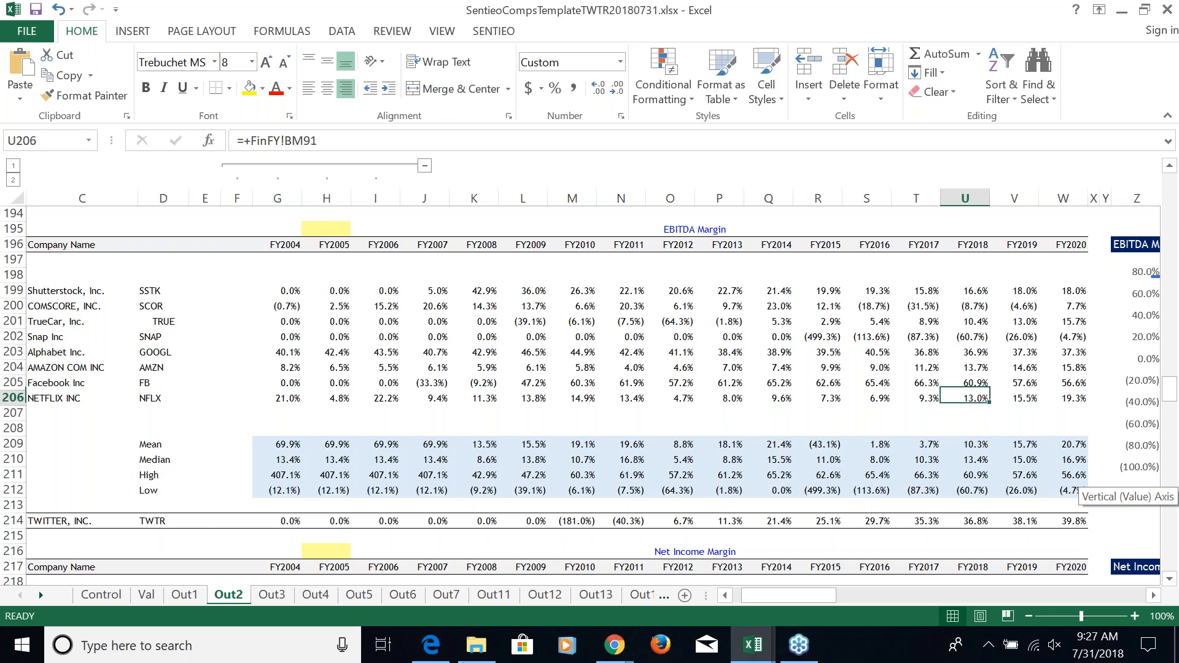
key(Down)
key(Down)
key(Down)
key(Down)
key(Down)
key(Down)
key(Down)
key(Down)
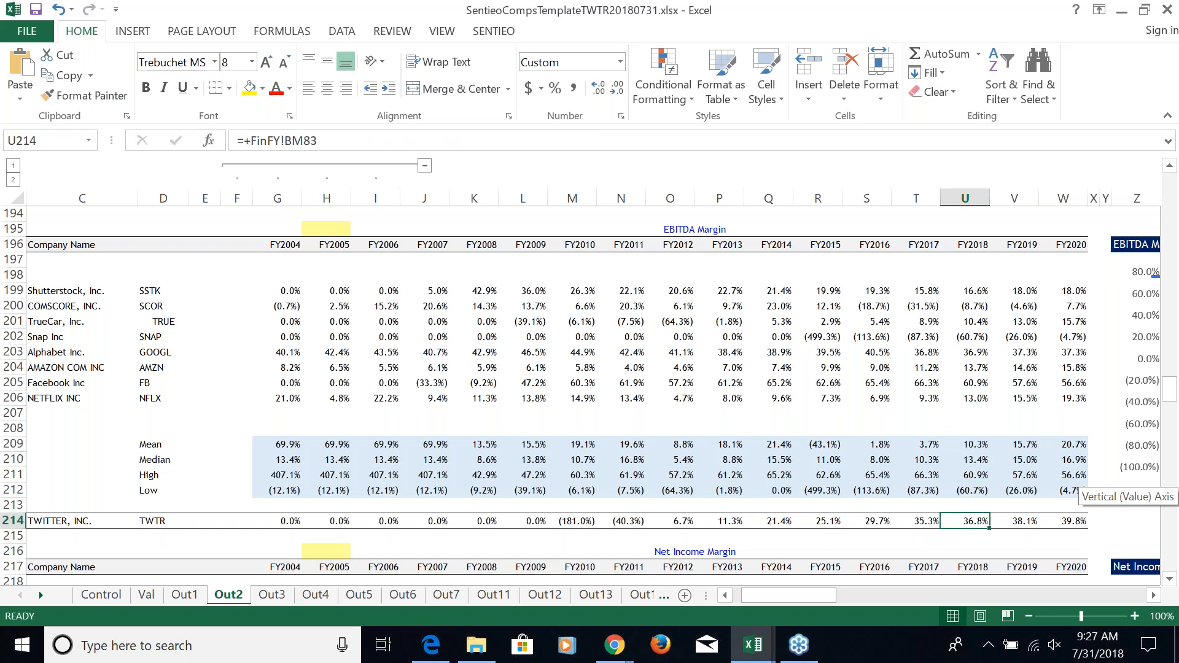
Follow Twitter's EBITDA margin through FY2020 and return to its FY2018 figure
key(Right)
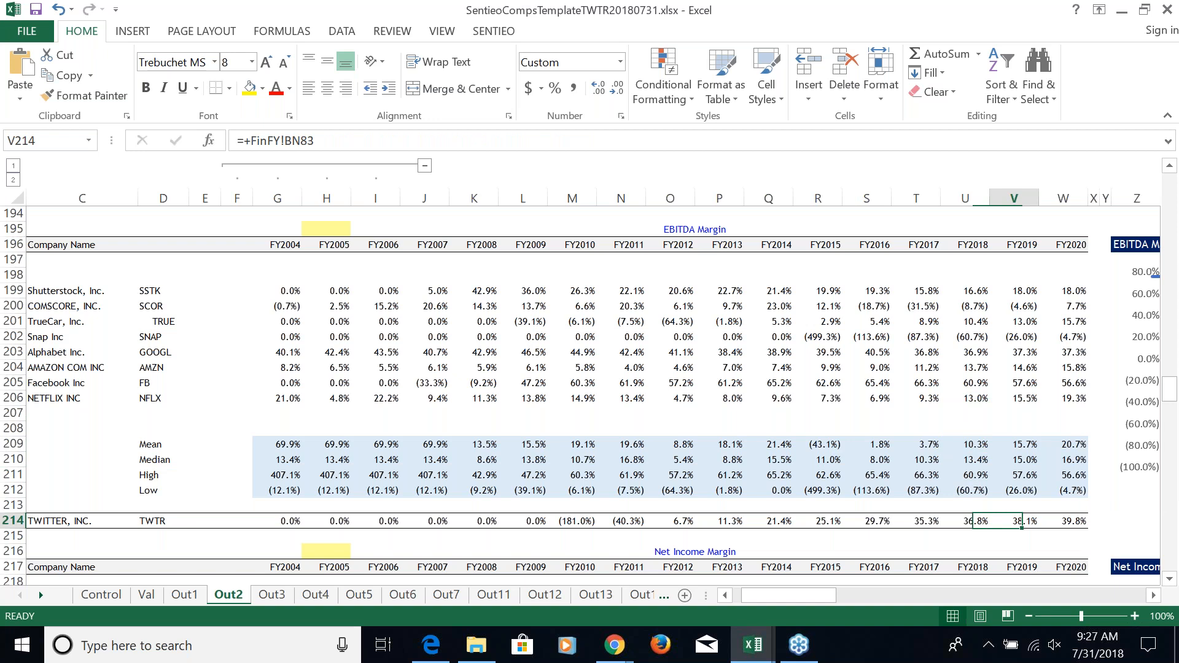
key(Right)
key(Left)
key(Left)
key(Left)
key(Right)
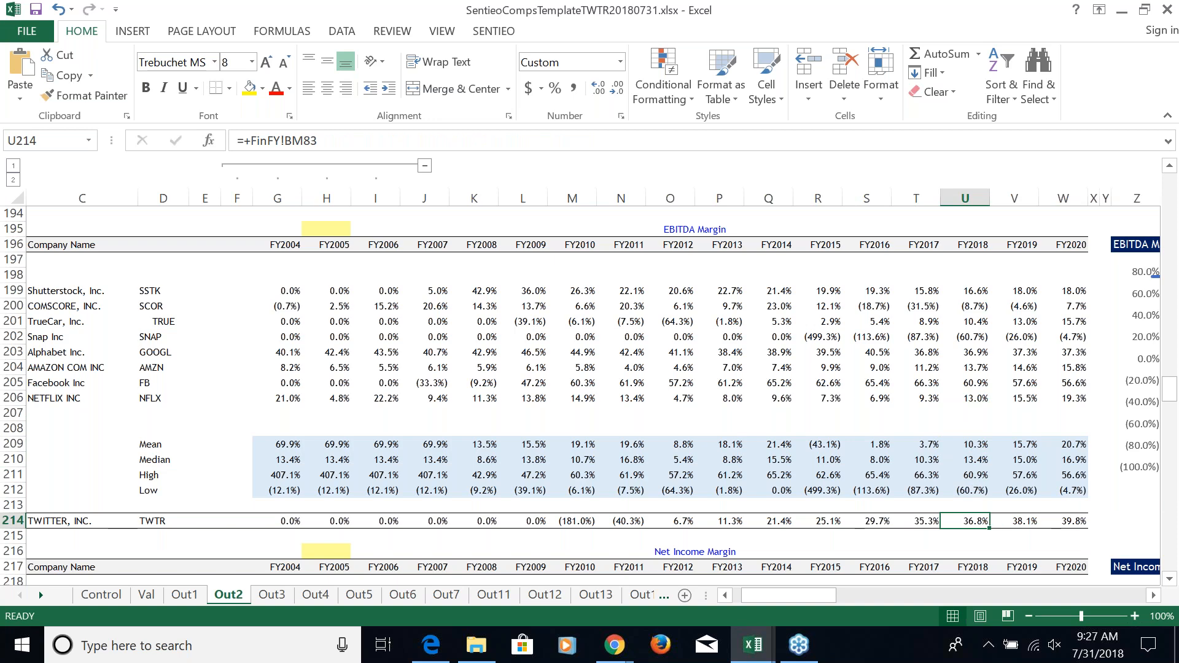
Switch to the Sentieo web app in Chrome and open Twitter's Income Statement
key(alt+Tab)
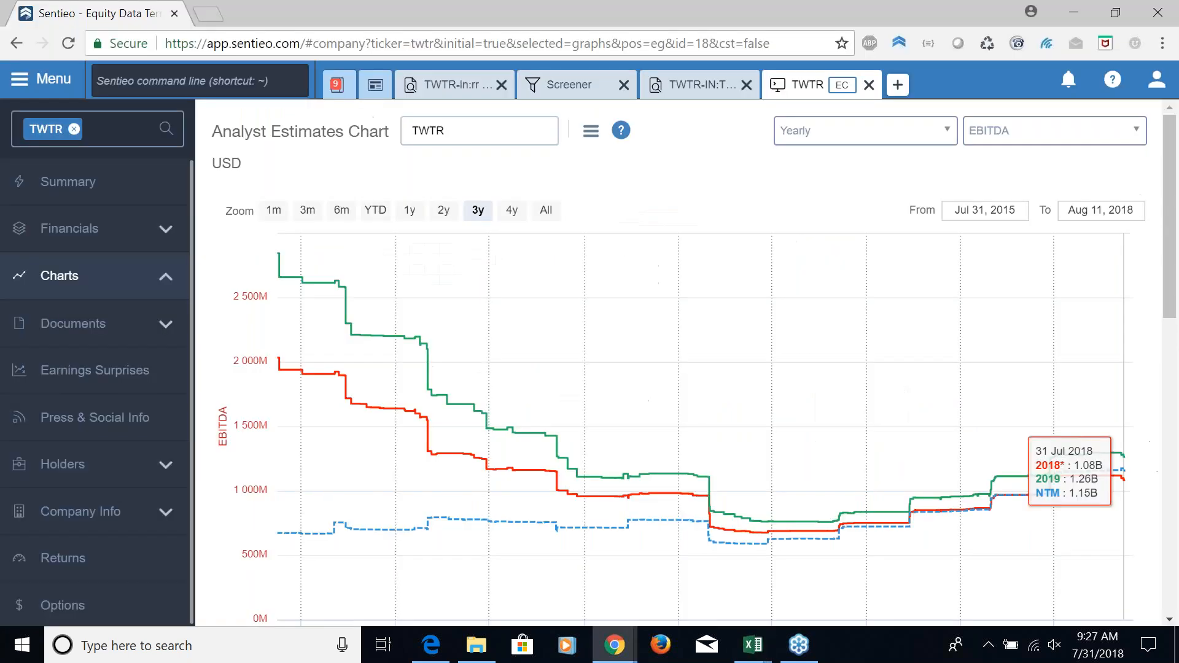
click(86, 237)
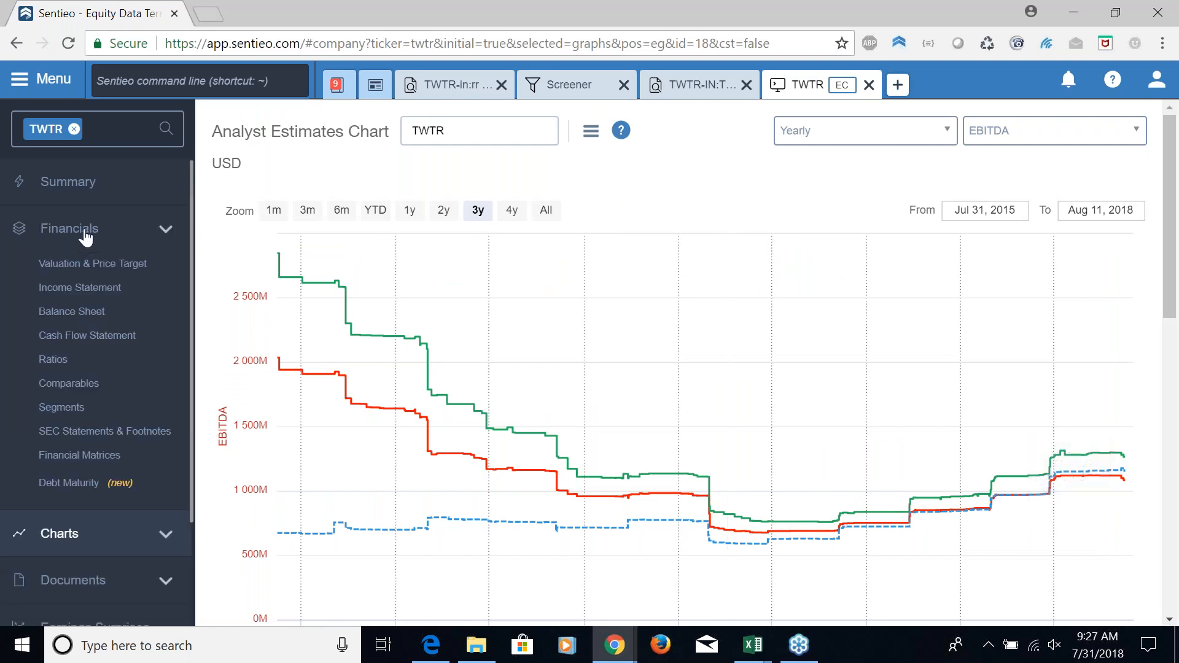
click(95, 291)
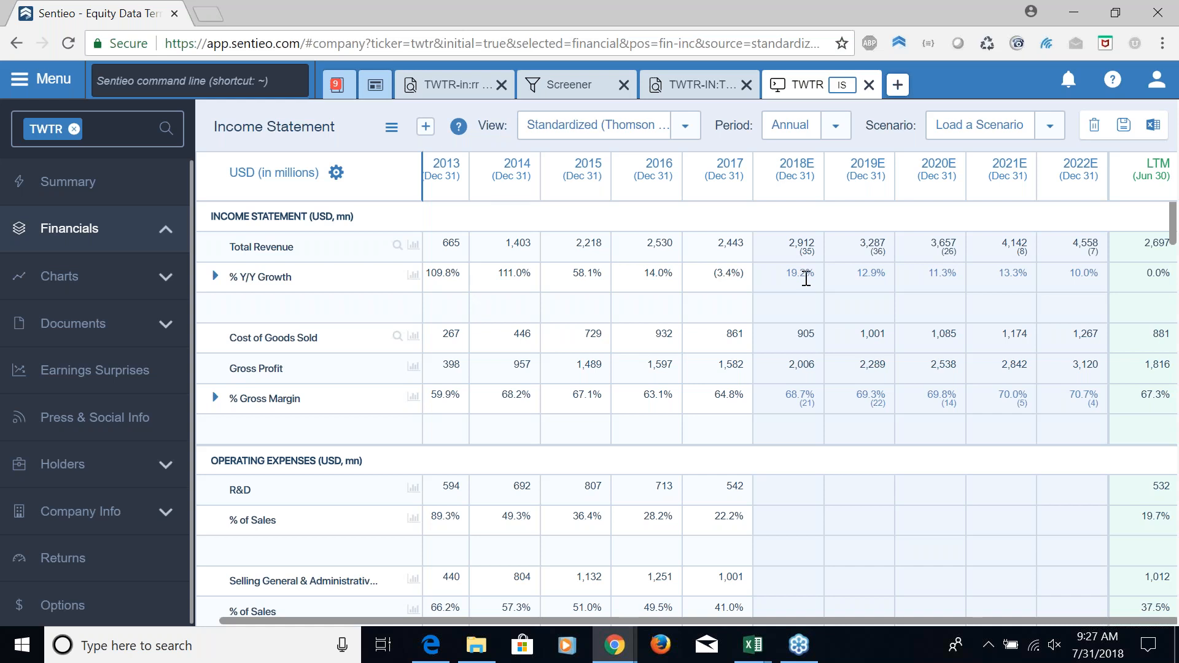
Set Twitter's 2019E total revenue Y/Y growth to 15% in the income statement
click(879, 277)
text(15)
key(Return)
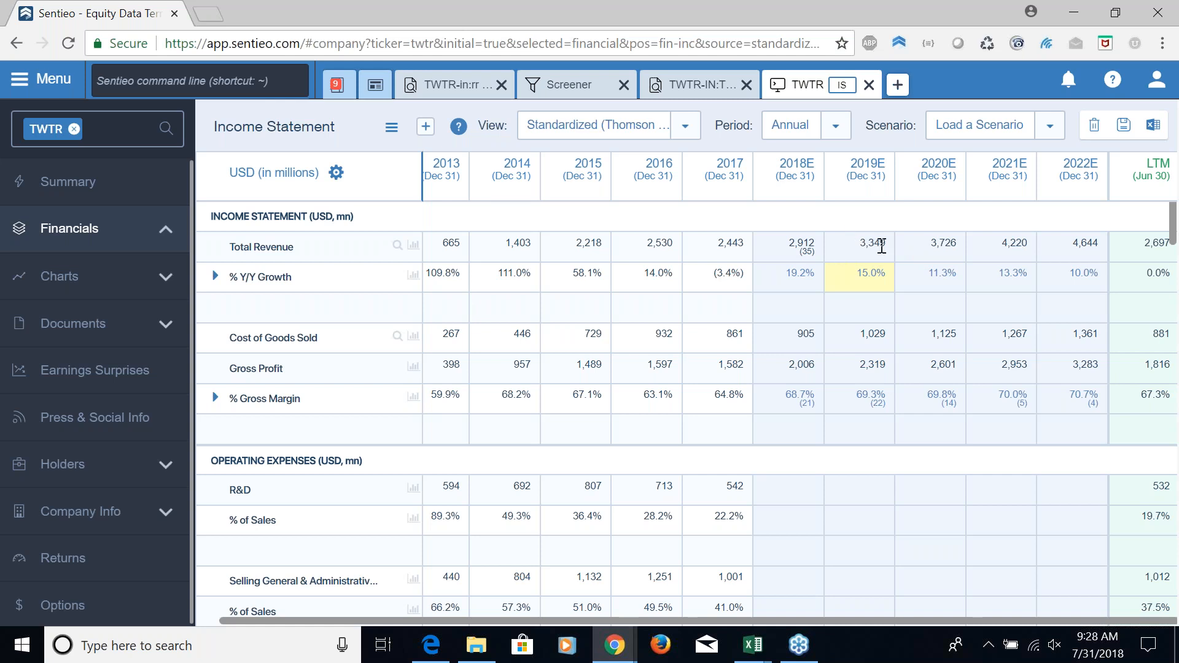
Set Twitter's gross margin to 70% for both 2018E and 2019E
click(791, 396)
text(7)
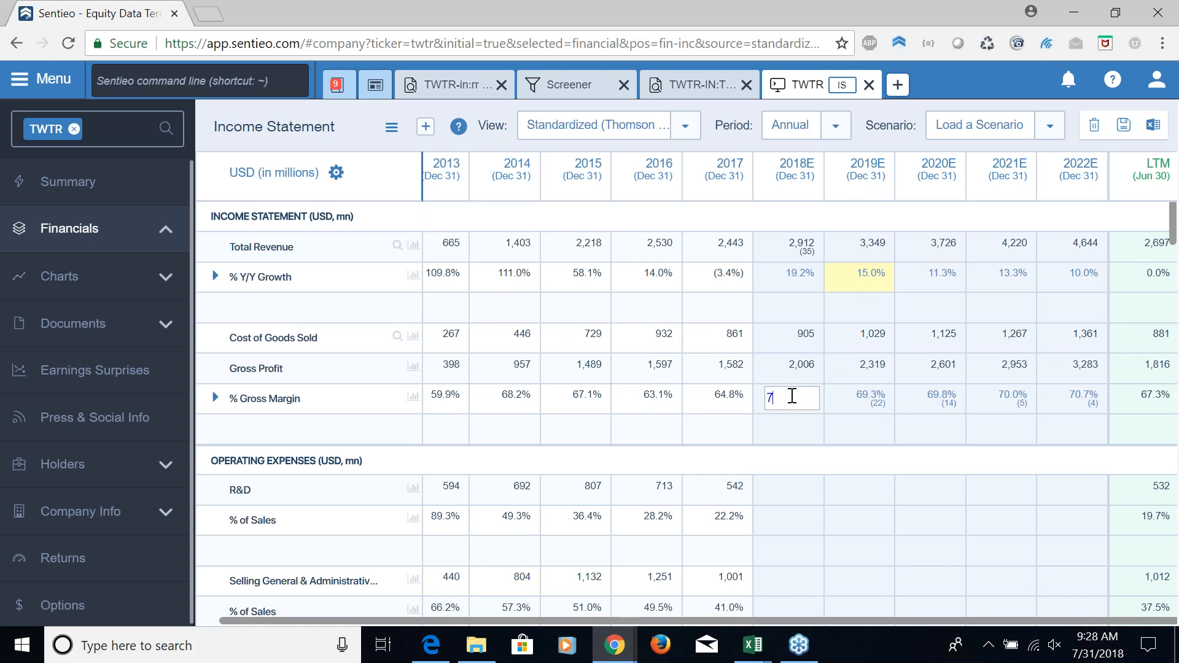
text(0)
key(Return)
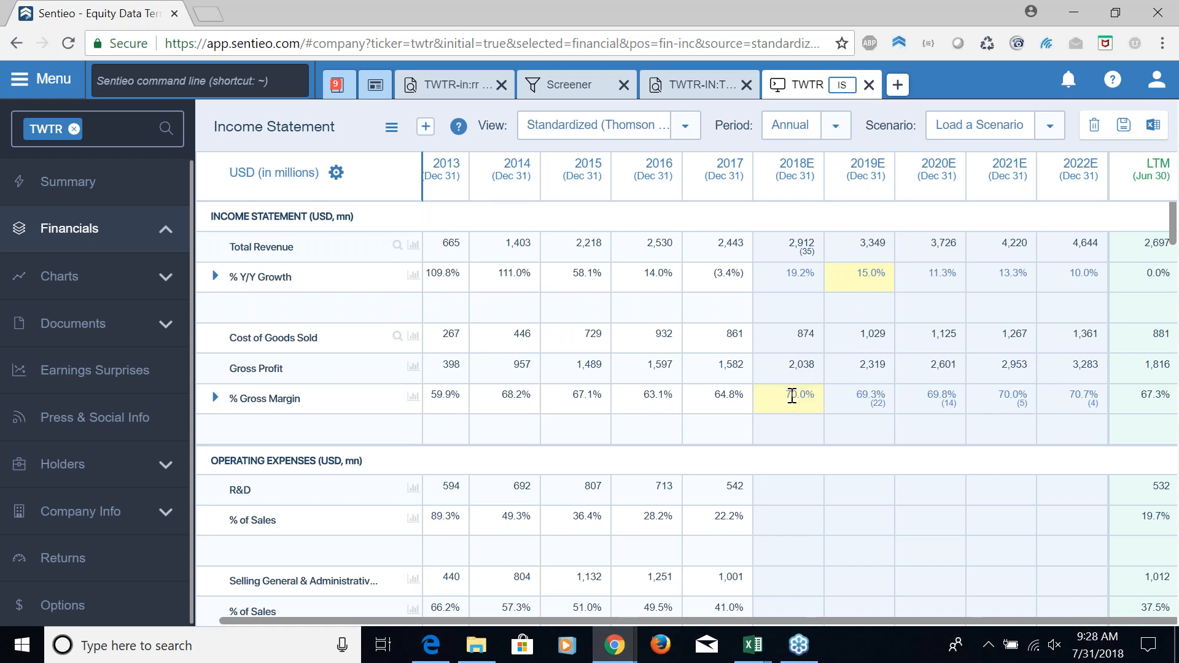
click(865, 399)
text(70)
key(Return)
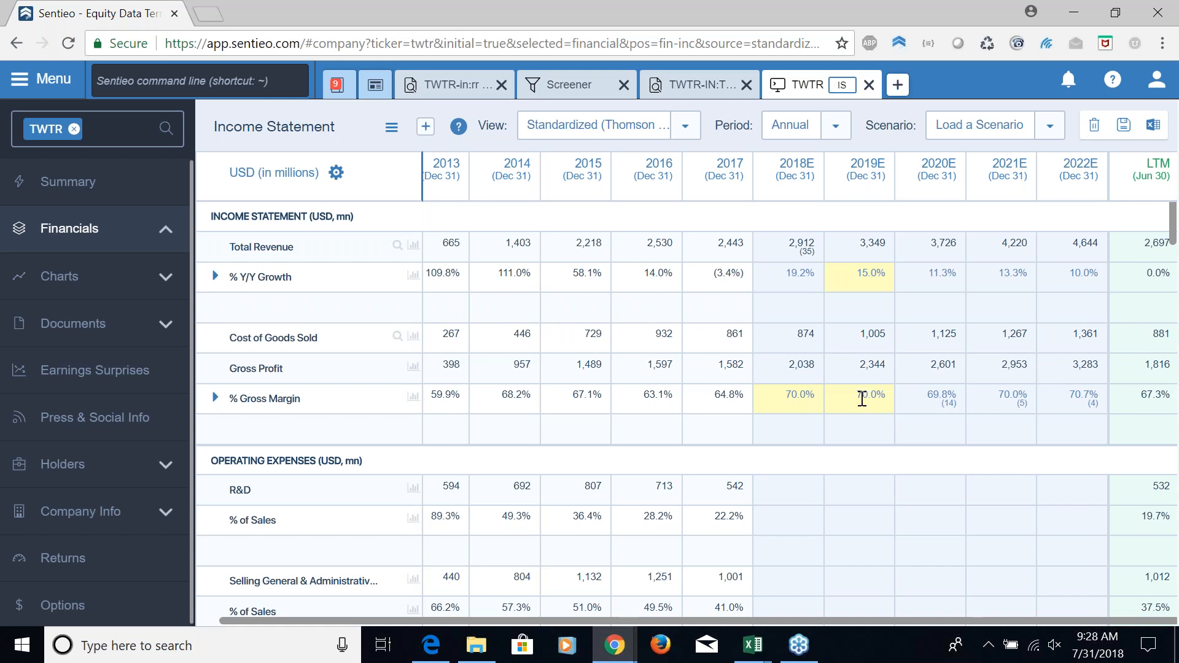
Review the adjusted EBIT and EBITDA estimates in the income statement and open Twitter's Valuation & Price Target page
scroll(844, 376, down, 3)
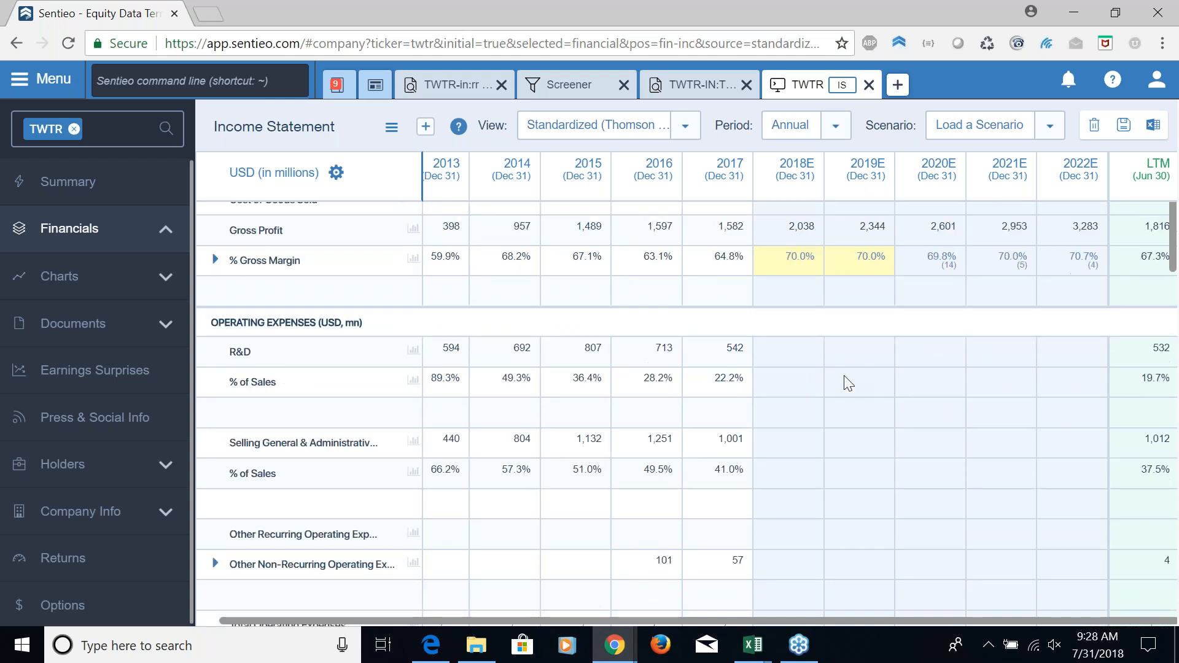
scroll(845, 377, down, 4)
scroll(844, 376, down, 2)
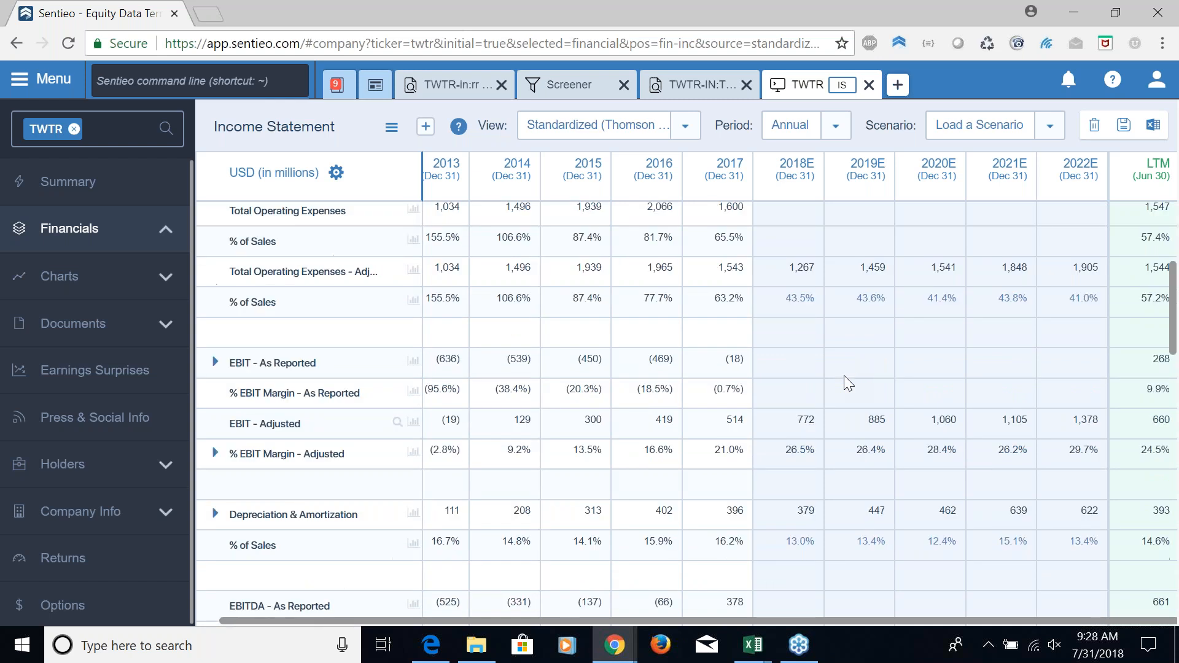
scroll(844, 382, down, 2)
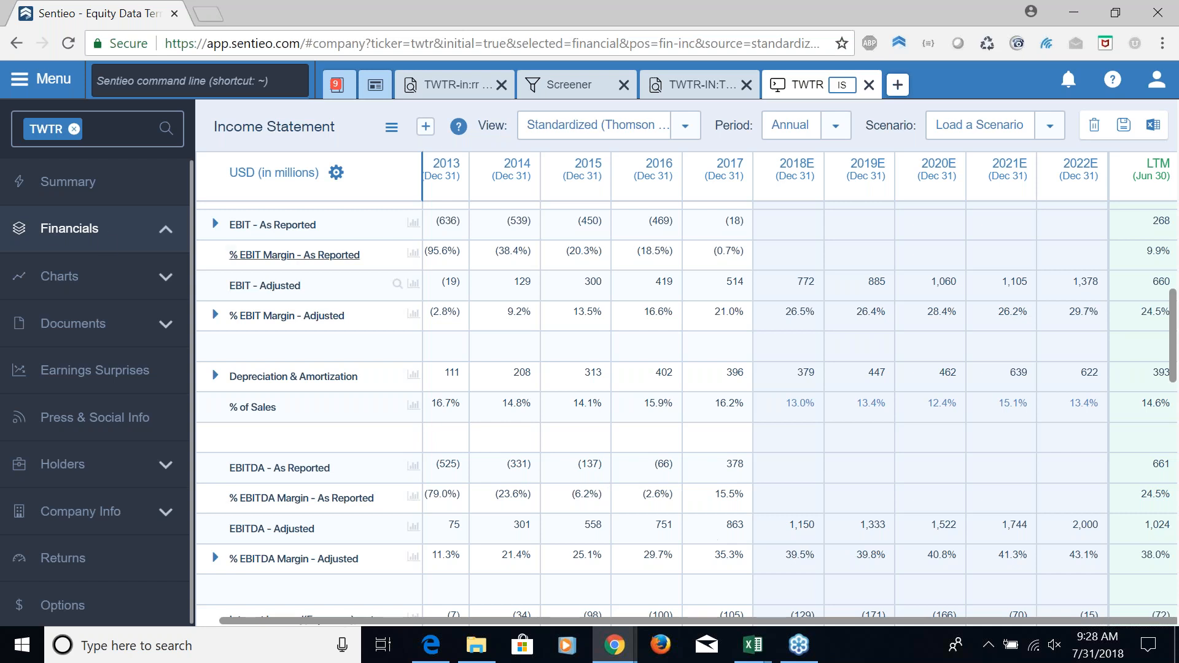
click(84, 230)
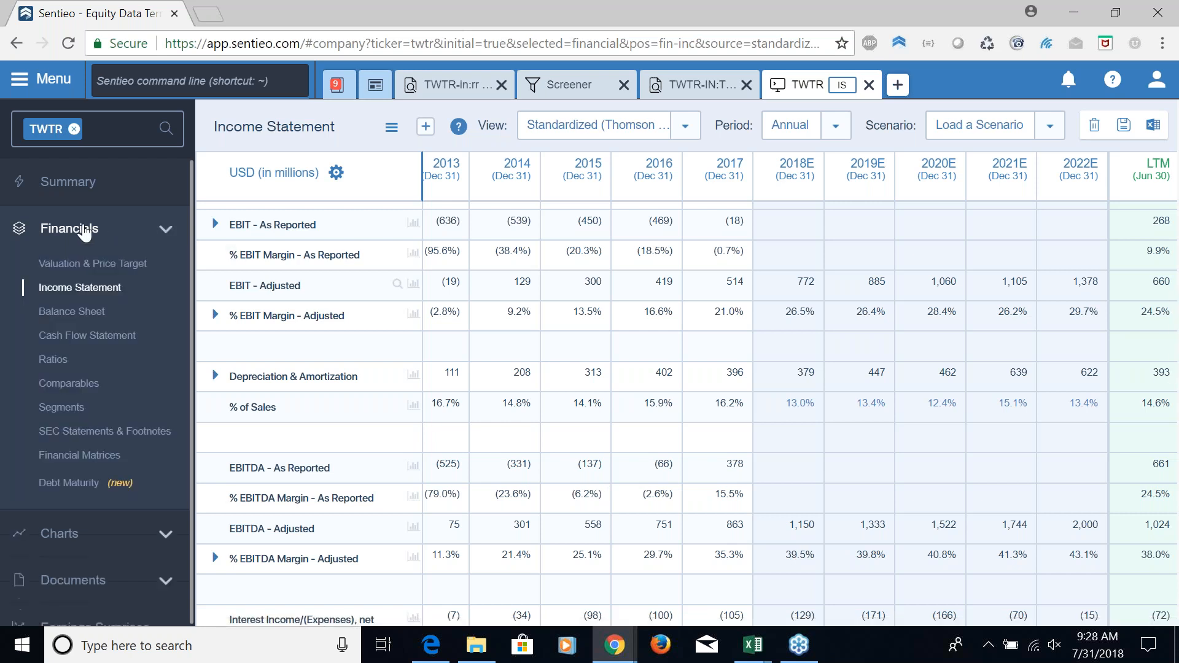
click(111, 269)
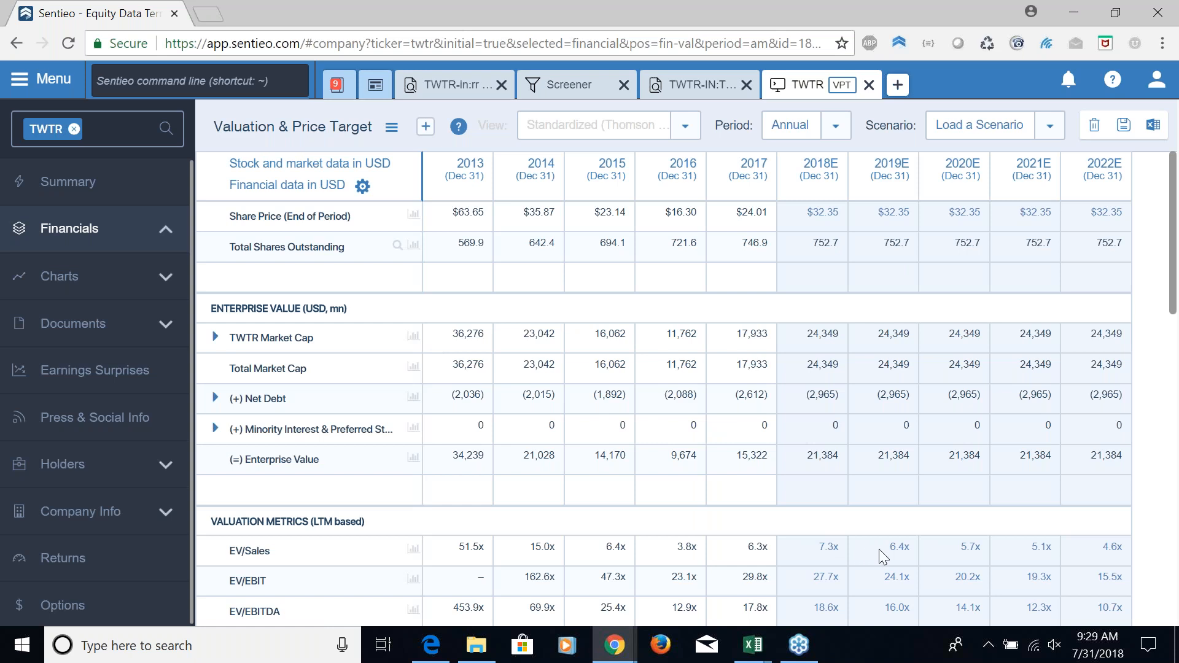
Set Twitter's 2018E EV/Sales multiple to 10x
click(828, 546)
text(10)
key(Return)
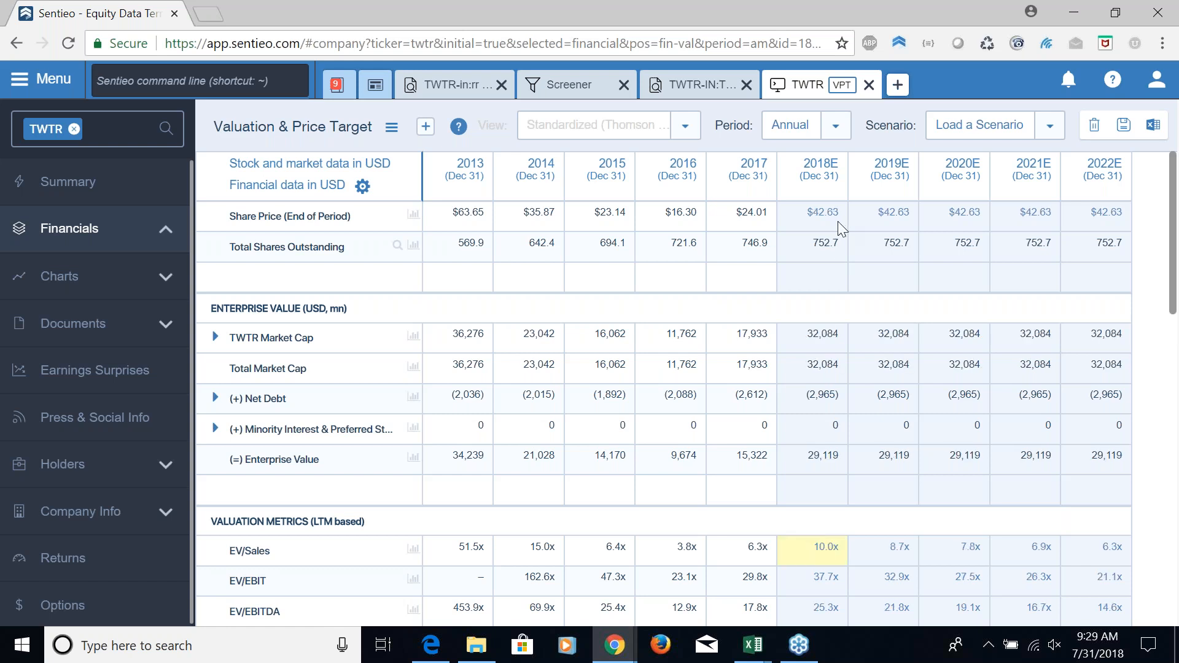
Set Twitter's 2019E EV/Sales multiple to 10x and dismiss the Slack notification
click(895, 552)
text(10)
key(Return)
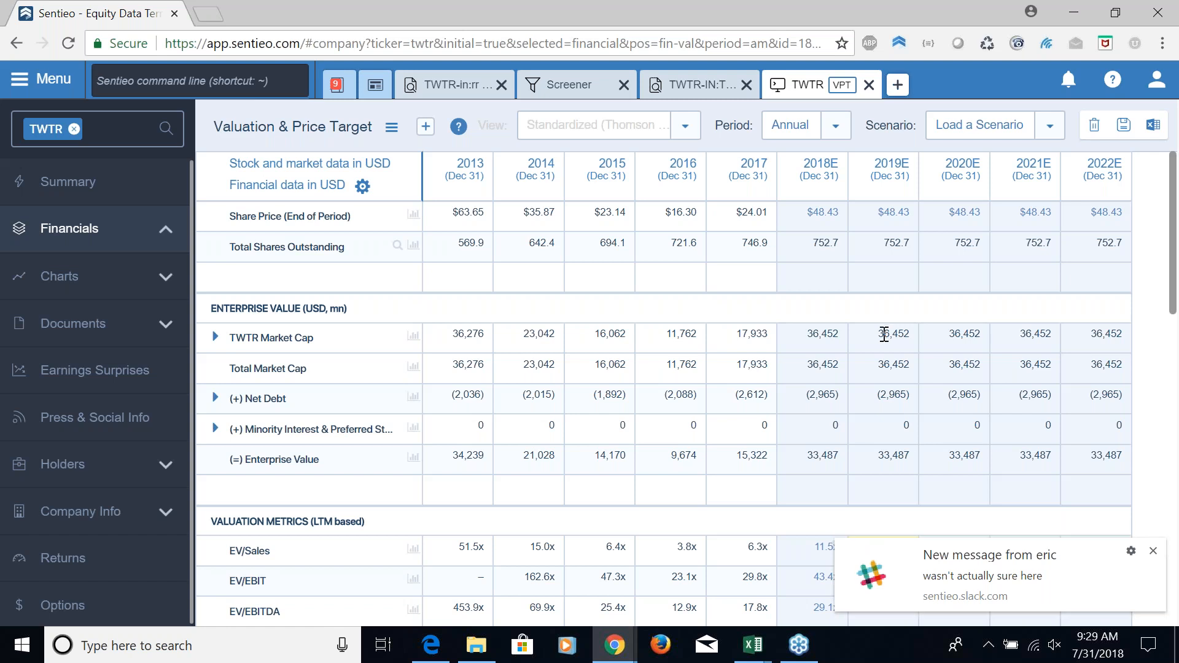
click(1152, 551)
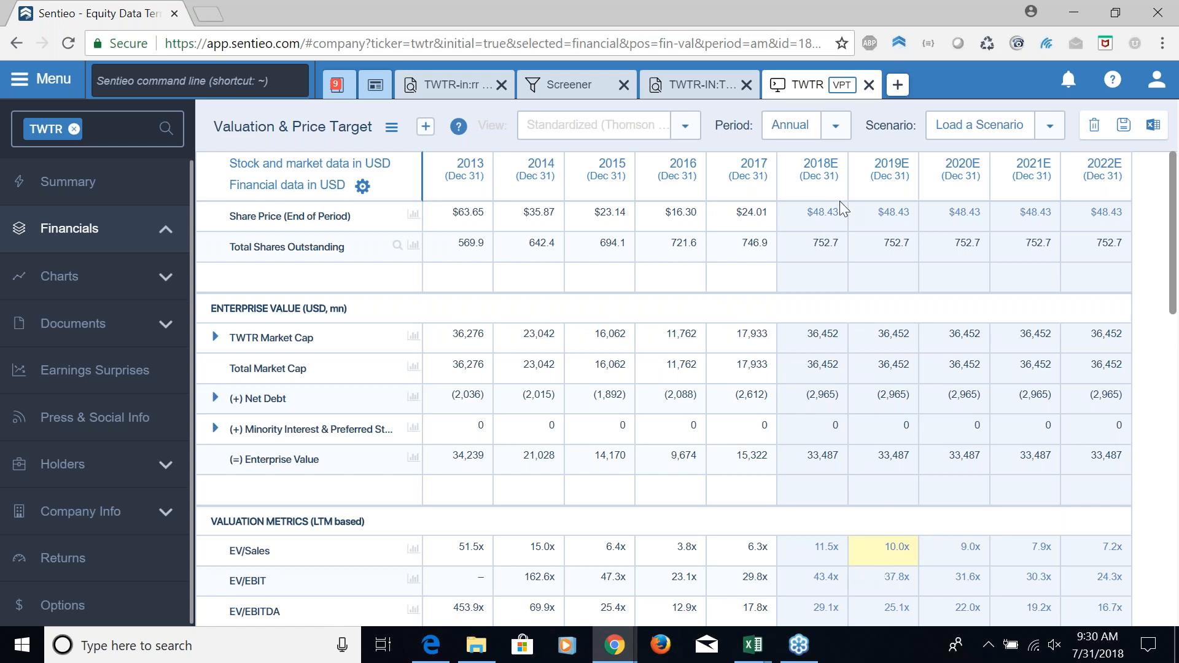
Close the Twitter Valuation & Price Target tab and the EBITDA margin transcript search tab
click(869, 86)
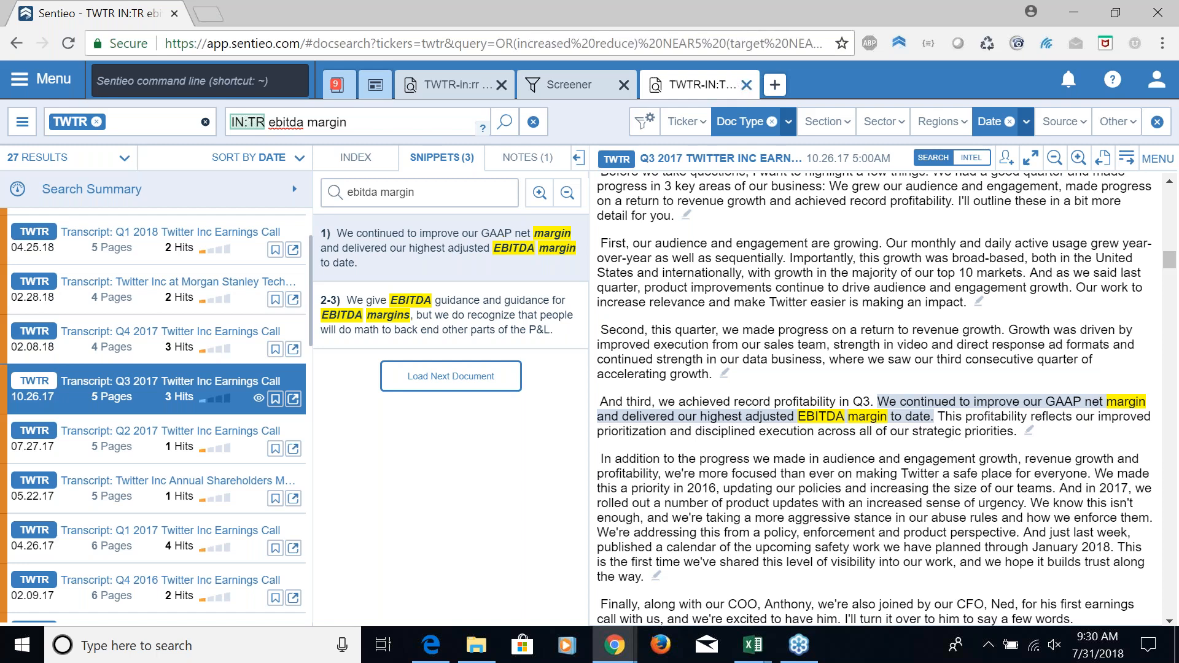
click(746, 85)
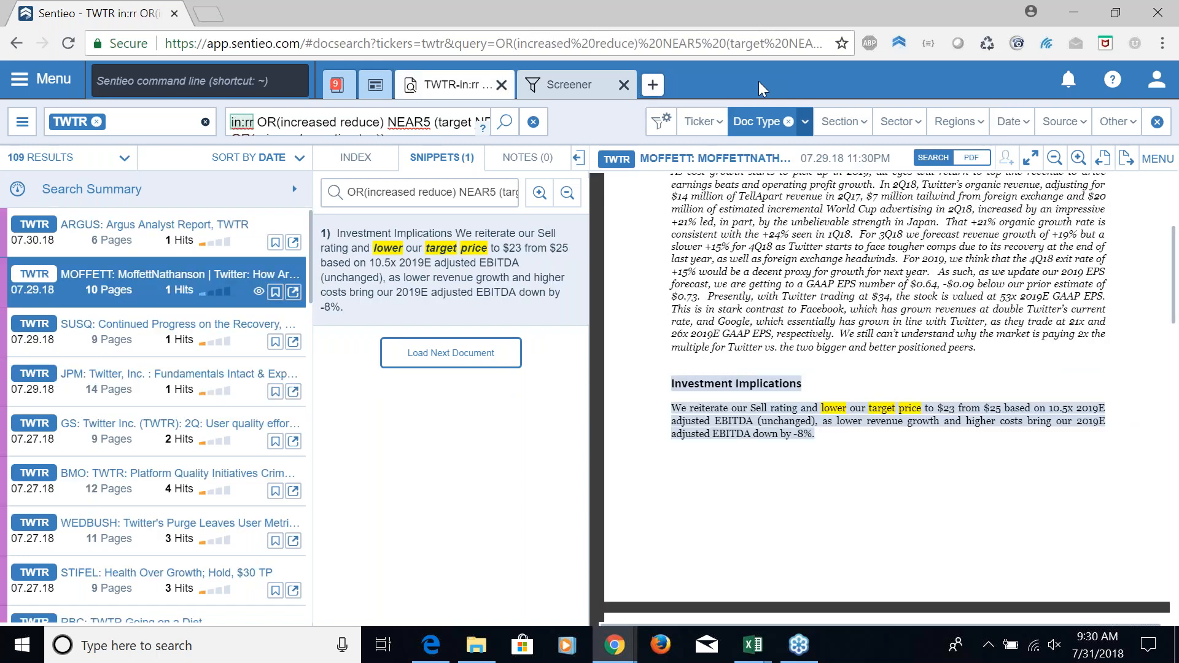
Create a new Plotter chart and add TWTR's transcript sentiment scores with the Management role as a series
click(653, 84)
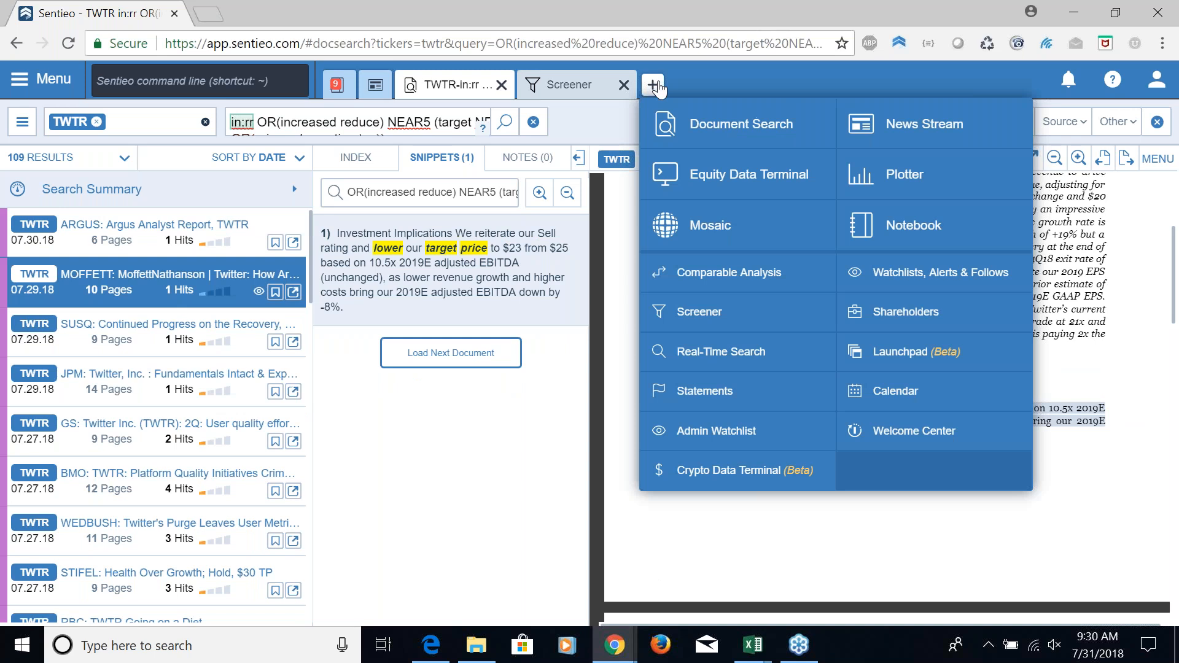
click(891, 178)
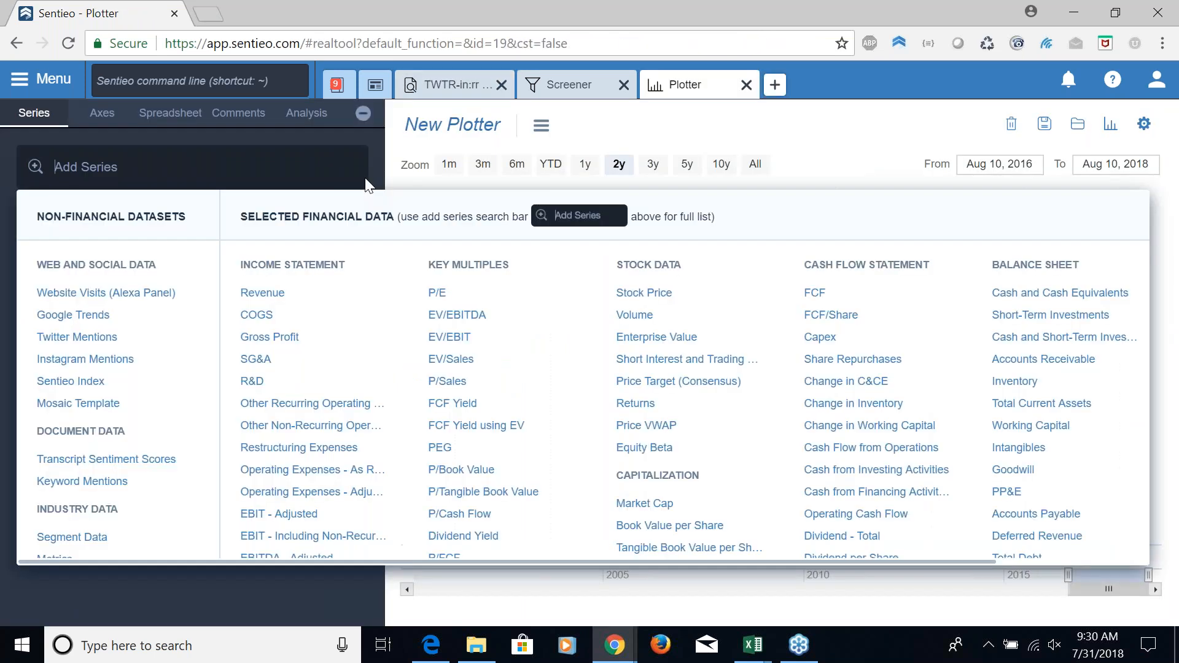
click(159, 461)
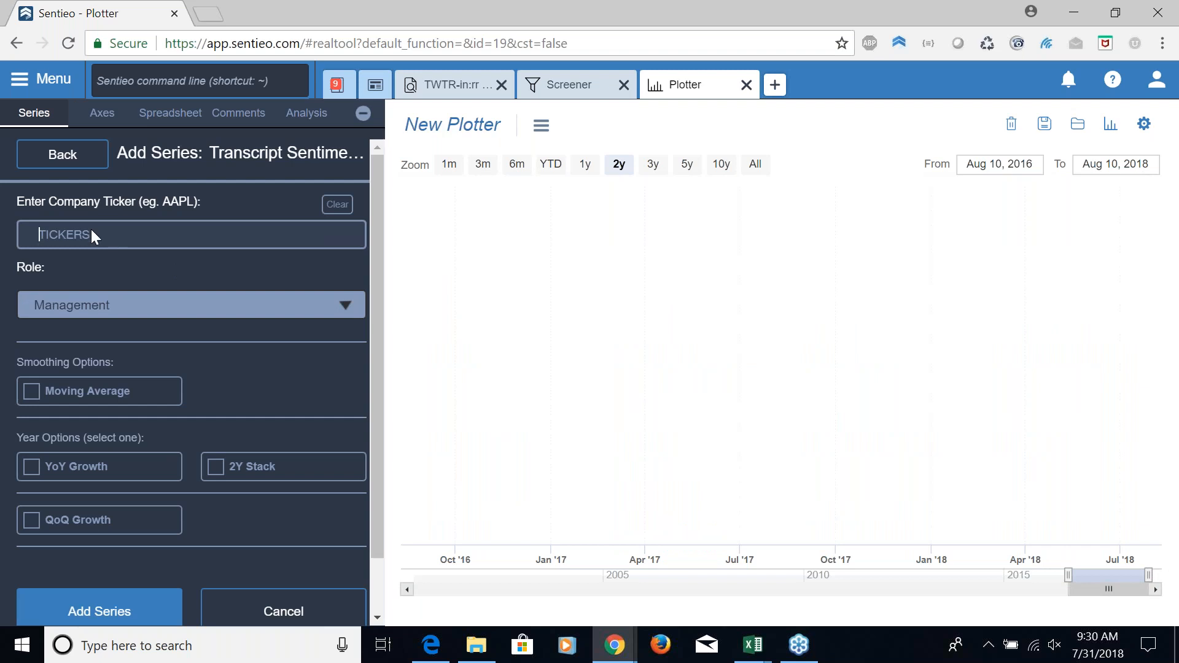
text(TWTR)
click(108, 288)
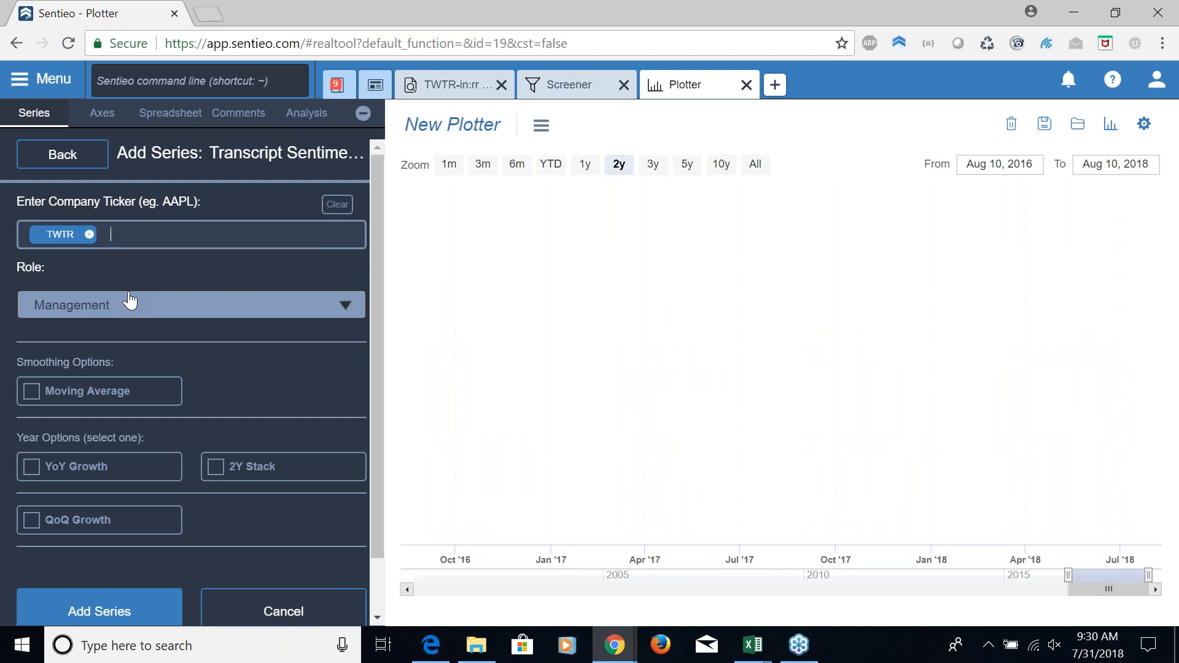
scroll(275, 558, down, 1)
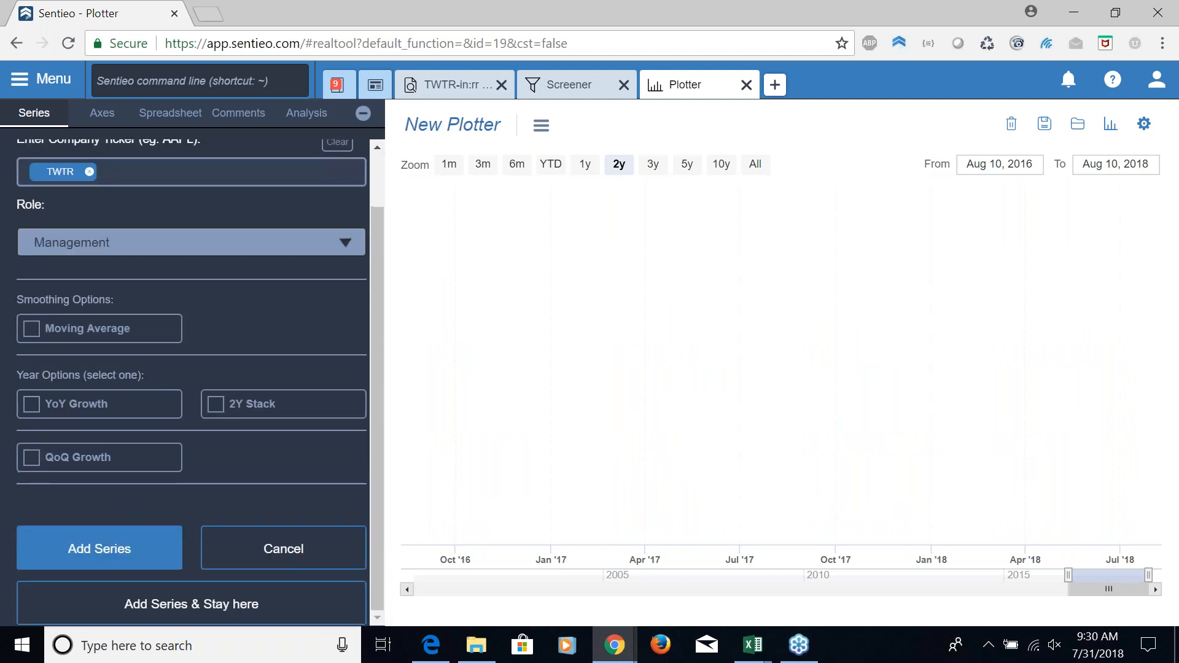
click(174, 606)
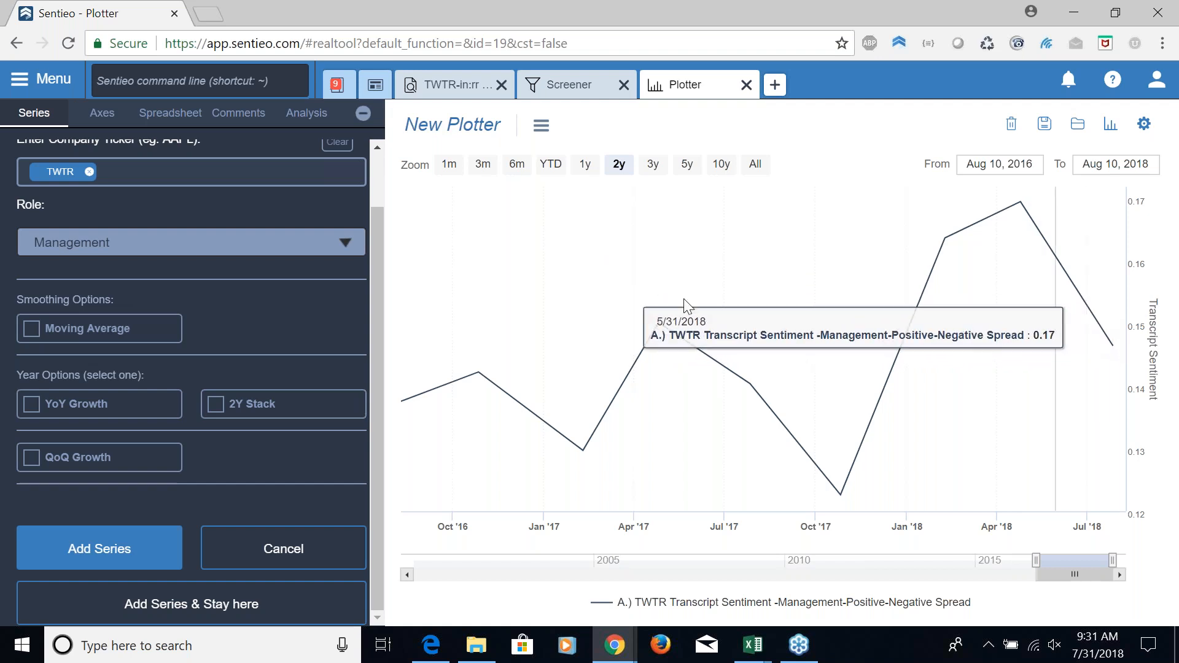
Add a second TWTR transcript sentiment series with the role set to Analyst
click(347, 244)
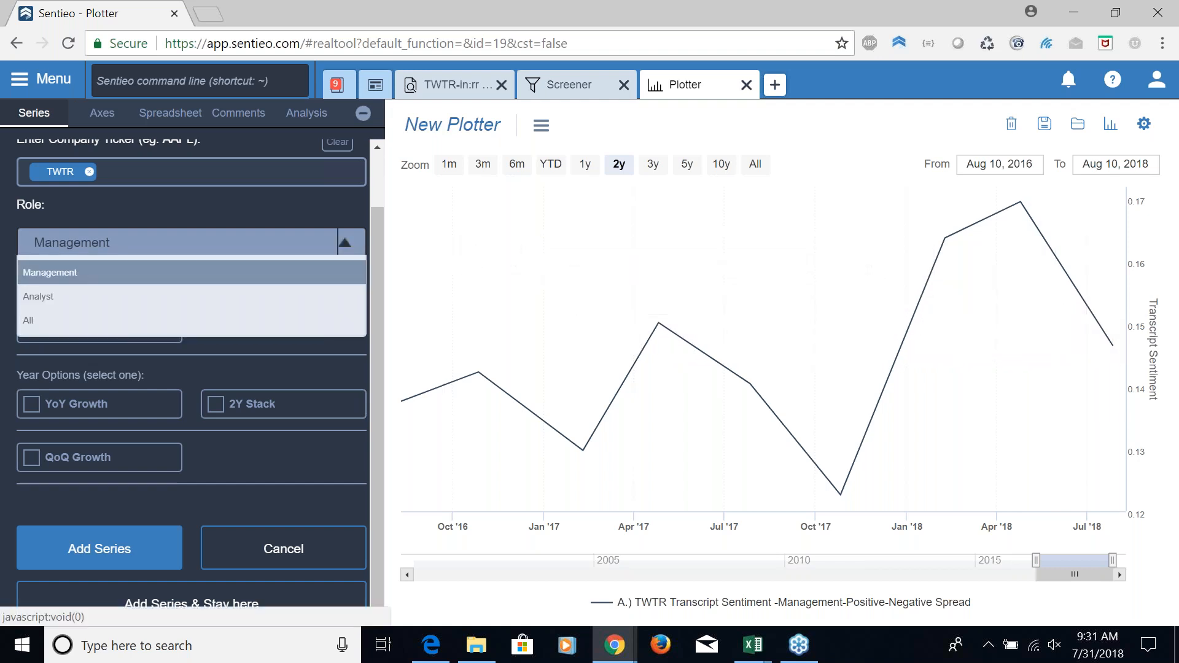
click(120, 298)
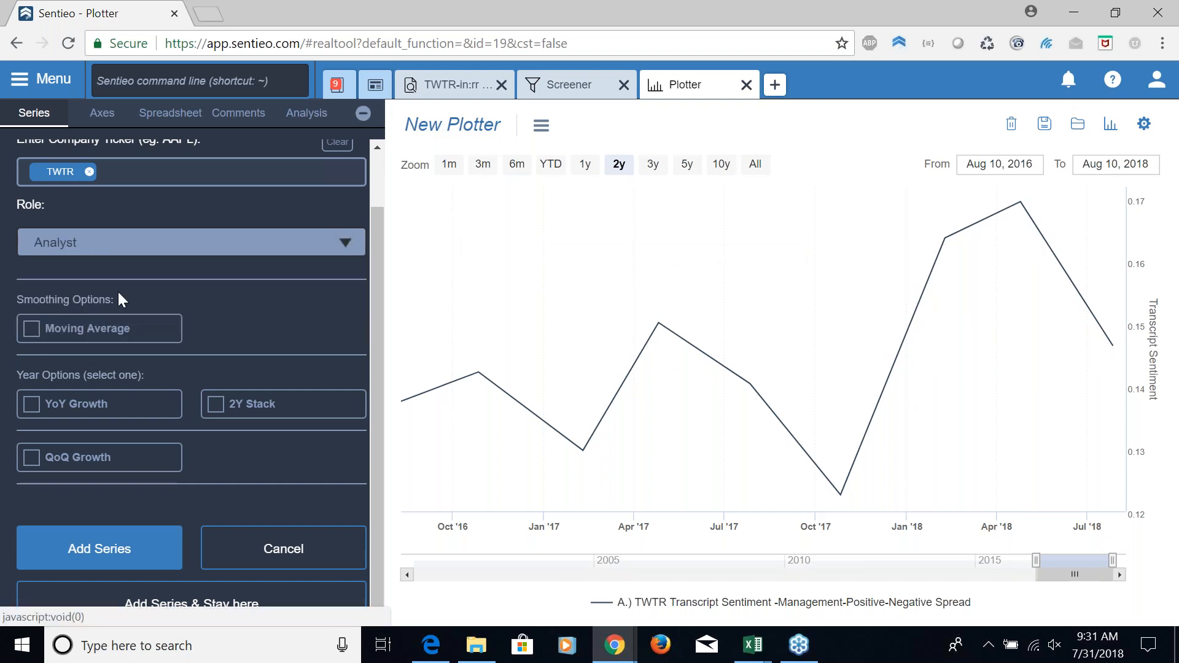
click(121, 550)
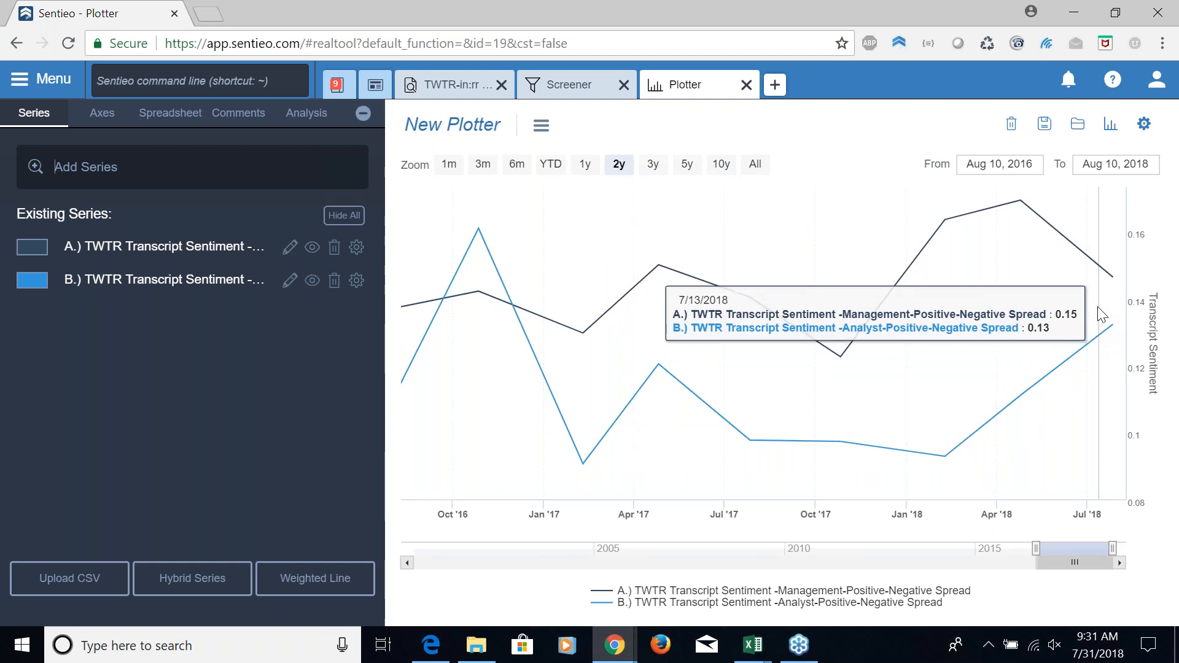
Add a hybrid series with the expression A-B to plot the management-minus-analyst sentiment difference
click(218, 591)
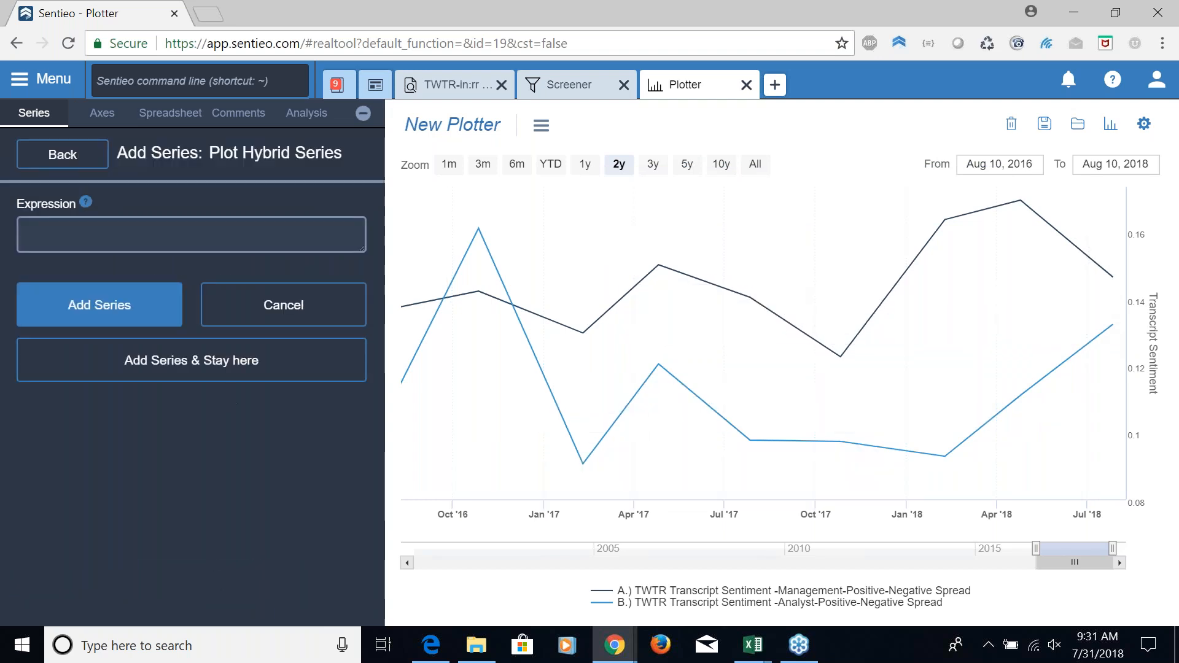
text(A-B)
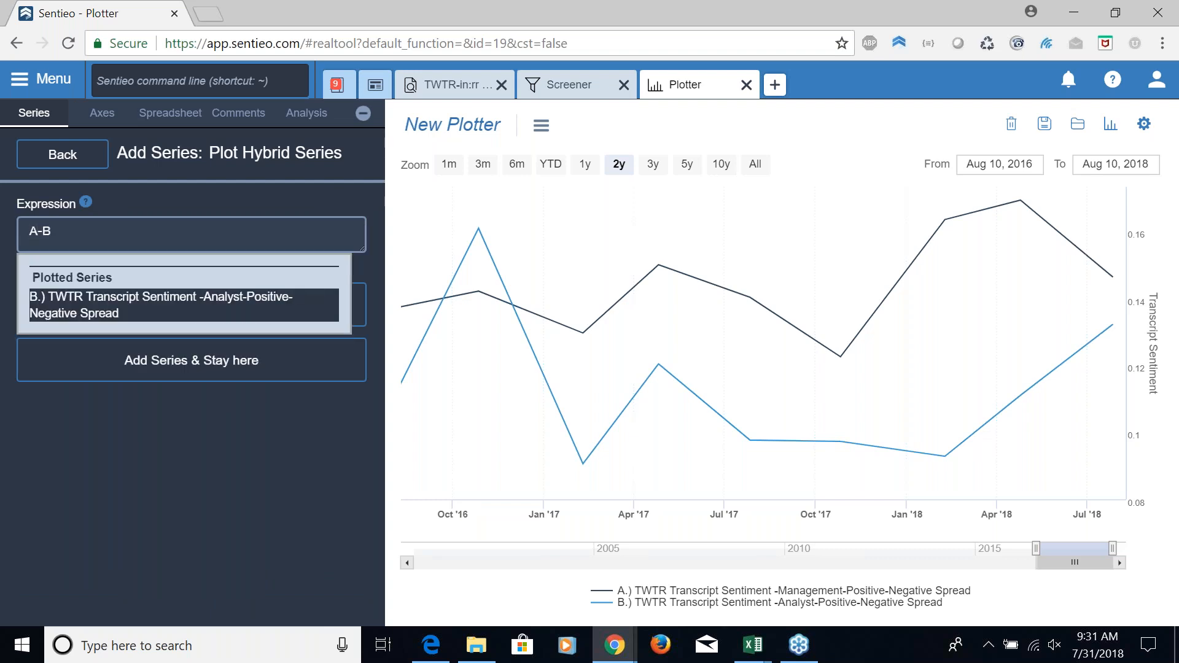
click(2, 352)
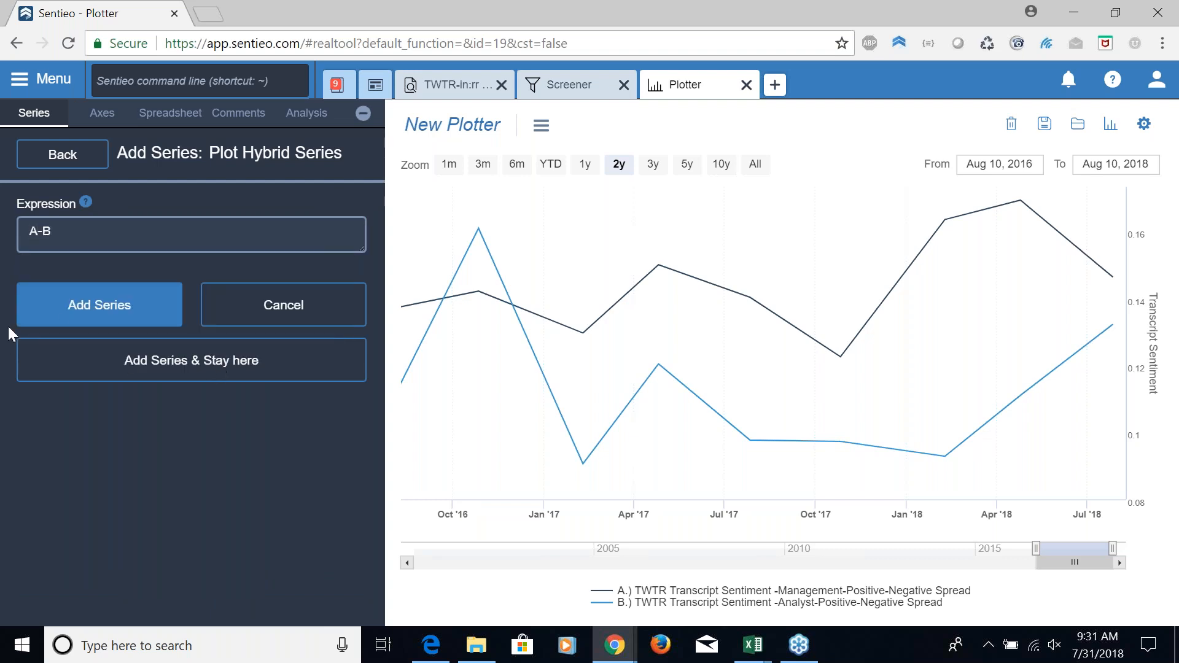
click(73, 324)
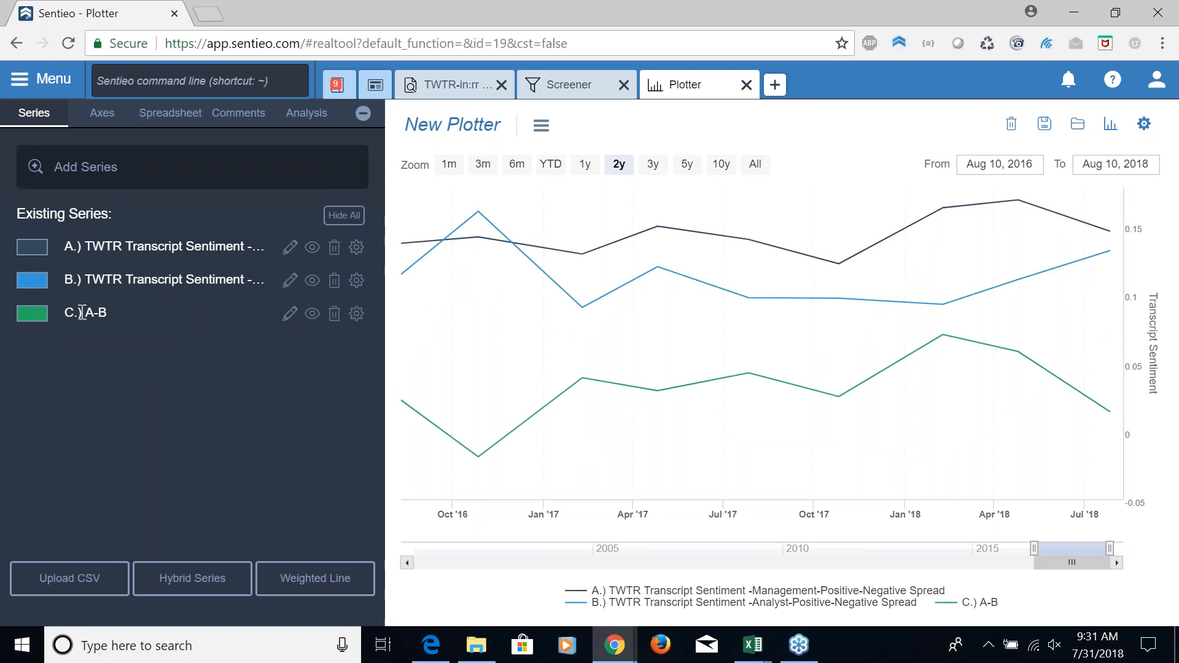
Display the A-B hybrid series as a bar chart and close its settings
click(356, 314)
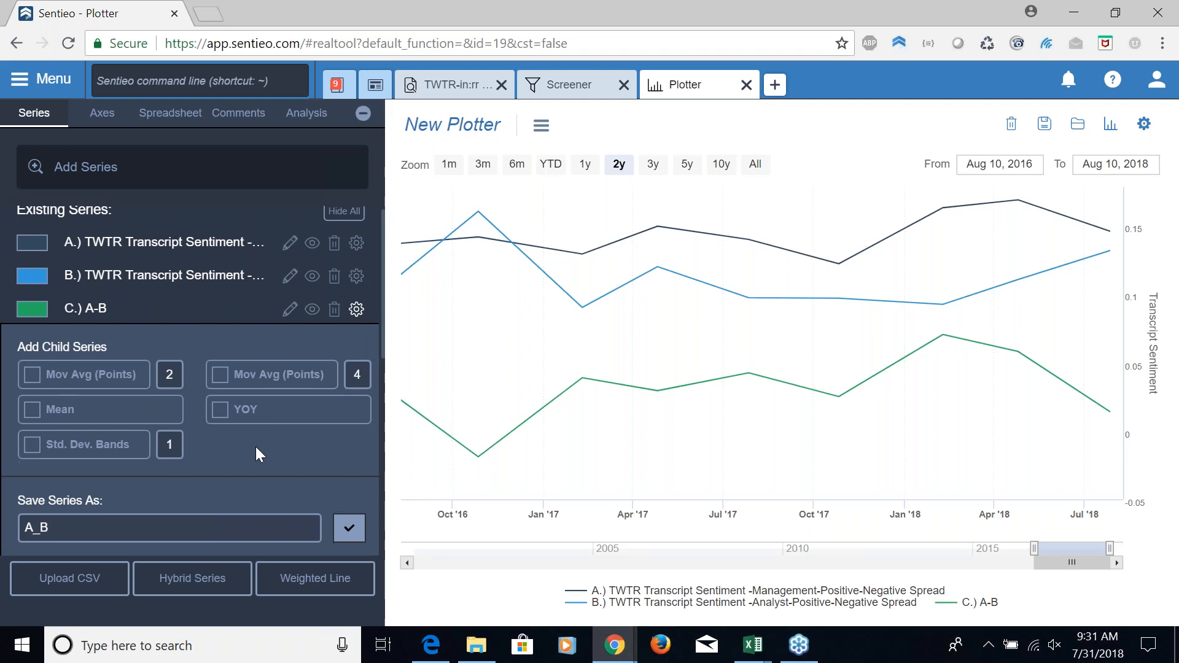
scroll(255, 447, down, 5)
scroll(256, 446, down, 2)
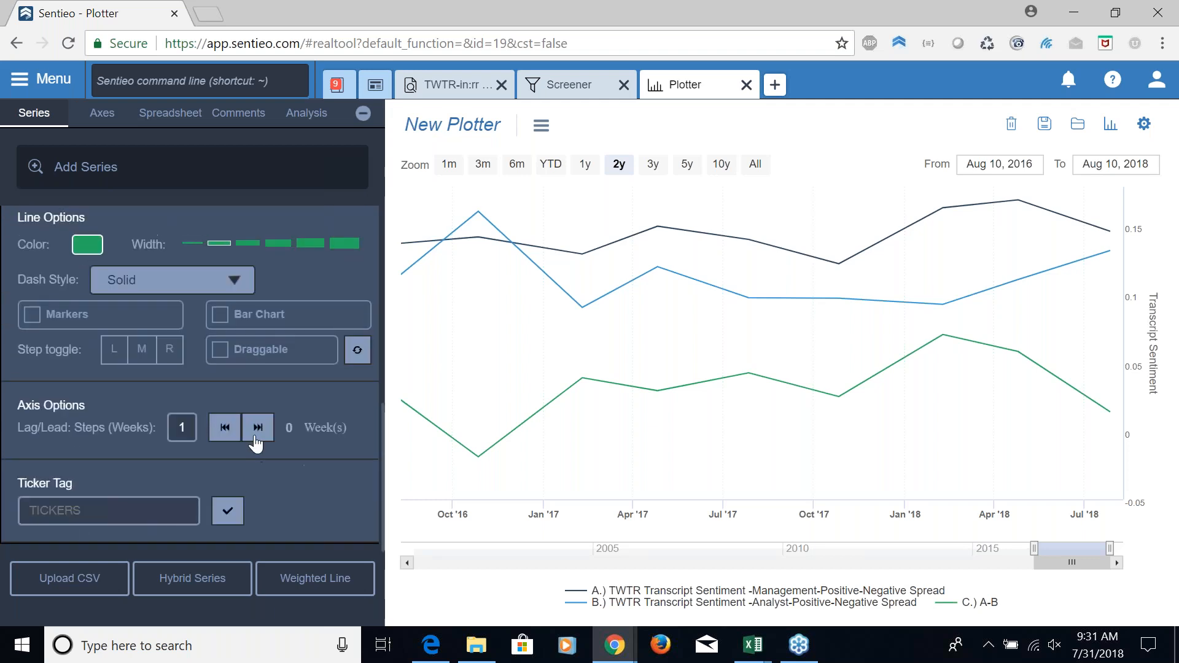
scroll(255, 369, up, 3)
click(236, 405)
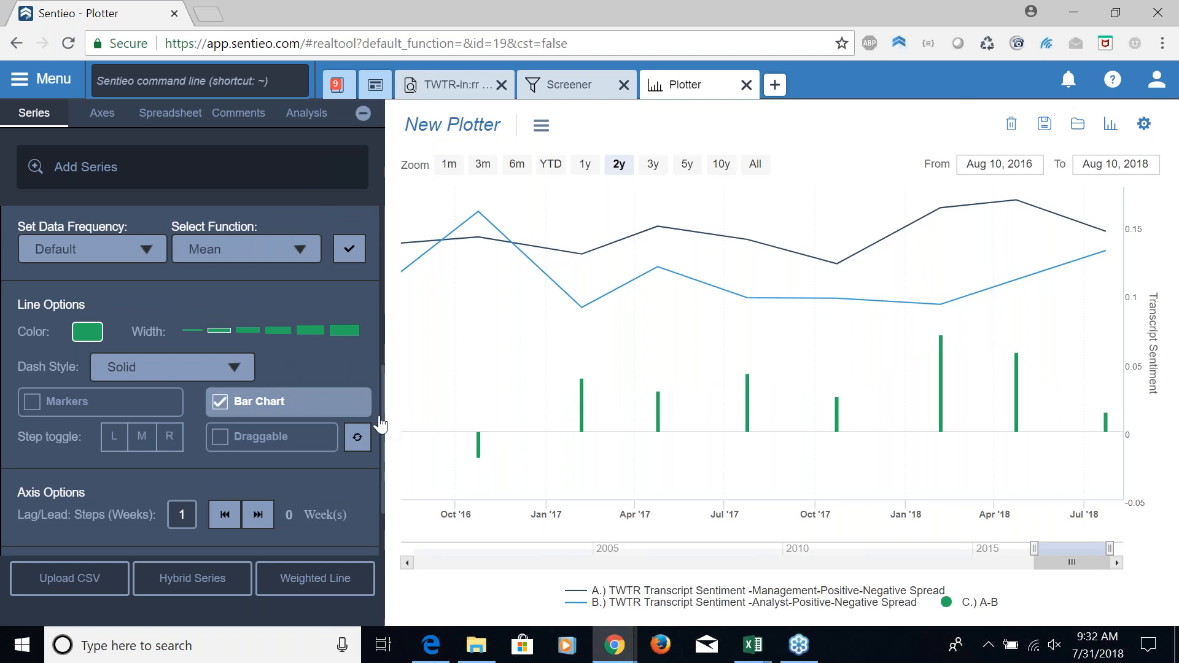
drag(380, 418, 389, 262)
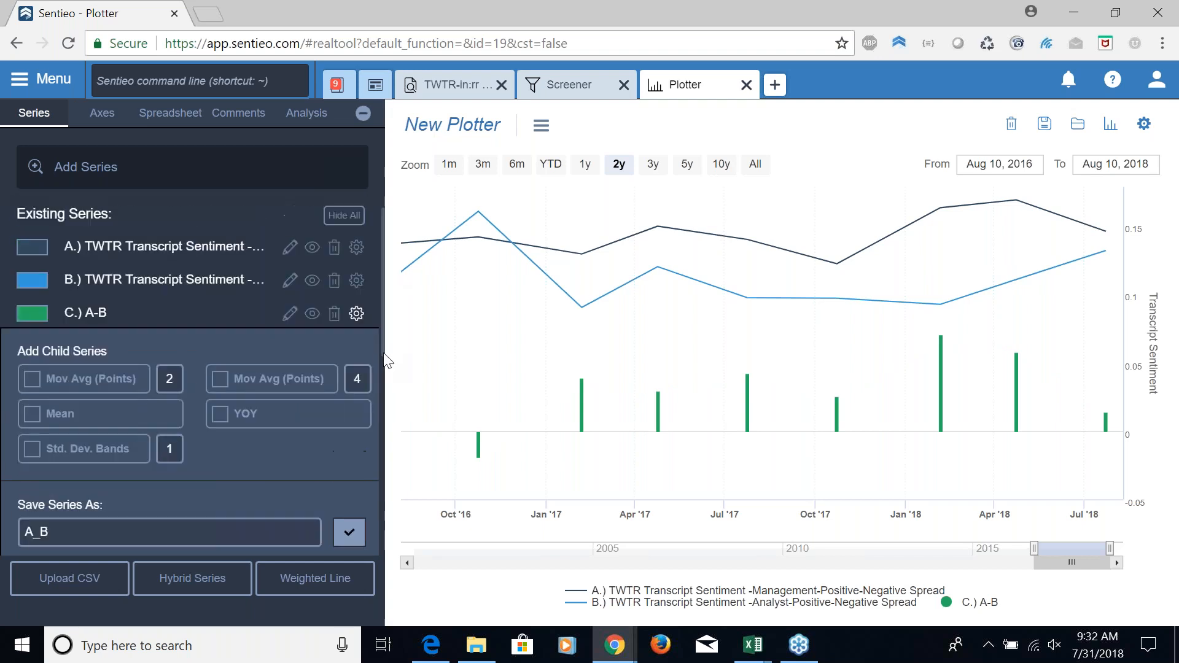
click(357, 315)
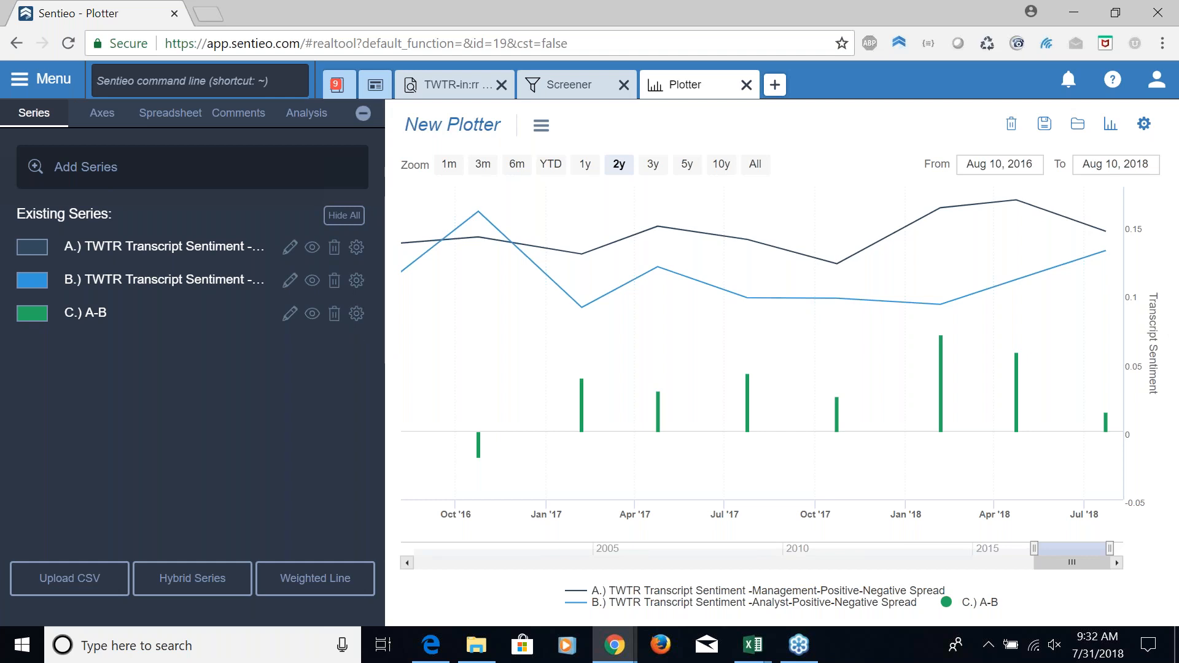
Rename the A-B hybrid series to Sent Spread, keeping its C.) prefix
click(290, 313)
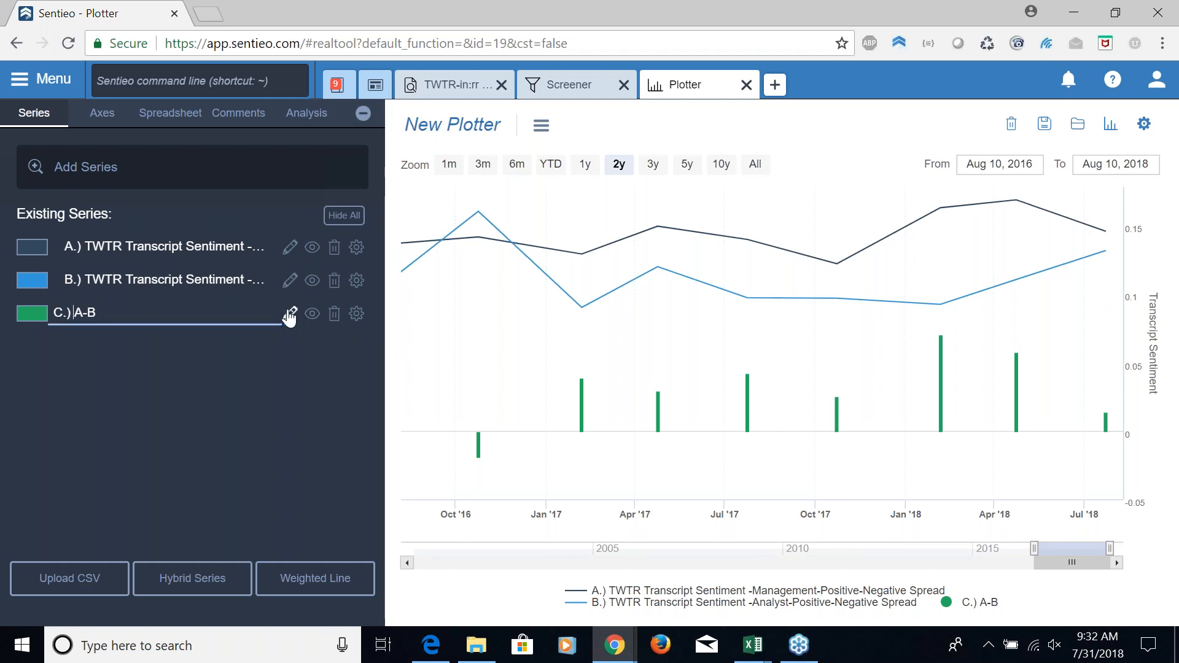
text(Sent Spra)
key(BackSpace)
text(ead)
key(shift+Right)
key(shift+Right)
key(shift+Right)
key(Delete)
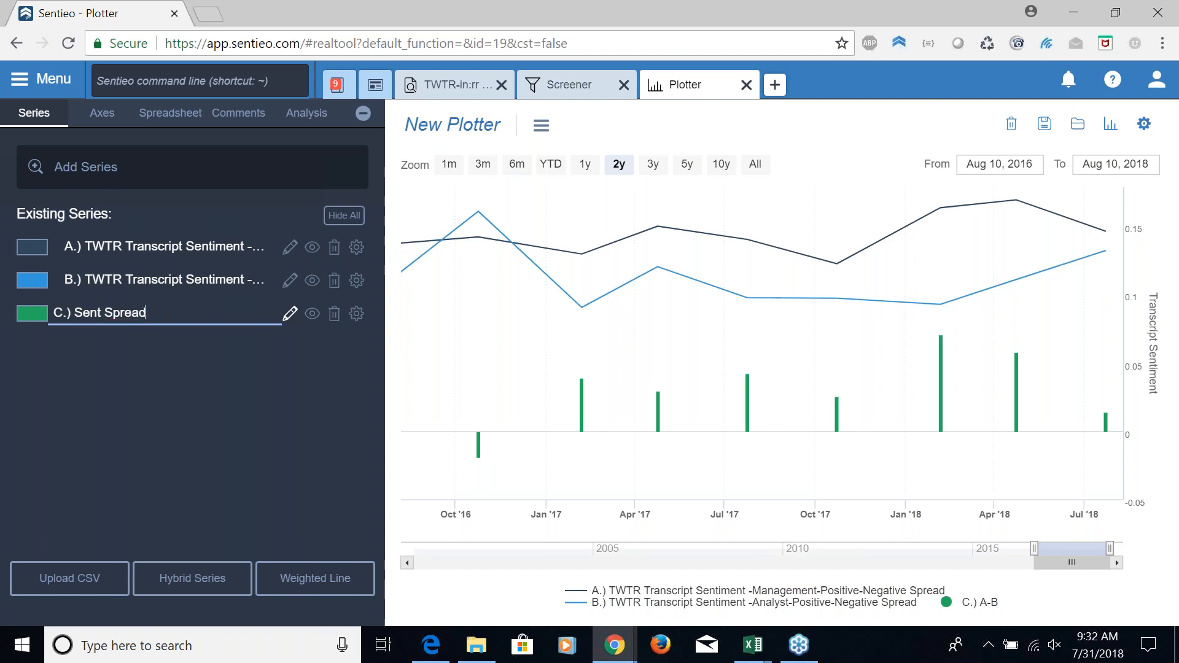
key(Return)
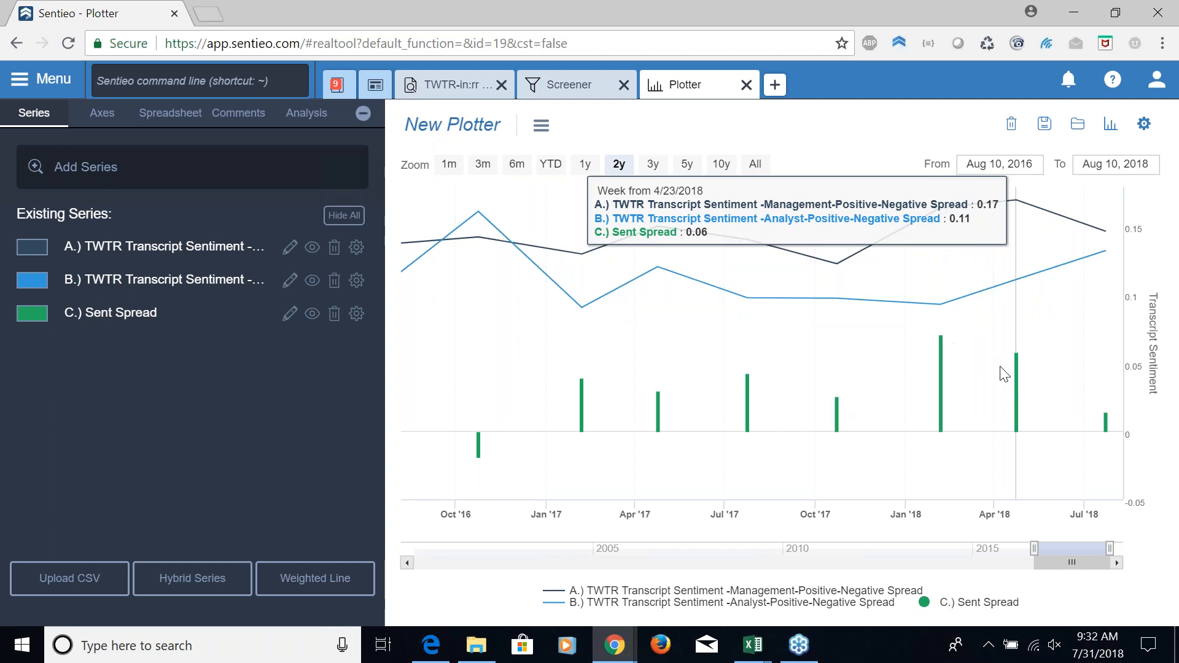
Hide the management and analyst transcript sentiment series from the chart
click(313, 247)
click(312, 283)
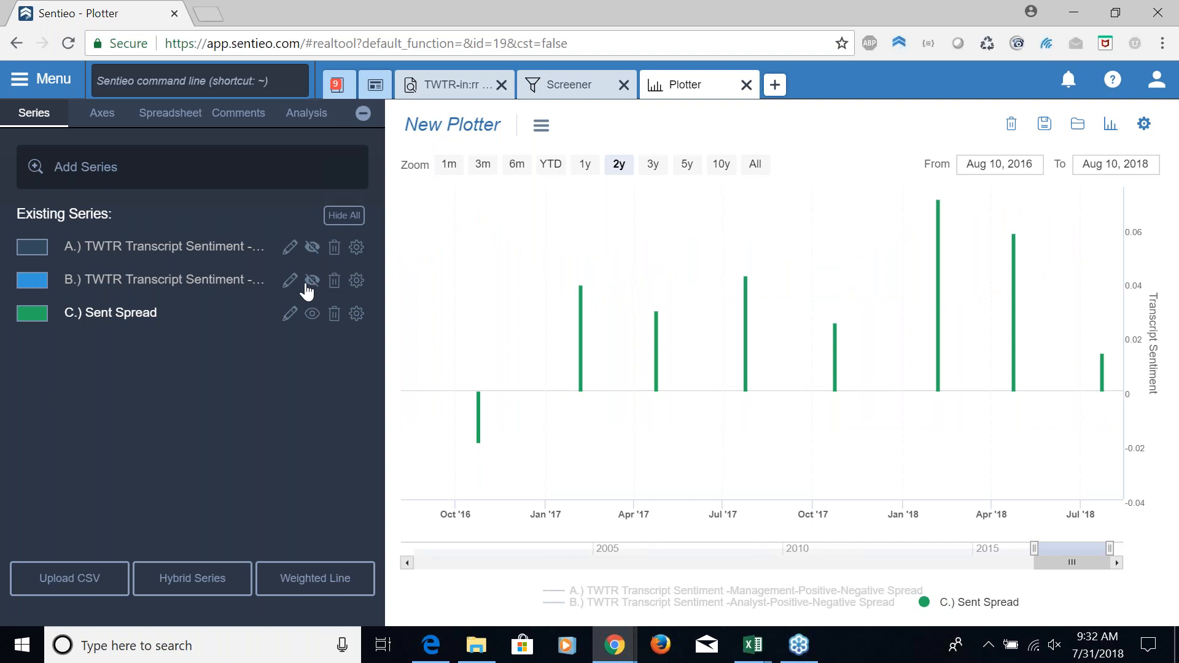
Add TWTR's stock price to the chart as a new series
click(233, 173)
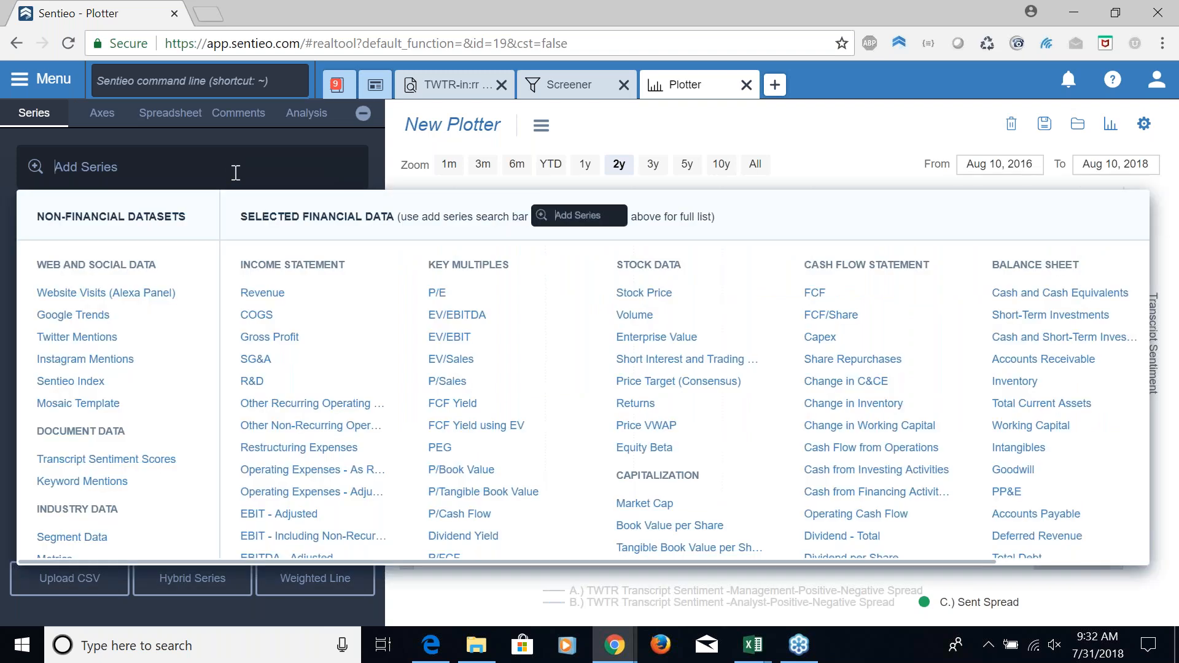
click(644, 293)
text(TWTR)
key(Return)
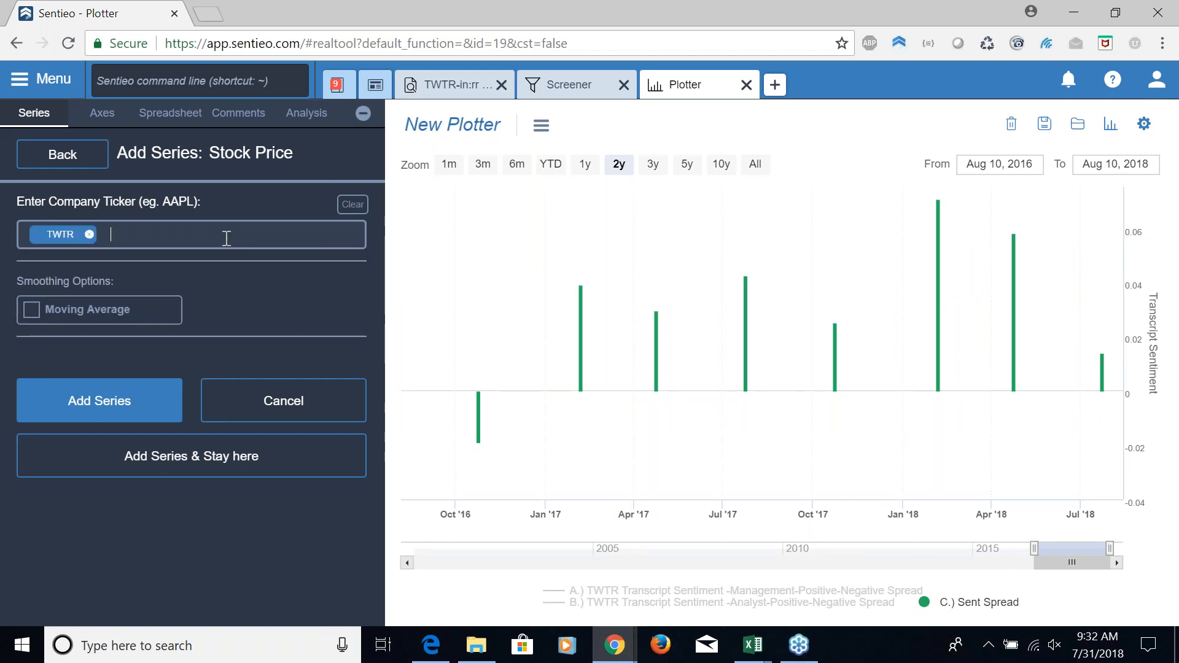
click(142, 402)
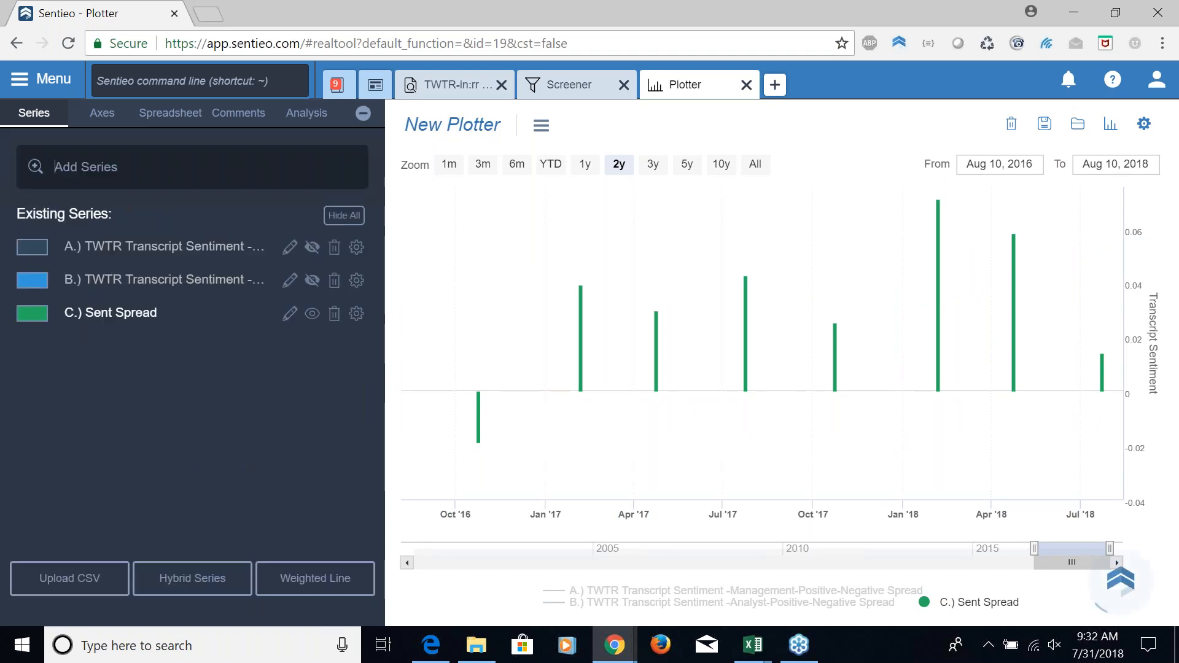
Add a P/Sales series for TWTR with the financial period set to NTM (Next 12 mths)
click(167, 178)
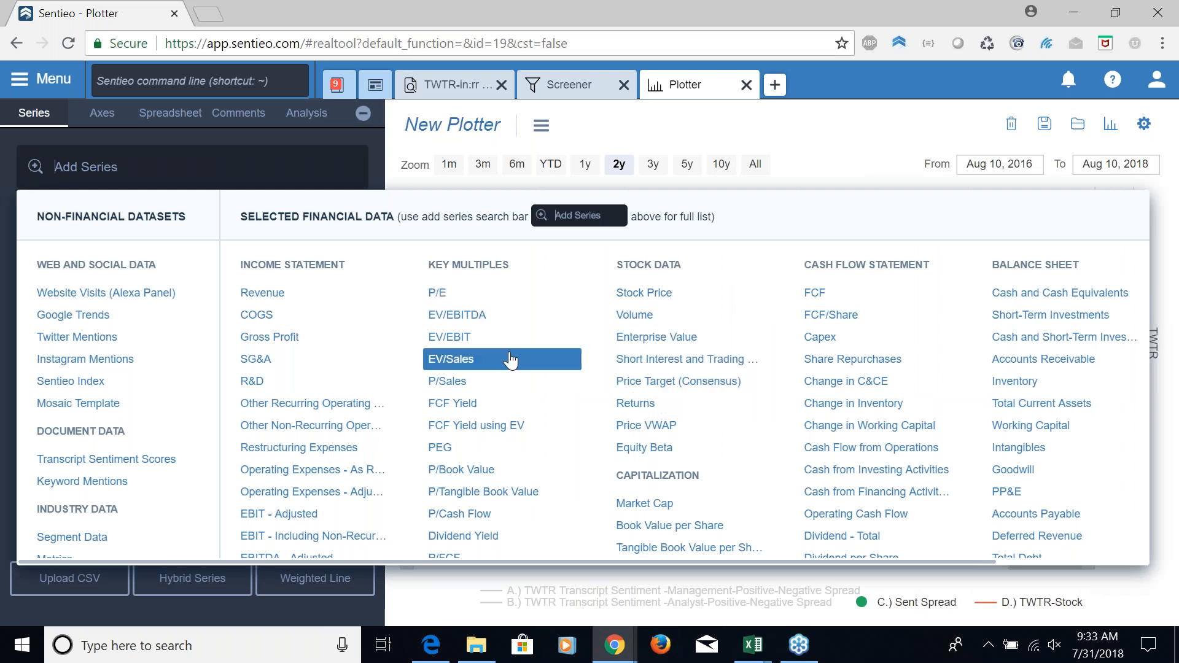
click(479, 383)
text(TWTR)
key(Return)
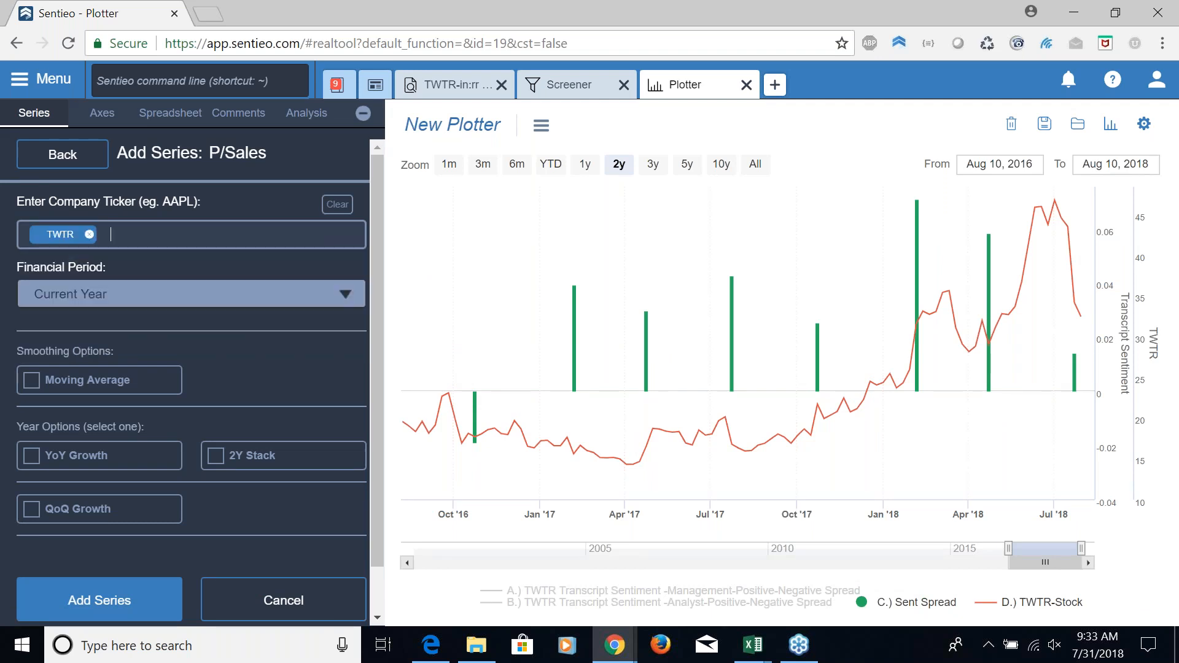
click(239, 296)
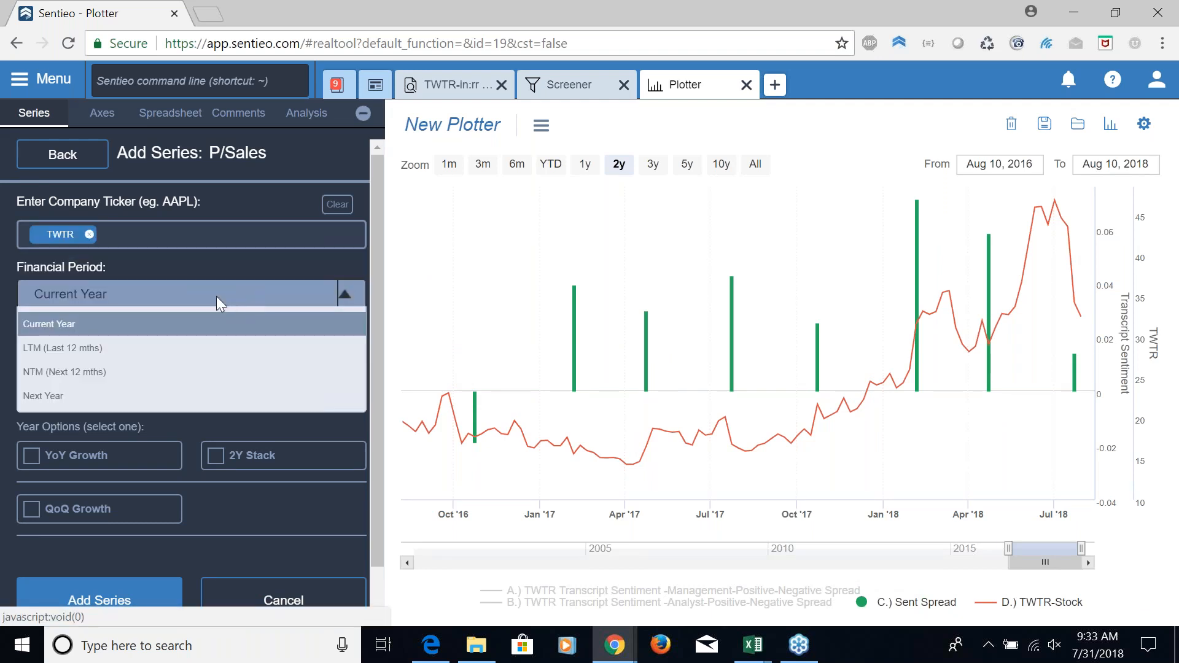
click(95, 372)
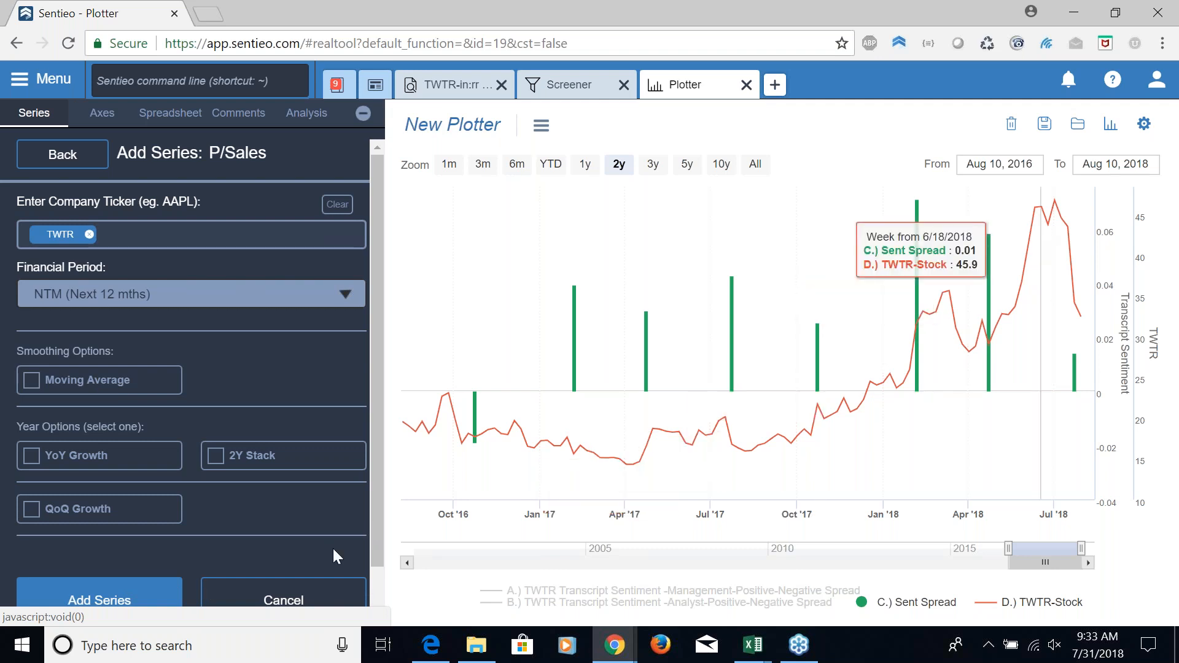
click(156, 600)
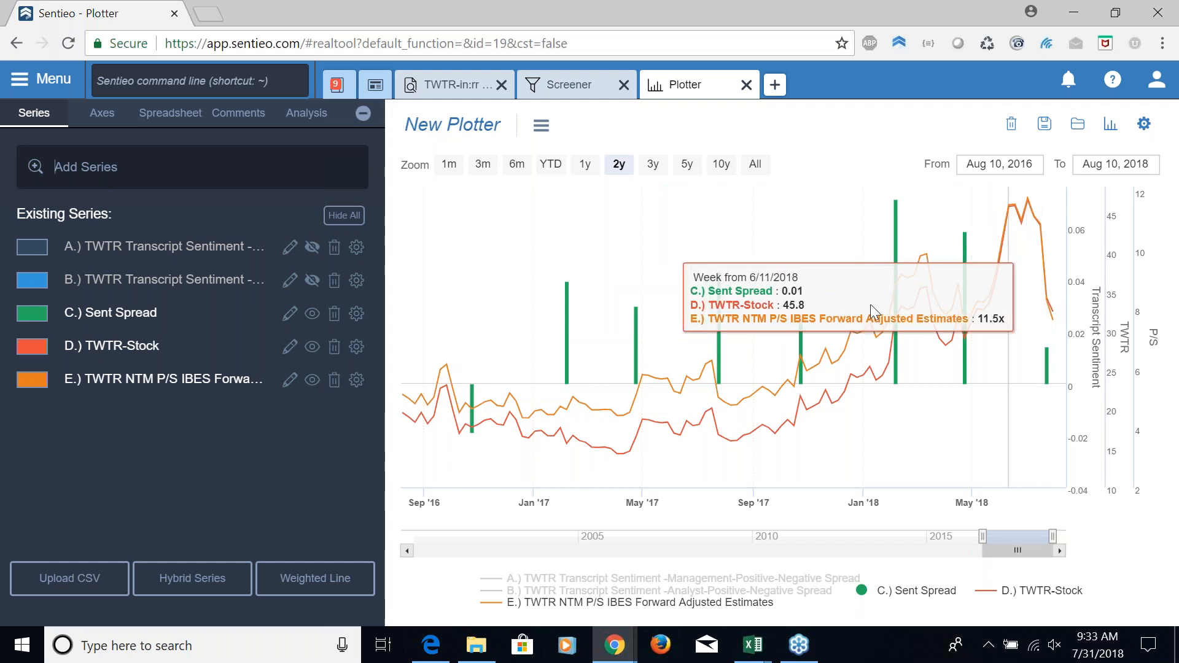
Add an EBITDA - Adjusted series for TWTR based on I/B/E/S consensus Estimates for the NTM period
click(205, 173)
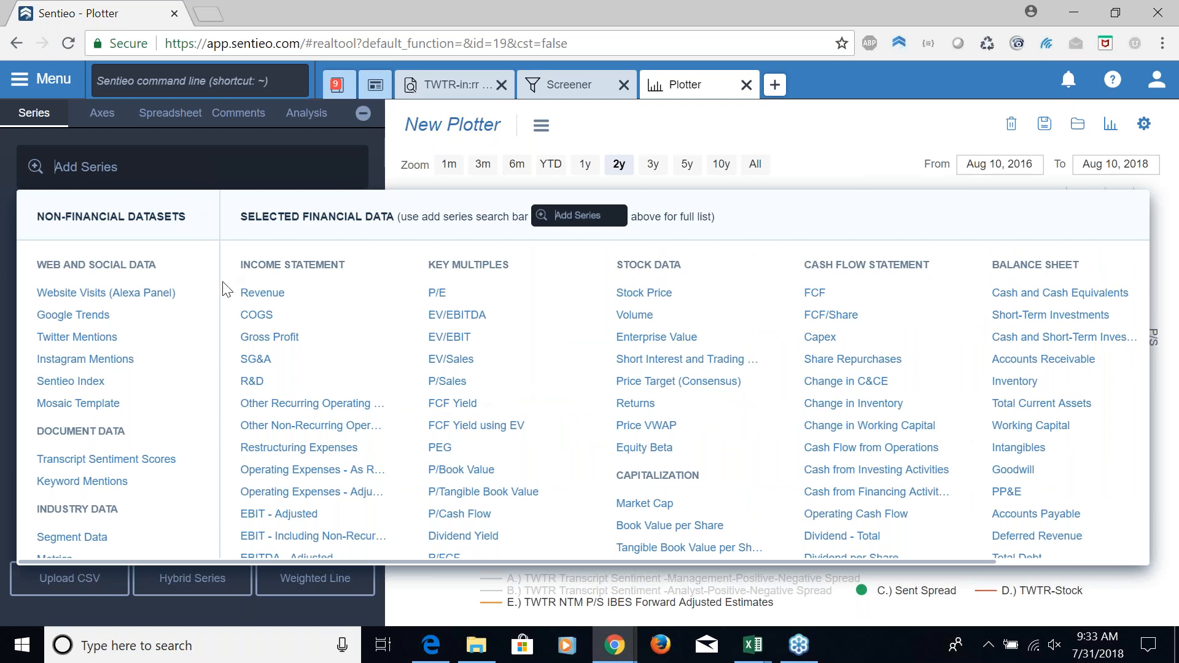
scroll(319, 420, down, 1)
scroll(318, 424, down, 5)
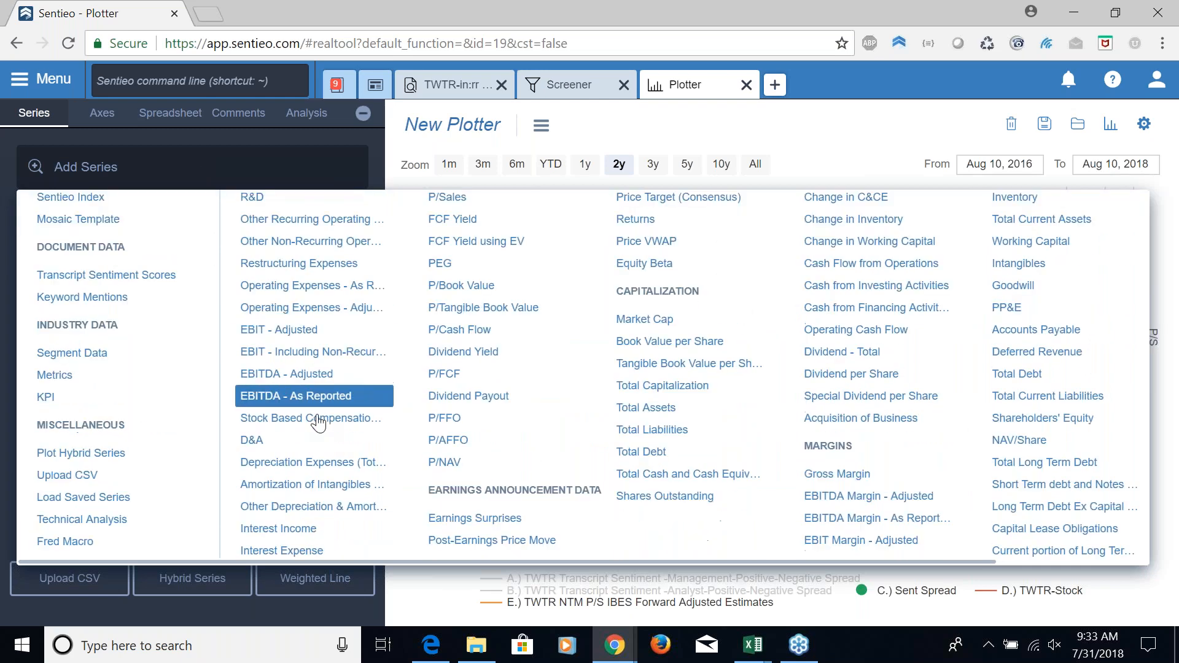
click(316, 373)
text(TWTR)
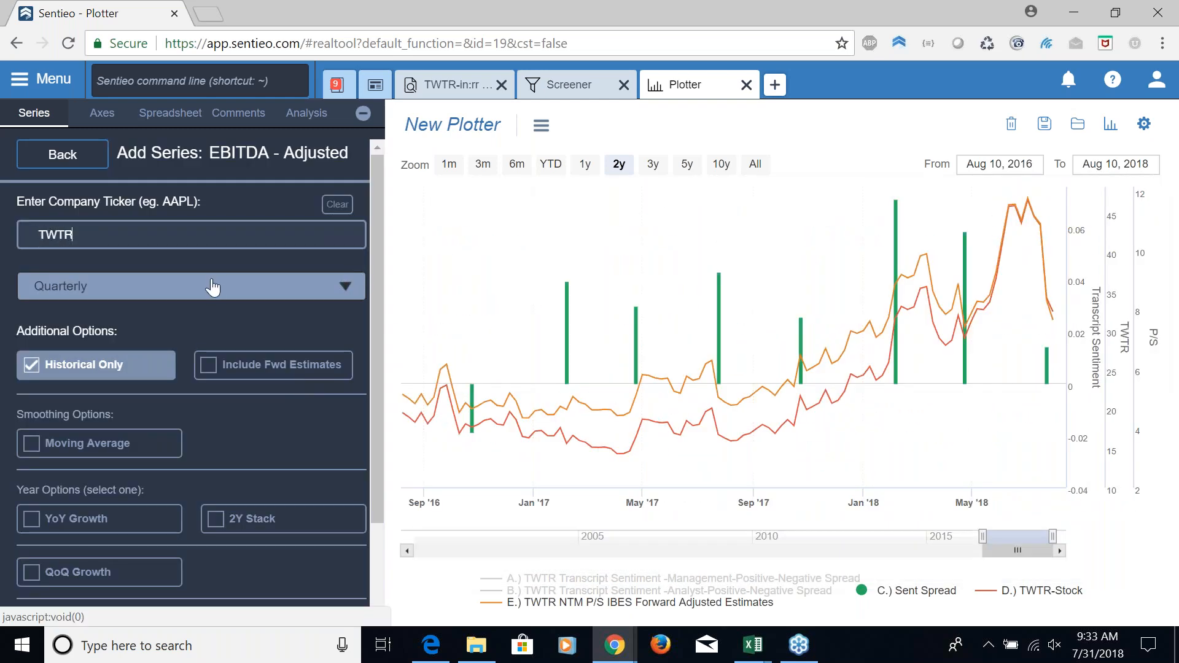
click(210, 290)
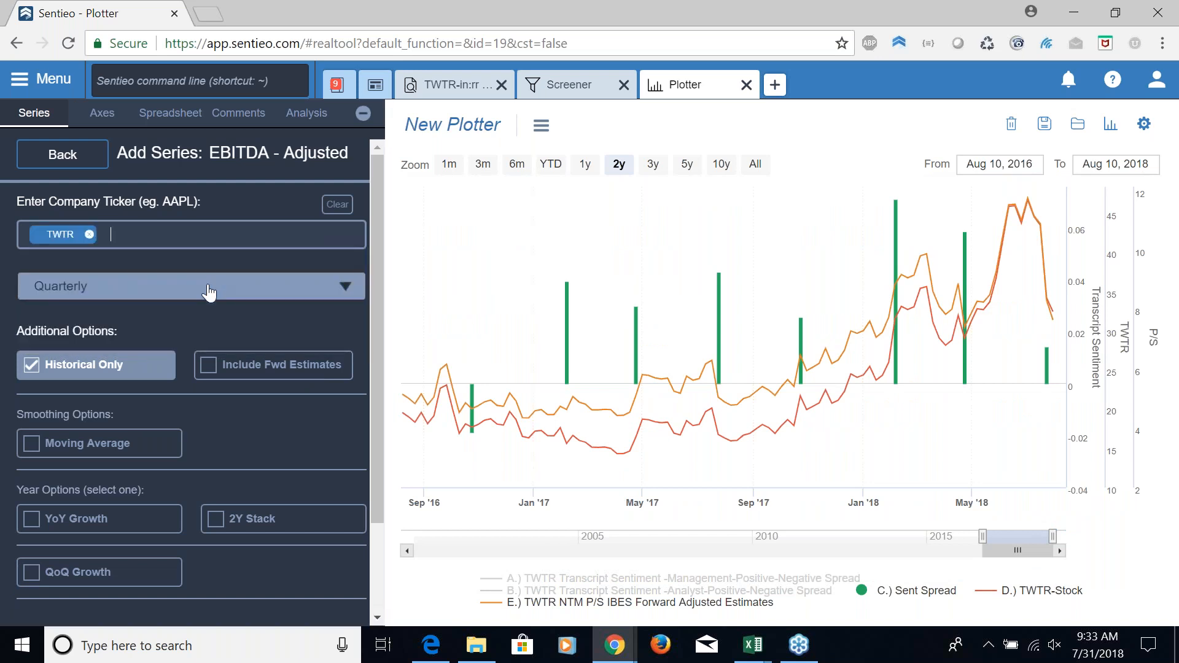
click(345, 287)
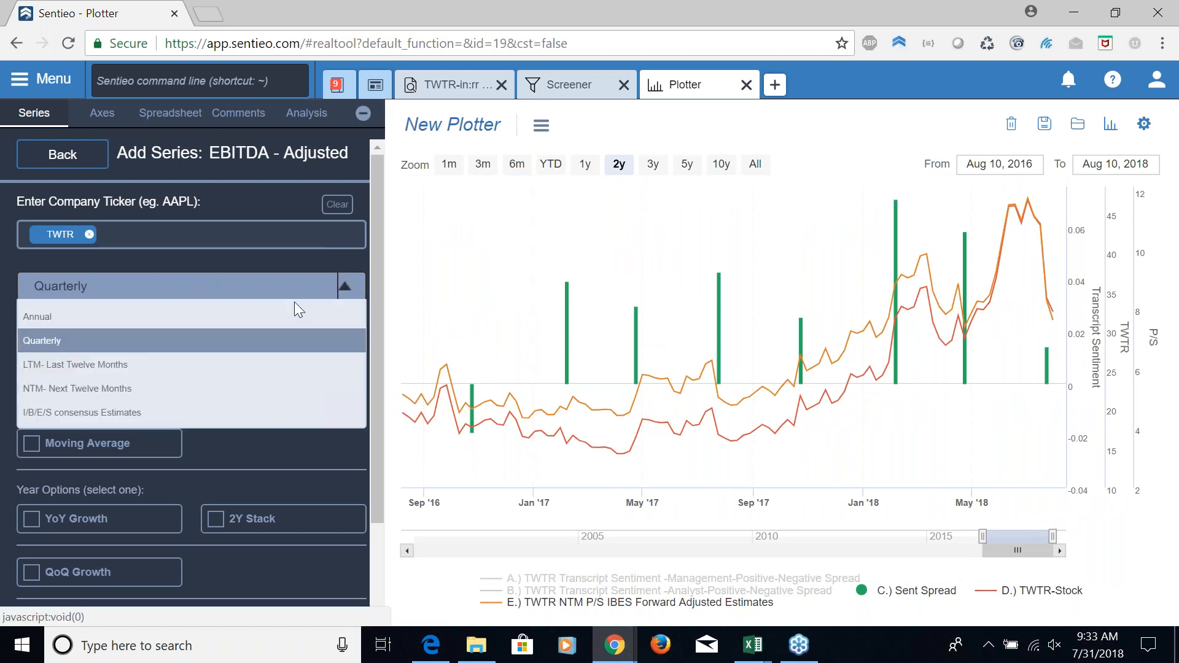
click(169, 412)
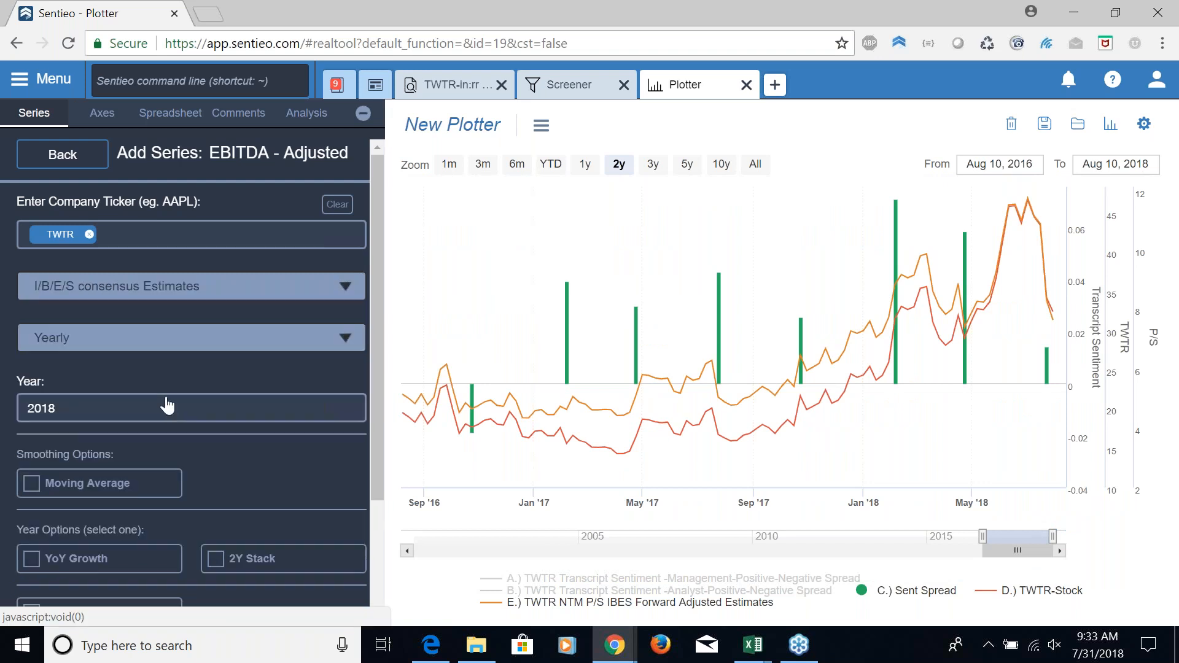
click(190, 355)
click(157, 489)
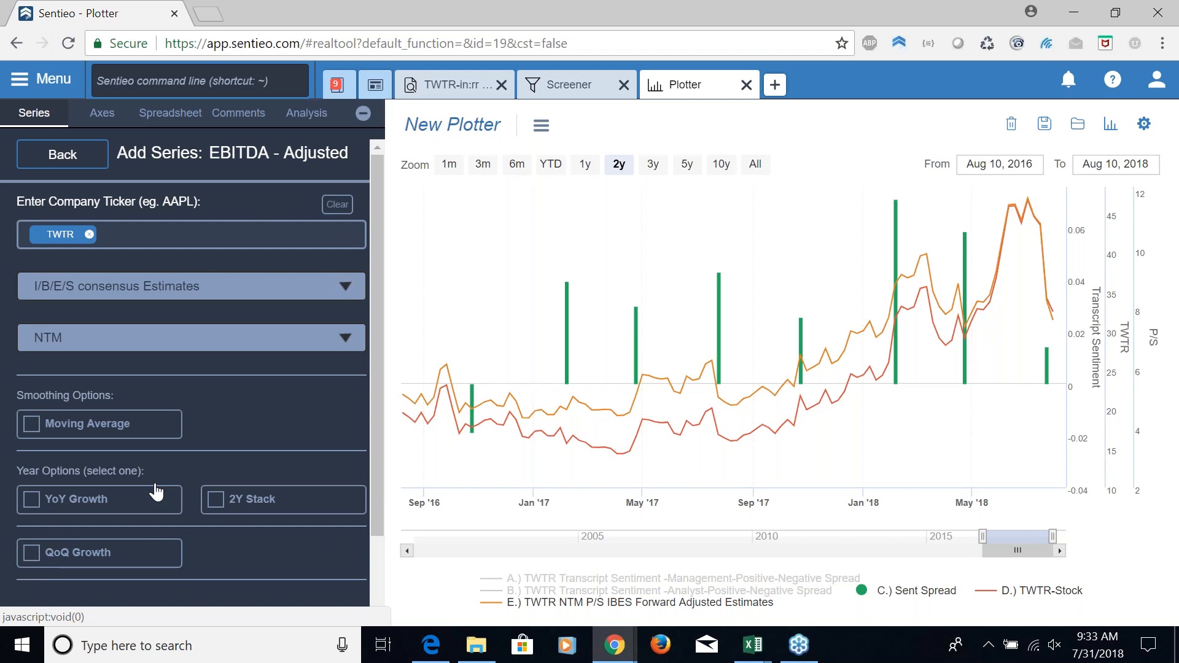
scroll(373, 458, down, 3)
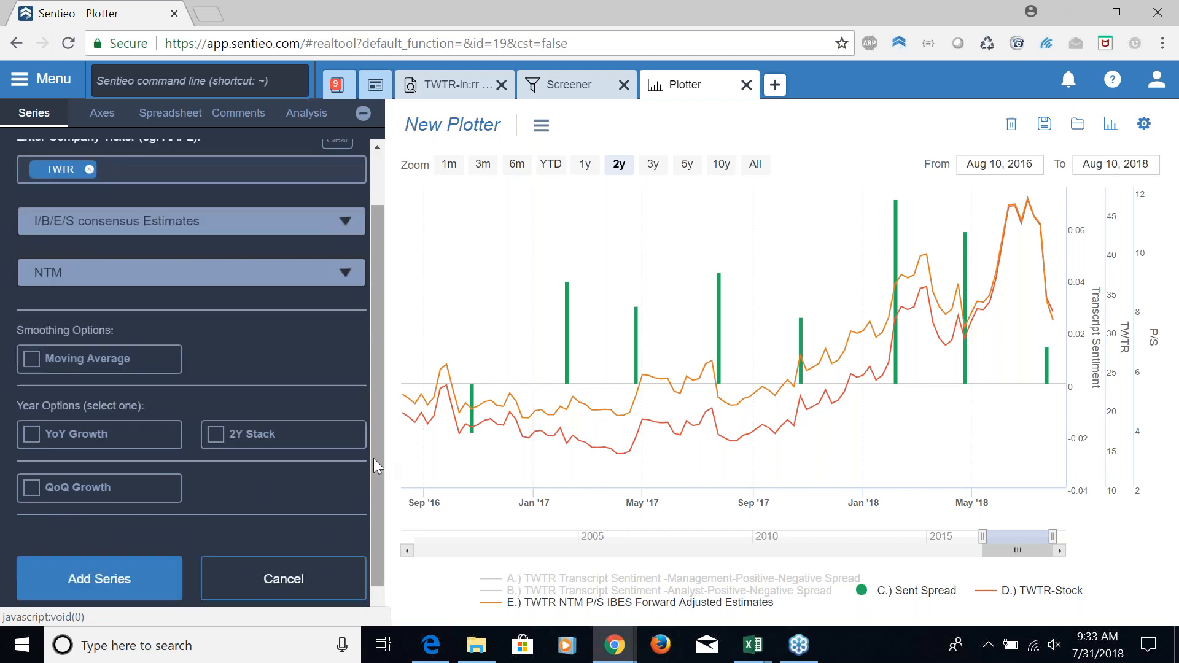
click(155, 547)
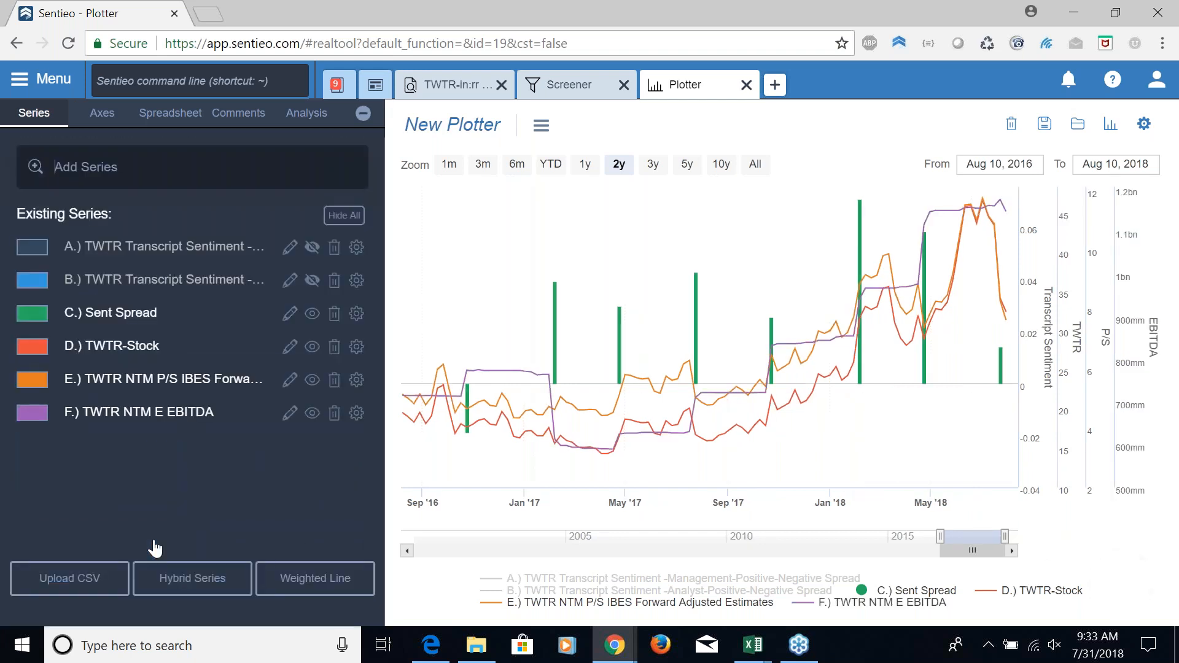
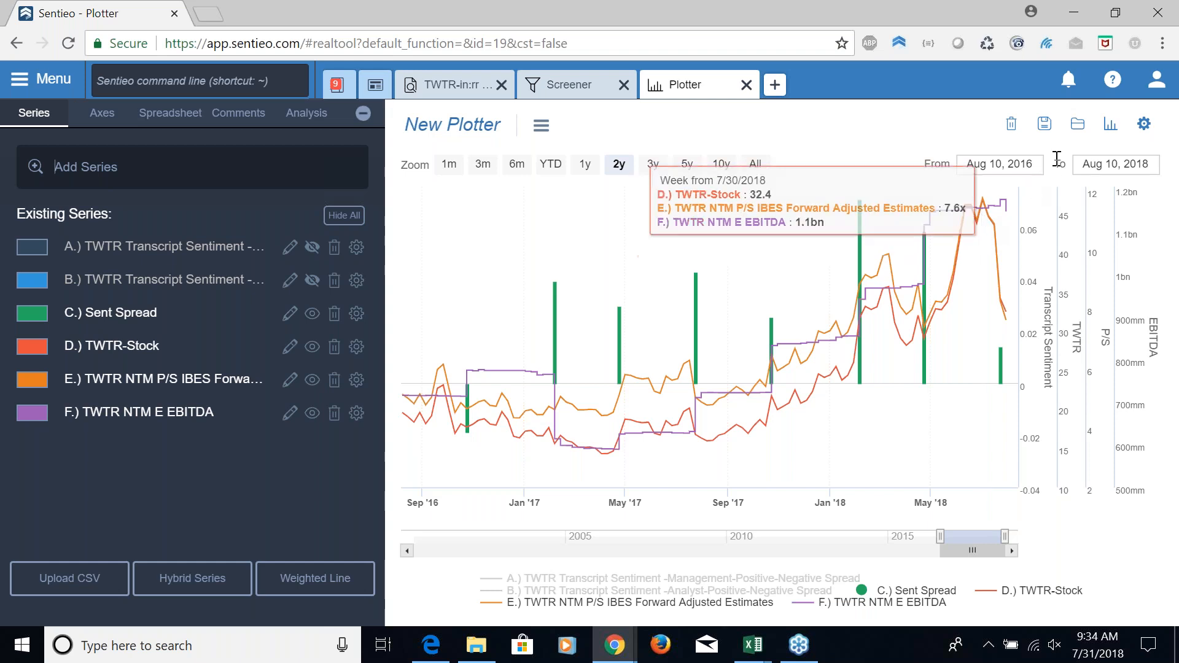
Start saving the plotter under the name "TWTR Sentiment Estimate Considerations"
click(1044, 123)
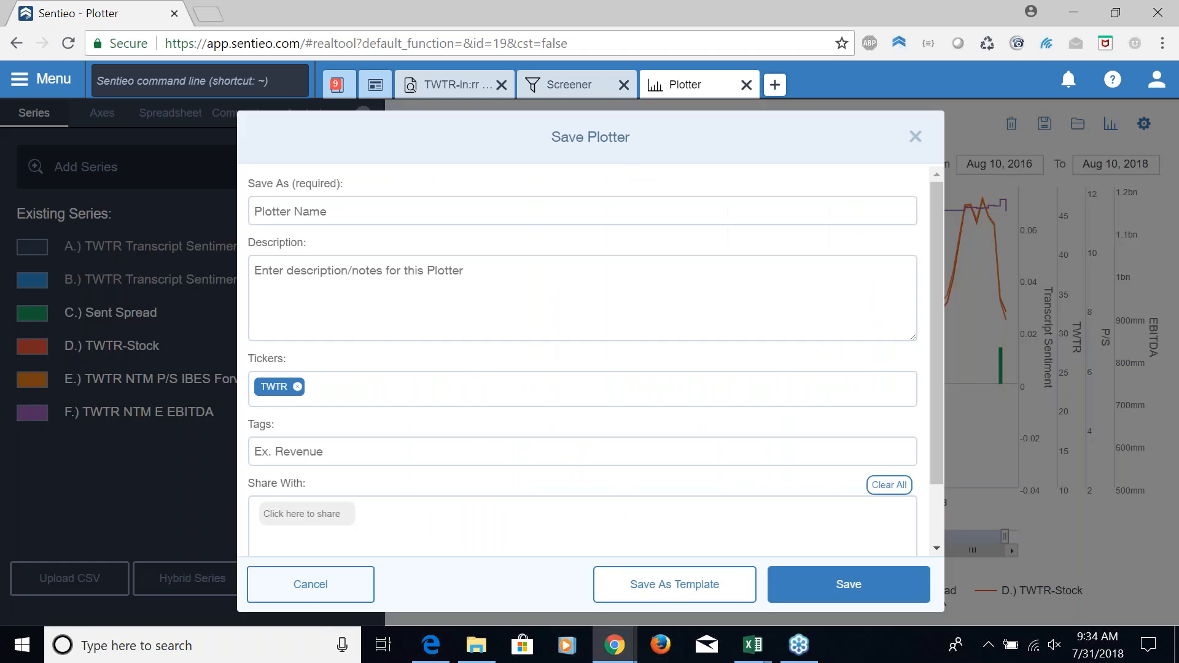
click(583, 211)
text(TWTR Senti)
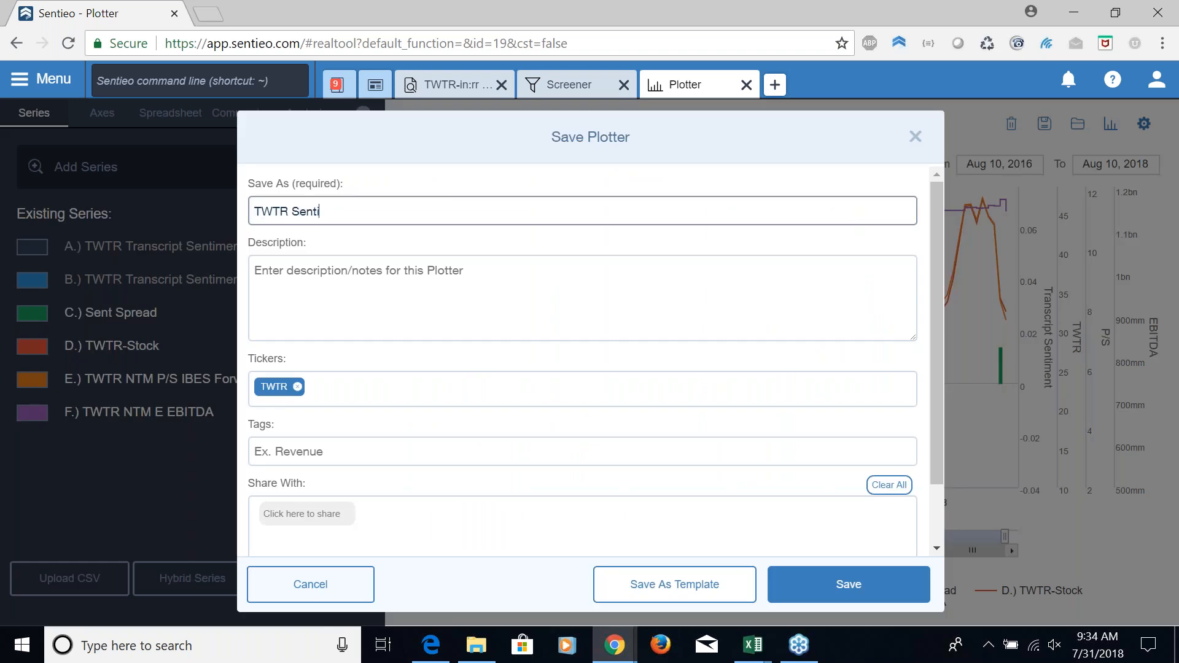
text(ment Estimate Considerations)
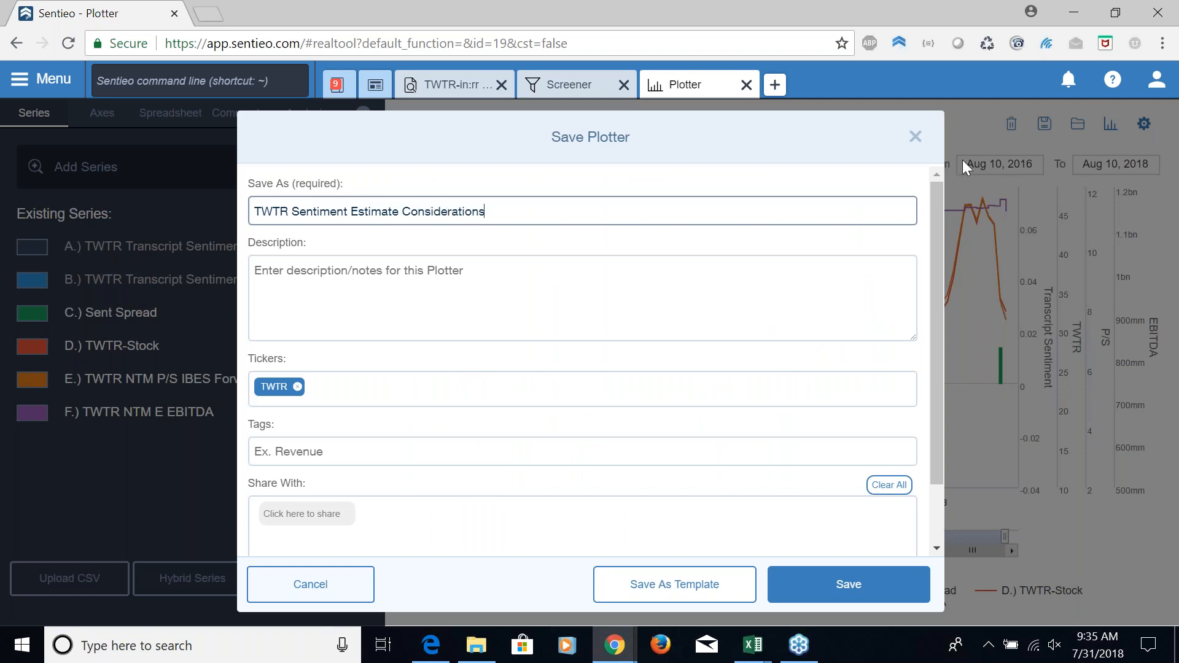
Share the plotter with two colleagues and save it
click(316, 513)
text(rishi)
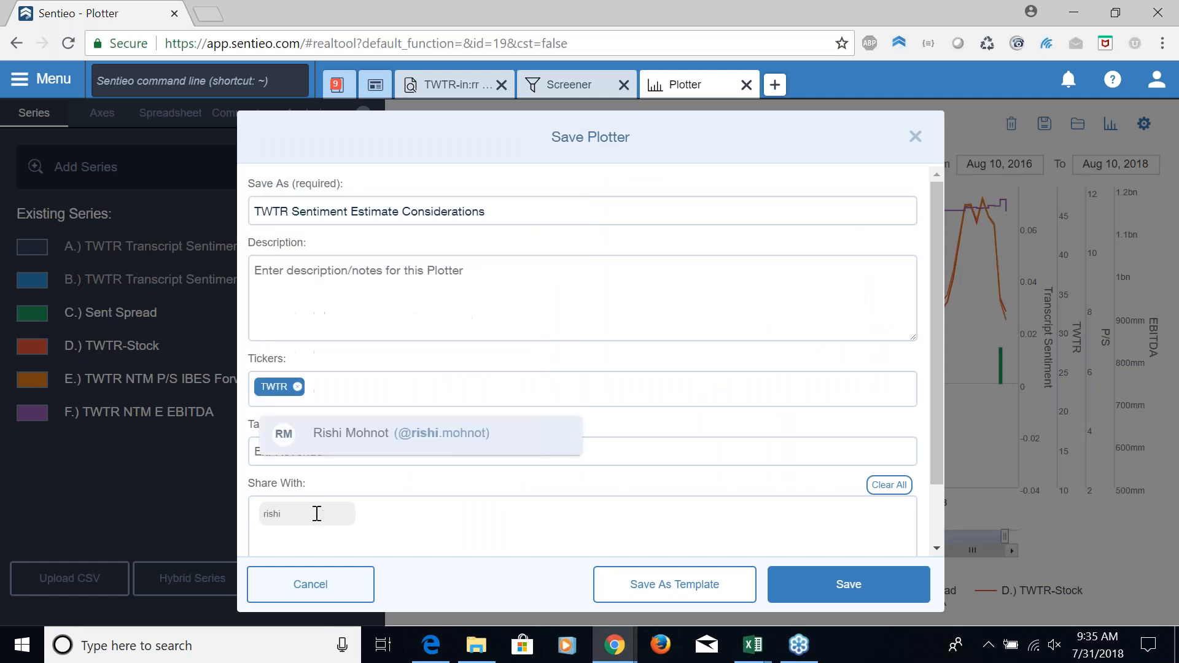
key(Return)
text(denise)
key(Return)
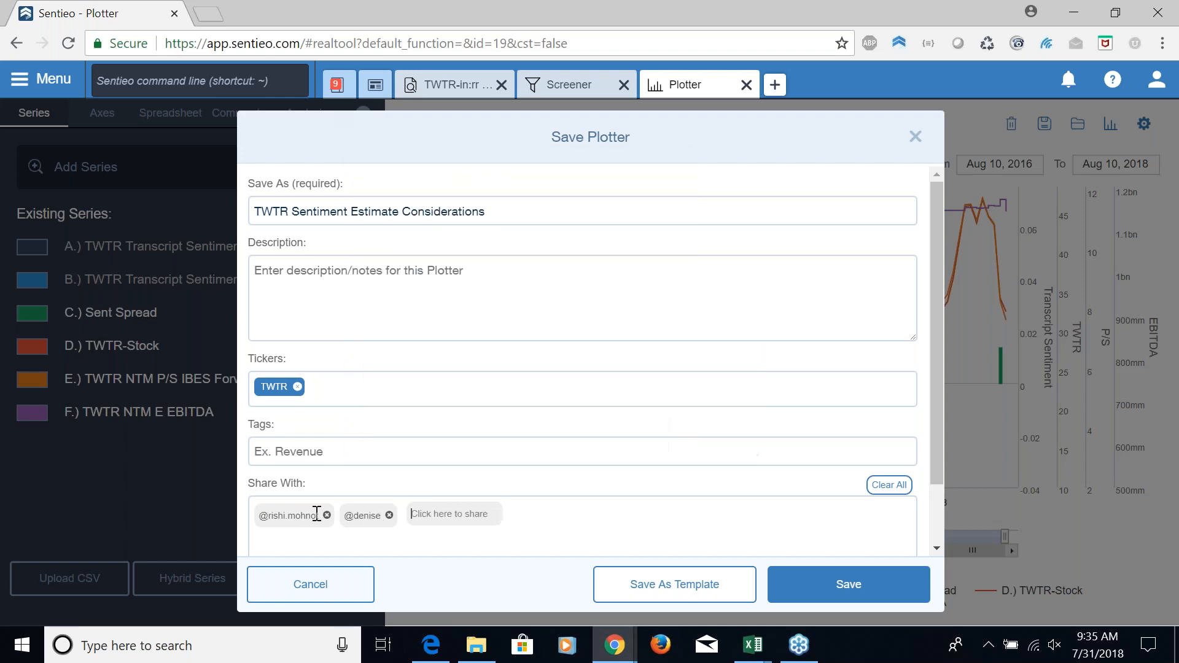
click(832, 591)
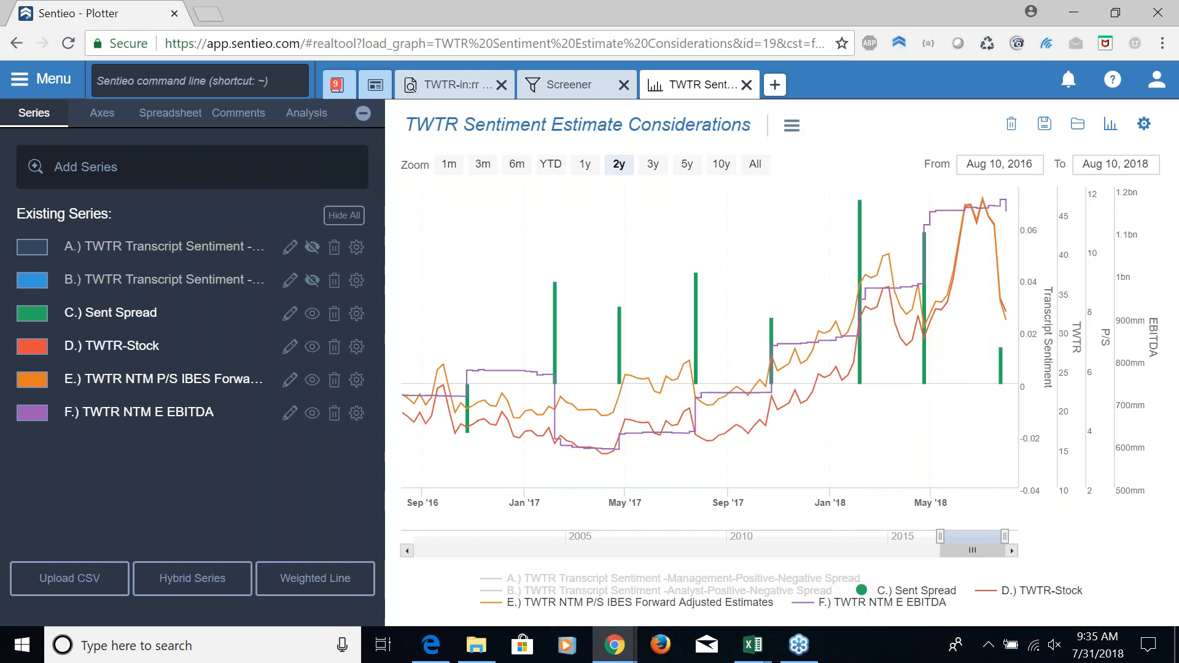
Open a new blank Plotter alongside the saved chart
click(791, 126)
click(772, 87)
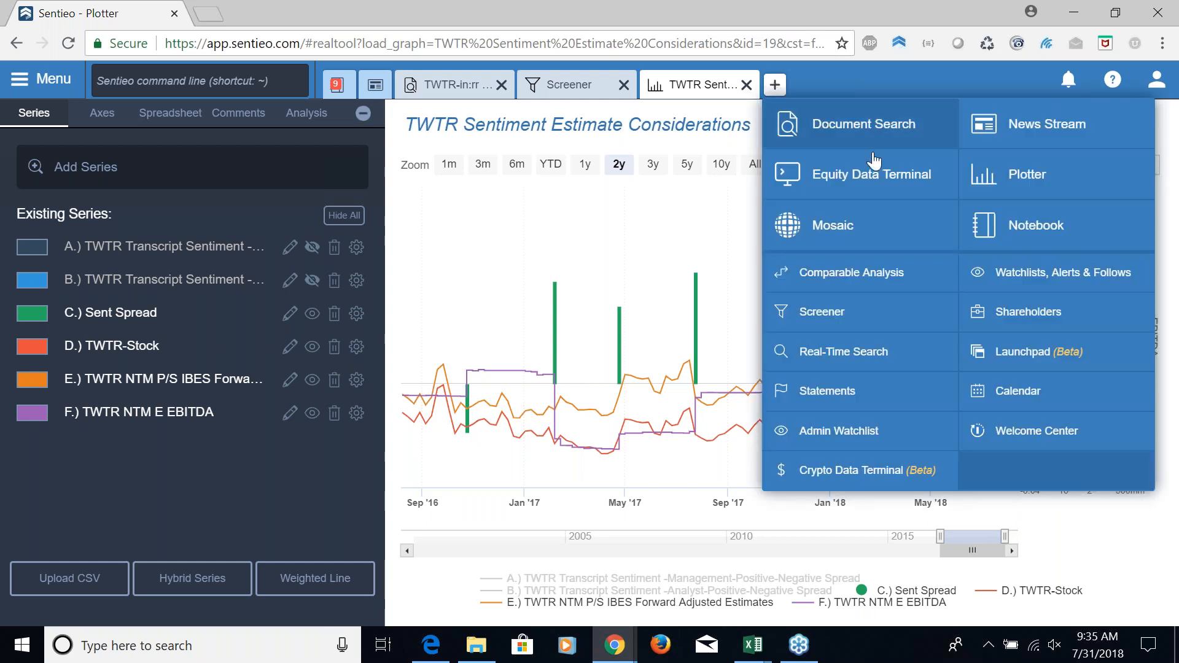
click(997, 189)
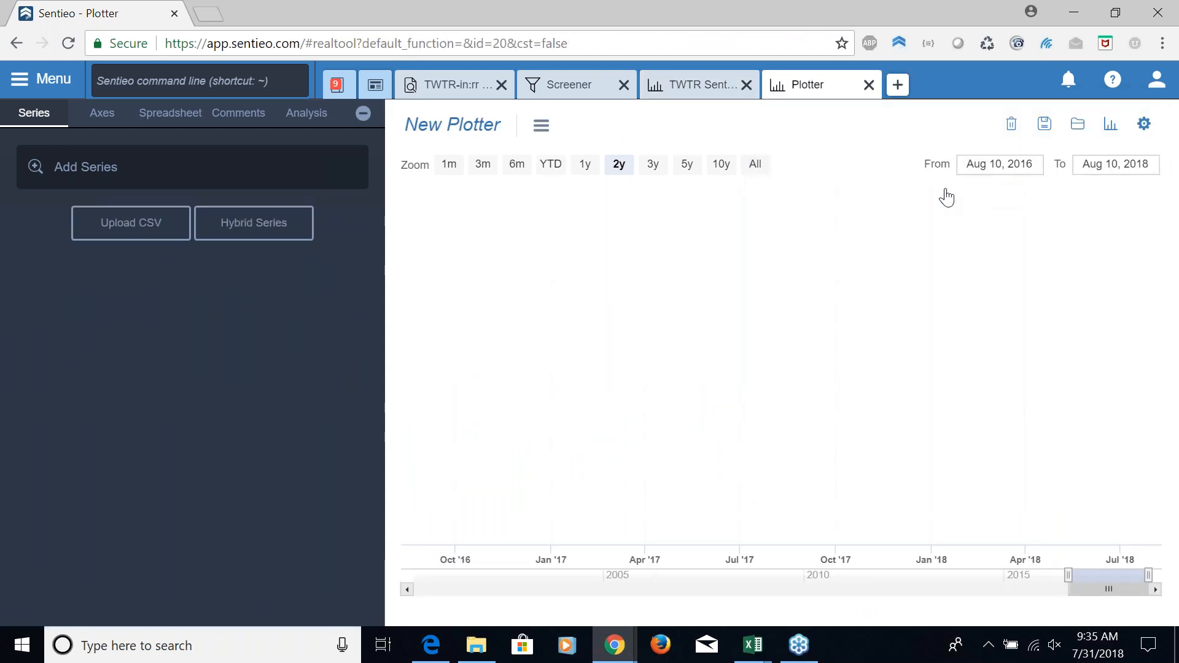
Add a Website Visits (Alexa Panel) series for ticker TWTR, shown as YoY Growth
click(305, 157)
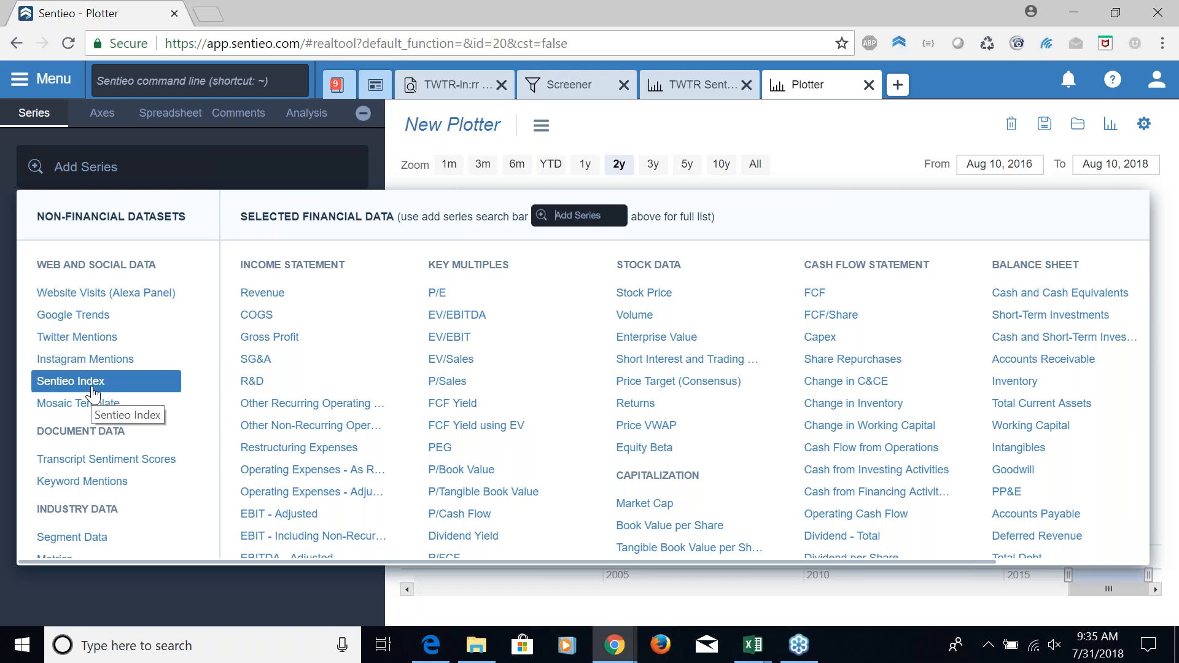
click(146, 304)
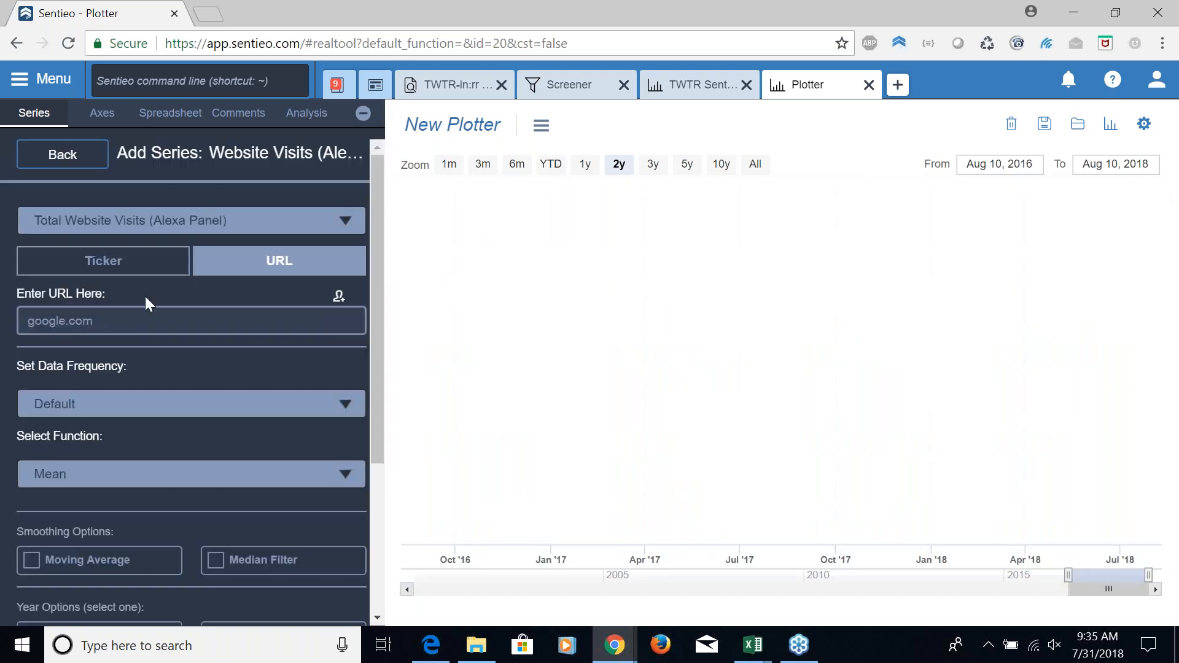
click(148, 264)
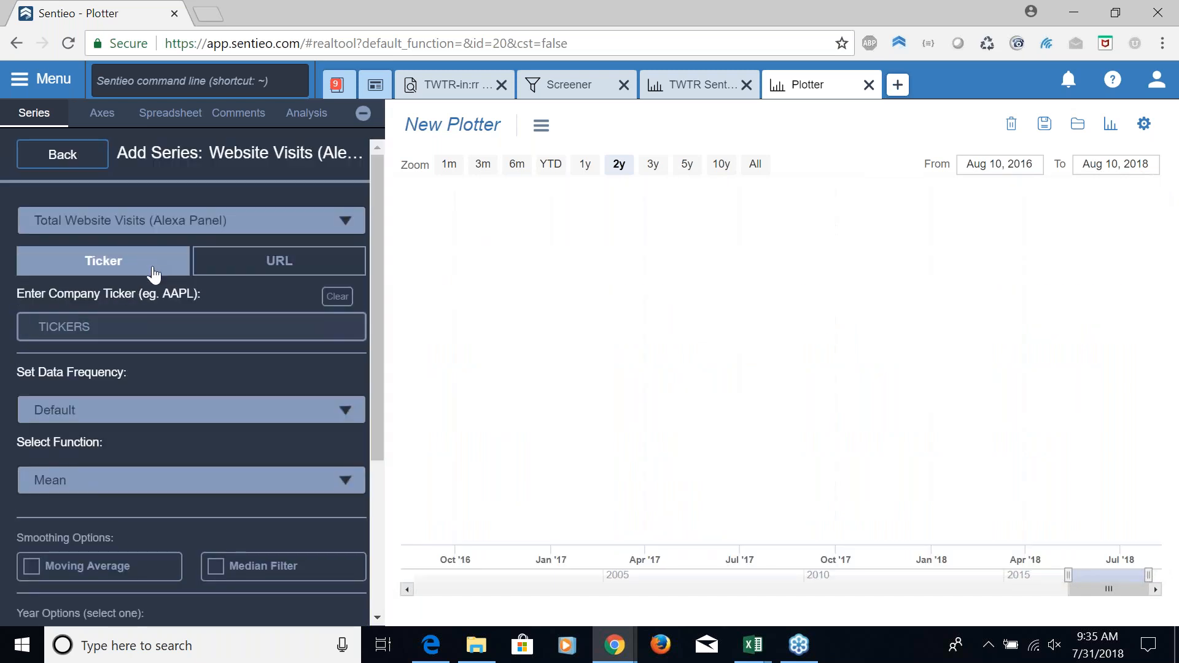
text(TWTR)
key(Return)
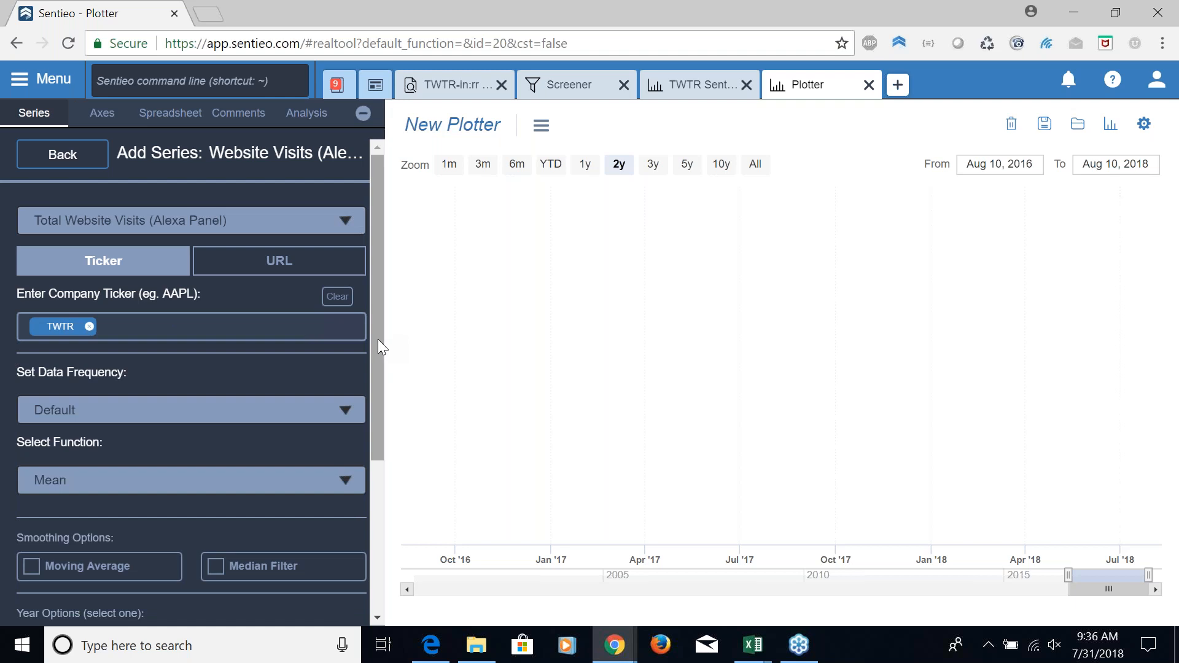
drag(376, 339, 377, 382)
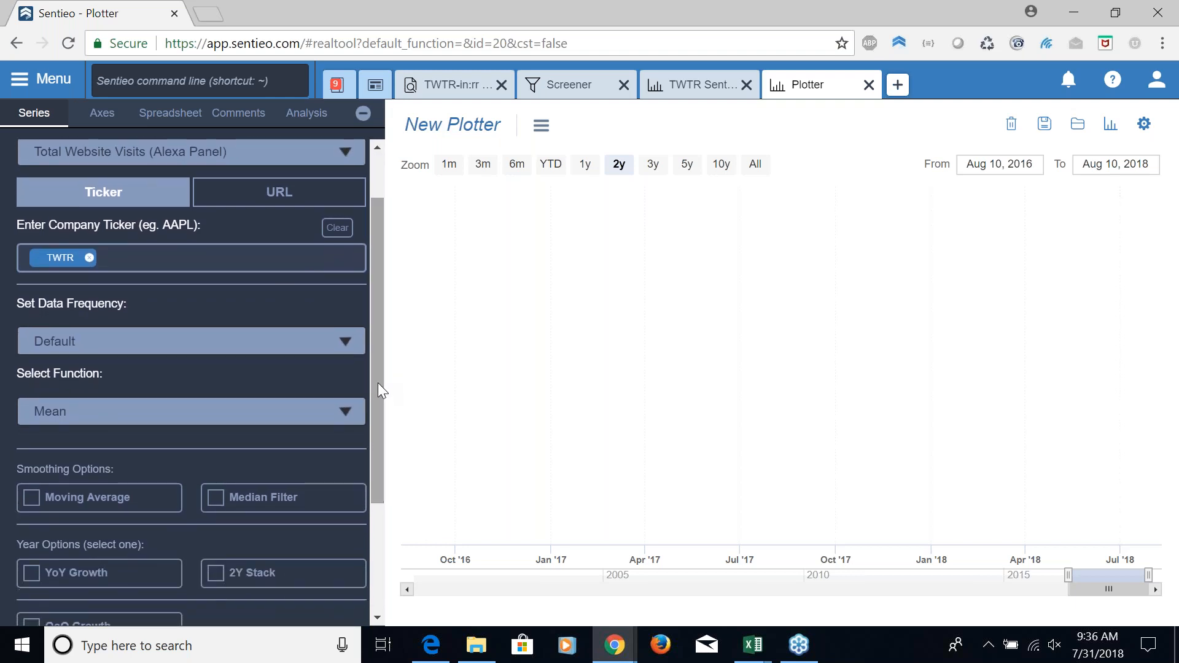
click(32, 577)
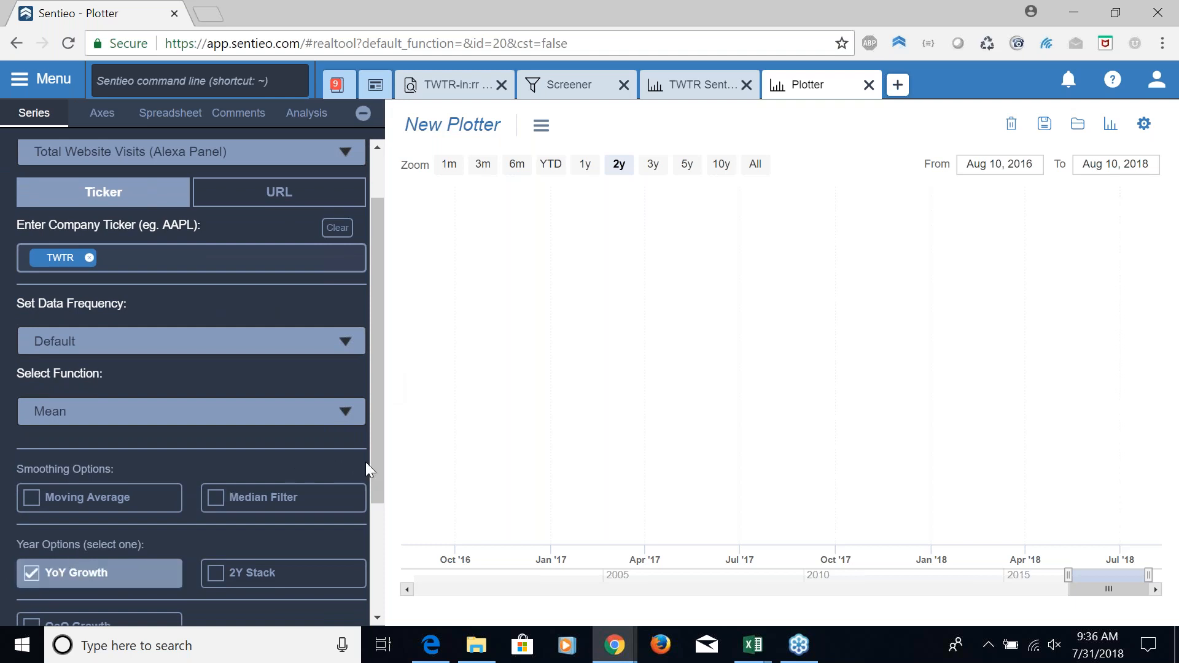
drag(376, 491, 382, 555)
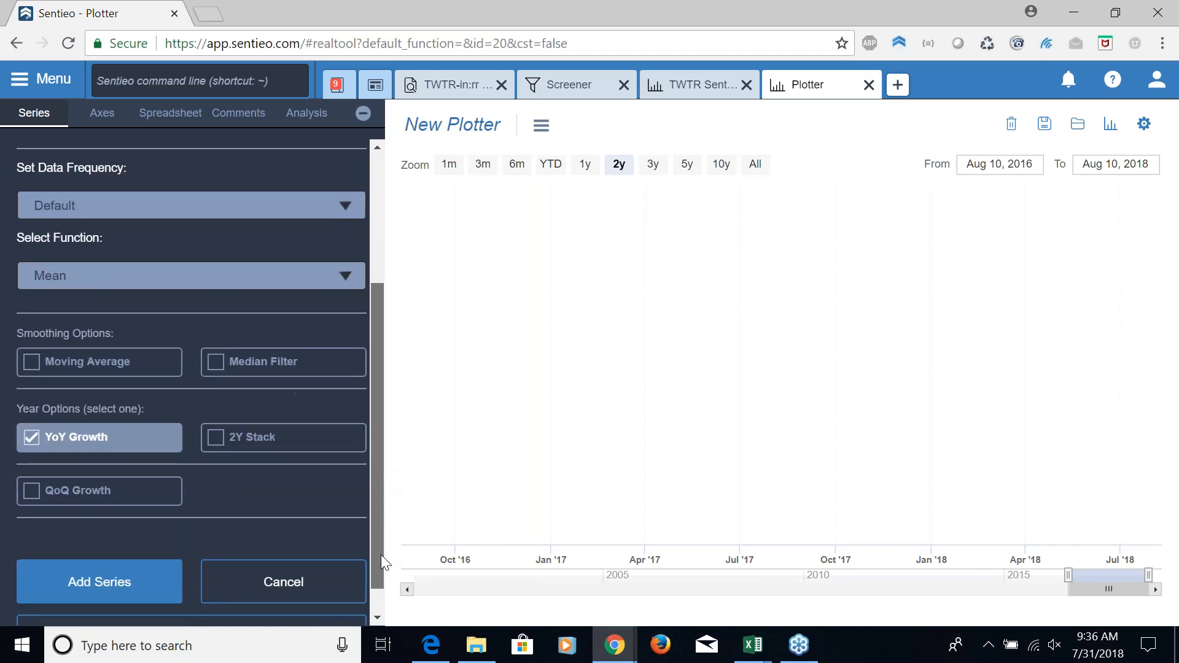
click(86, 581)
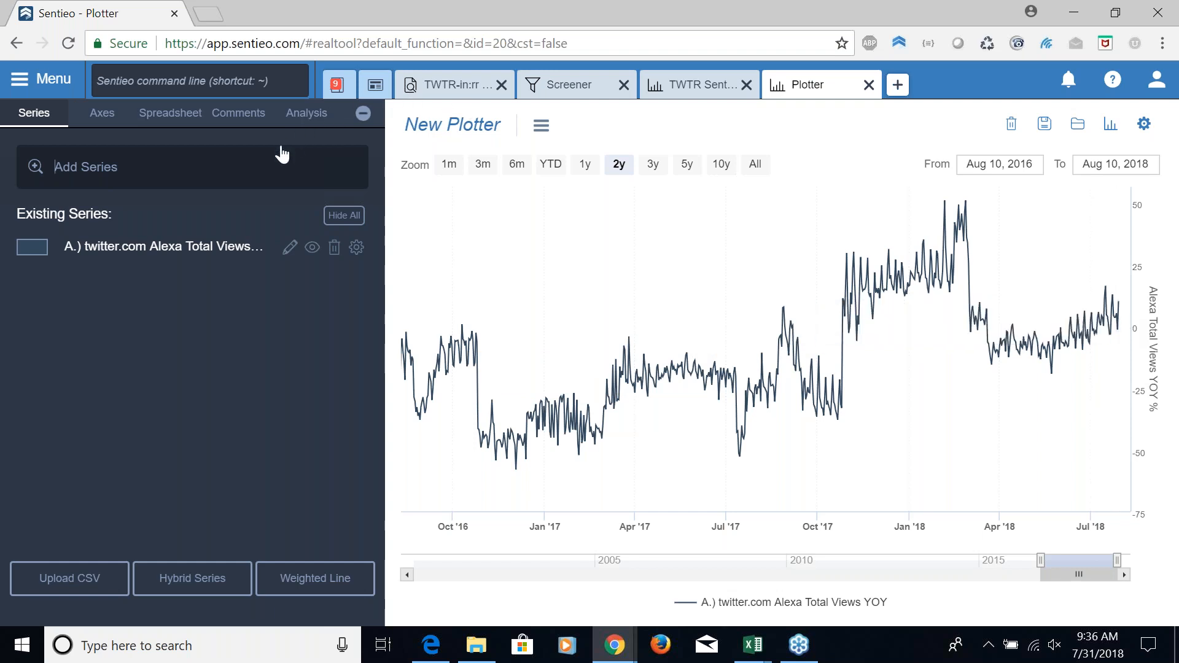
Add a Revenue series for TWTR based on I/B/E/S consensus Estimates for the NTM period, shown as YoY Growth
click(270, 166)
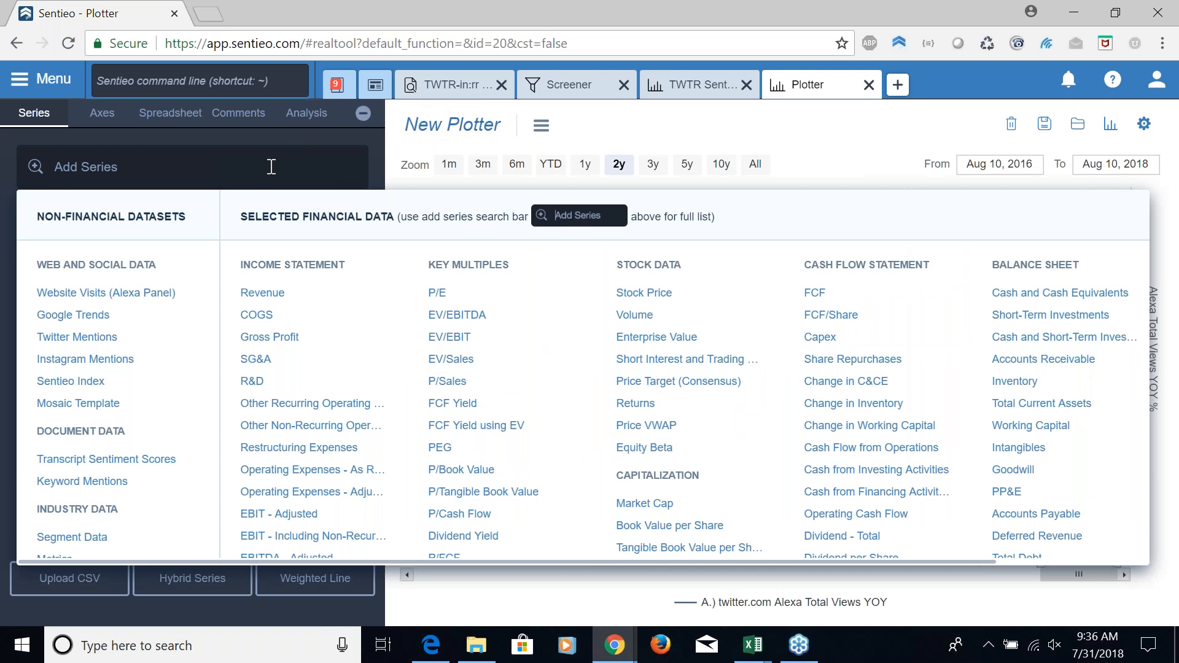
click(284, 299)
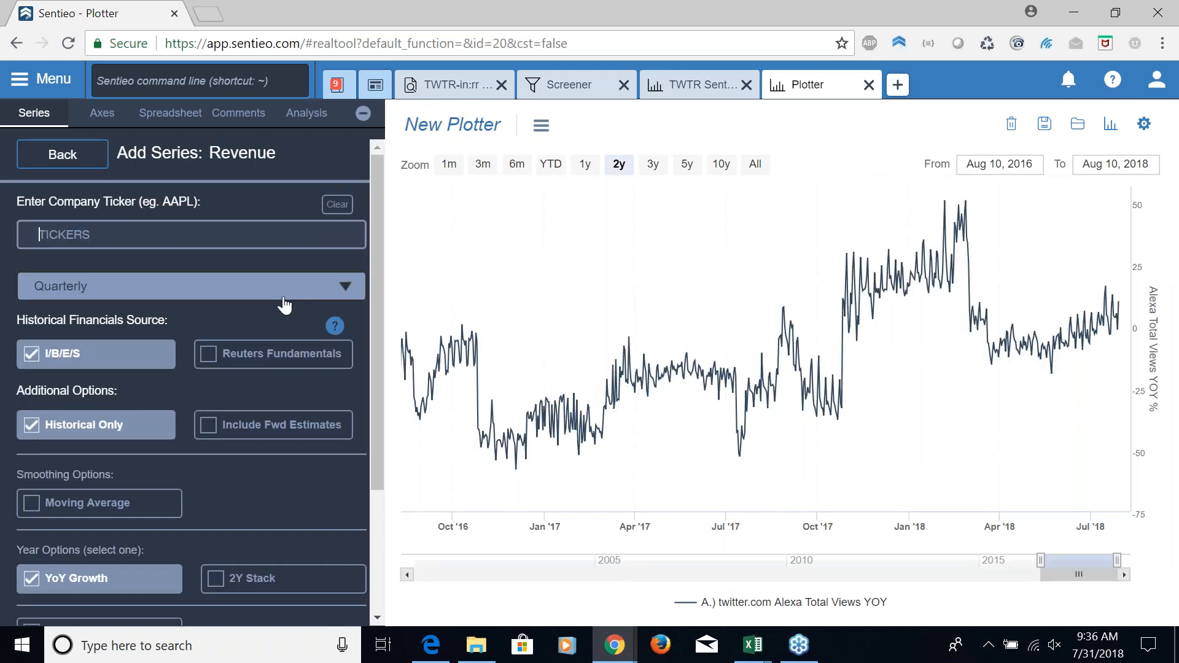
text(TWTR)
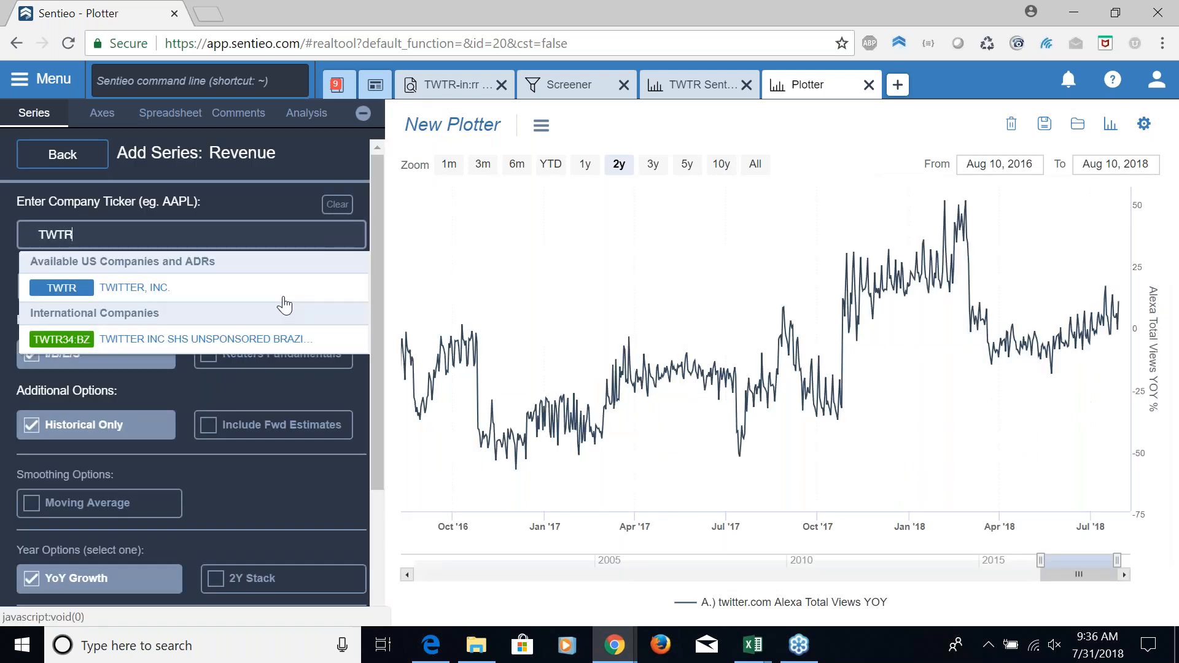
key(Return)
click(283, 297)
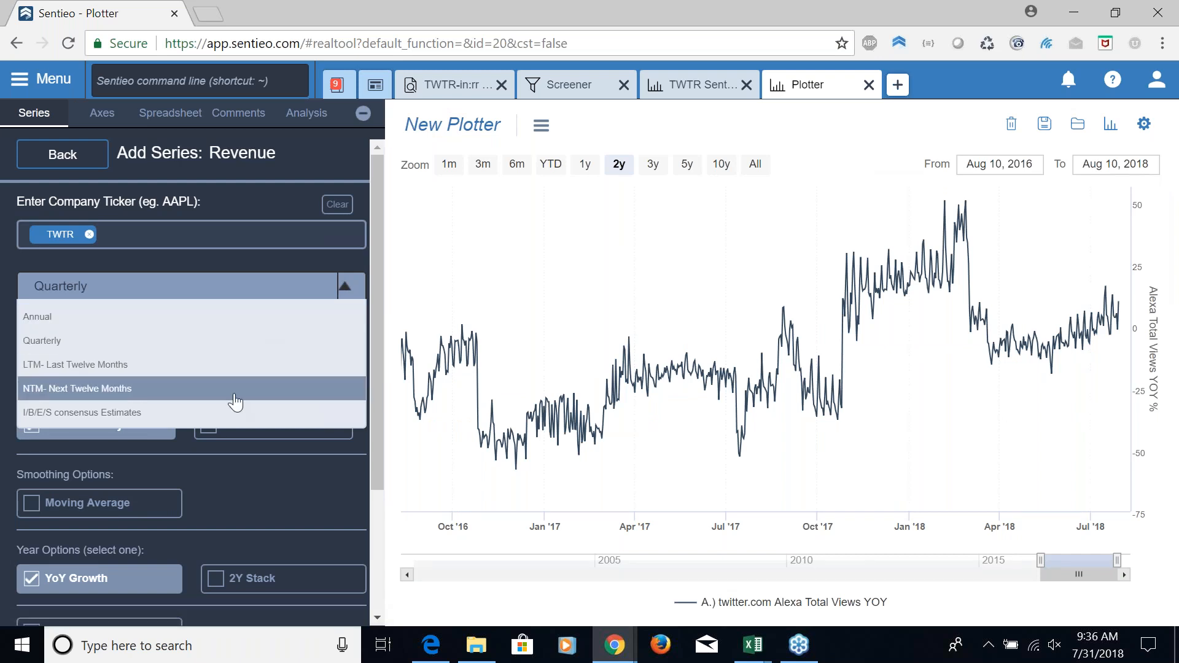
click(235, 413)
click(279, 369)
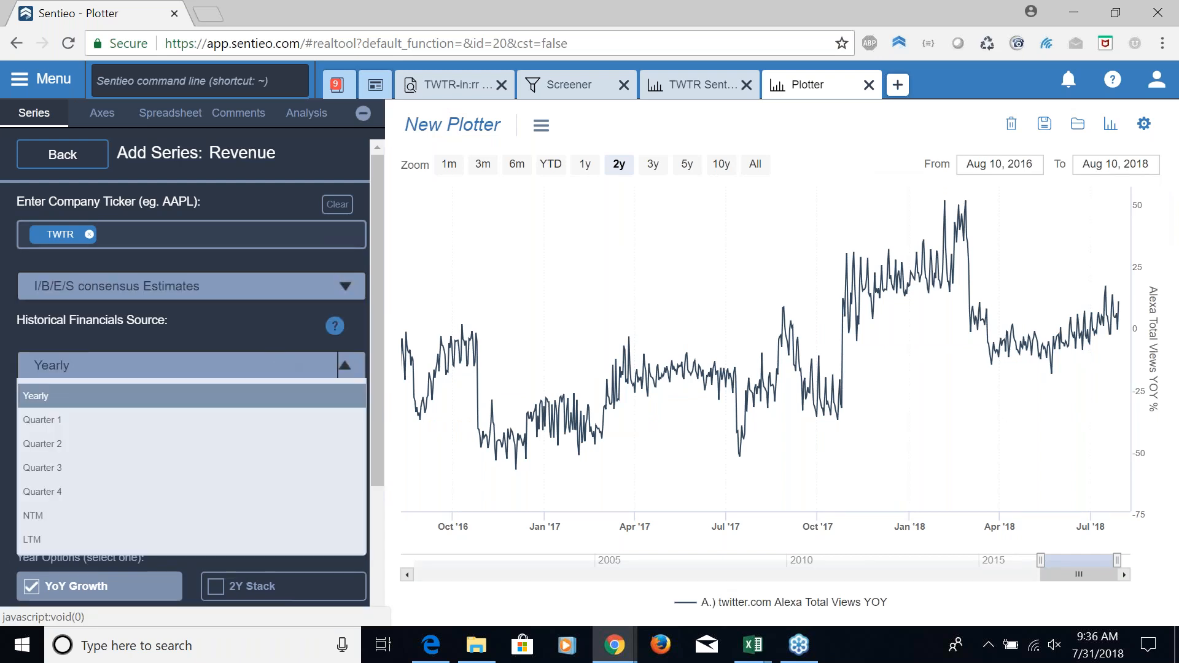
click(184, 515)
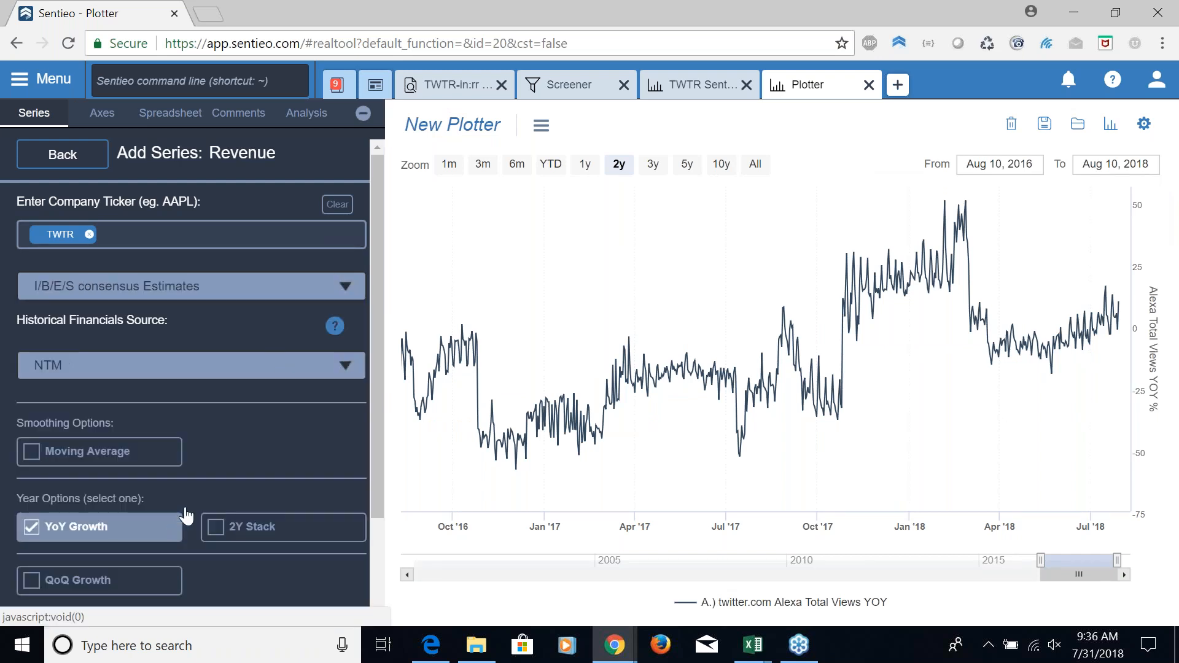
drag(374, 464, 375, 522)
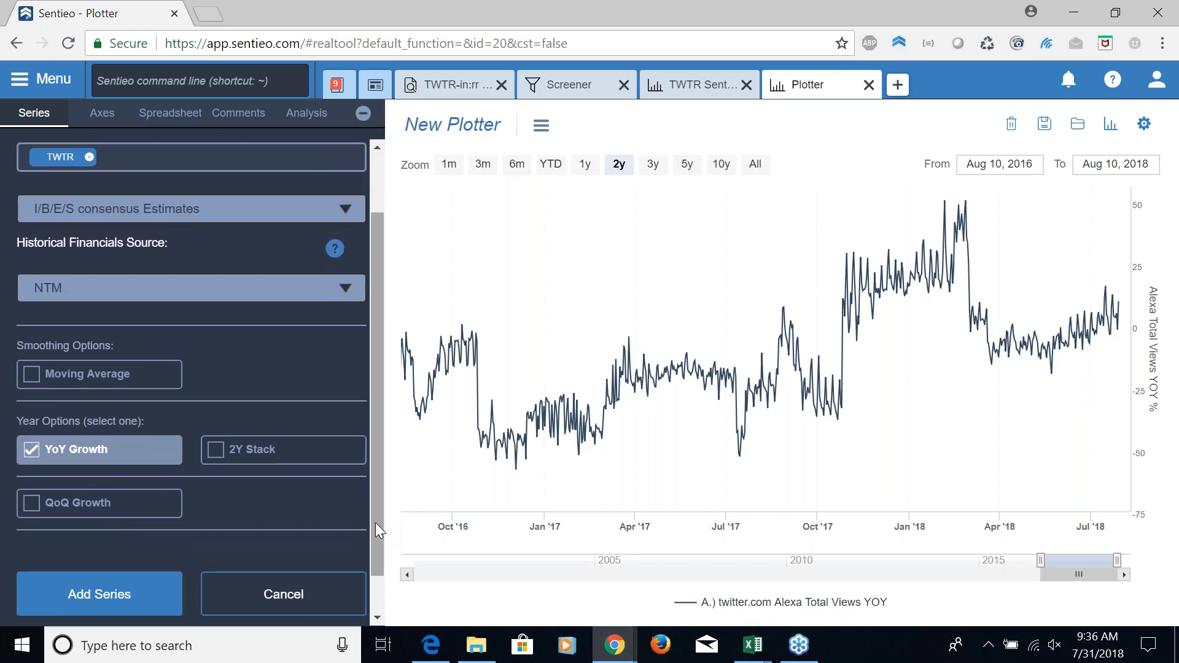
click(99, 593)
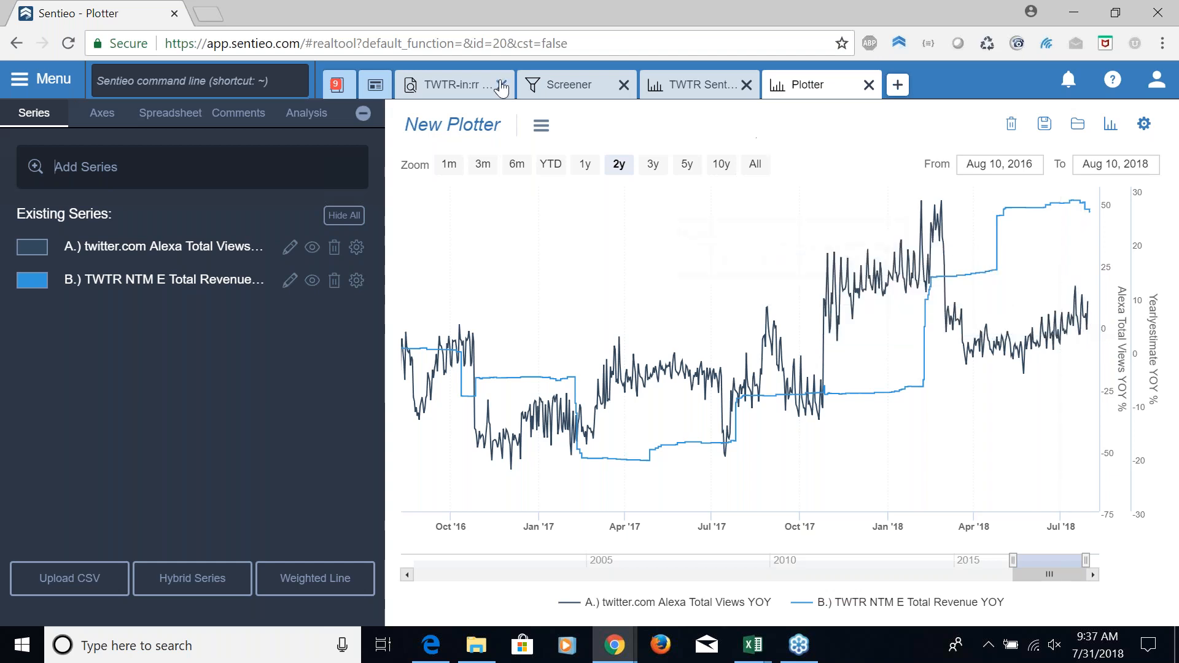
Review the saved highlights in the Notebook's Q2 2018, Q3 2017 and Q2 2016 Twitter earnings call notes
click(337, 85)
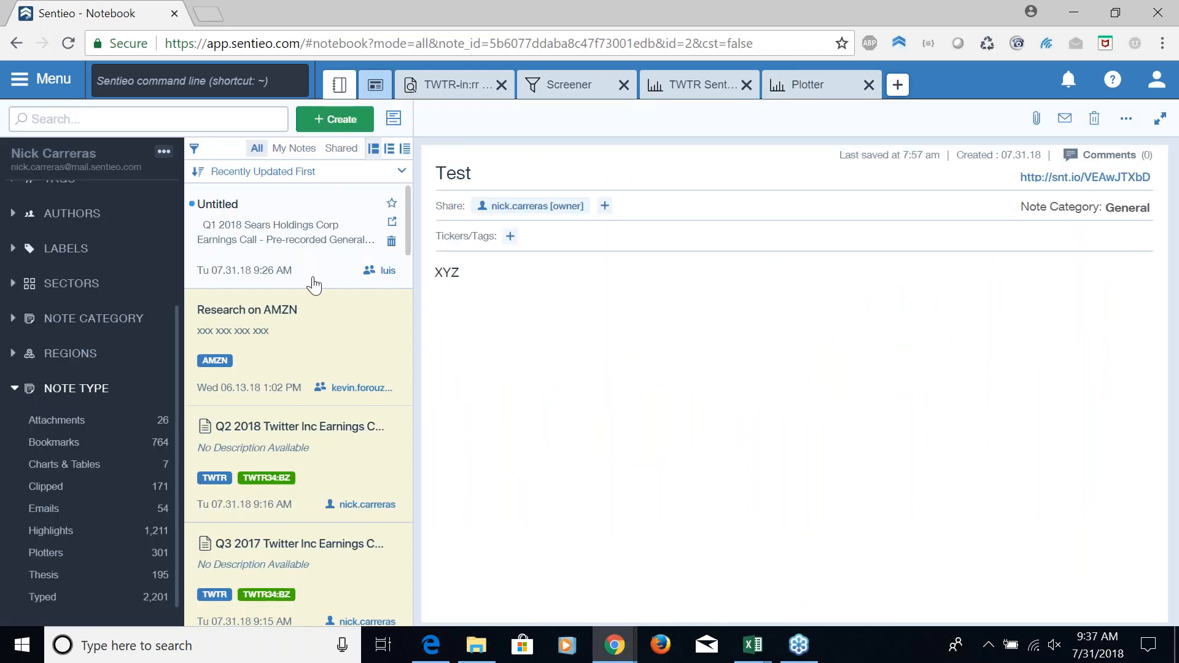
click(308, 441)
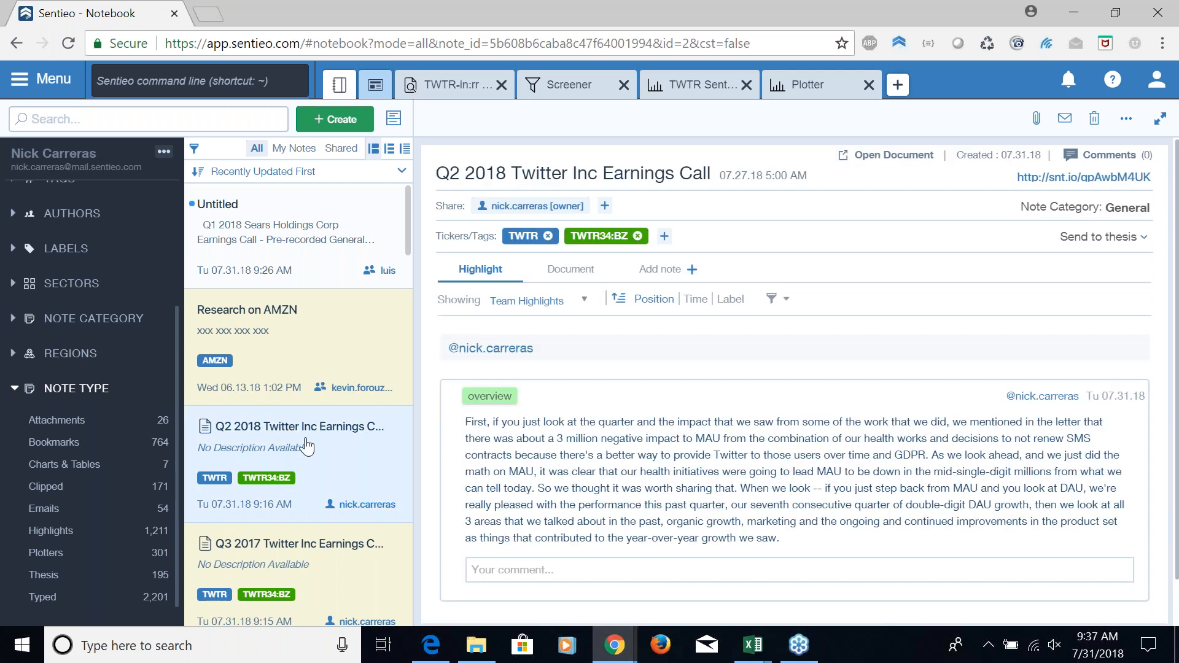
mouse_move(572, 416)
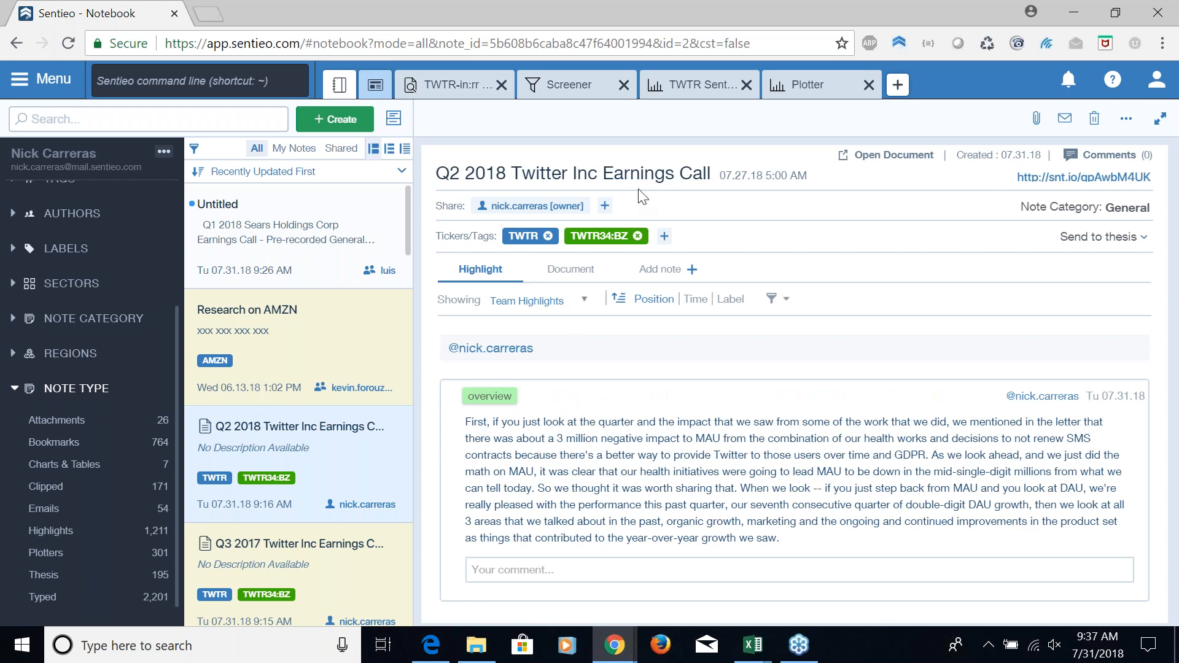
mouse_move(658, 461)
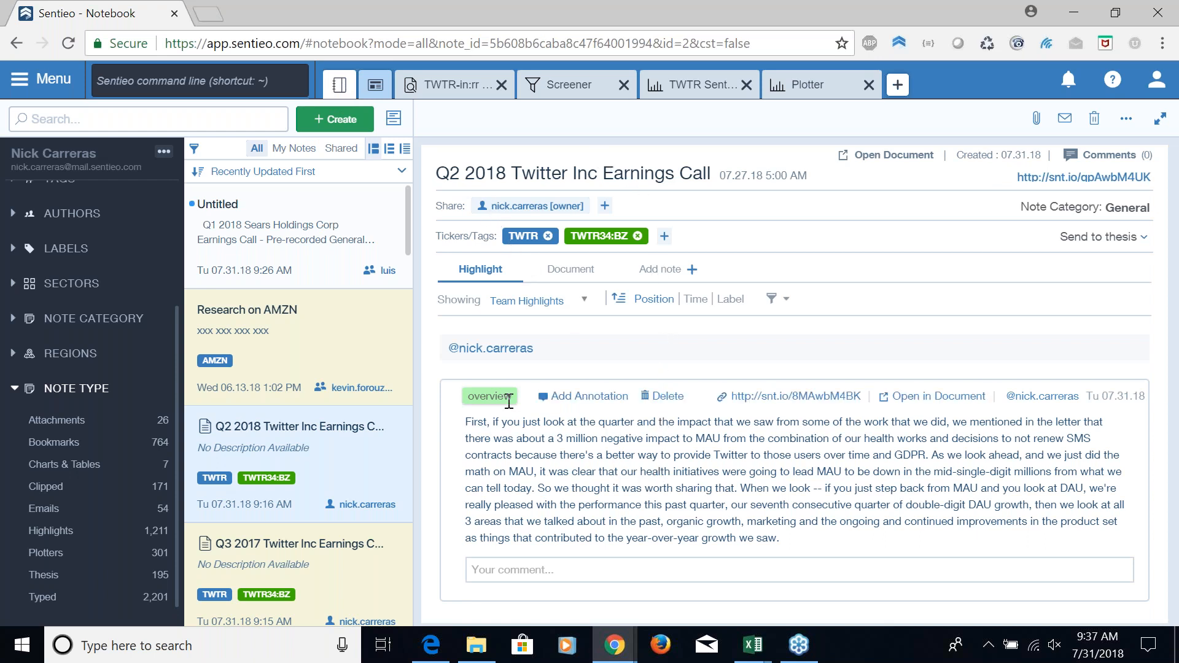
scroll(298, 466, down, 2)
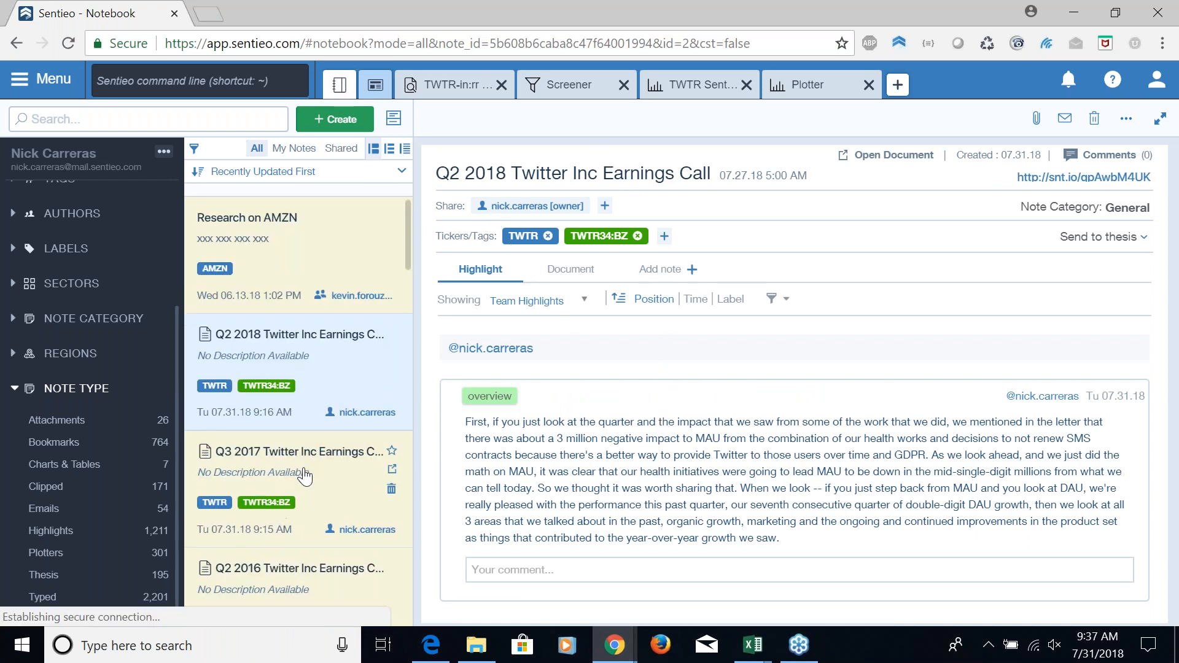
click(304, 471)
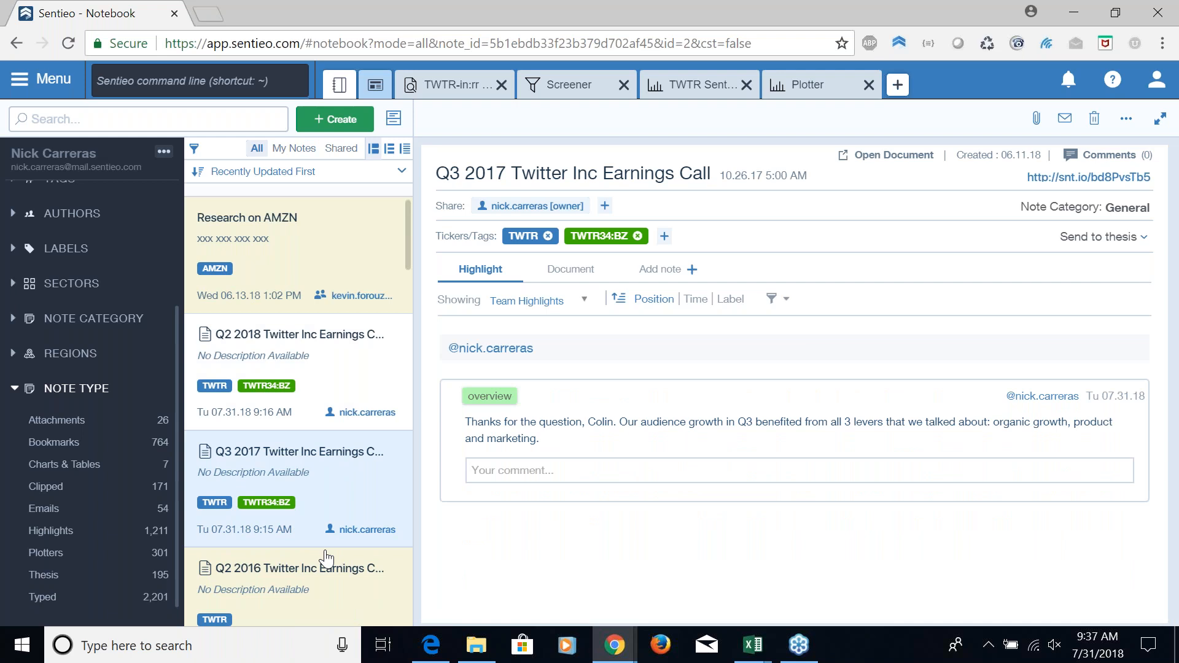
click(350, 575)
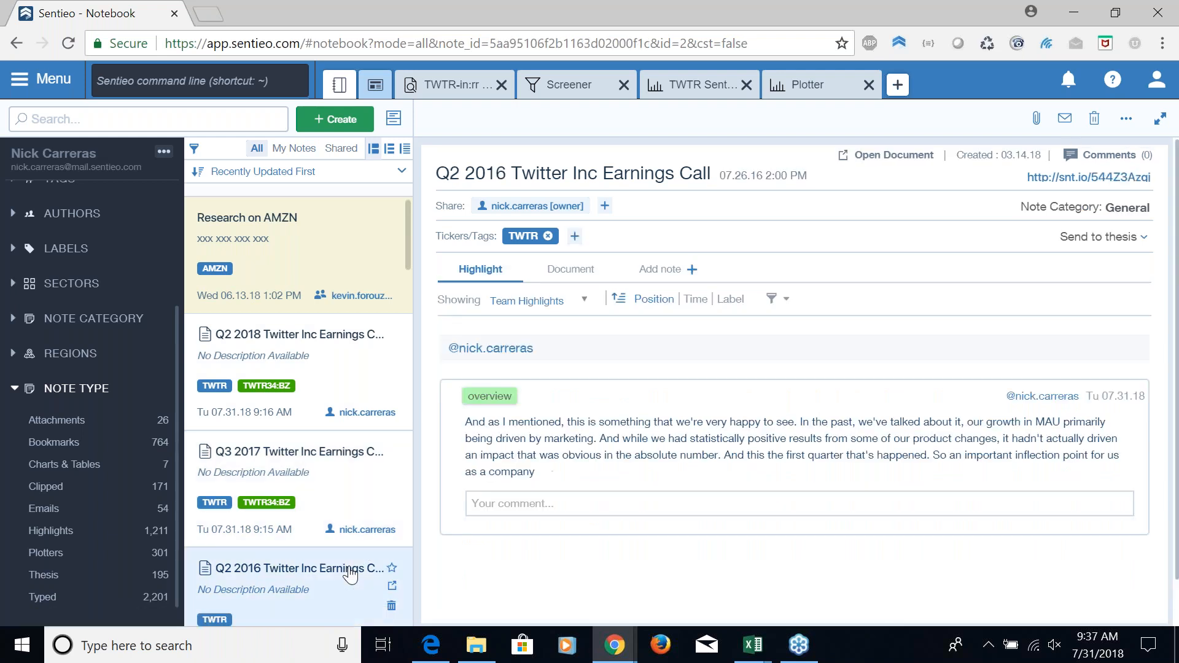
mouse_move(575, 424)
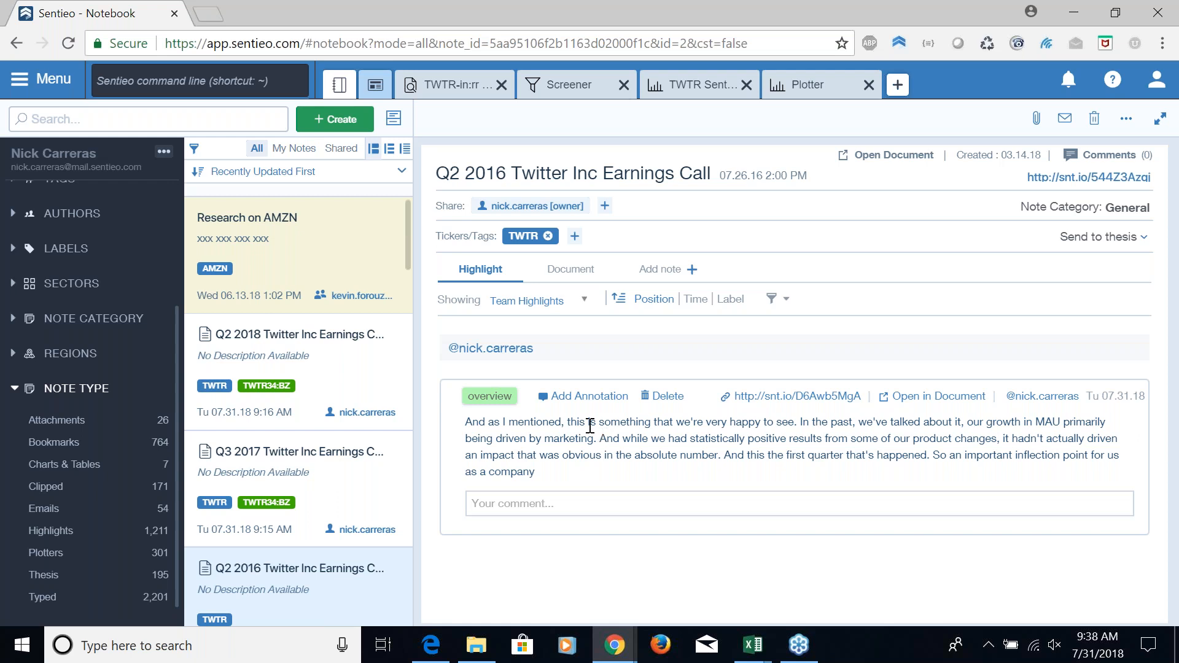
Create a new private note in the Notebook titled "TWTR SWOT Analysis"
click(334, 122)
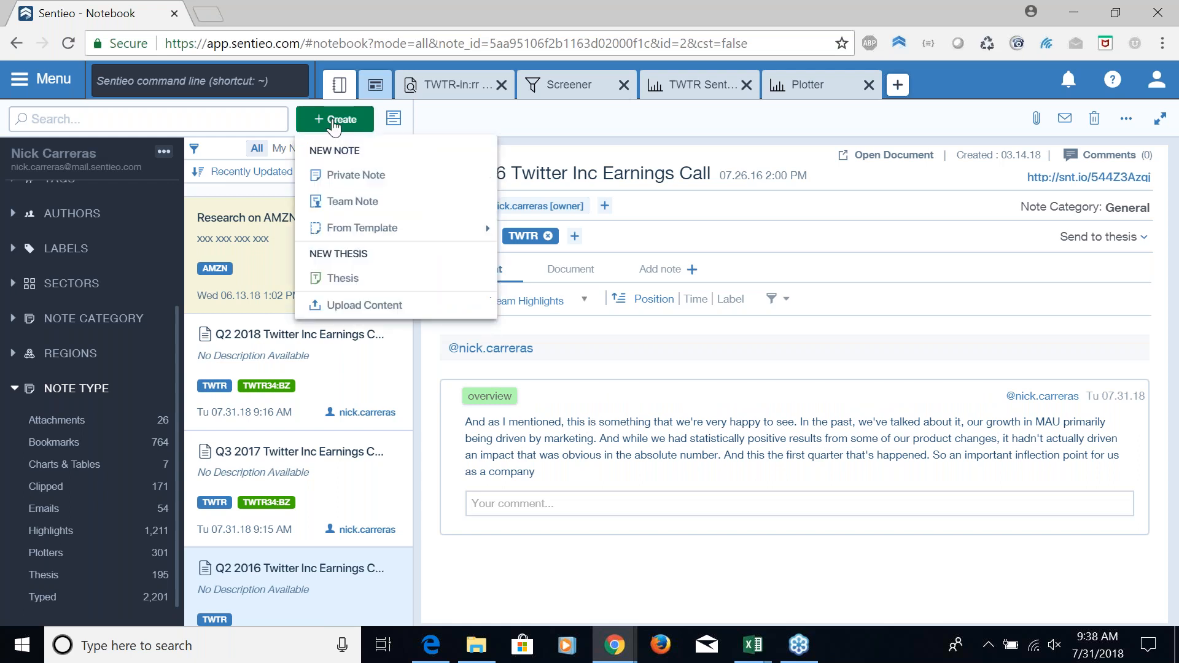
click(356, 178)
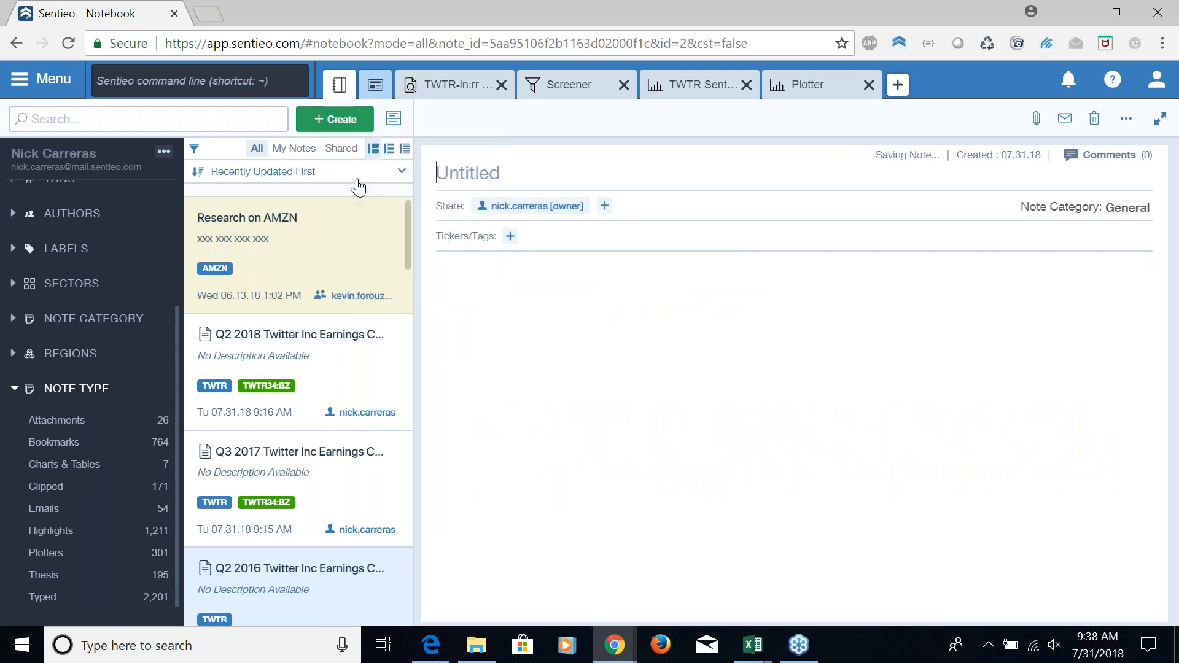
text(TWTR SWOT Analysis)
key(Return)
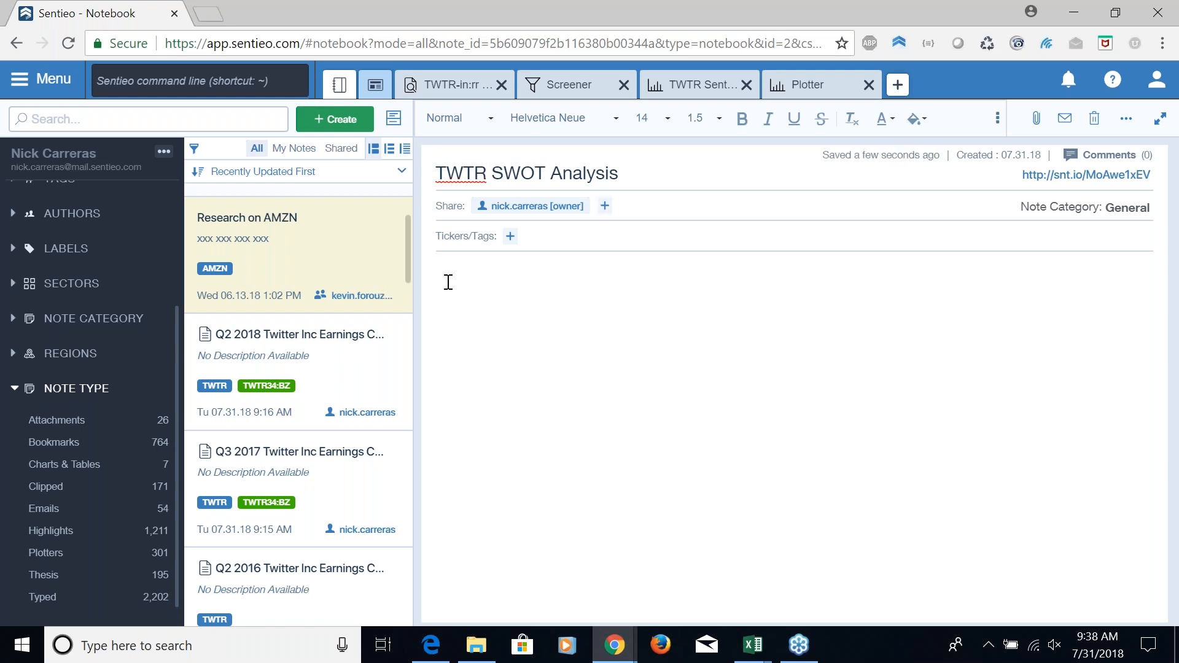
Outline the note with the lines "SWOT Overview", "Top Line Growth", "EBITDA Margin", "Sentiment analysis" and "Additional comments", leaving blank lines between sections
text(SWOT Overview)
key(Return)
text(Top Line Growth)
key(Return)
key(Return)
text(EBITDA Margin)
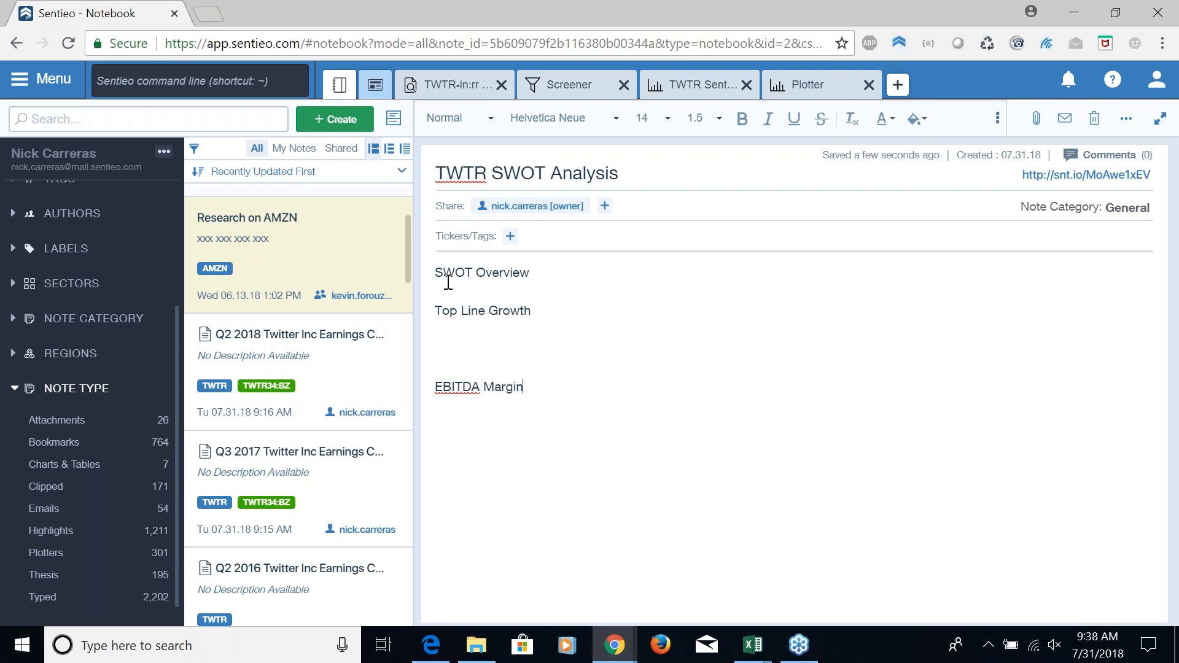
key(Return)
key(Return)
text(Sentiment analysis)
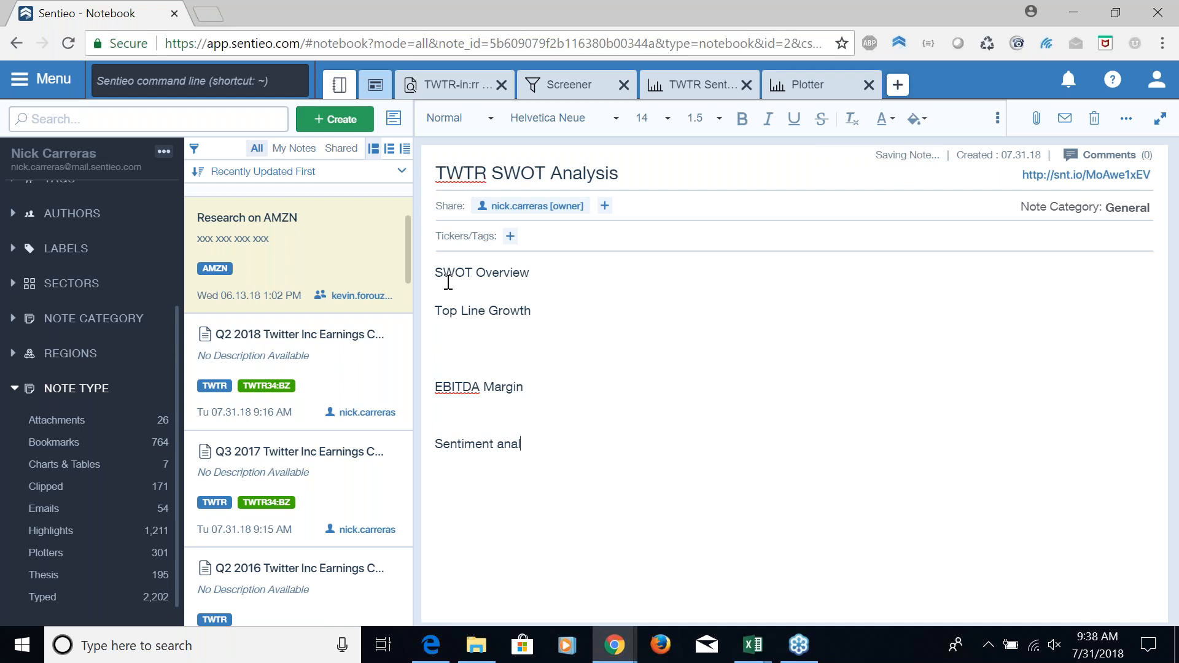
key(Return)
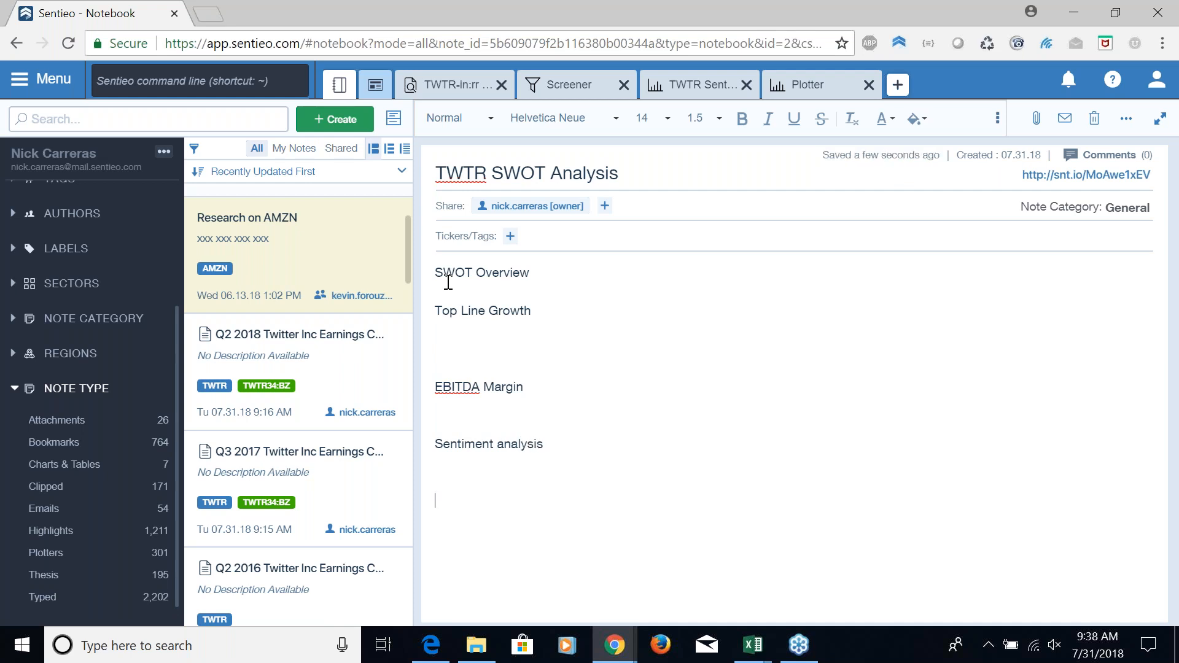
text(Additional comments)
Make the "Top Line Growth" and "EBITDA Margin" headings bold and underlined
key(Up)
key(Up)
key(Up)
key(Up)
key(Up)
key(Down)
key(shift+End)
key(ctrl+b)
key(ctrl+u)
key(Down)
key(Down)
key(shift+End)
key(ctrl+b)
key(ctrl+u)
Make the "Sentiment analysis" and "Additional comments" headings bold and underlined
key(Down)
key(Down)
key(shift+End)
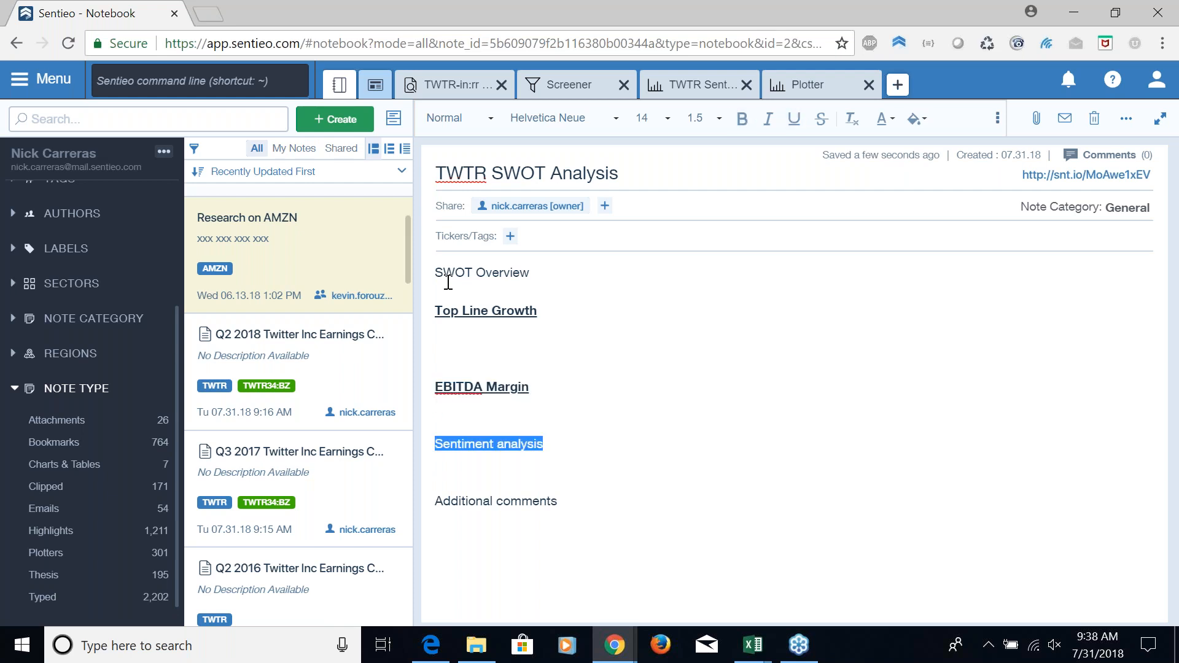
key(ctrl+b)
key(ctrl+u)
key(Down)
key(Down)
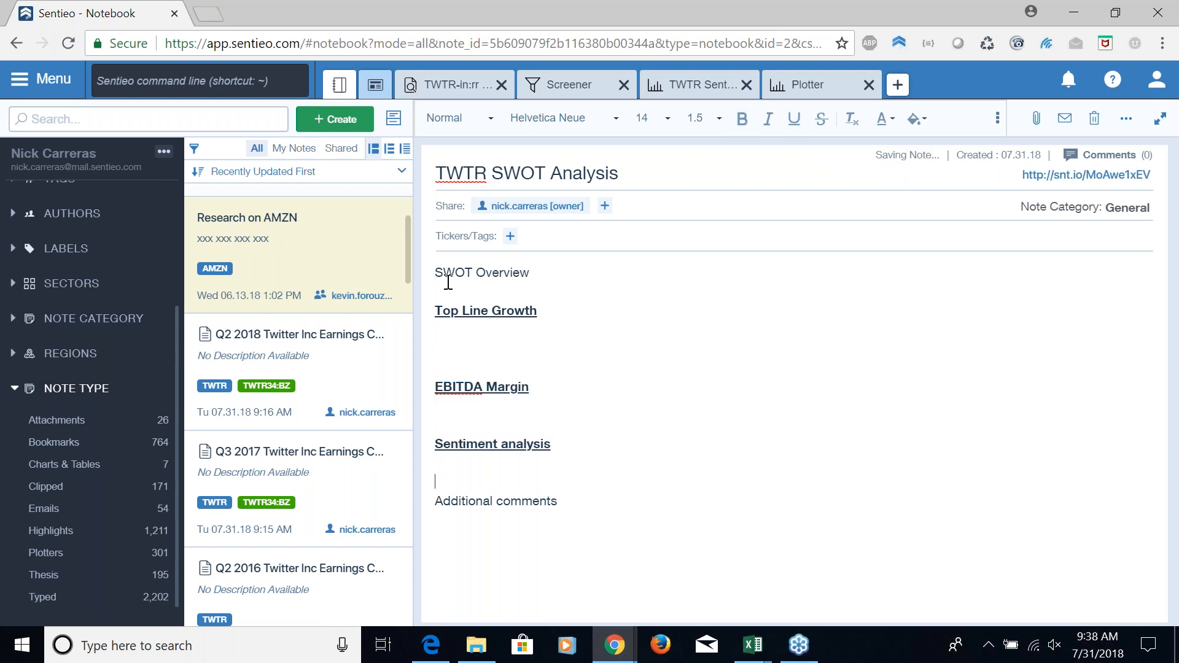
key(shift+End)
key(ctrl+b)
key(ctrl+u)
Write "Recent transcript is a hiccup in top line growth" under the Top Line Growth heading, with blank space below it
key(Up)
key(Up)
key(Up)
key(Up)
key(Up)
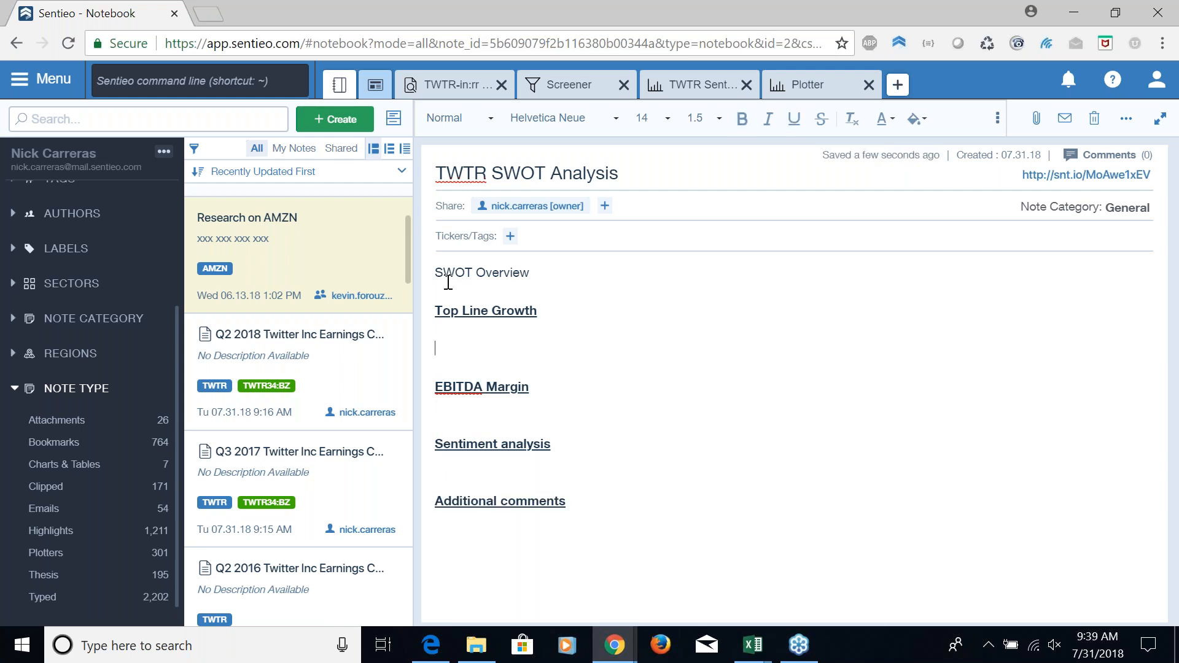
text(Reec)
key(BackSpace)
key(BackSpace)
text(cent transcript isa )
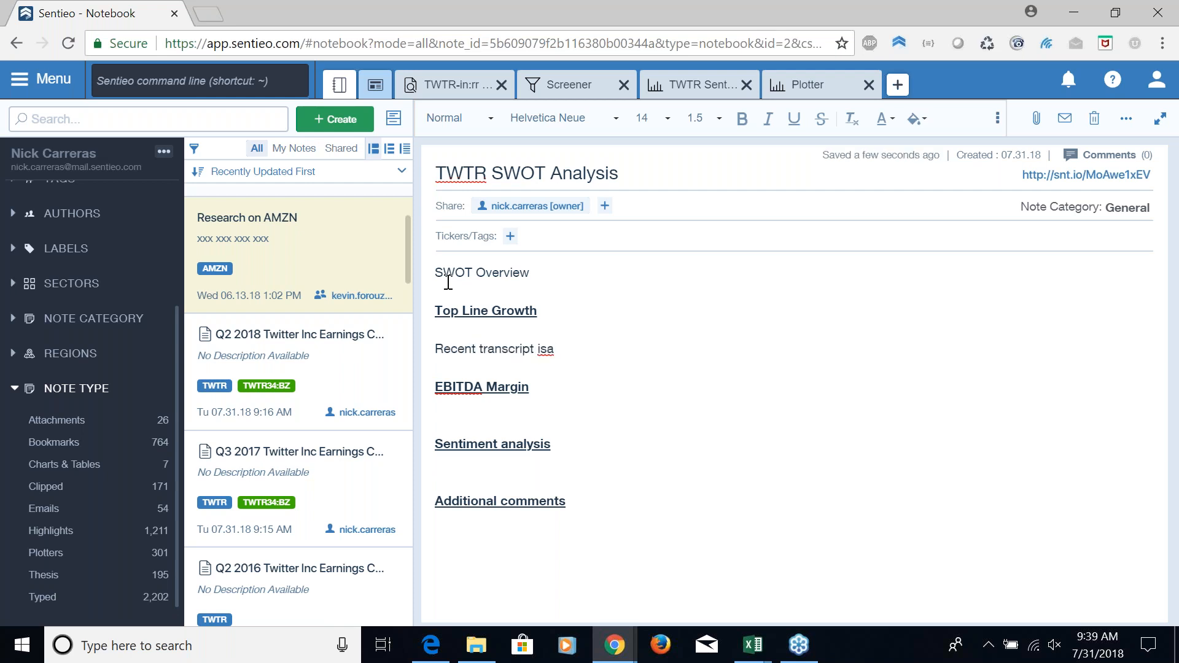
key(BackSpace)
key(BackSpace)
text( a hiccup in top line growth)
key(Return)
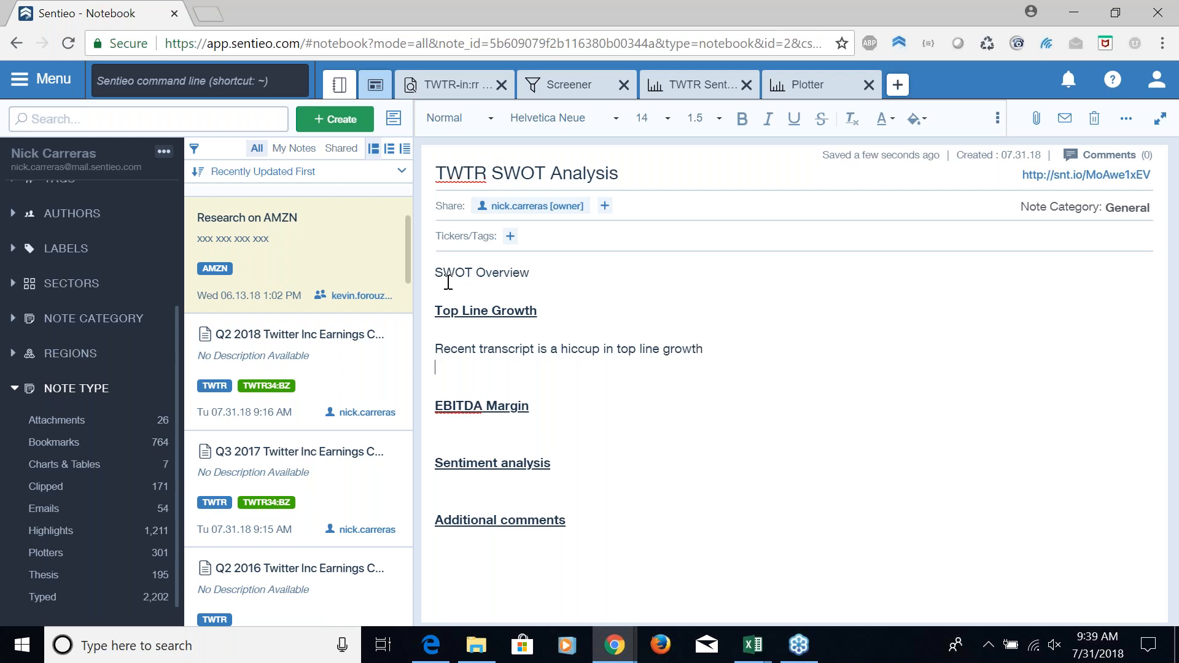
key(Return)
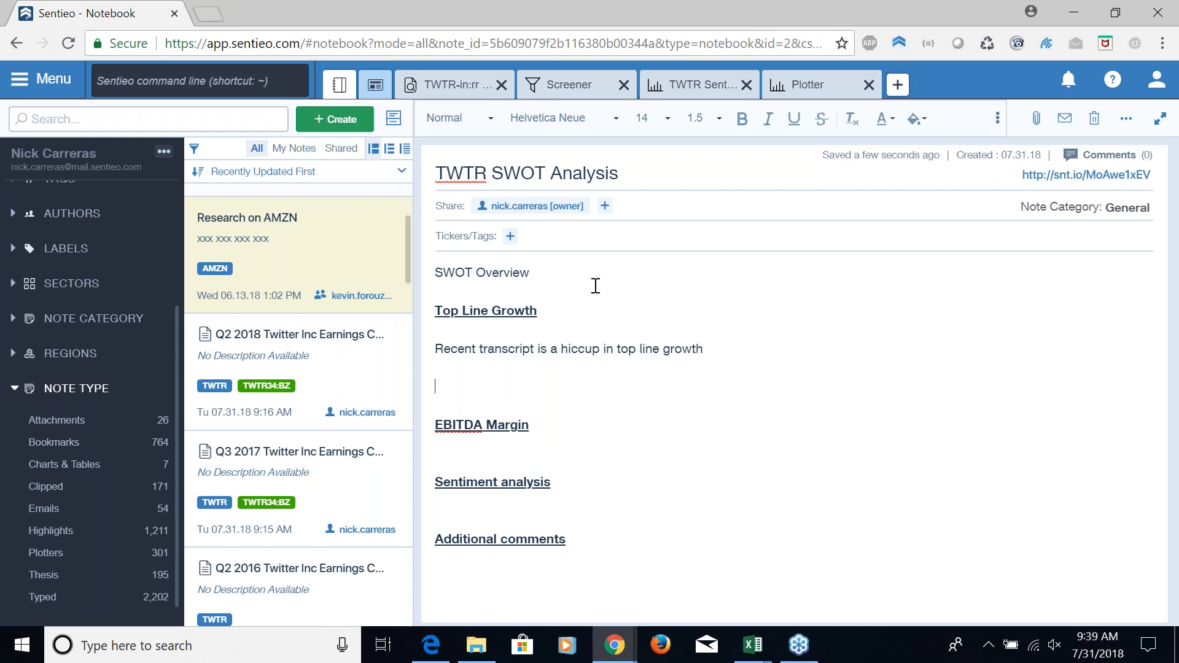
Insert the saved Q2 2018 and Q3 2017 Twitter earnings call highlights below the top line growth comment
click(997, 119)
click(809, 154)
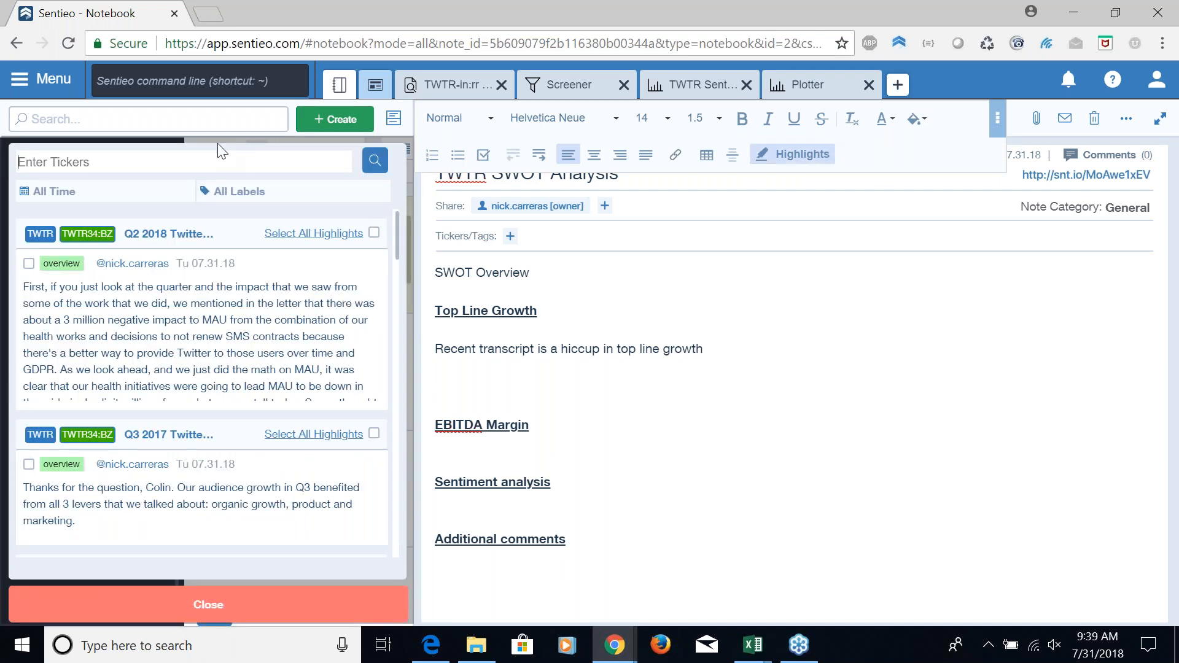
drag(209, 298, 547, 388)
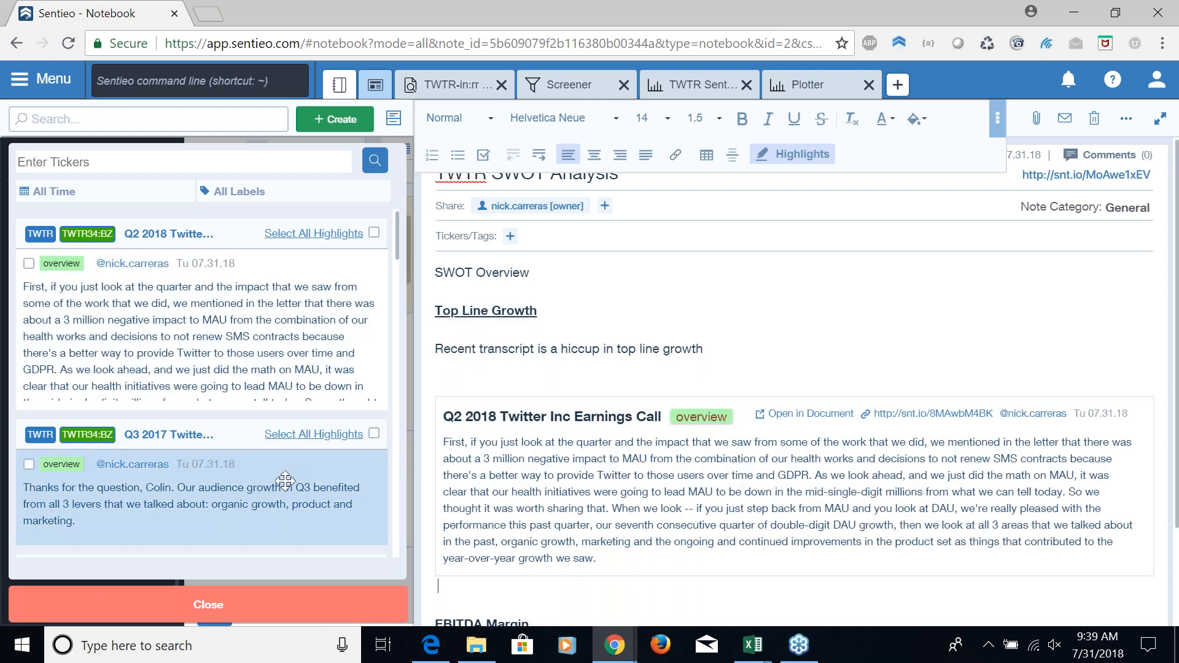
scroll(286, 481, down, 1)
drag(289, 414, 603, 582)
scroll(270, 427, down, 1)
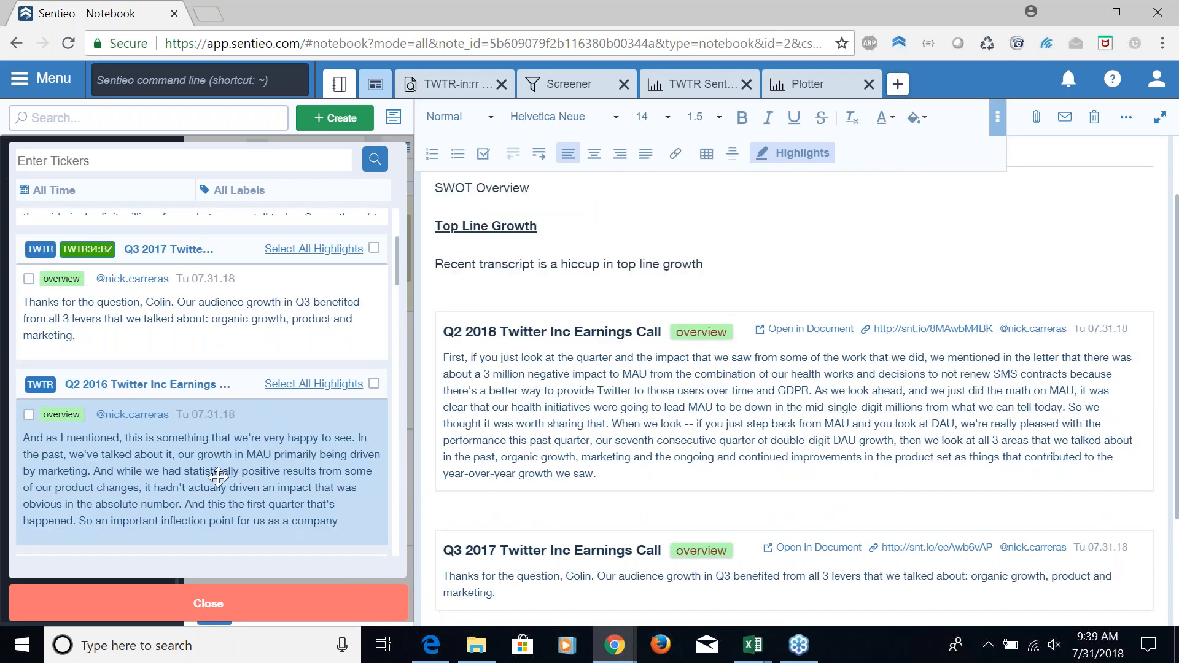
click(786, 509)
Add the line "Inflection point comment: Q2 16" below the Q3 2017 highlight
scroll(768, 514, down, 2)
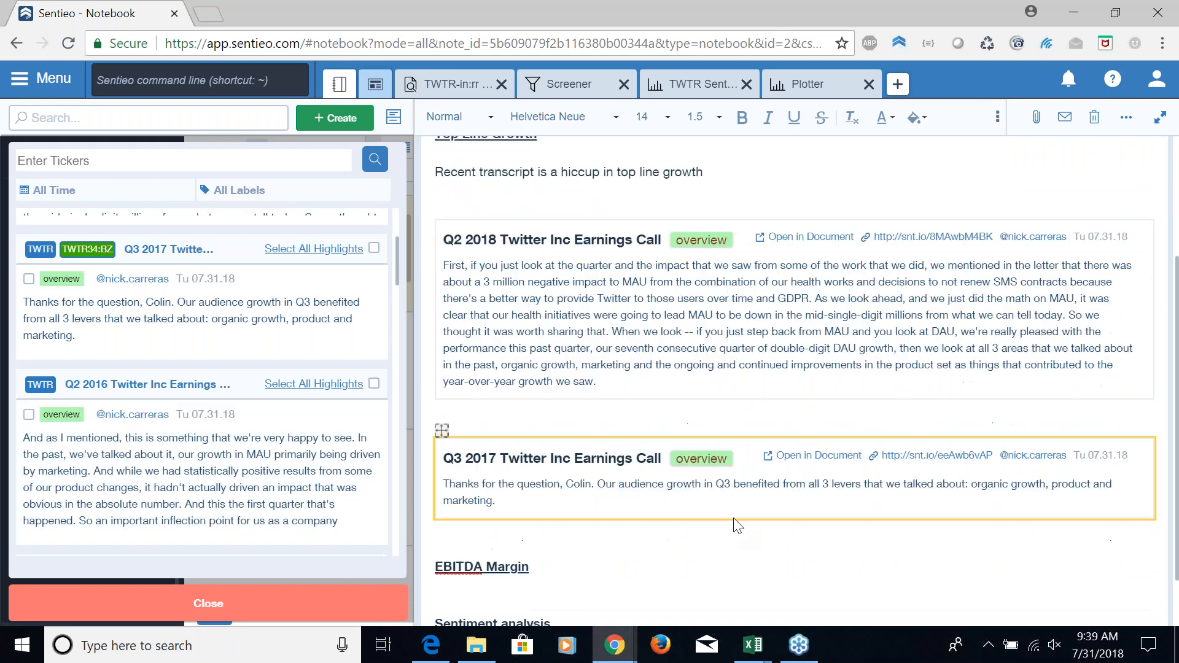
click(518, 539)
text(Infl)
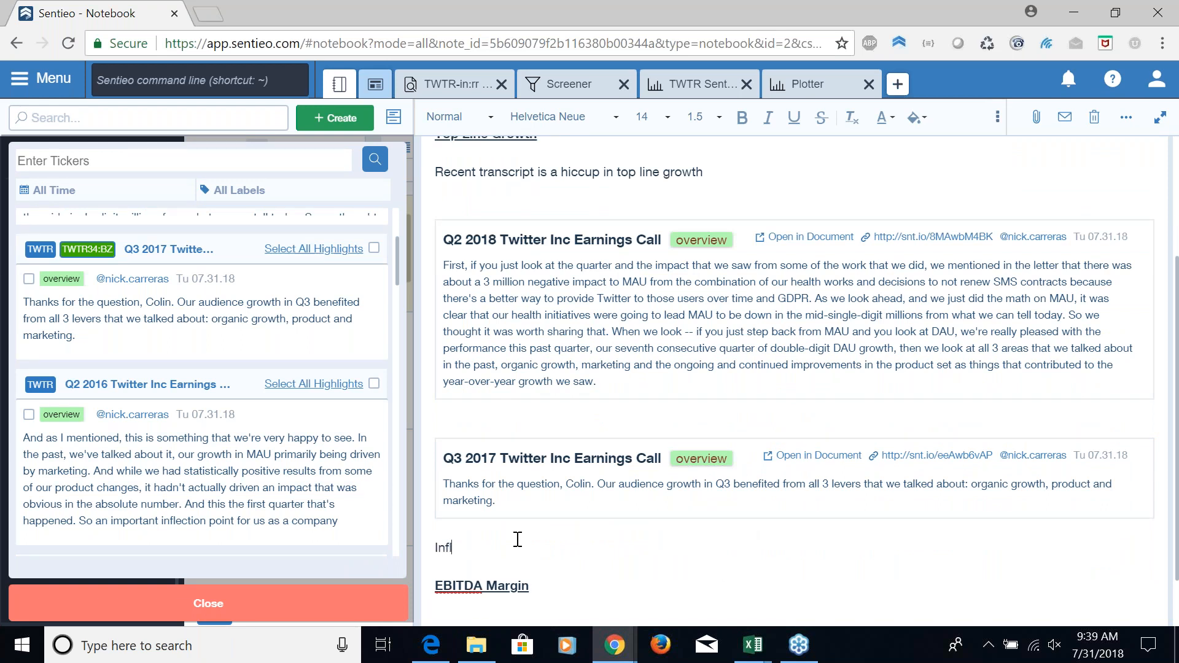
text(ection point comment: Q2 16)
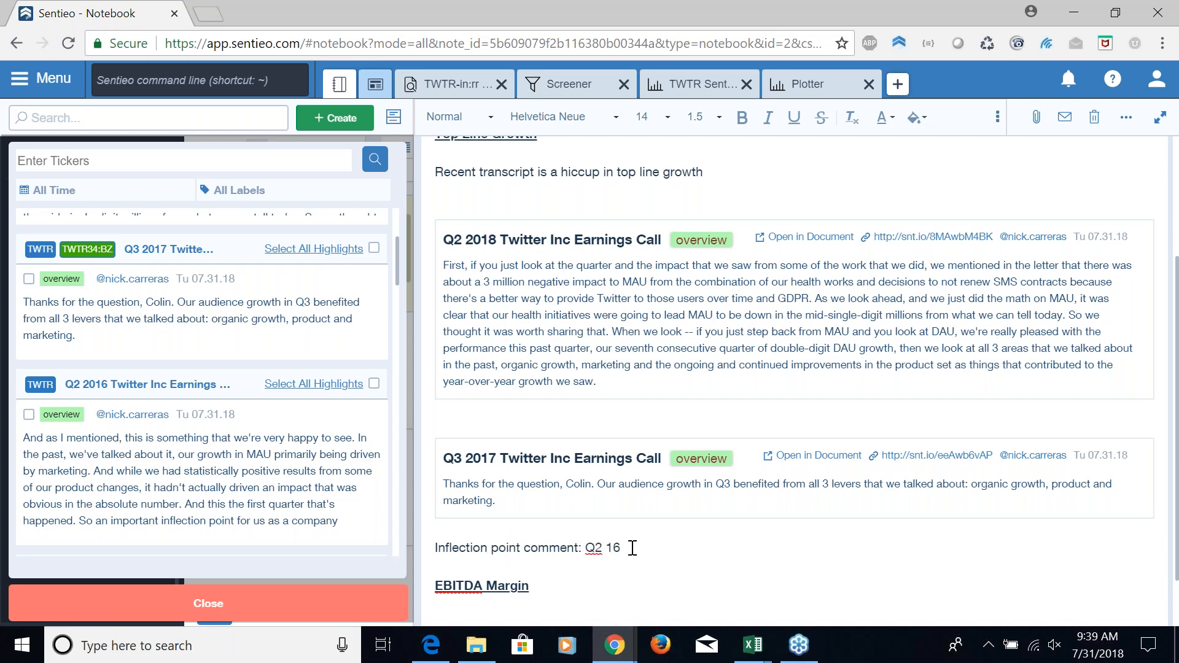
key(Return)
Insert the Q2 2016 Twitter earnings call highlight below the inflection point comment and close the highlights list
drag(129, 424, 544, 565)
scroll(284, 393, down, 3)
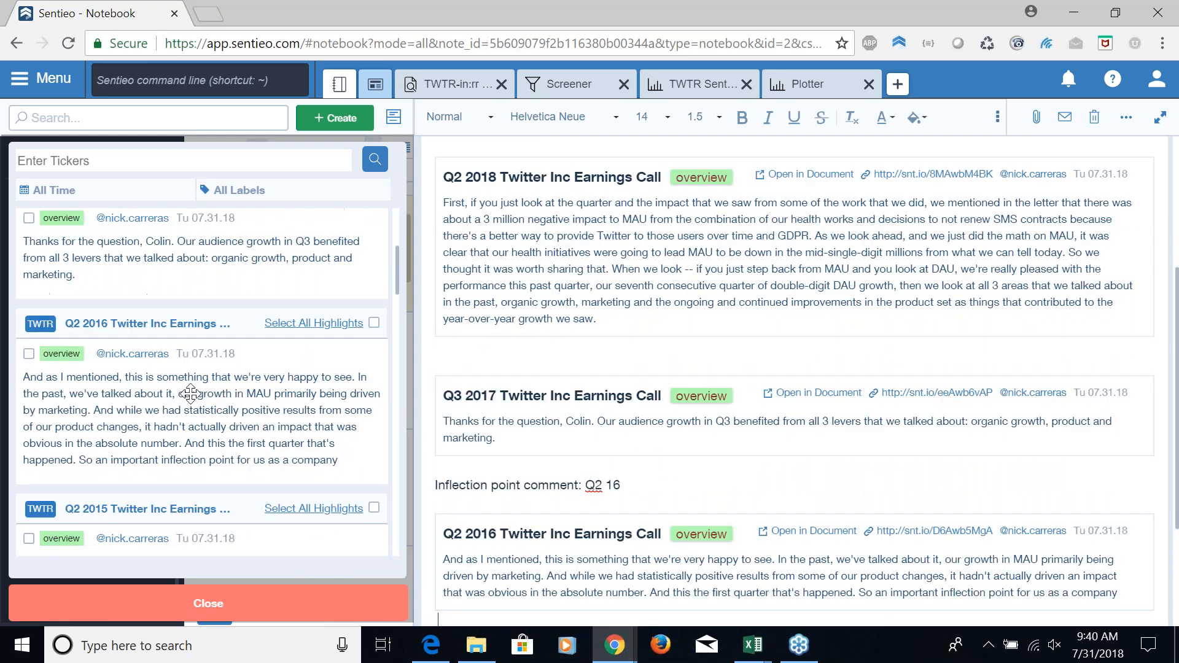
scroll(284, 410, down, 2)
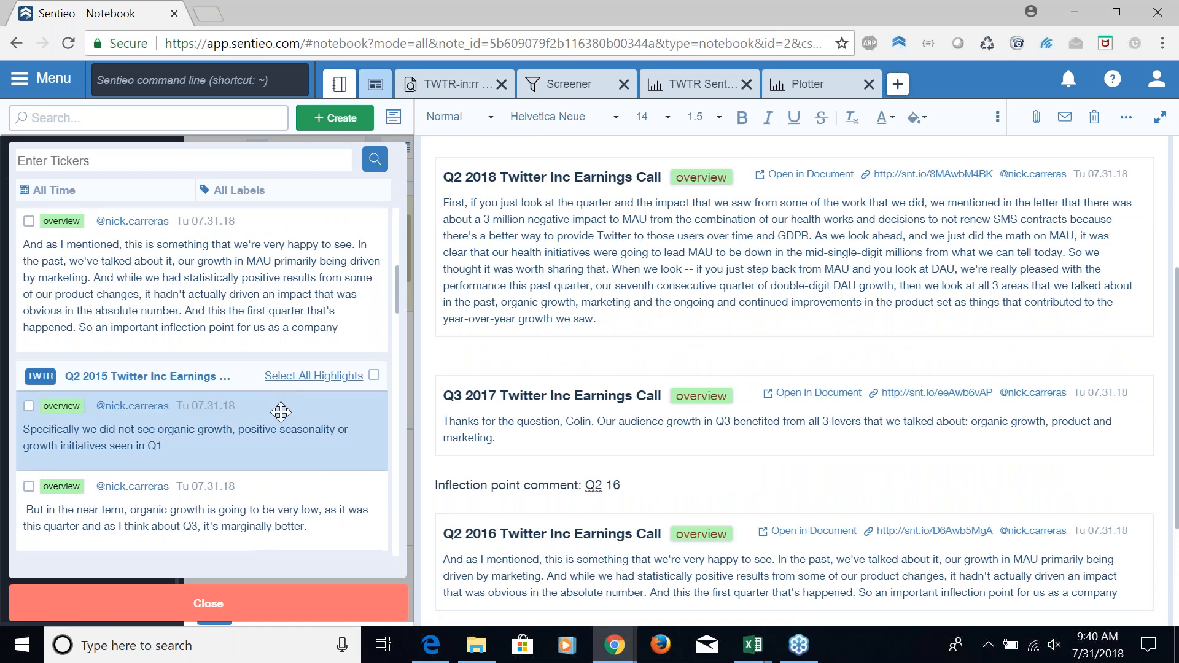
scroll(281, 412, down, 2)
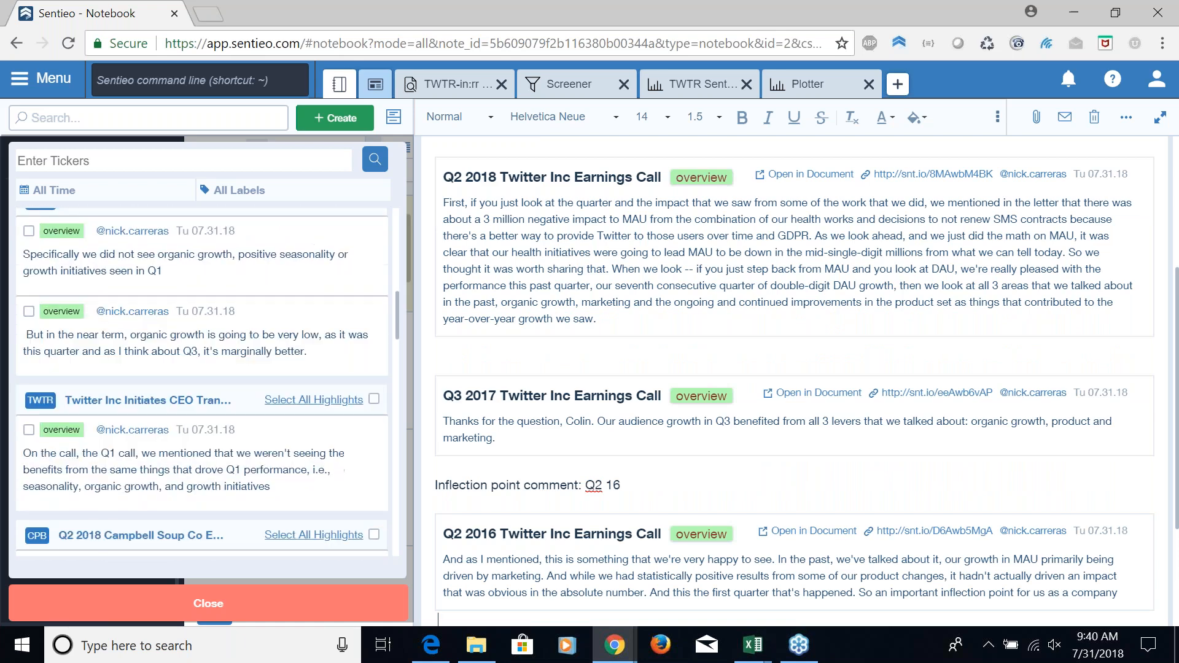
scroll(286, 459, down, 2)
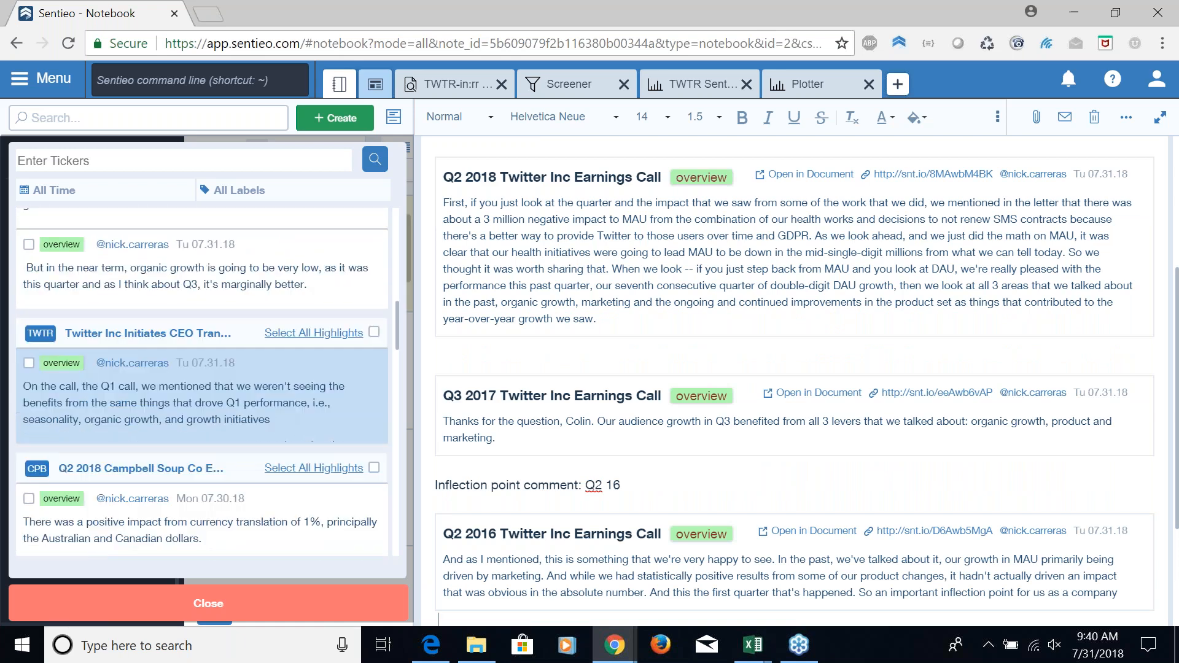
scroll(344, 452, up, 8)
click(614, 342)
scroll(612, 372, down, 3)
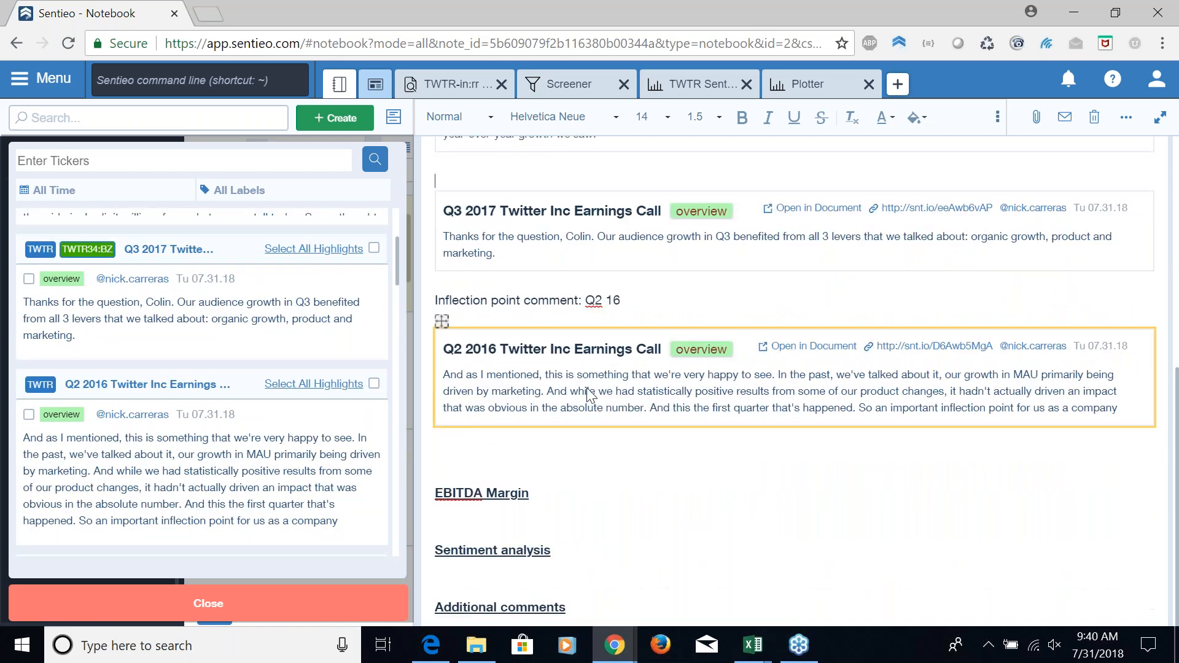
click(376, 600)
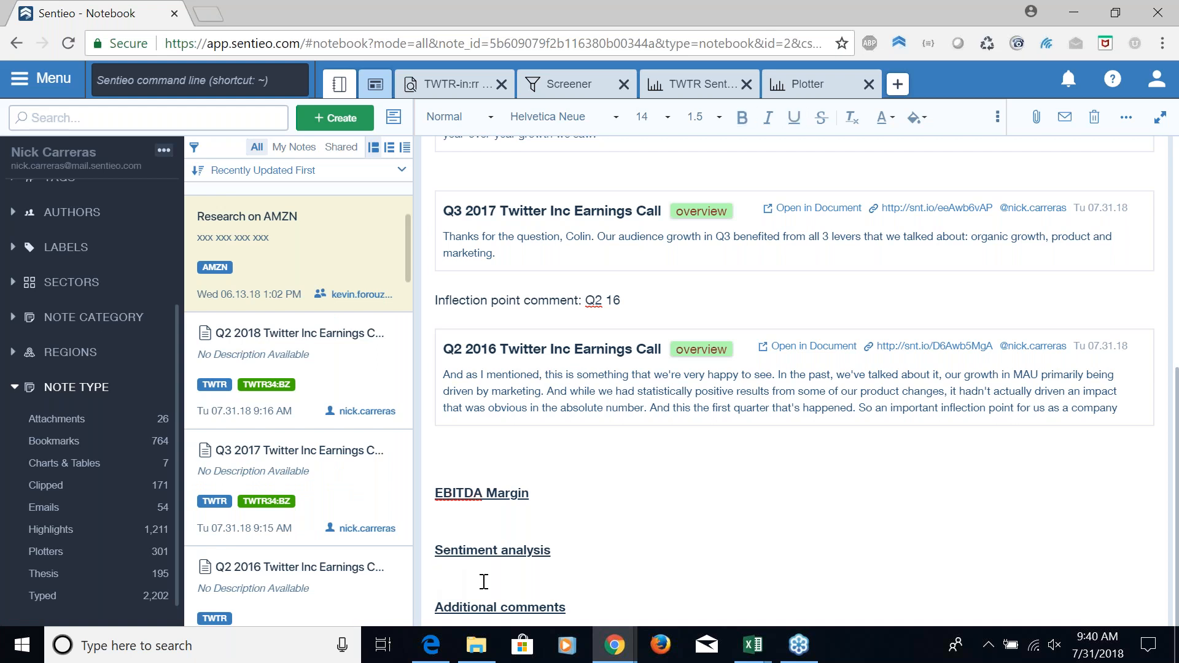
Write "Recent earnings: Increased headcount could compress margin innear term but mkt already incorporating that negative" under EBITDA Margin
key(Return)
text(Recent earnings: I)
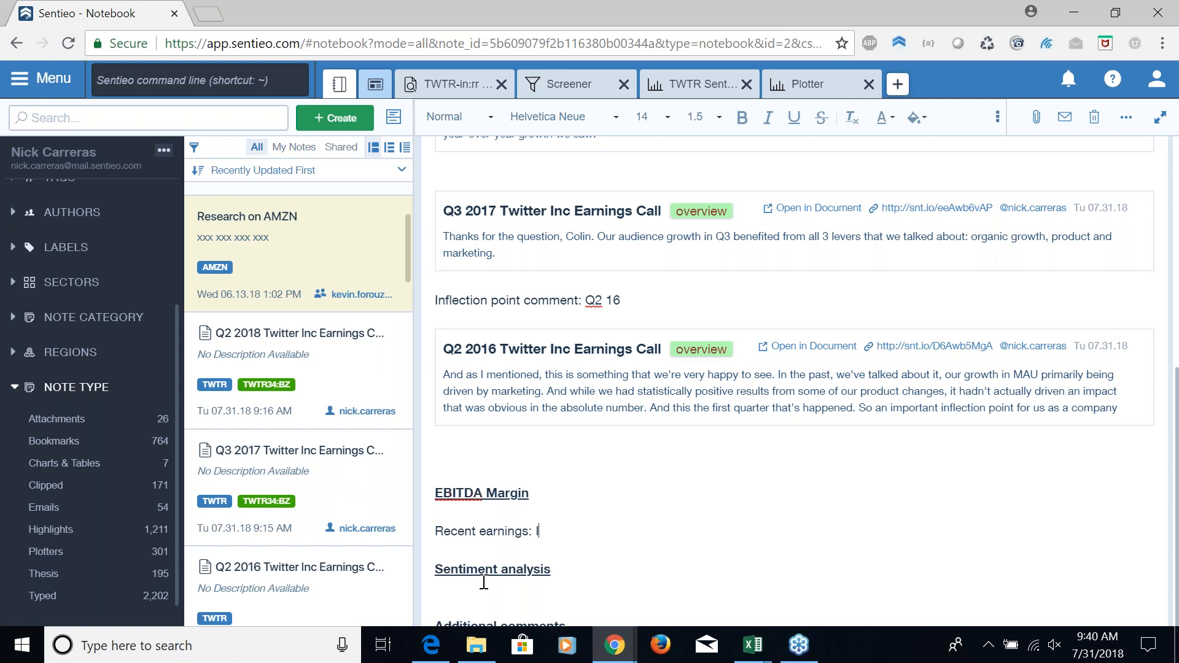
text(ncreased head)
text(o)
text(oun)
key(BackSpace)
key(BackSpace)
text(count could compress marig)
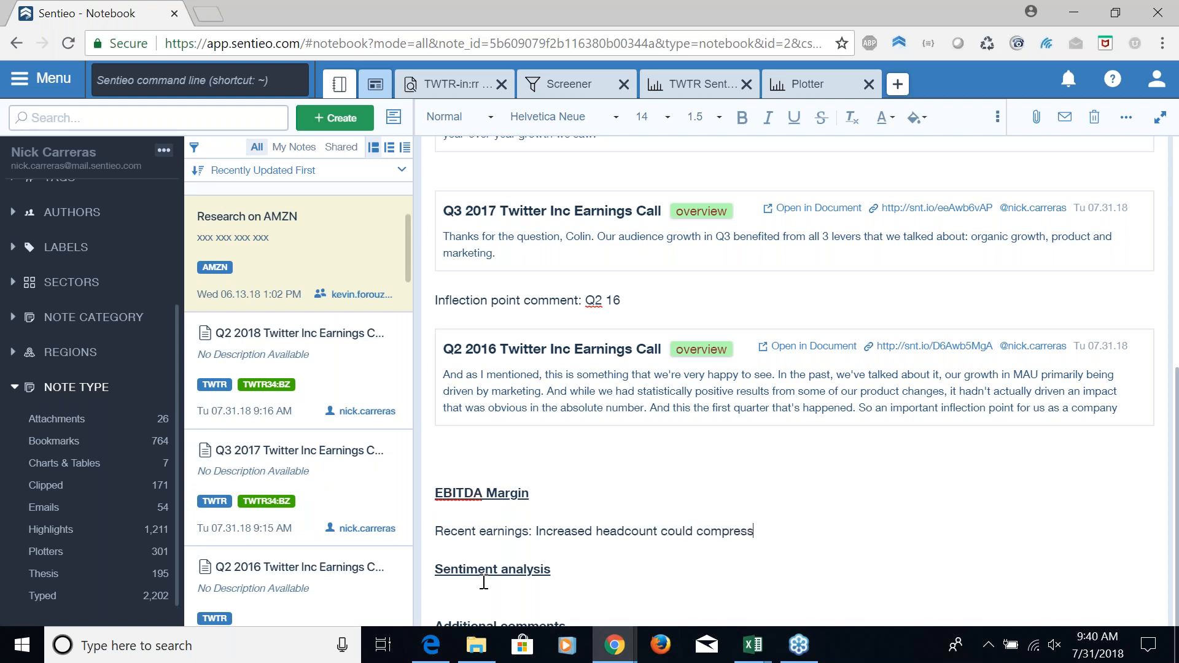
key(BackSpace)
key(BackSpace)
text(gin in)
key(BackSpace)
text(near term bu)
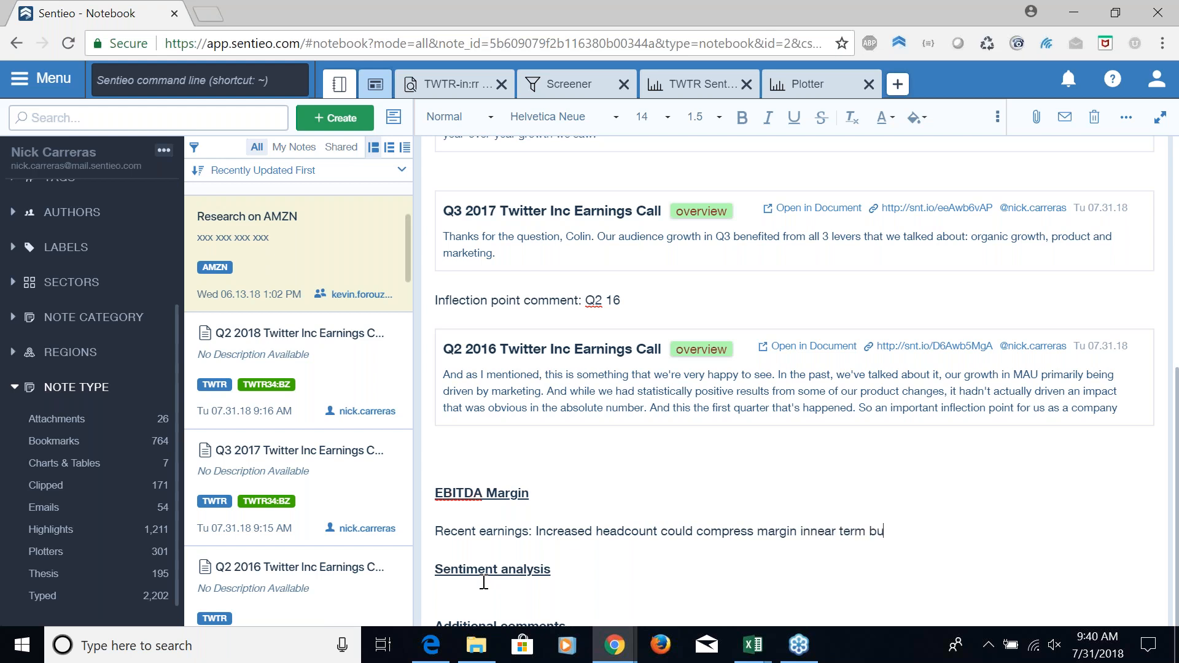
text(t mkt already incorporating that negative)
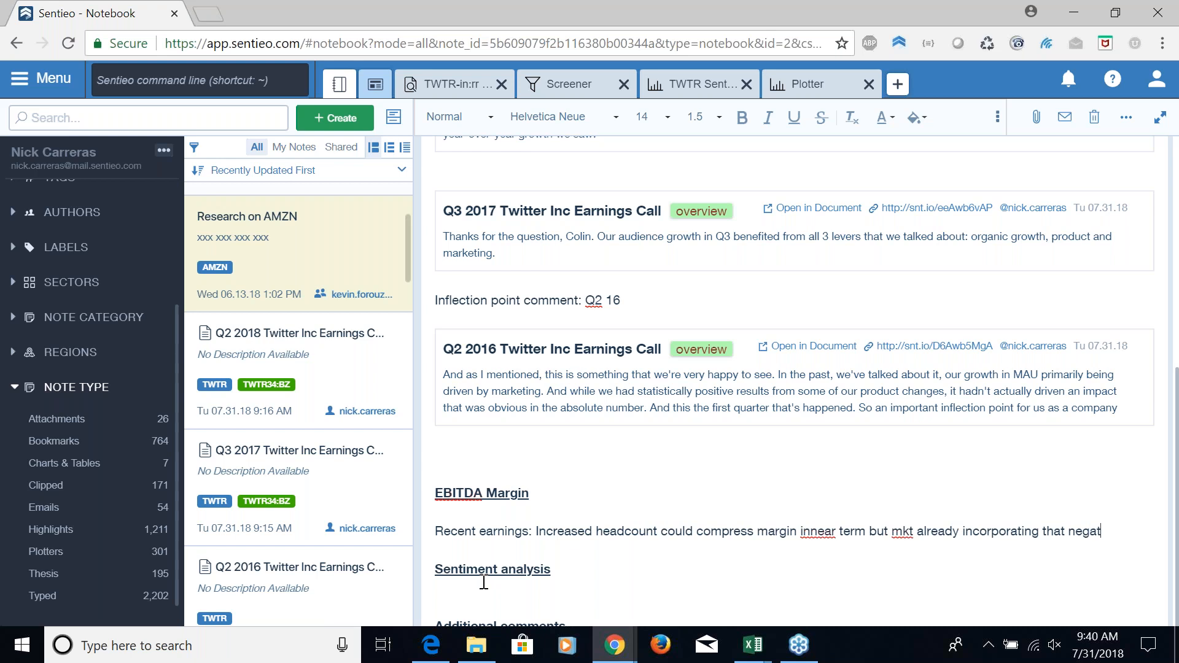
Write "Analyst sentiment coming down while analyst rising and estimates declining" under the Sentiment analysis heading
key(Down)
key(Down)
key(Return)
text(Analyst sentiment coming down while analyst rigin)
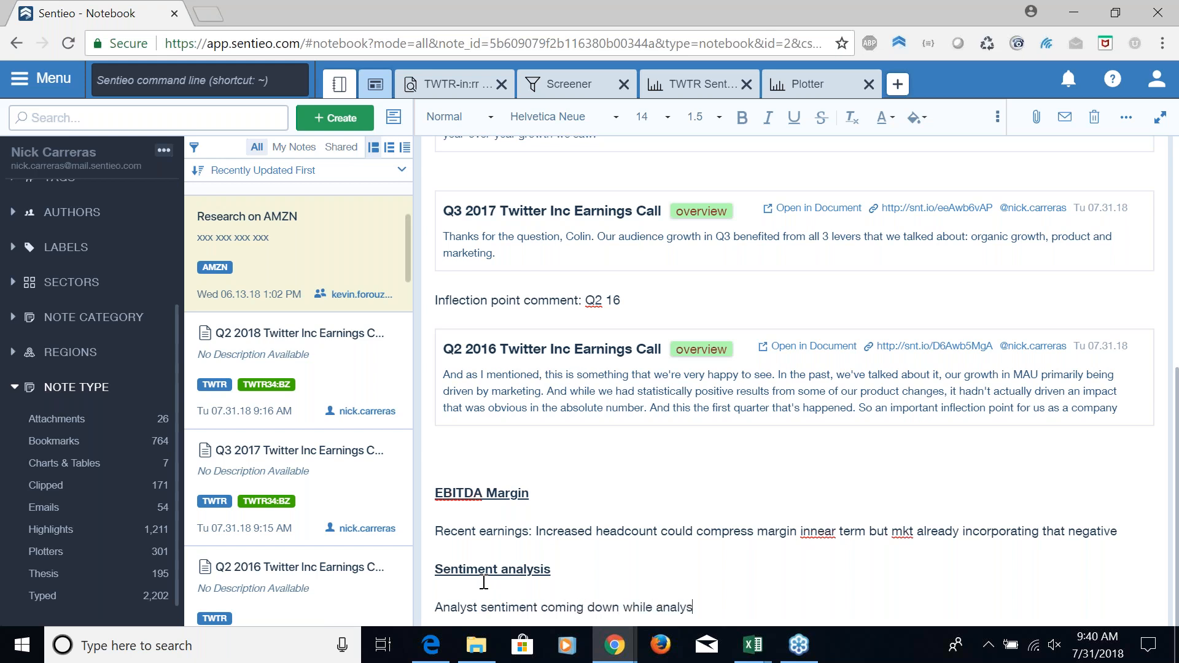
key(BackSpace)
key(BackSpace)
key(BackSpace)
text(sing and estimates declining)
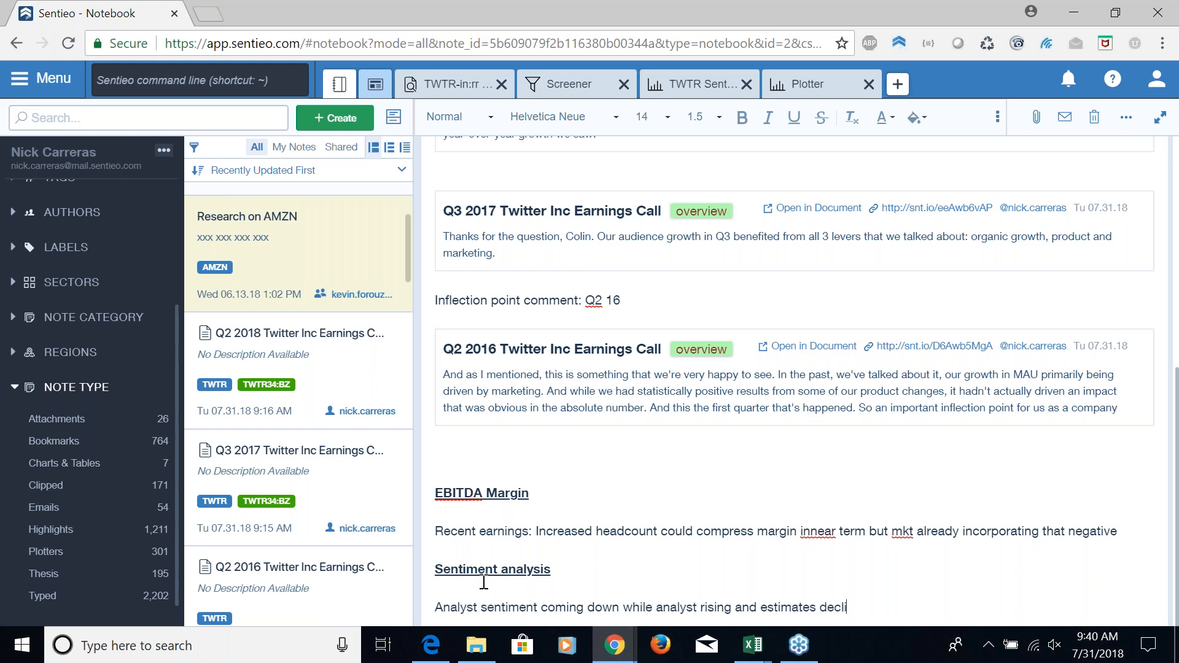
key(Return)
key(Down)
key(Down)
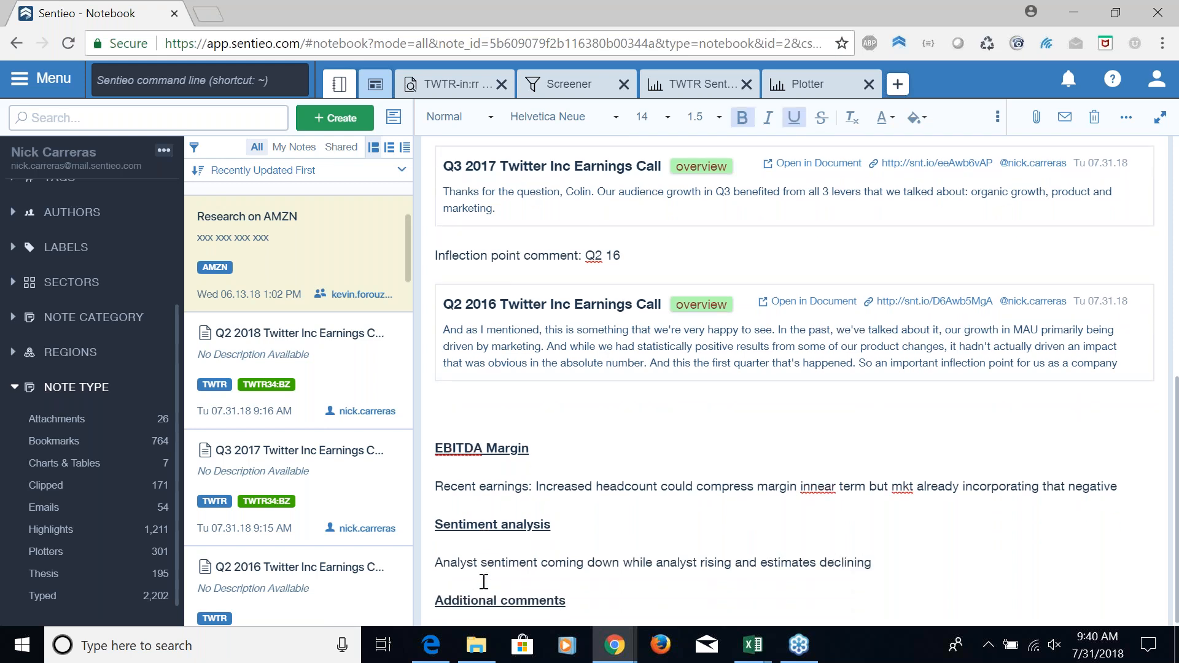
Share the SWOT note with two colleagues by entering each user's name
scroll(528, 516, up, 8)
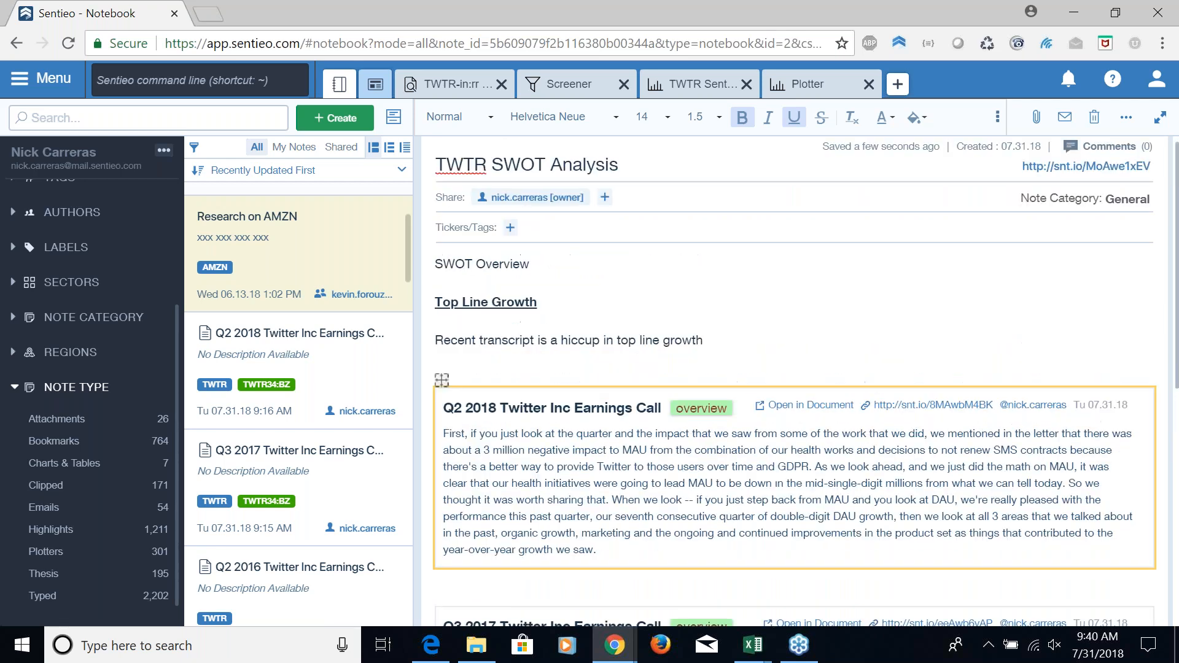
scroll(533, 515, up, 1)
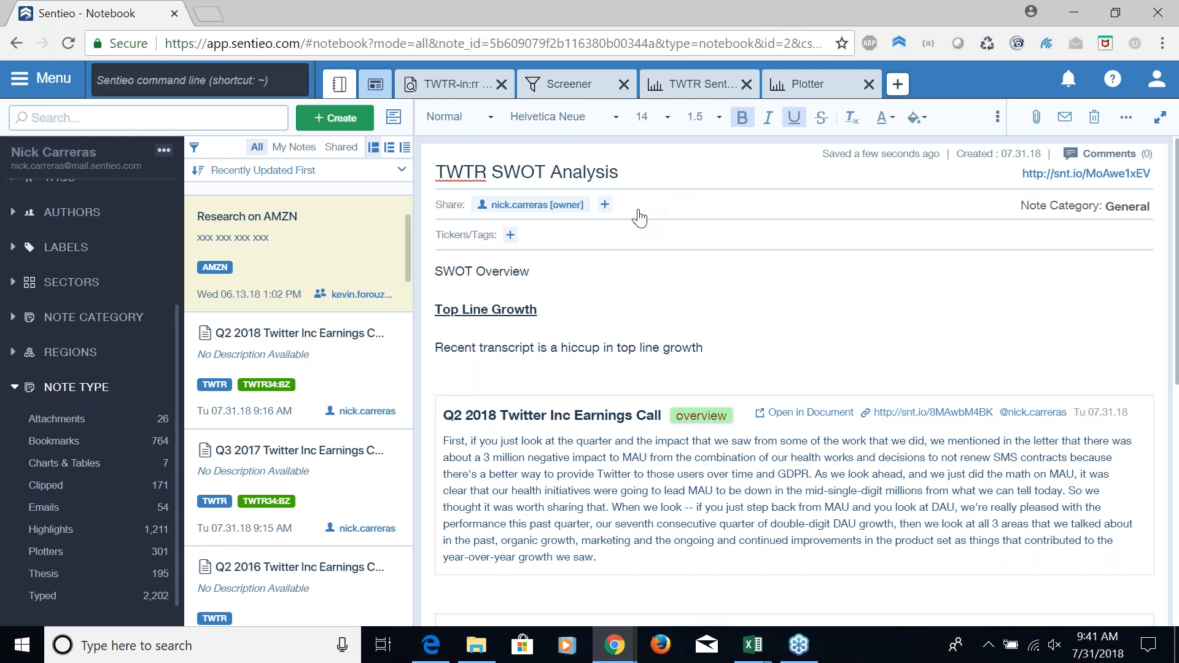
click(607, 207)
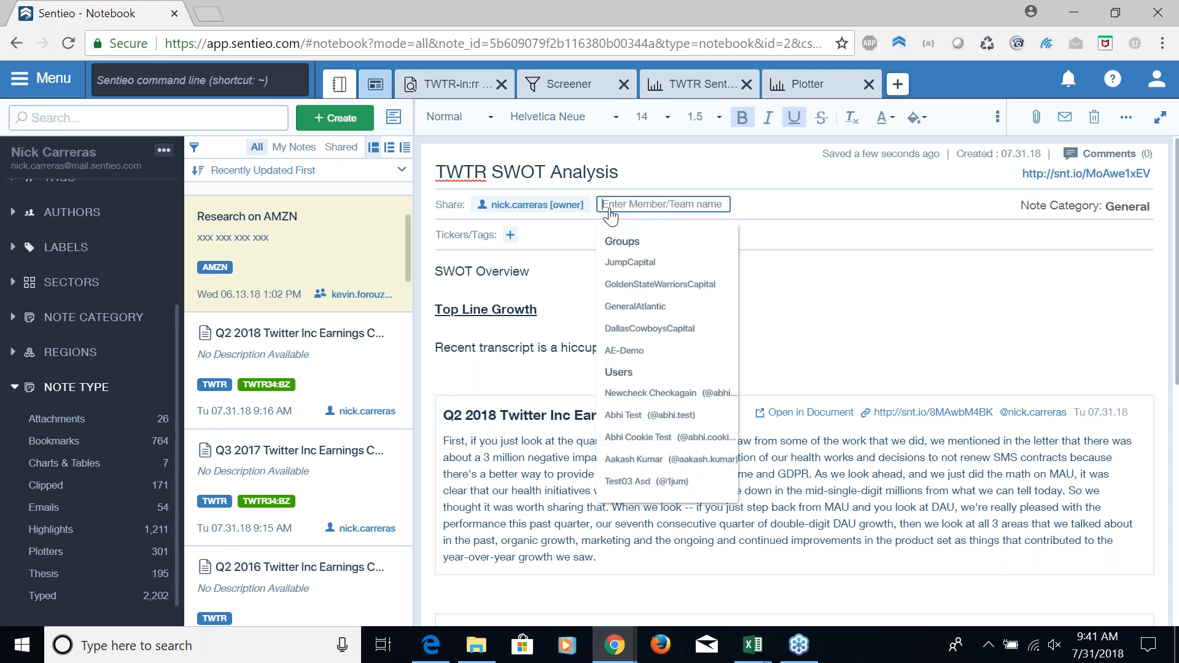
text(denise)
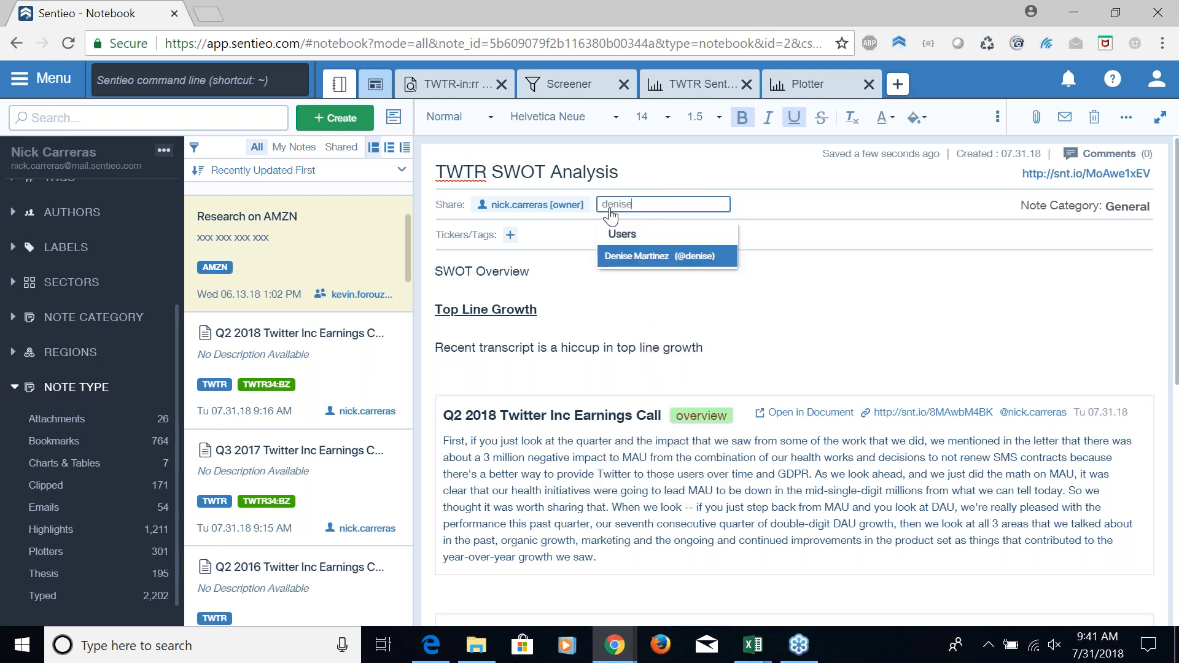
key(Return)
text(rishi)
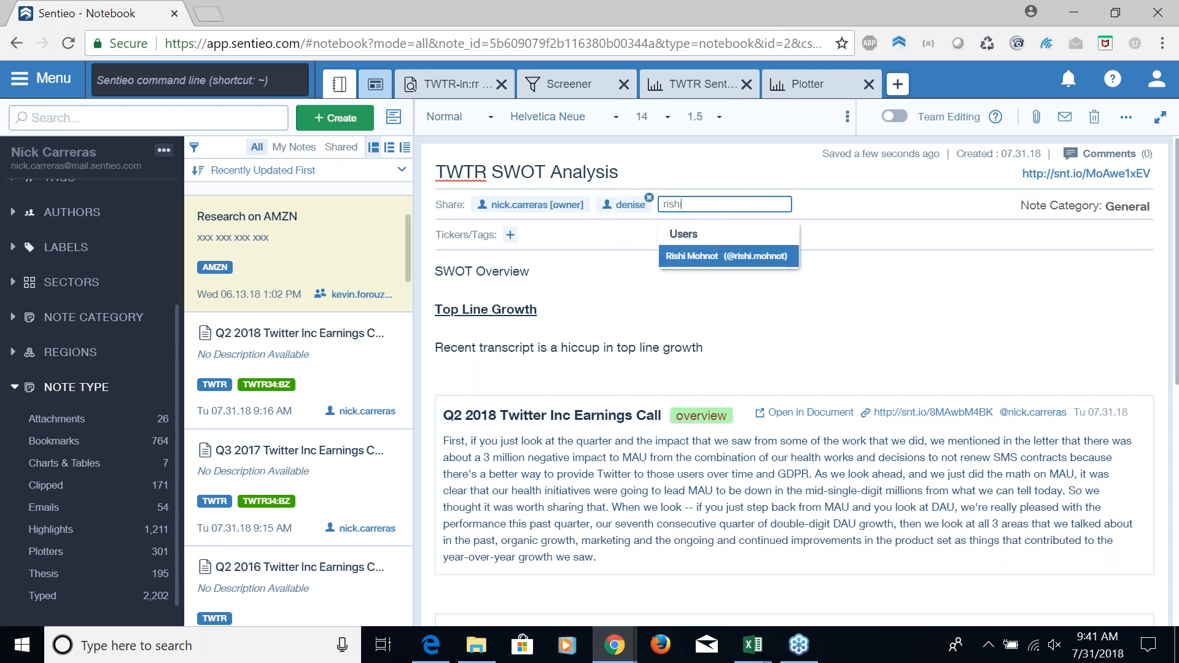
key(Return)
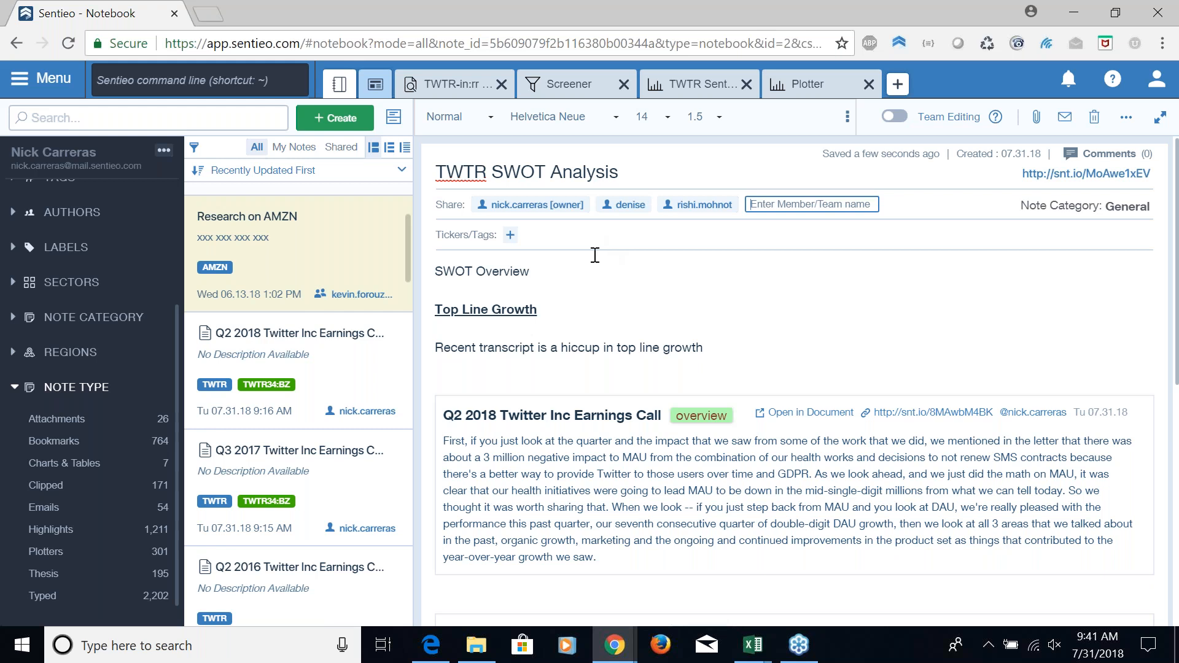
Tag the TWTR SWOT Analysis note with the TWTR ticker and the #orggrowth tag
click(510, 236)
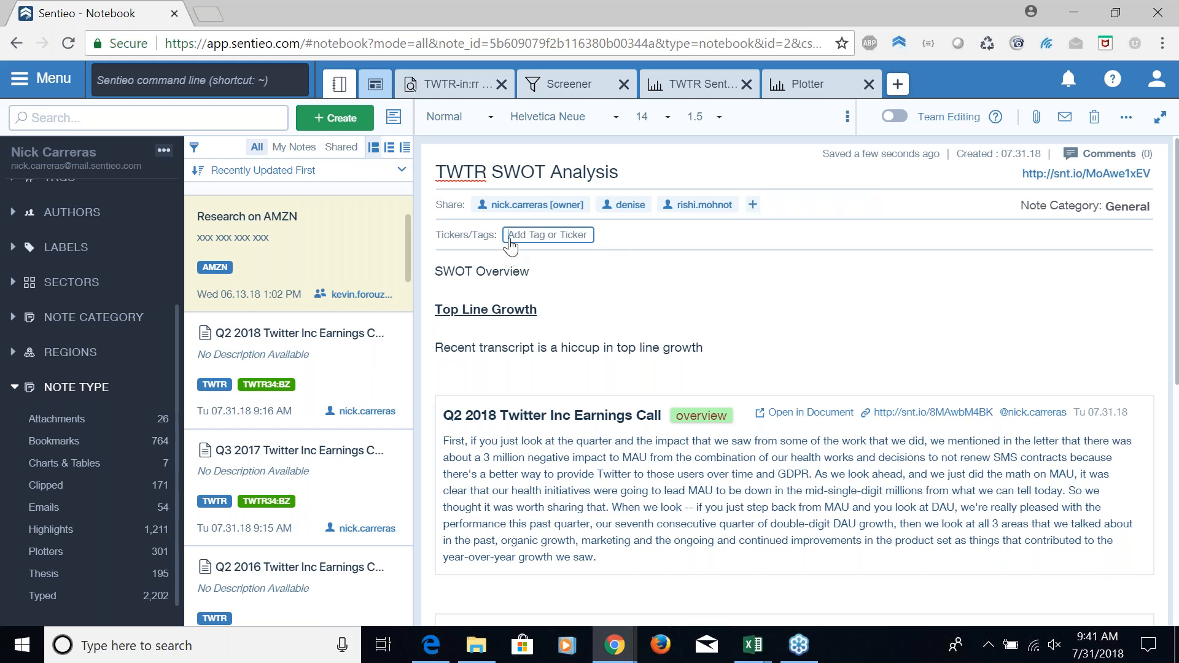
text(wt)
text(tr)
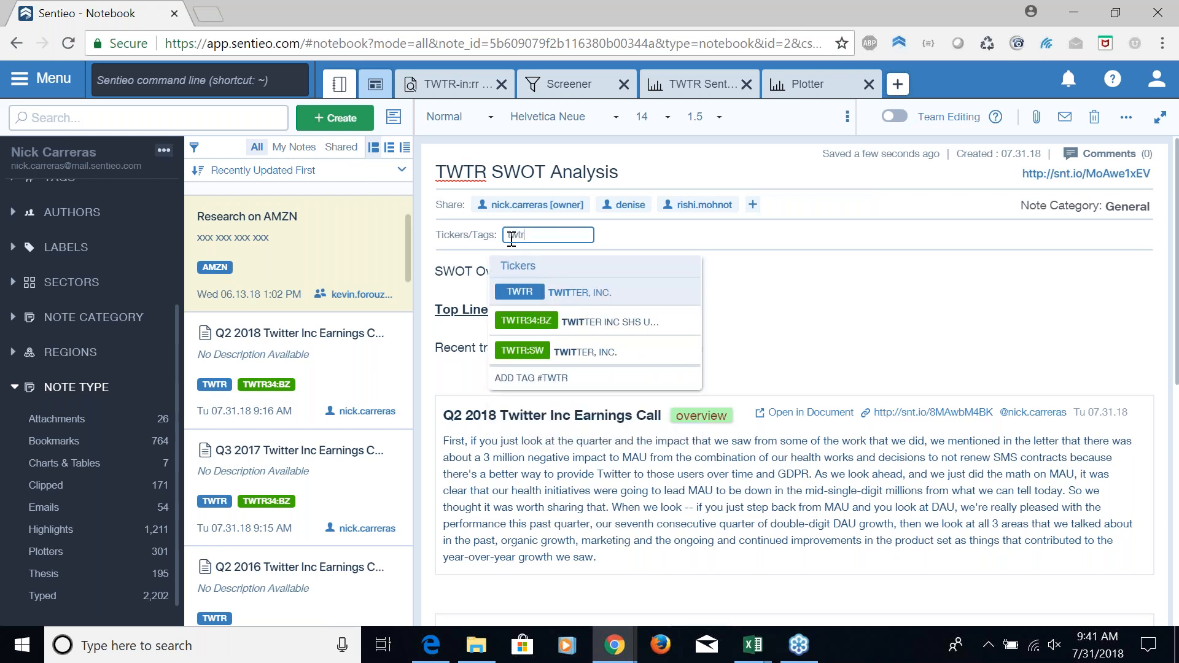
click(597, 294)
text(#org)
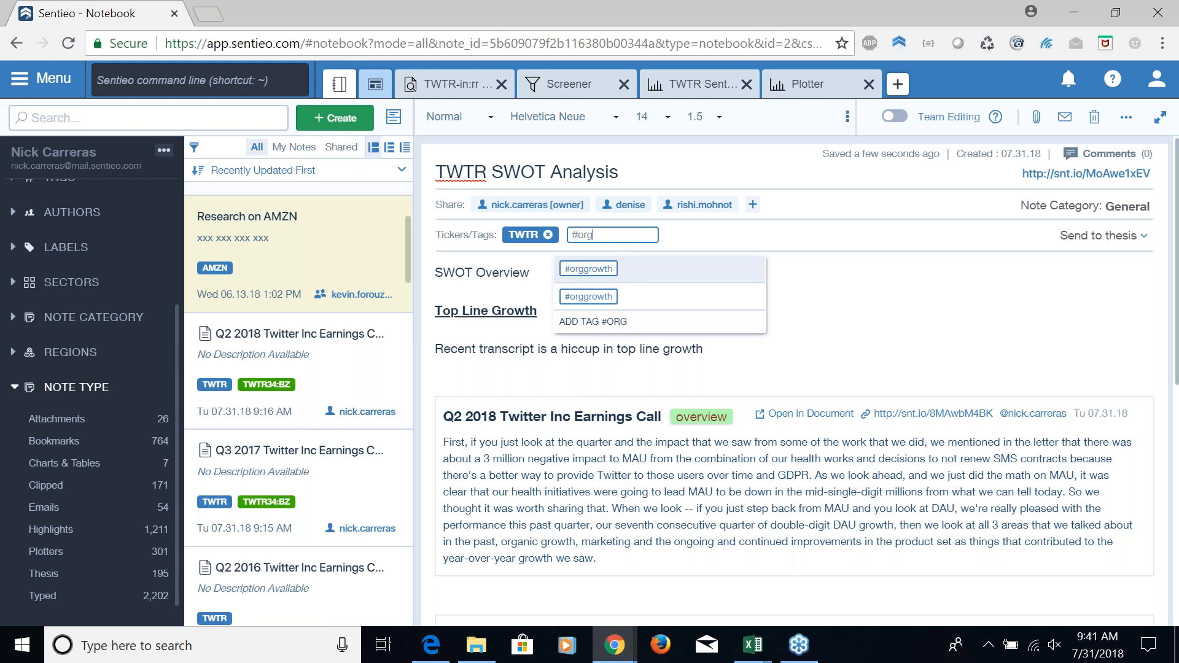
click(603, 297)
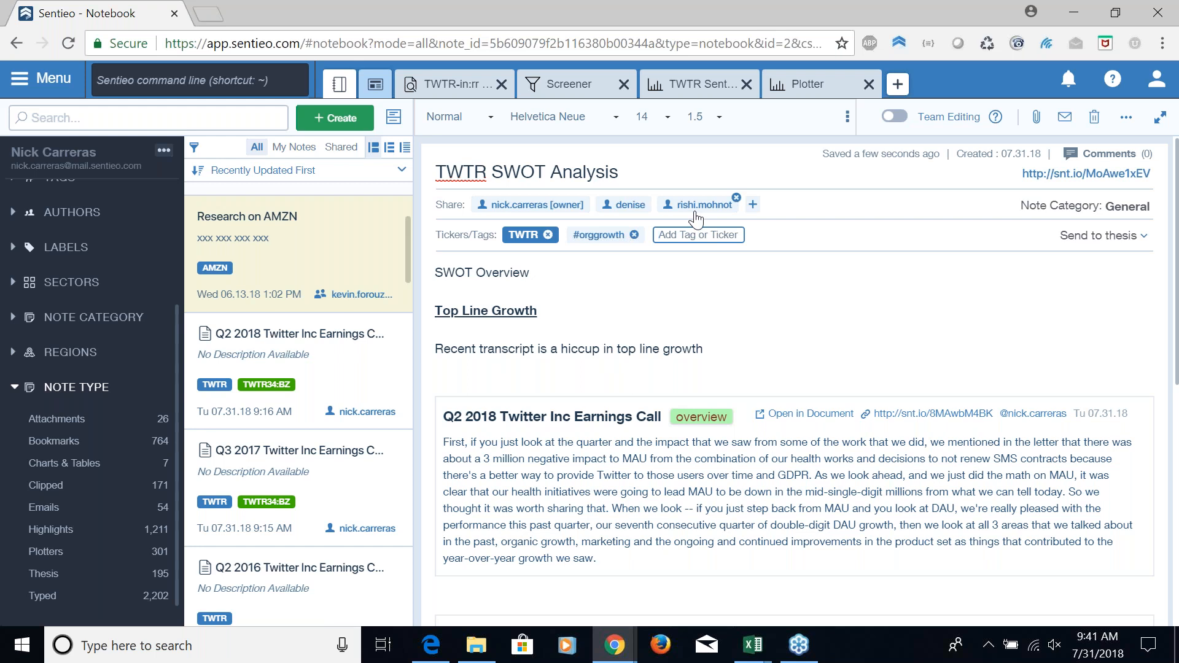
click(658, 235)
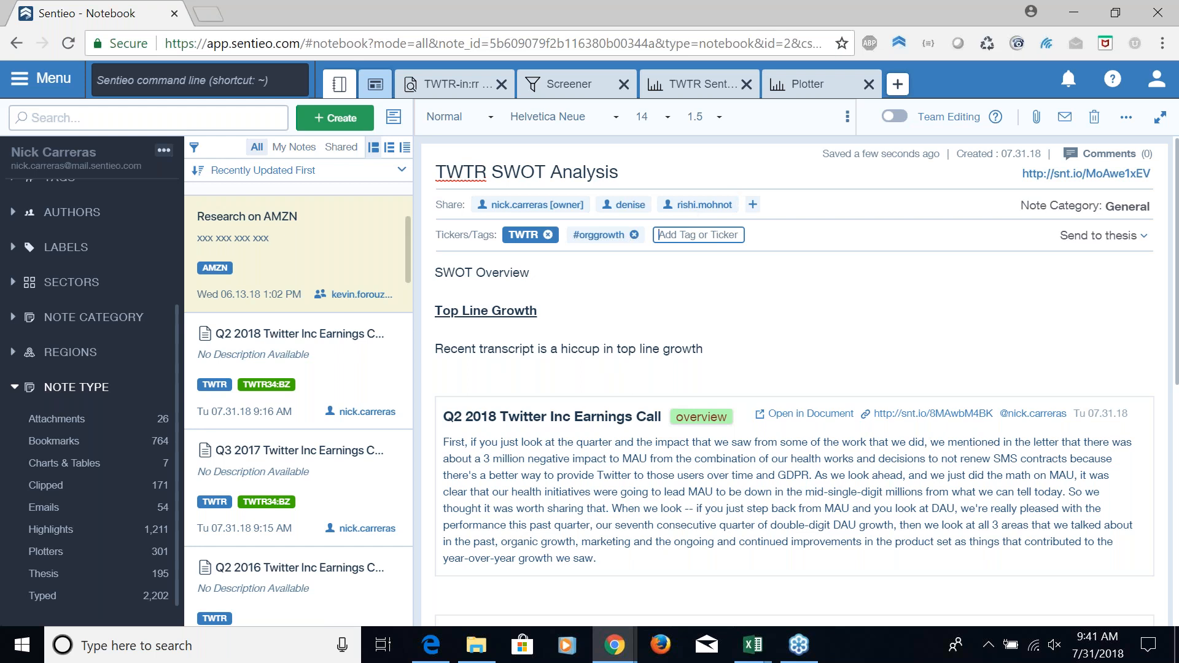
Enable team editing for the note and post a comment asking one colleague to look further into top line growth
click(893, 118)
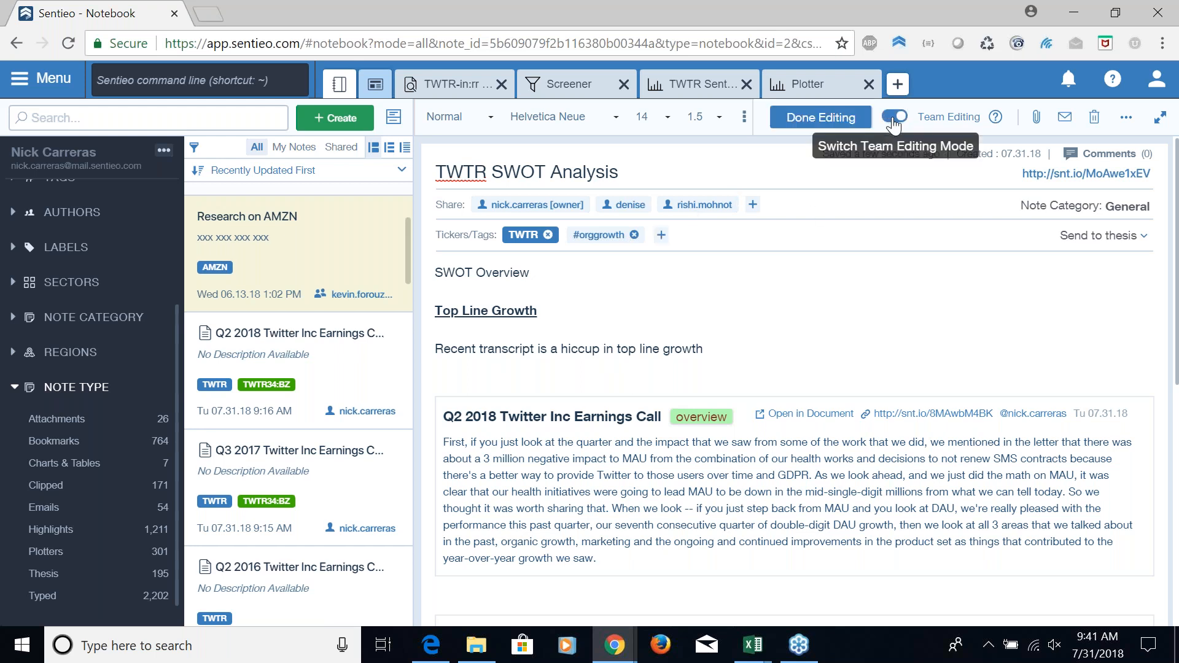
click(841, 123)
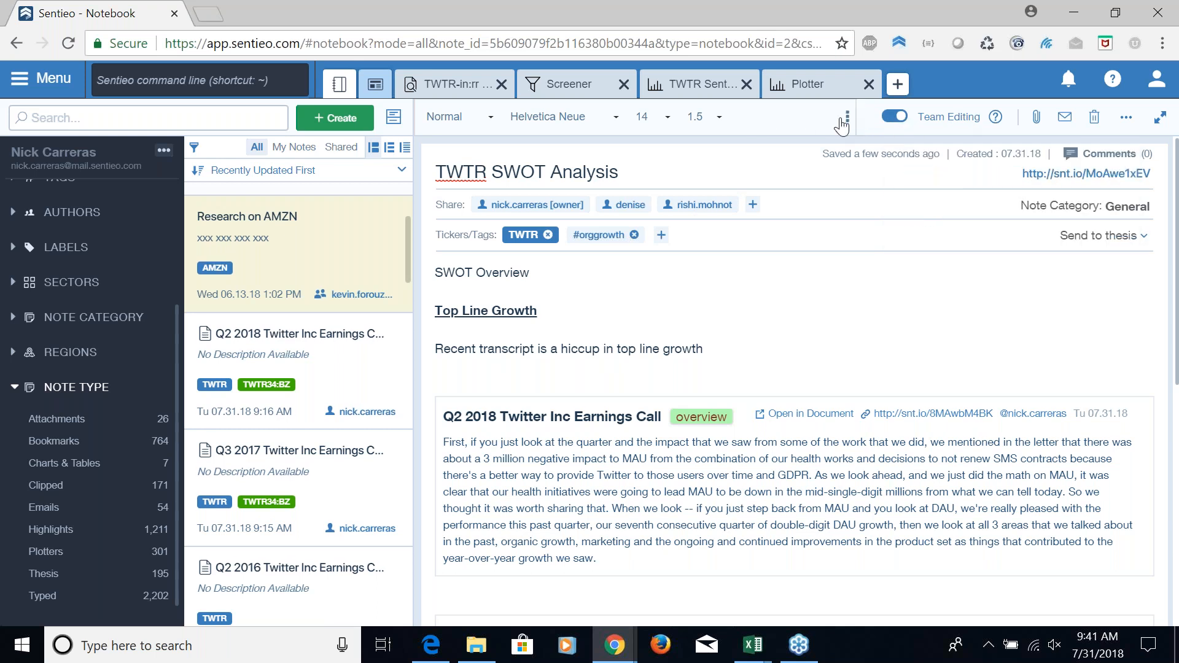
click(1110, 154)
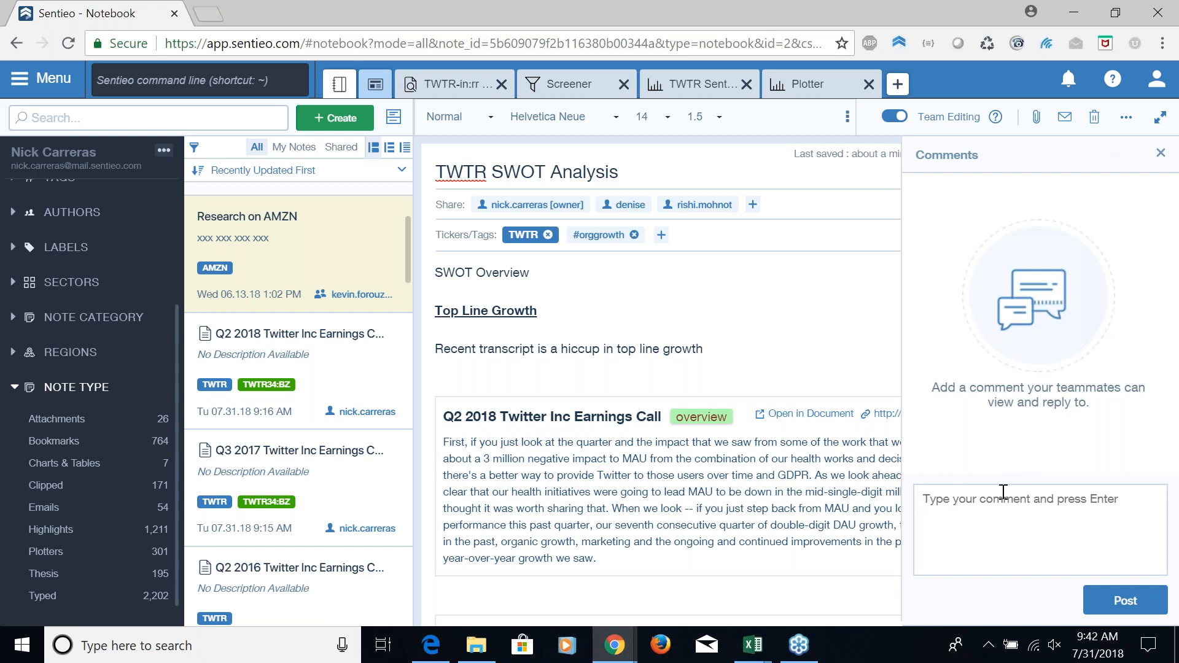
text(Rishi -)
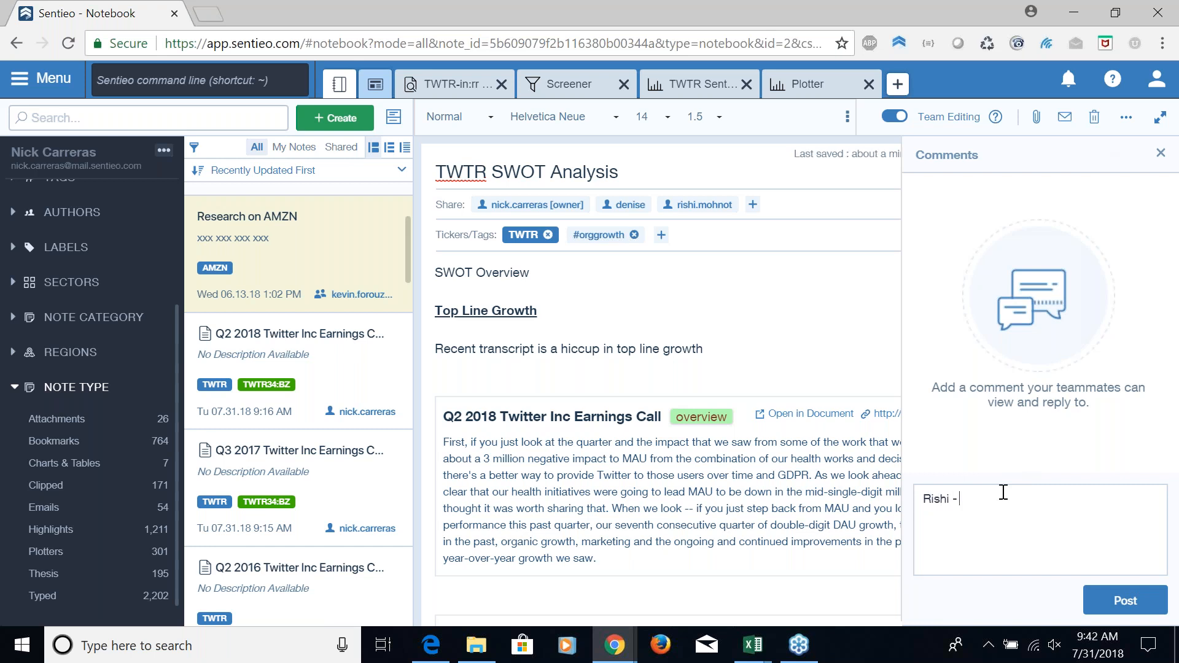
text( could you look further into top line growth)
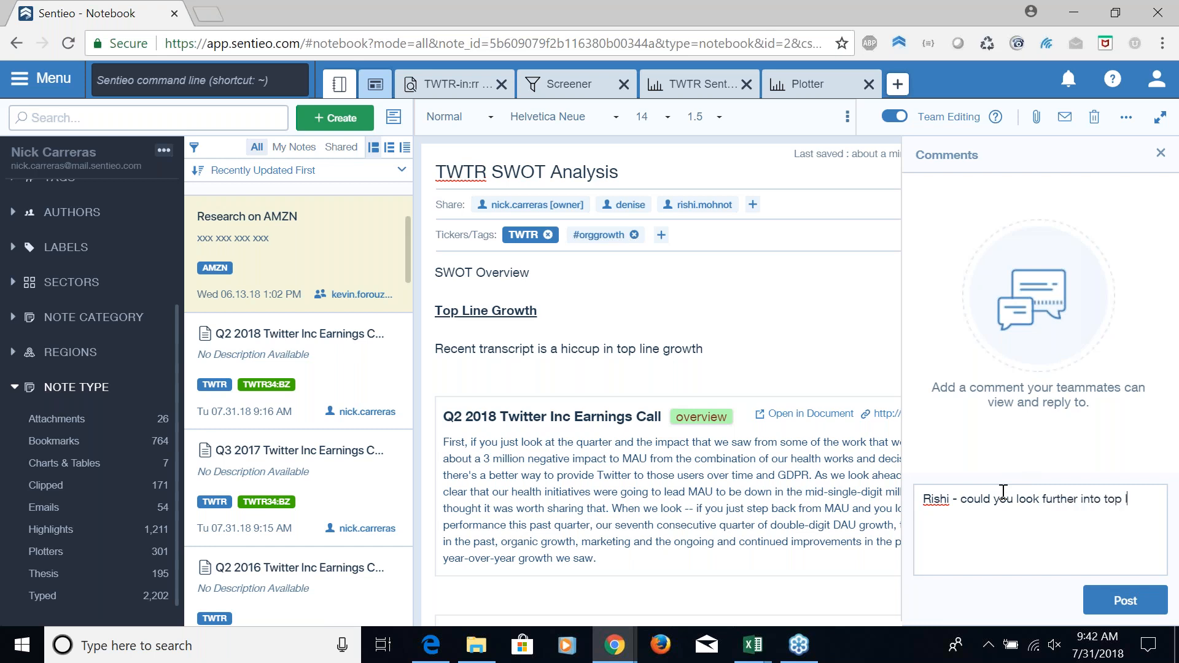
key(Return)
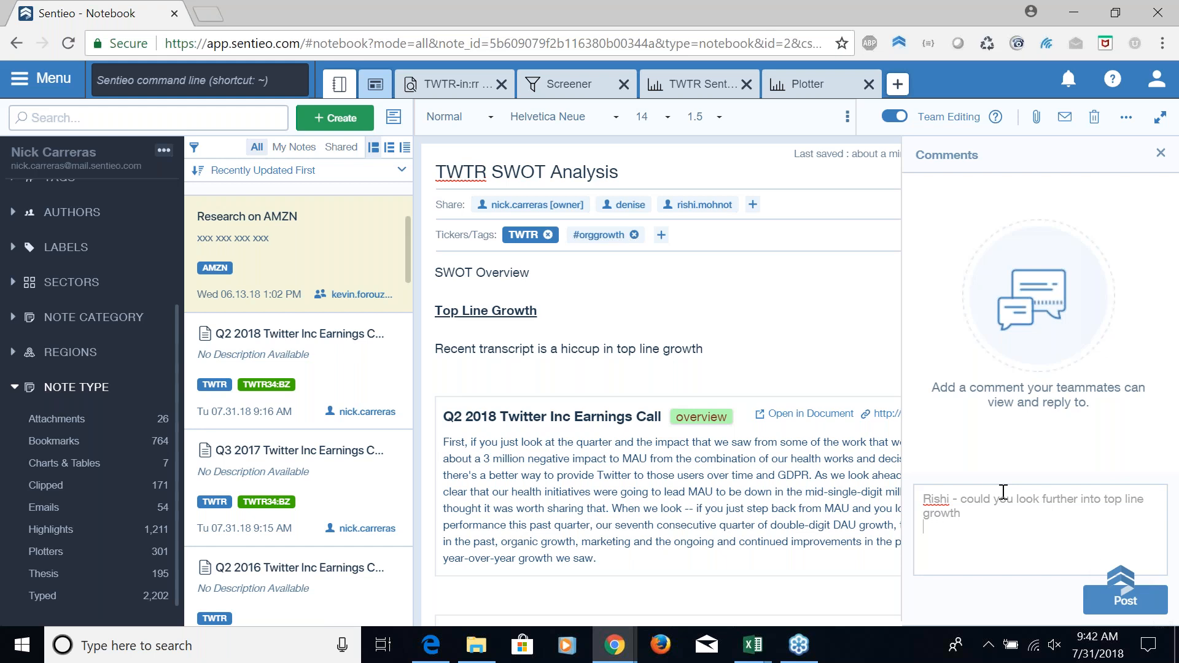
Post a comment asking the other colleague to look into margin expansion / contraction and the alternative data (maybe google trends), and dismiss the chat notifications
text(Denise)
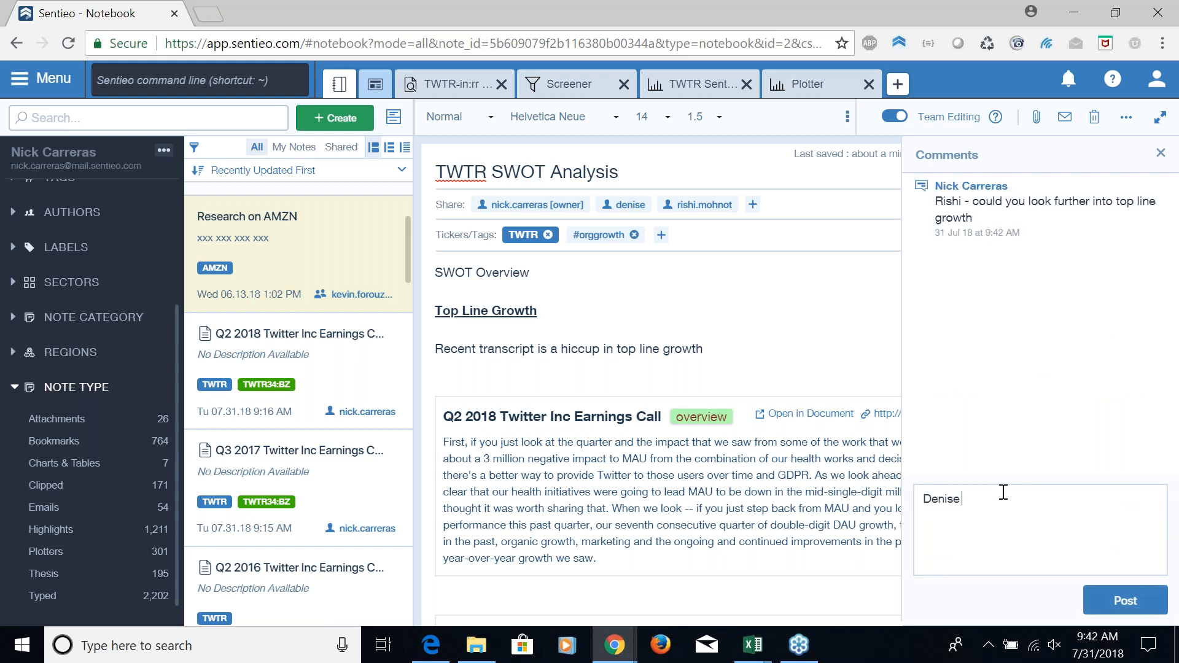
text( - could you look)
text( into margin )
text(expansion / c)
text(ontraction as well as t)
text(he alternati)
text(ve data)
text( (maybe)
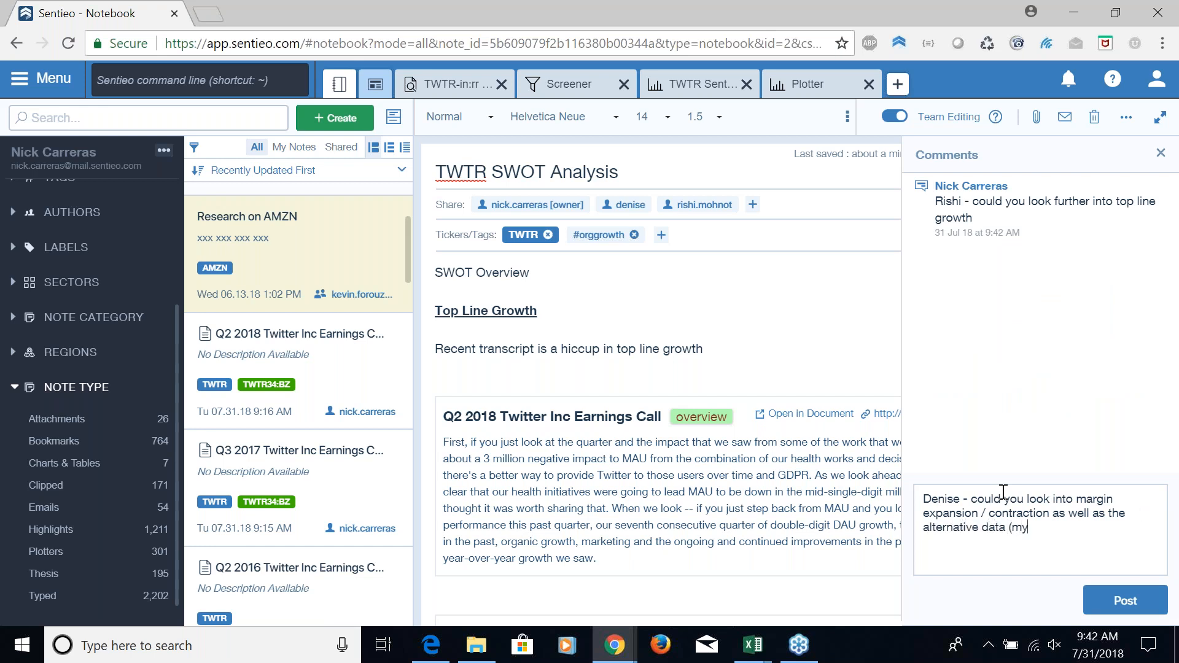
text( google trends))
key(Return)
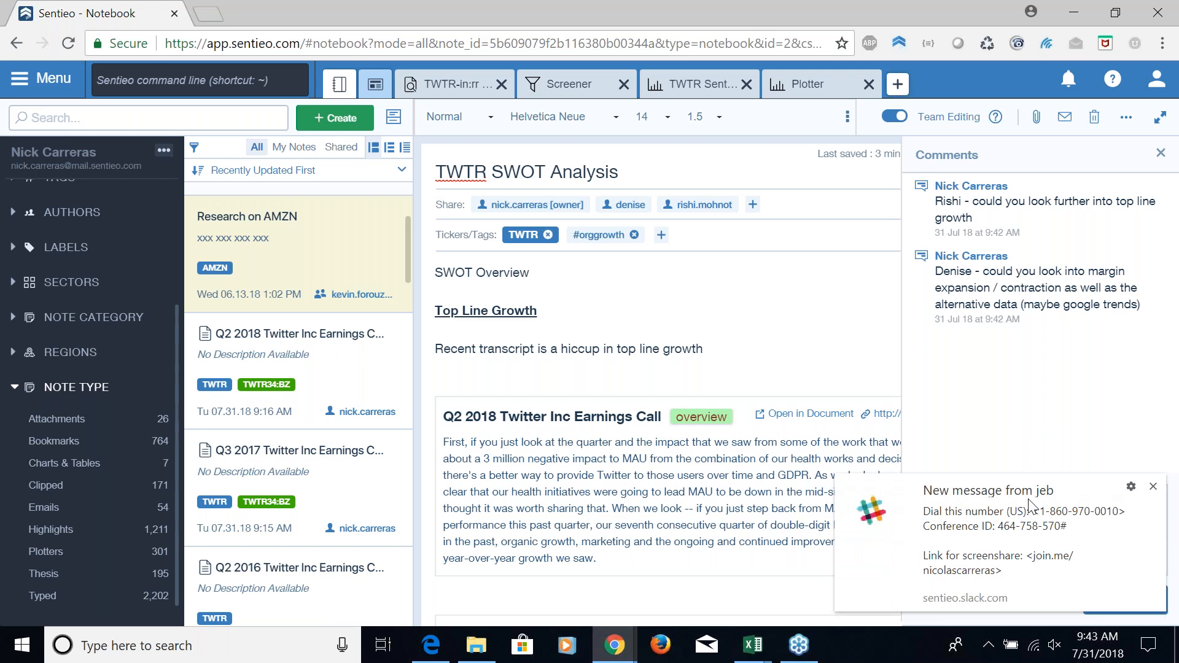
click(1152, 486)
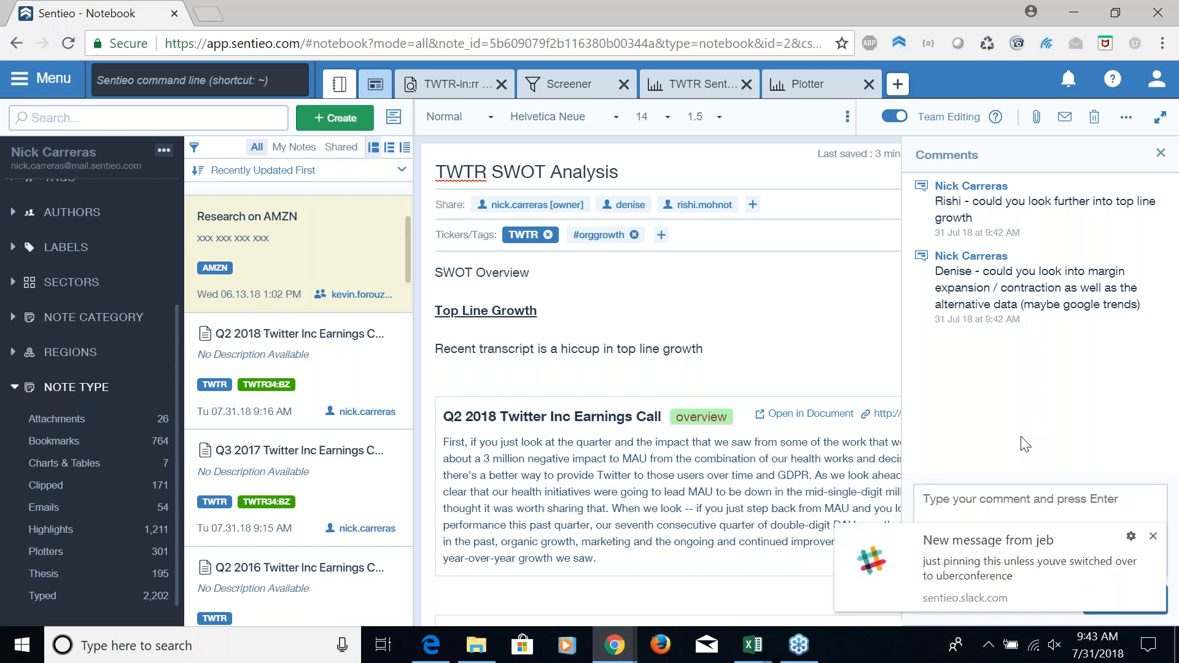
click(1154, 537)
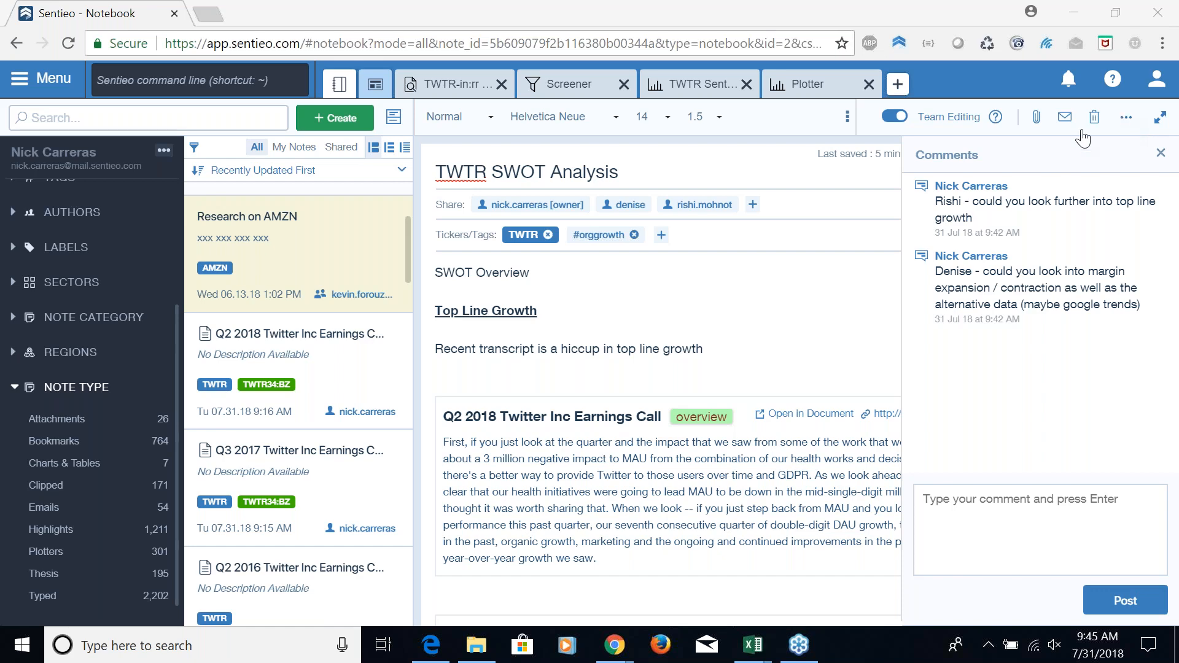
View the TWTR Sentiment Estimate Considerations chart and the Screener results
click(694, 86)
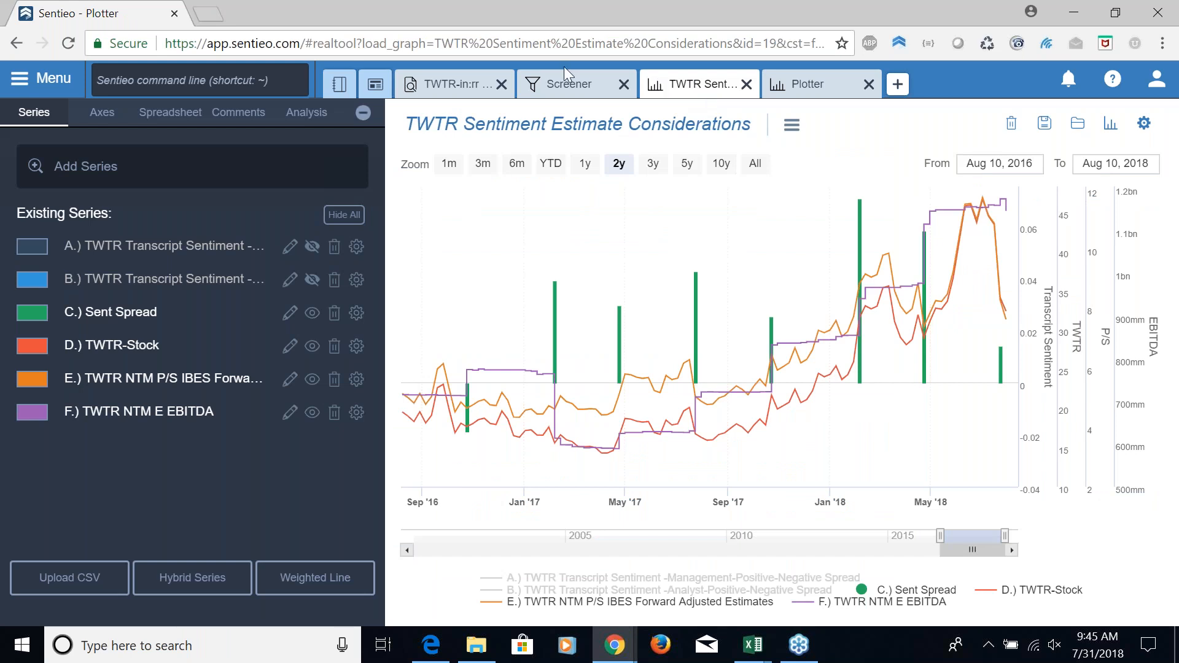
click(556, 84)
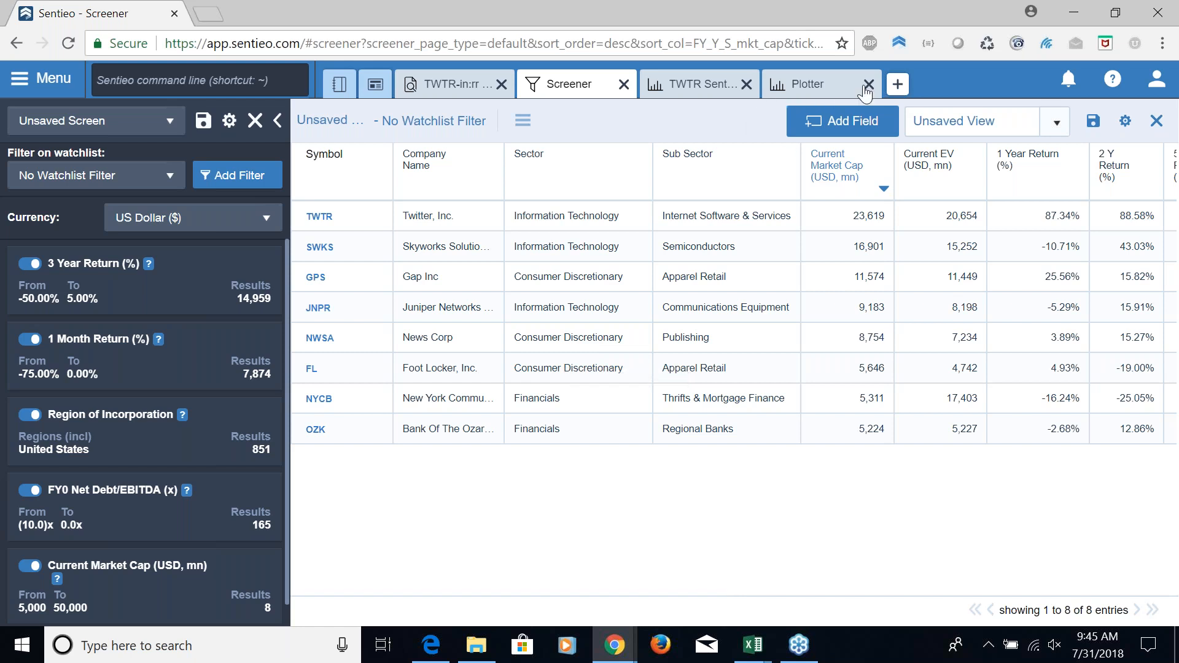
Open the company summary for TWTR in a new Equity Data Terminal
click(898, 84)
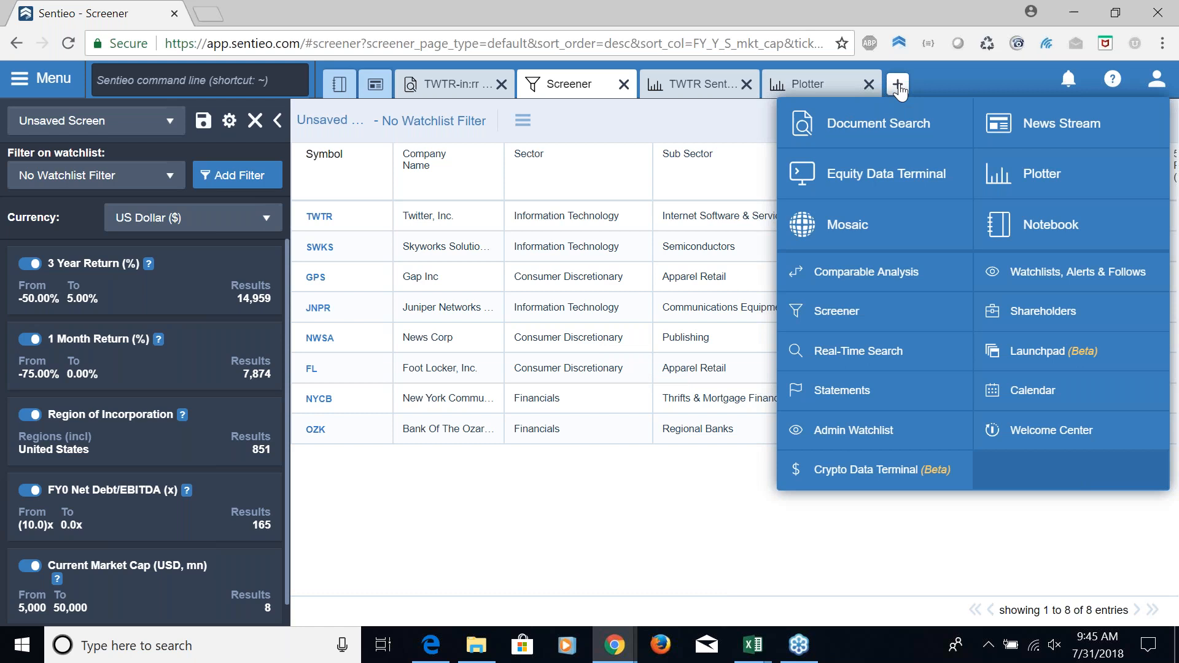
click(904, 172)
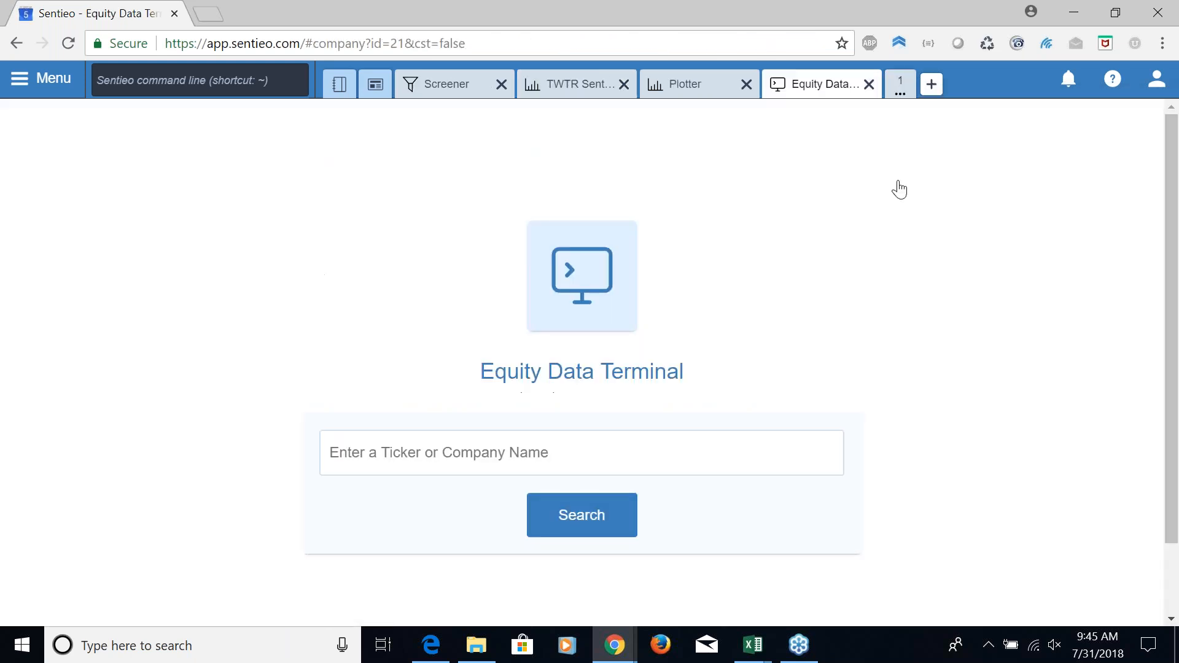
click(389, 451)
text(TWTR)
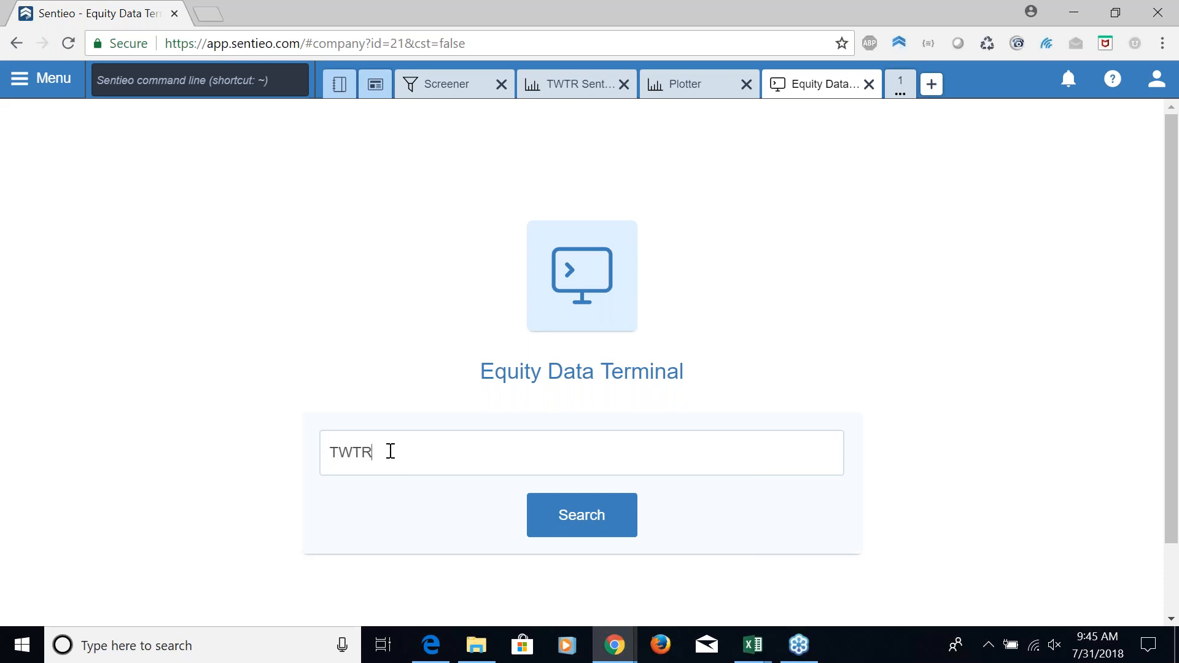
key(Down)
key(Return)
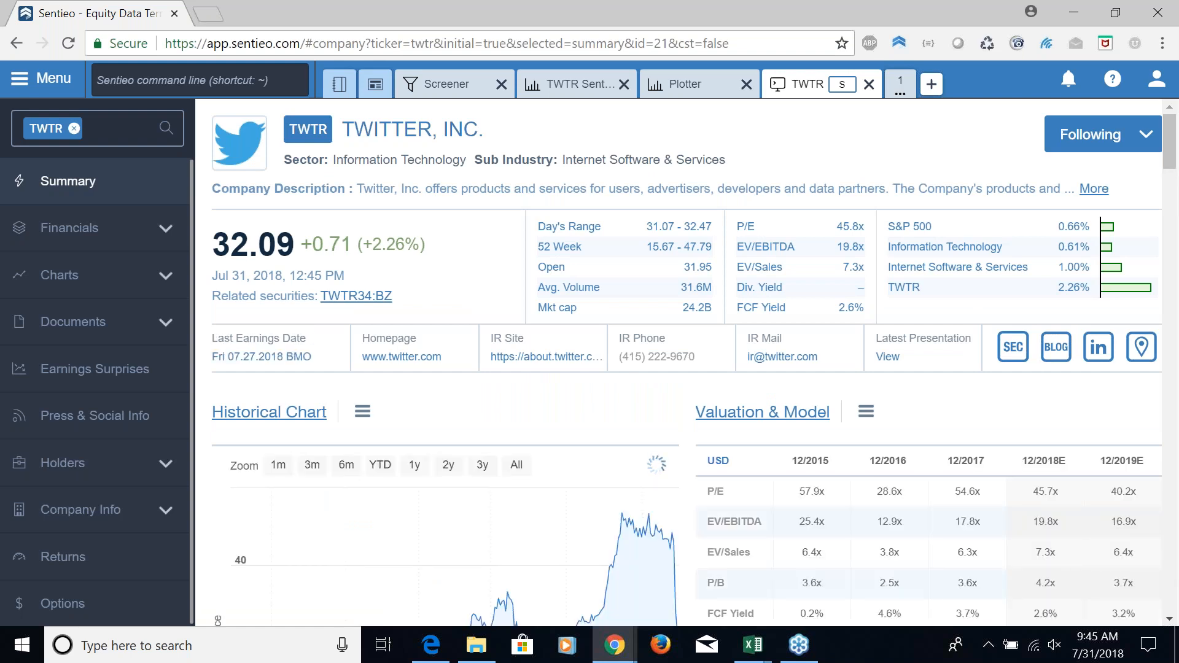
Open Twitter's Income Statement and examine the operating expense, EBIT and EBITDA rows
click(81, 231)
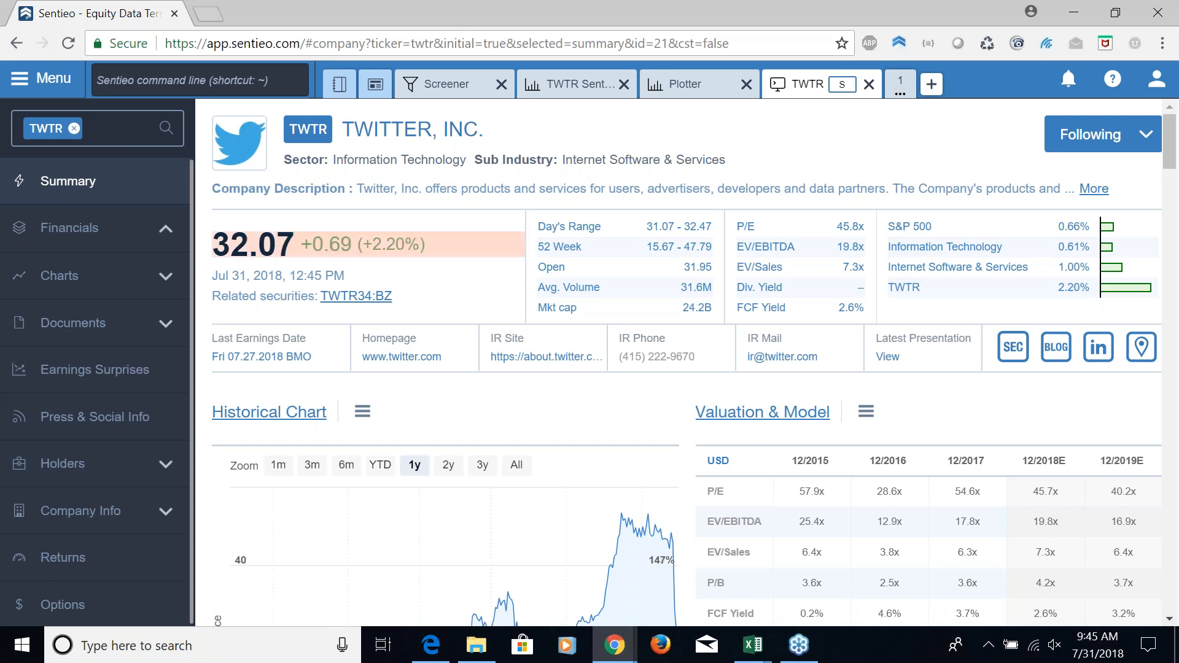
click(81, 229)
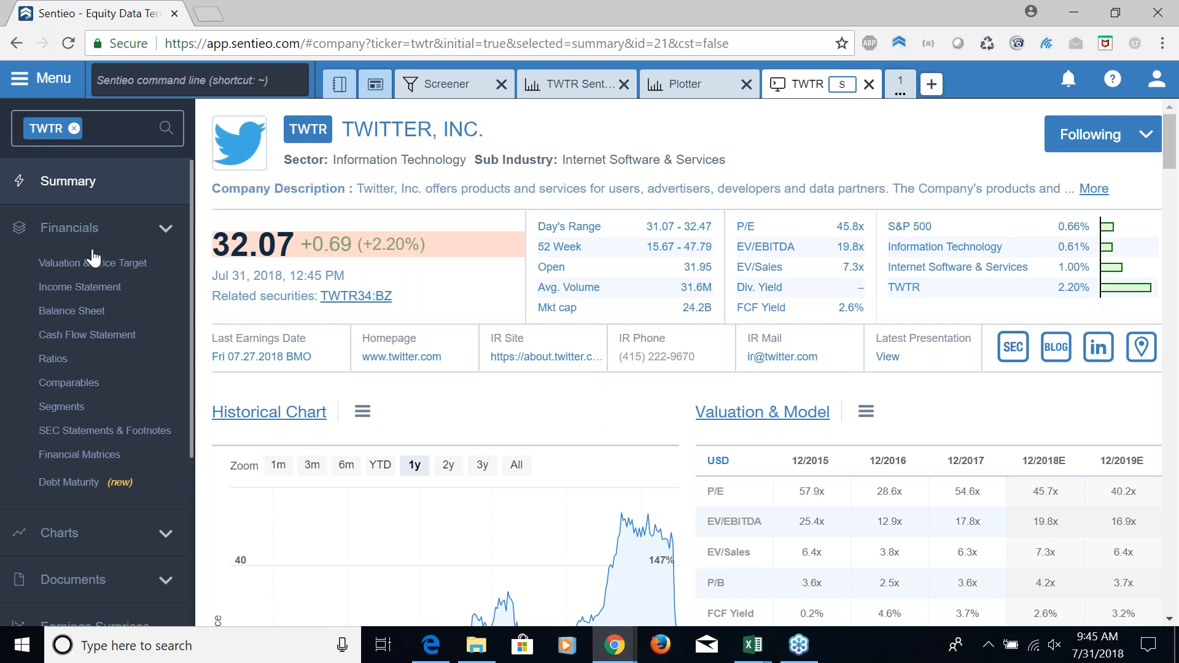
click(104, 288)
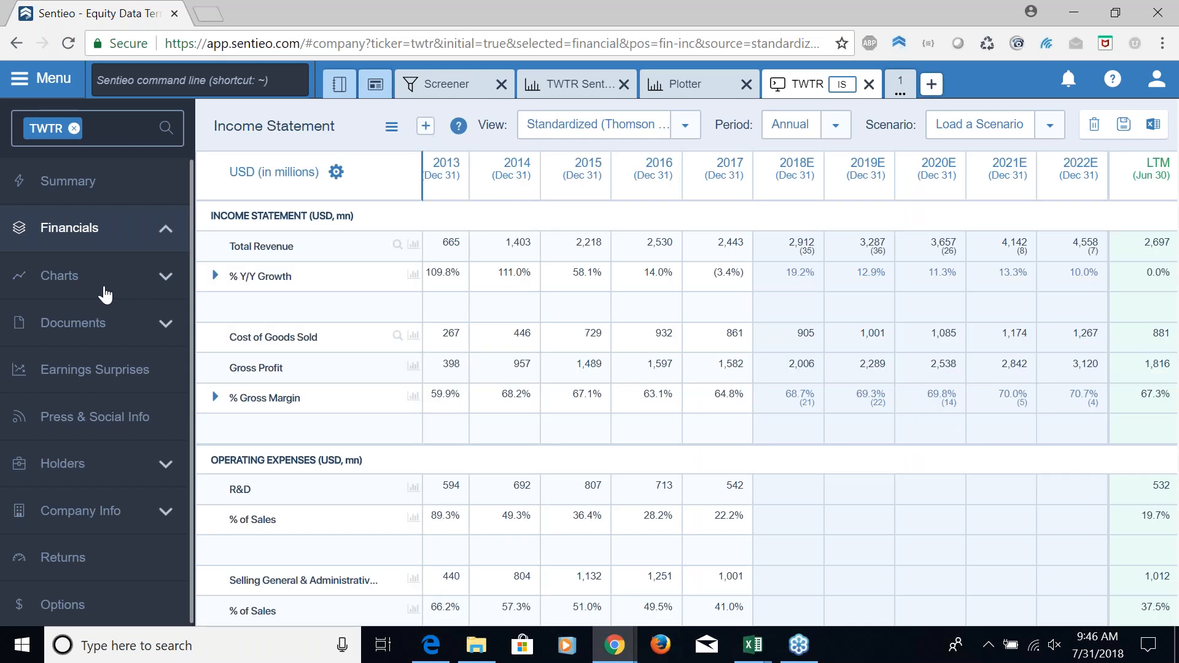
scroll(830, 314, down, 2)
scroll(827, 307, down, 4)
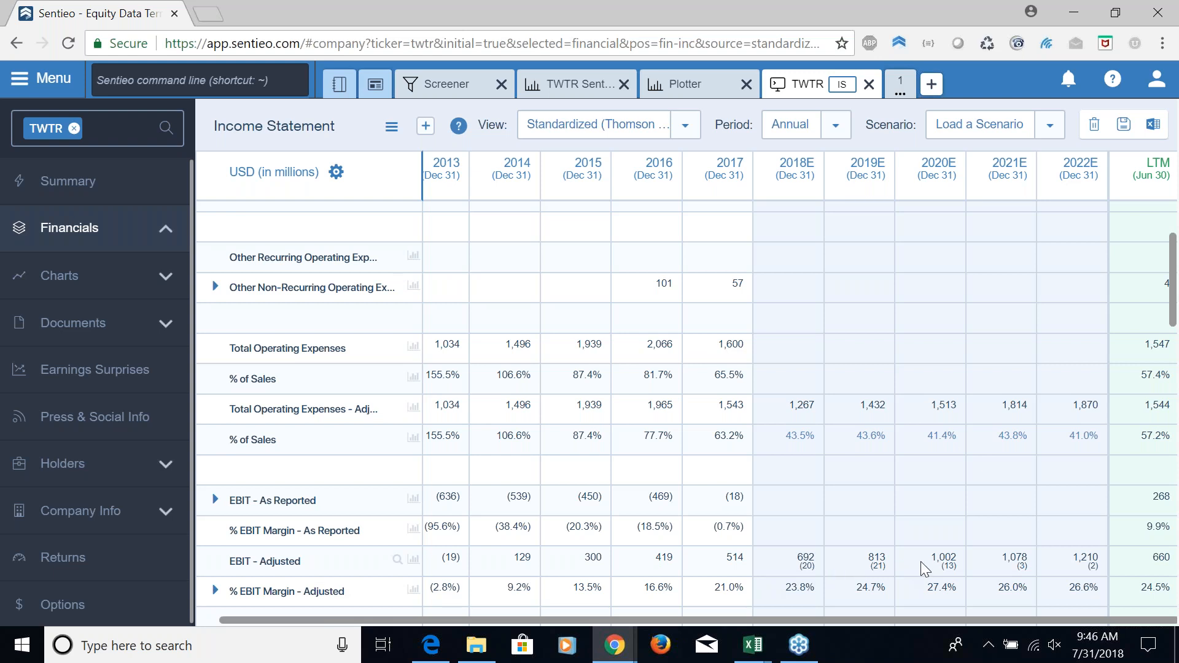
scroll(920, 561, down, 2)
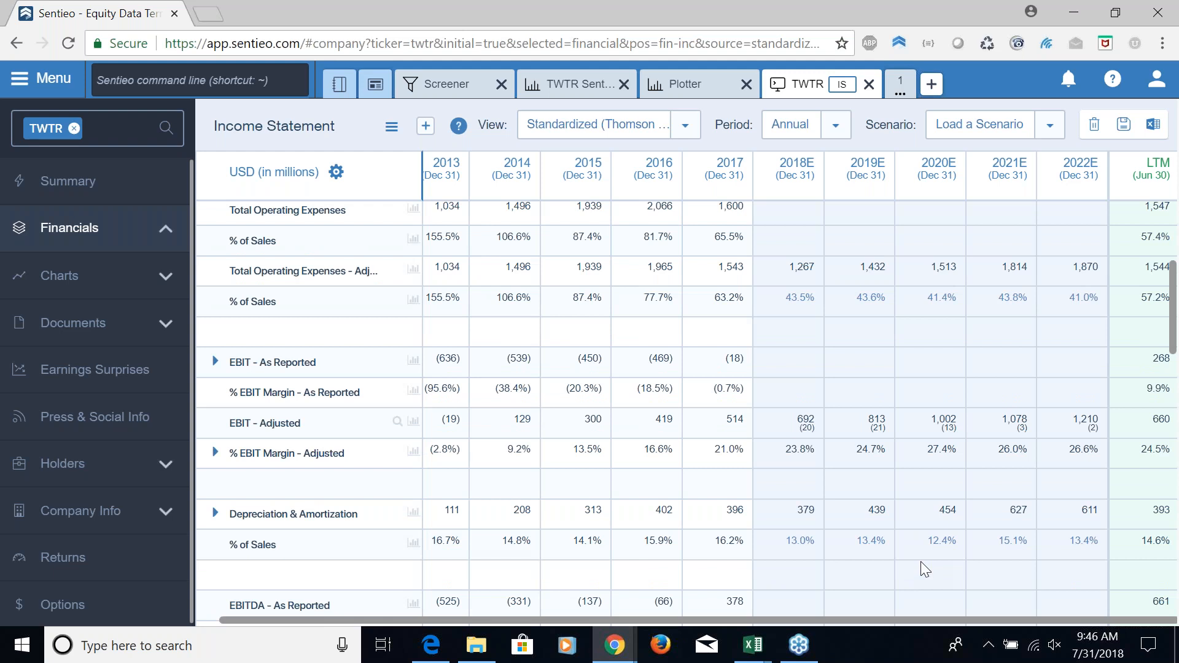
scroll(919, 562, down, 2)
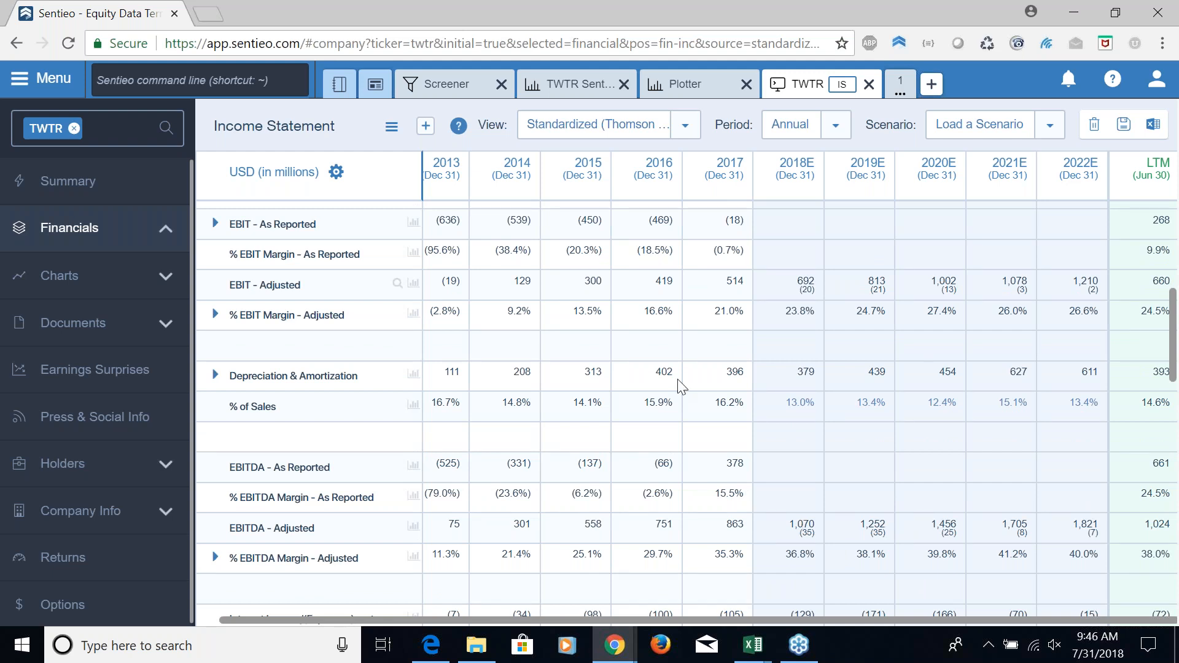
Run a new Document Search for the ADI ticker with the query "in:table gaap"
click(930, 85)
click(915, 132)
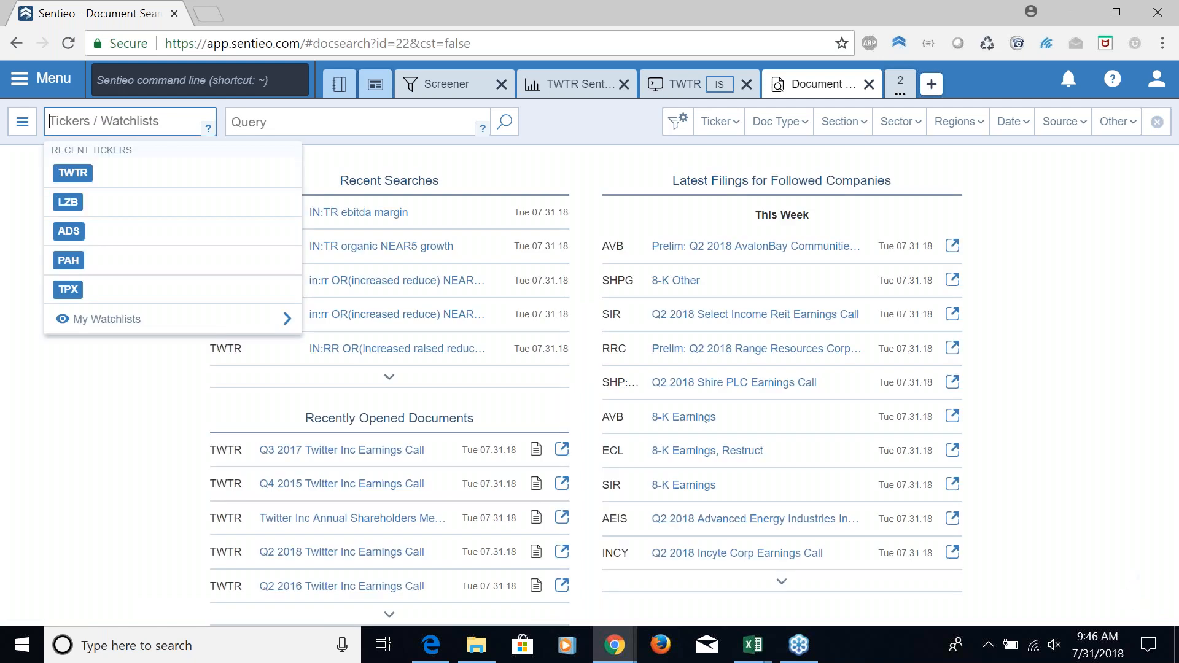
text(ADI)
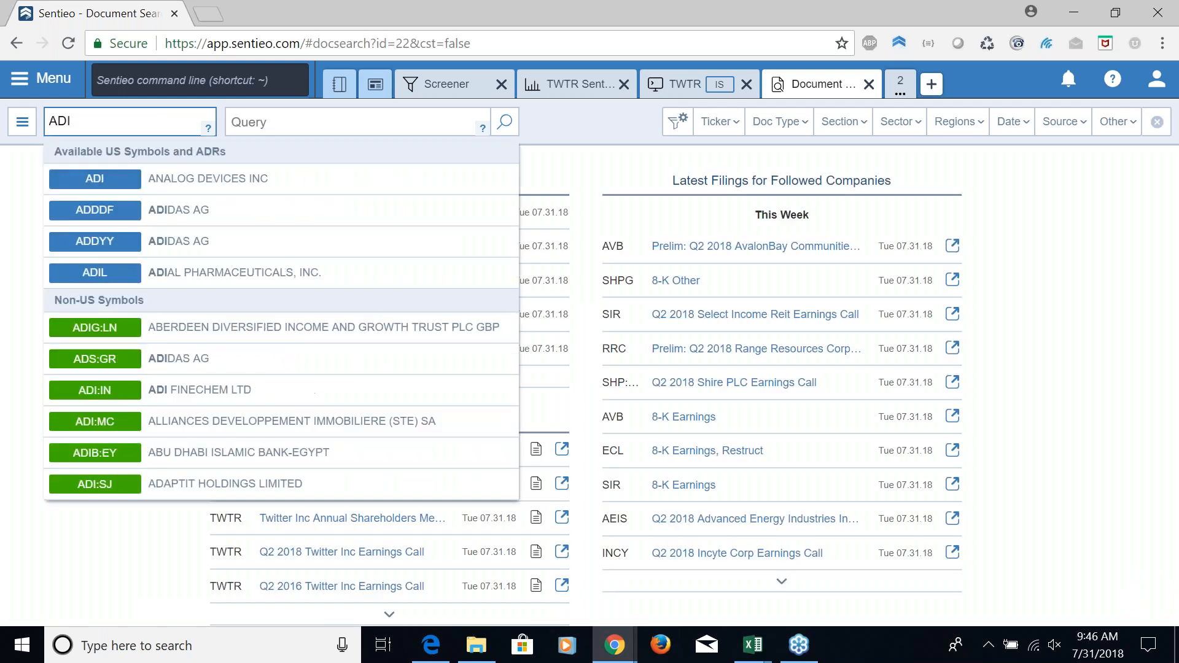
key(Return)
text(i)
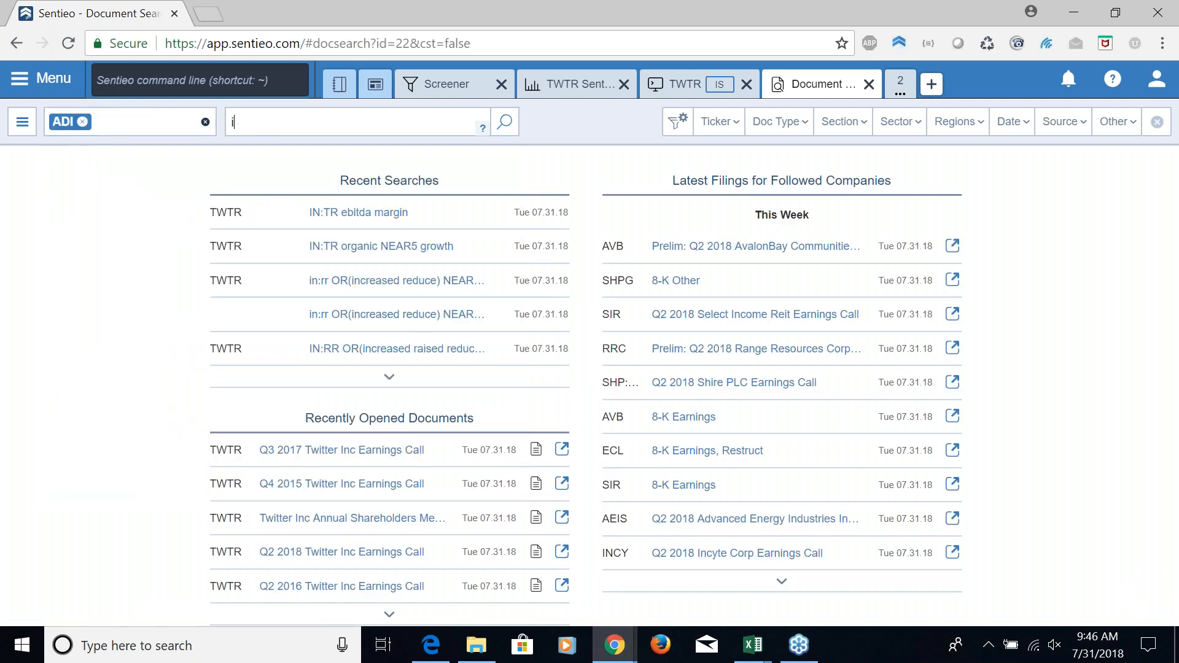
text(n:table gaap)
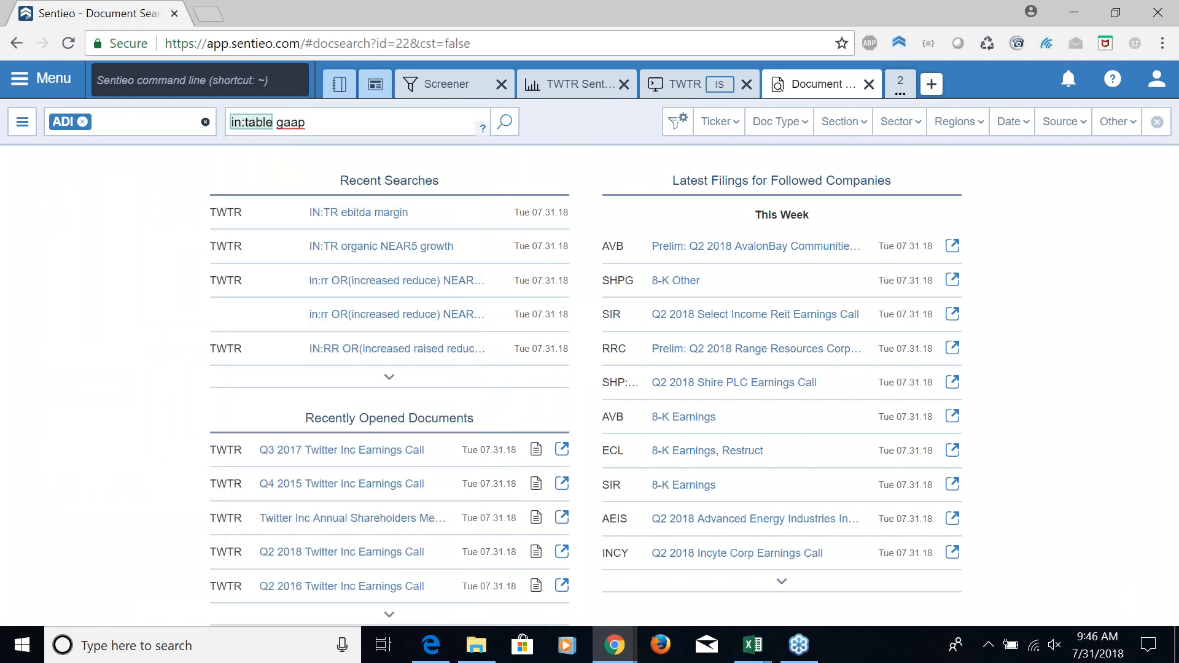
key(Return)
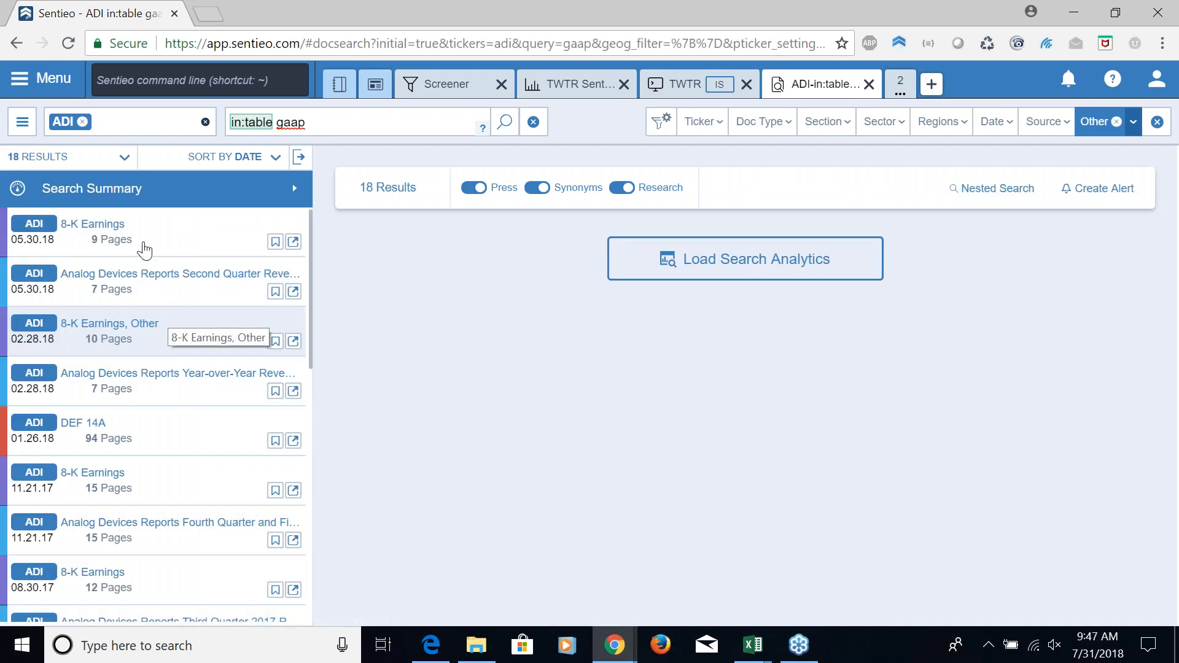
Open ADI's 05.30.18 8-K Earnings filing at the first GAAP snippet and examine the Schedule E reconciliation table
click(145, 249)
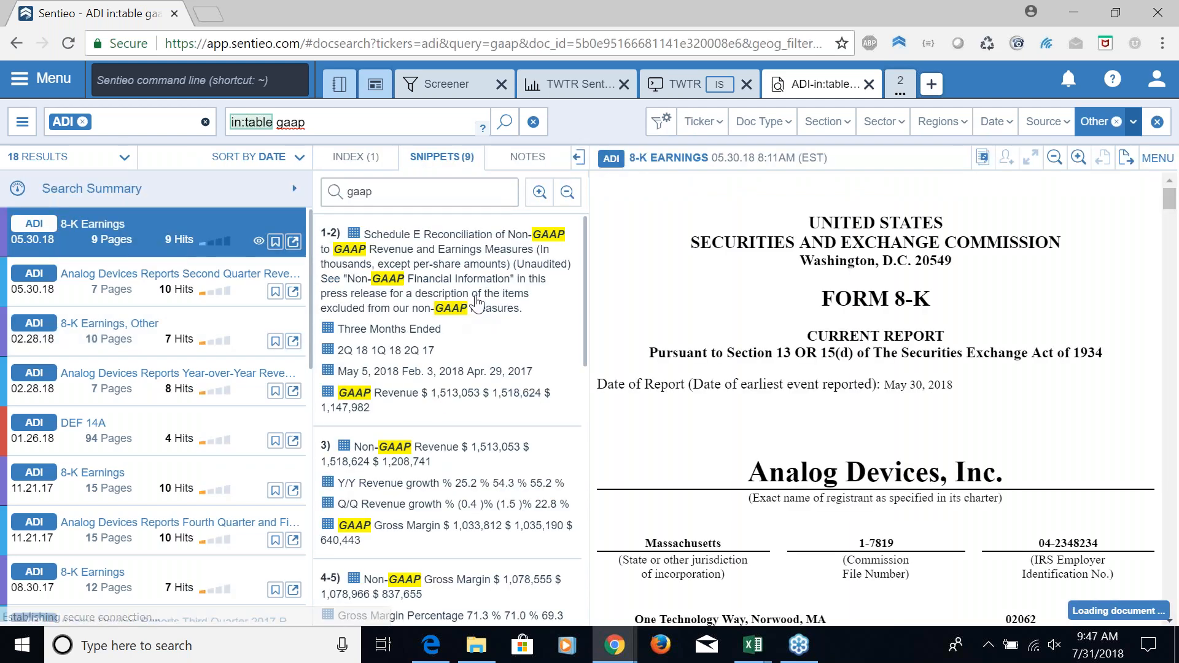
click(477, 302)
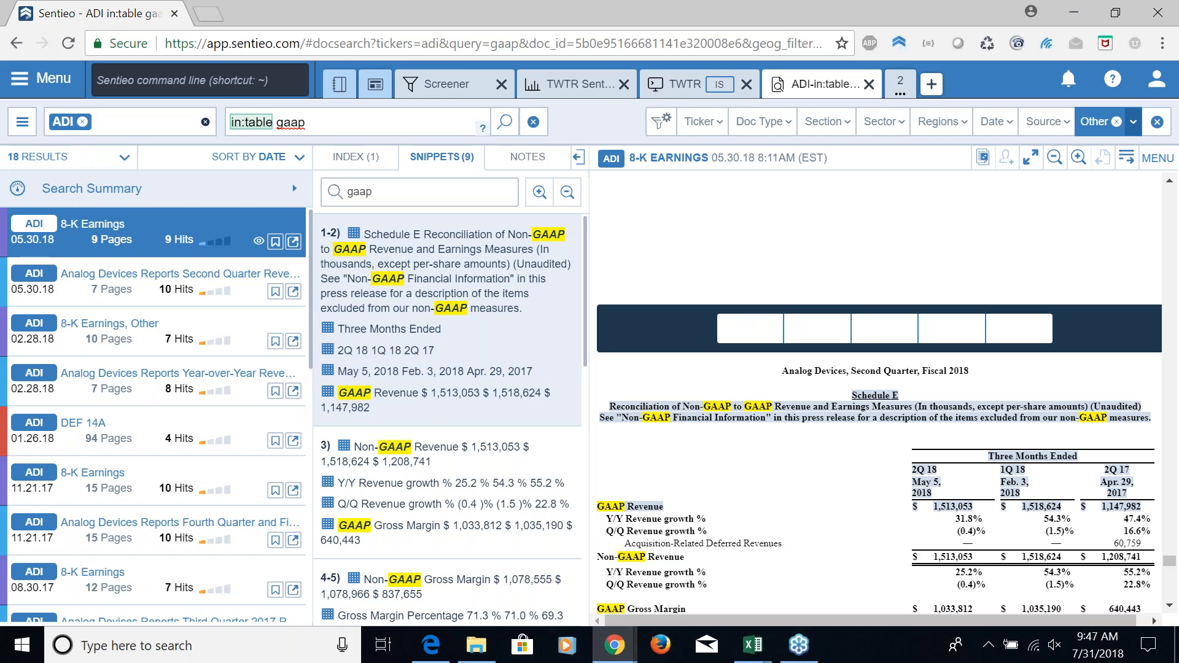
scroll(838, 461, down, 2)
scroll(820, 456, down, 1)
scroll(820, 456, up, 1)
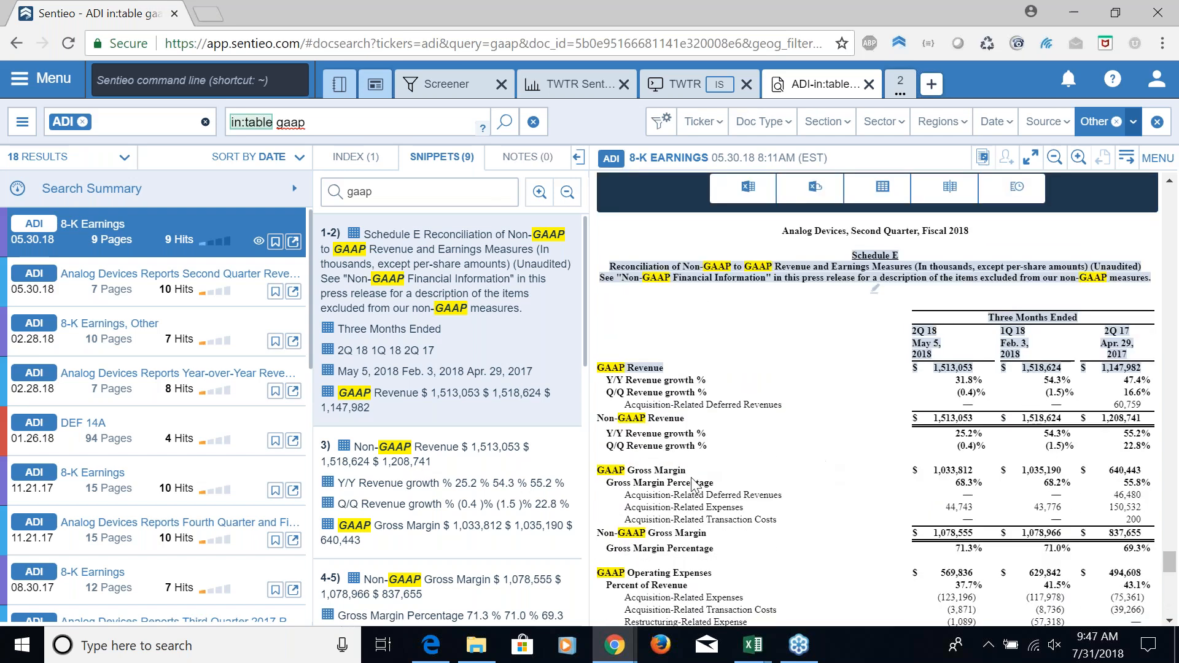
Jump to the third GAAP snippet in ADI's 05.30.18 8-K and examine the Non-GAAP revenue and gross margin rows
click(488, 507)
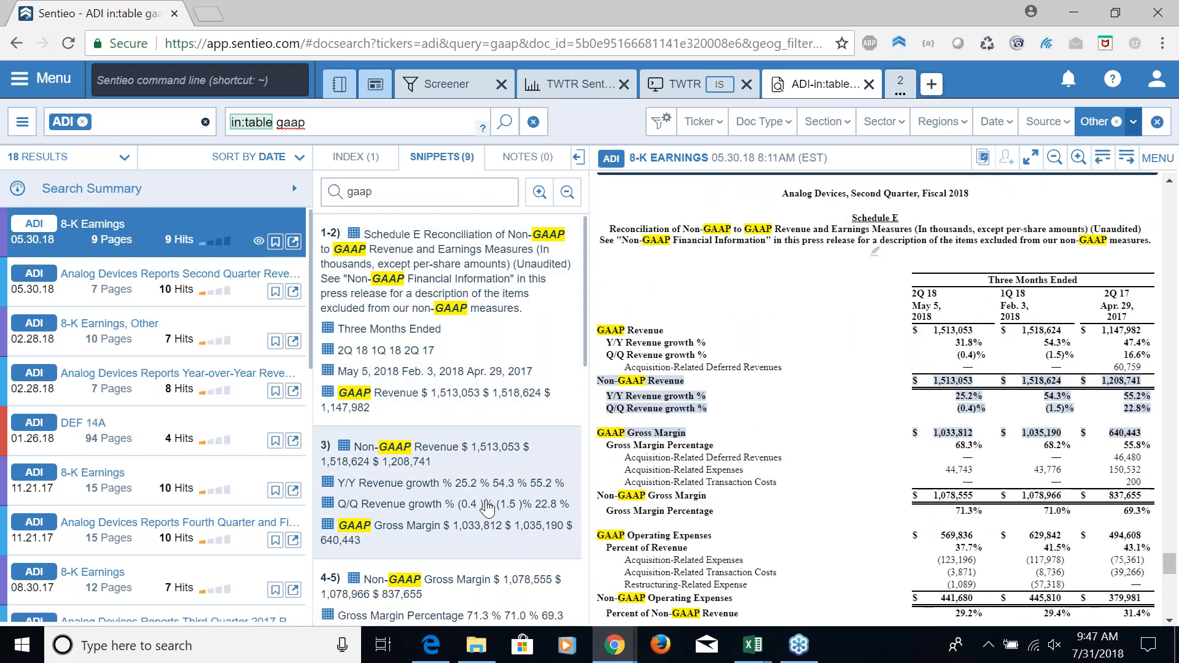
scroll(514, 549, down, 3)
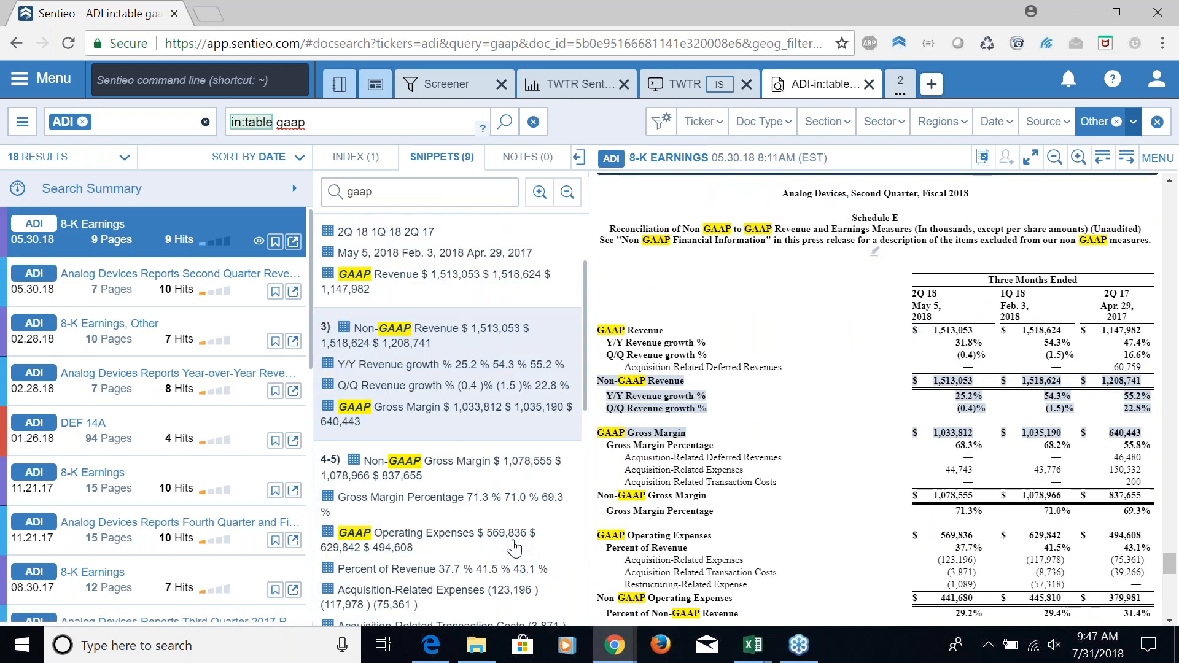
scroll(875, 399, down, 1)
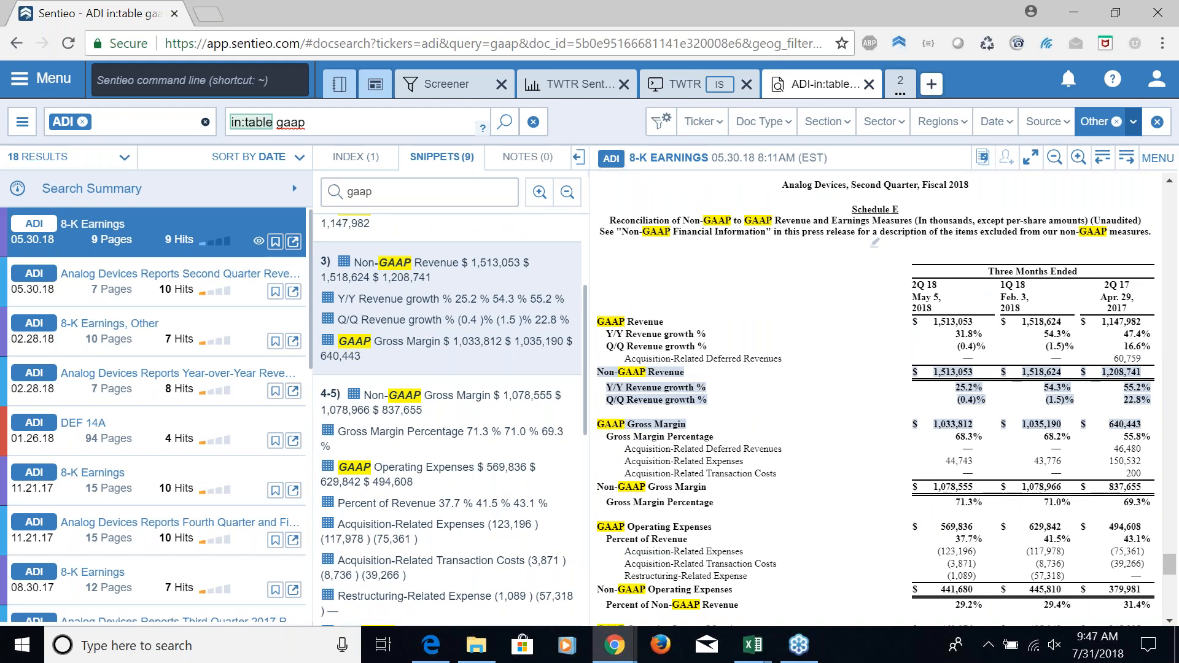
scroll(645, 392, down, 1)
scroll(645, 392, up, 1)
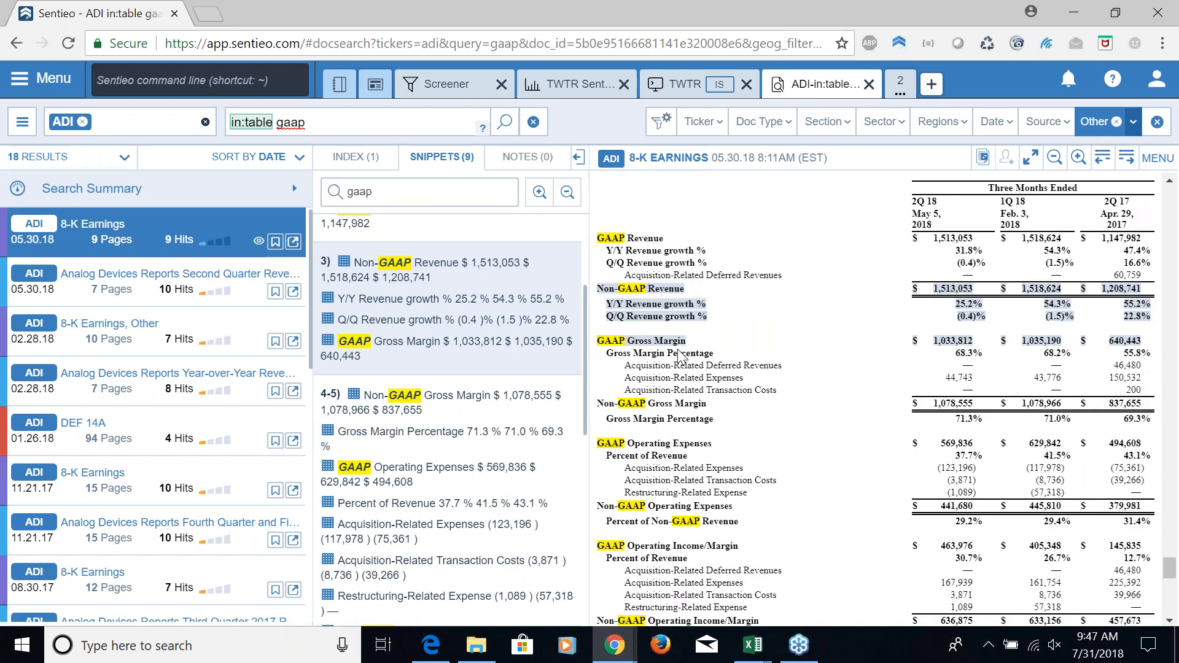
scroll(780, 452, up, 3)
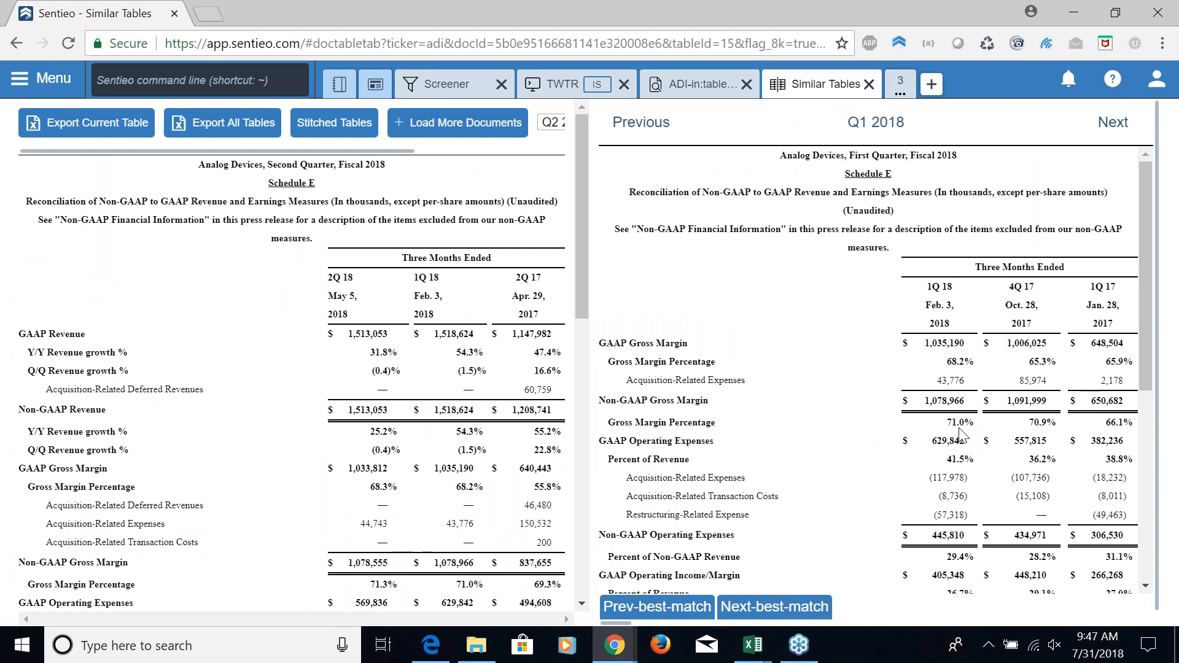
Compare ADI's Schedule E reconciliation with its similar tables for Q4 2017, Q3 2017, Q2 2017 and Q1 2017
click(1090, 126)
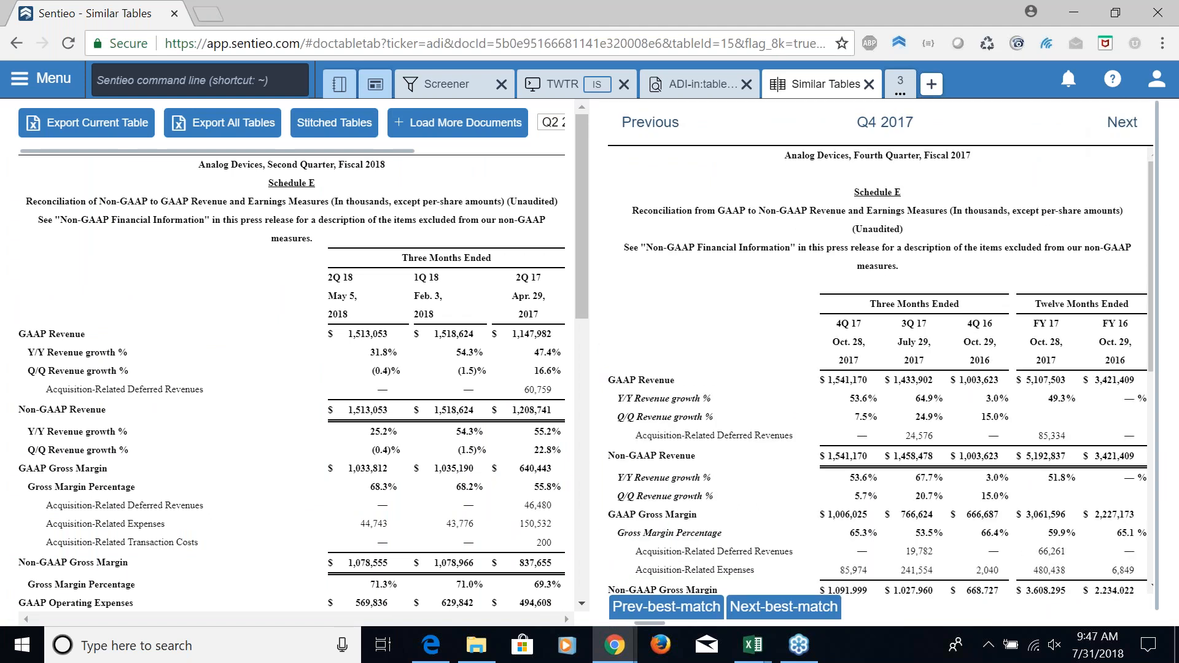
click(1117, 130)
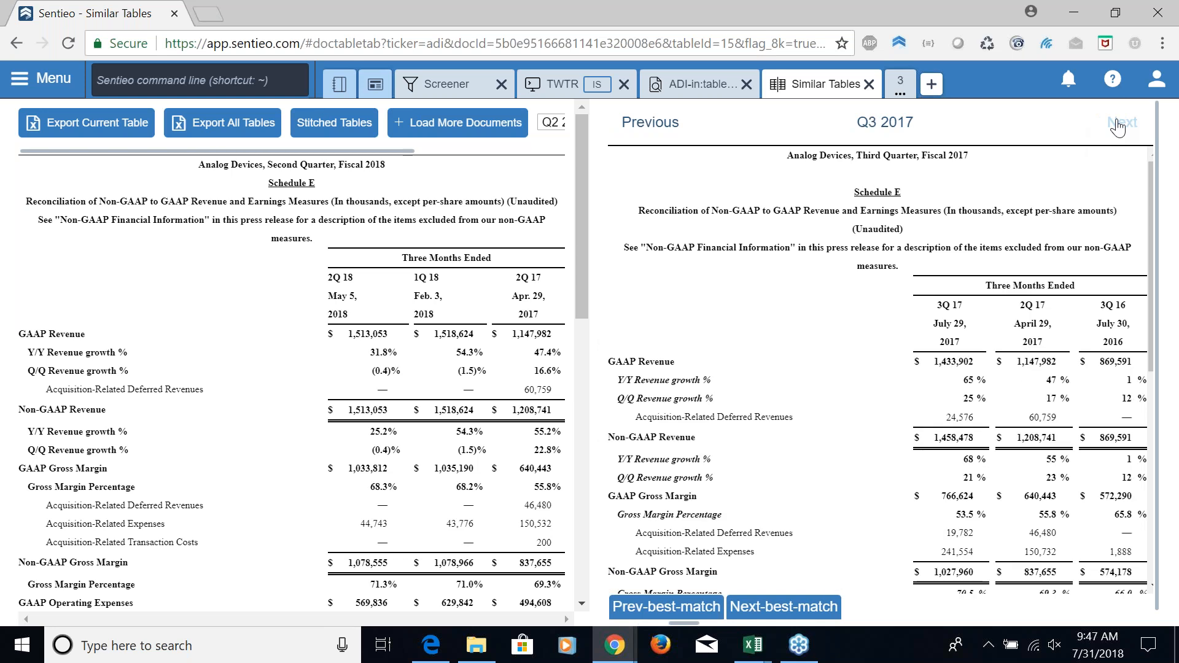
click(1114, 132)
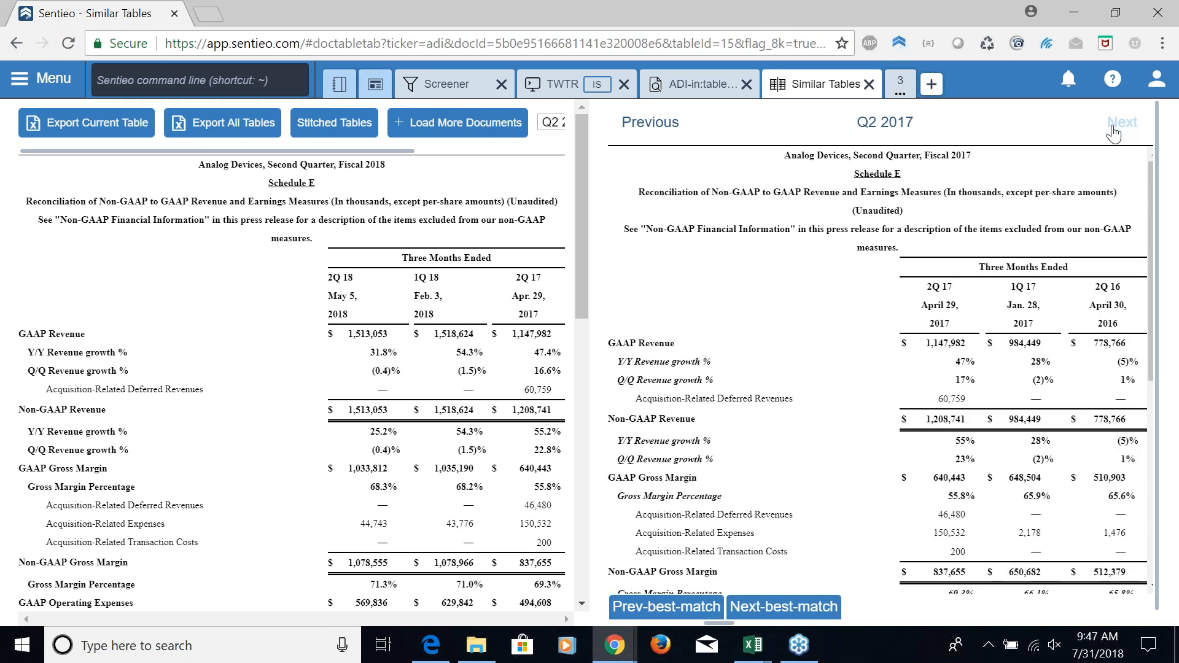
click(1111, 130)
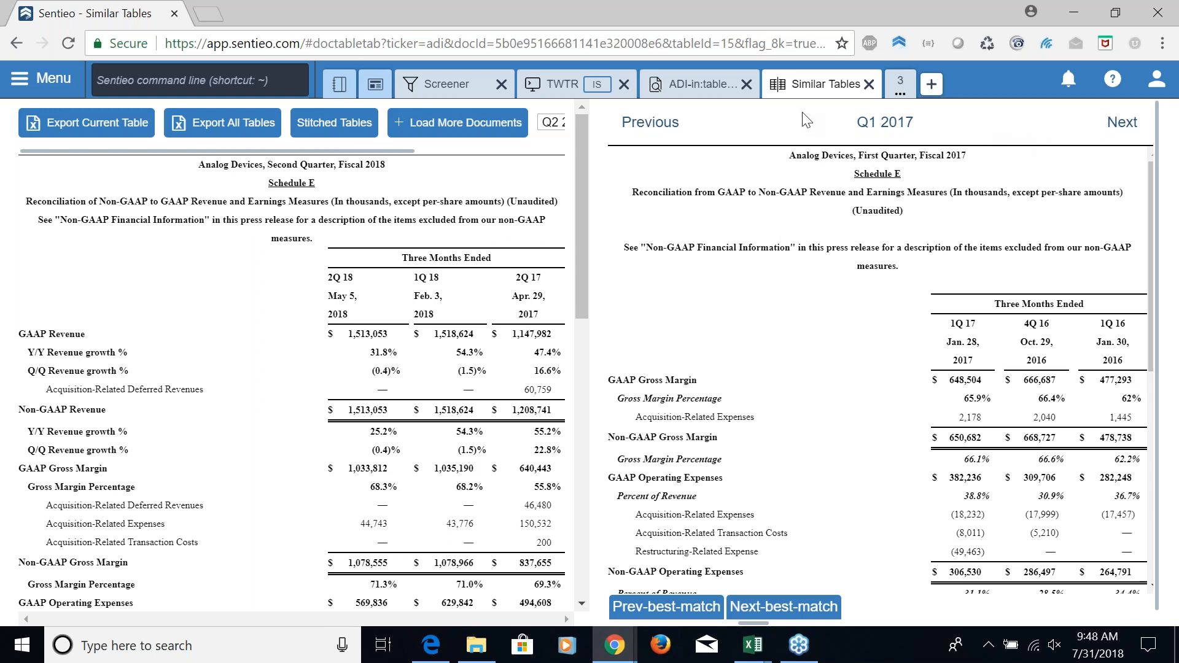
Return to the ADI Document Search and run a new query for "organic growth"
click(711, 90)
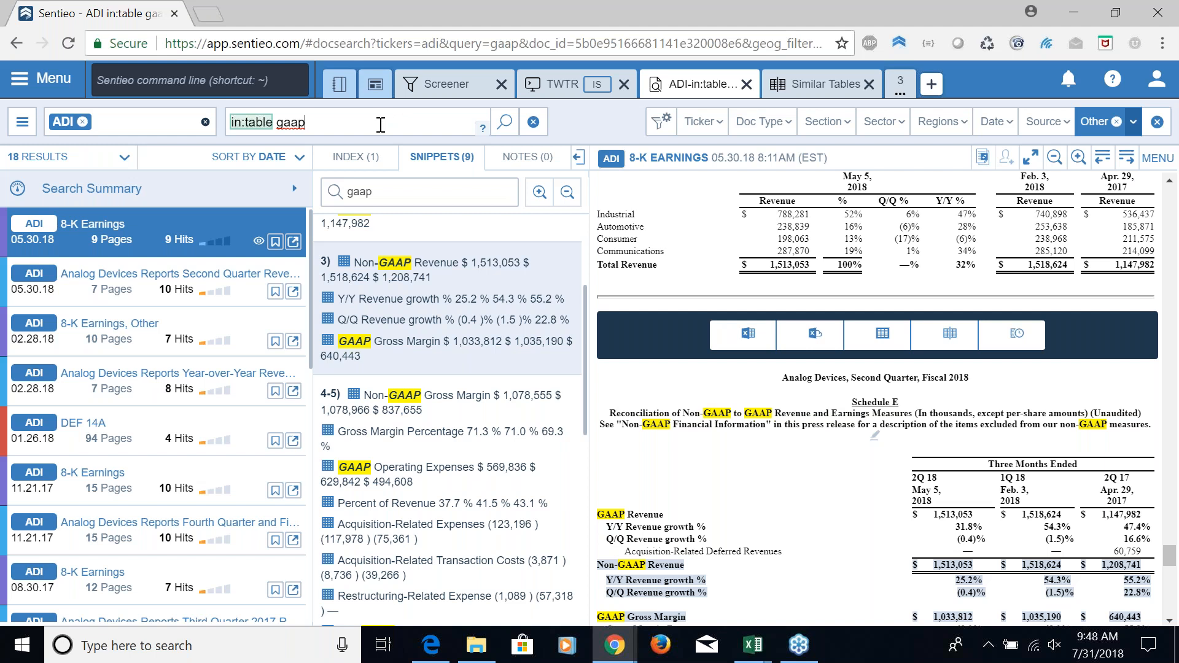
key(ctrl+a)
text(organic growth)
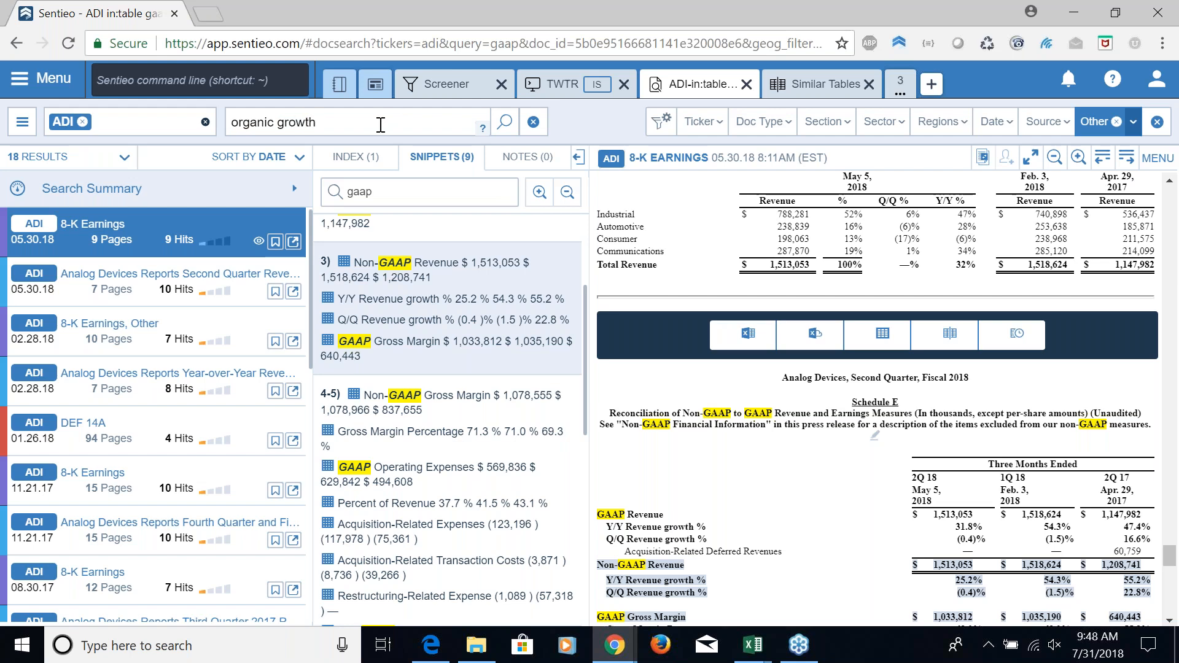
key(Return)
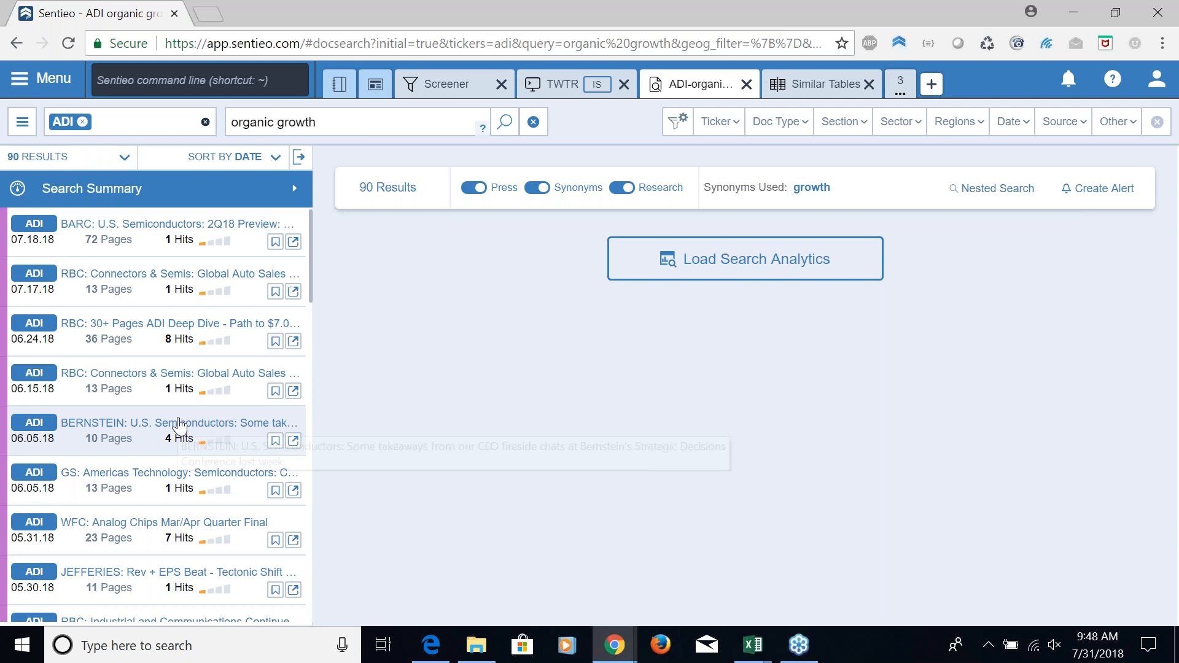
Open the 06.05.18 Bernstein U.S. Semiconductors report from the results and examine its organic growth snippets in context
scroll(180, 415, down, 6)
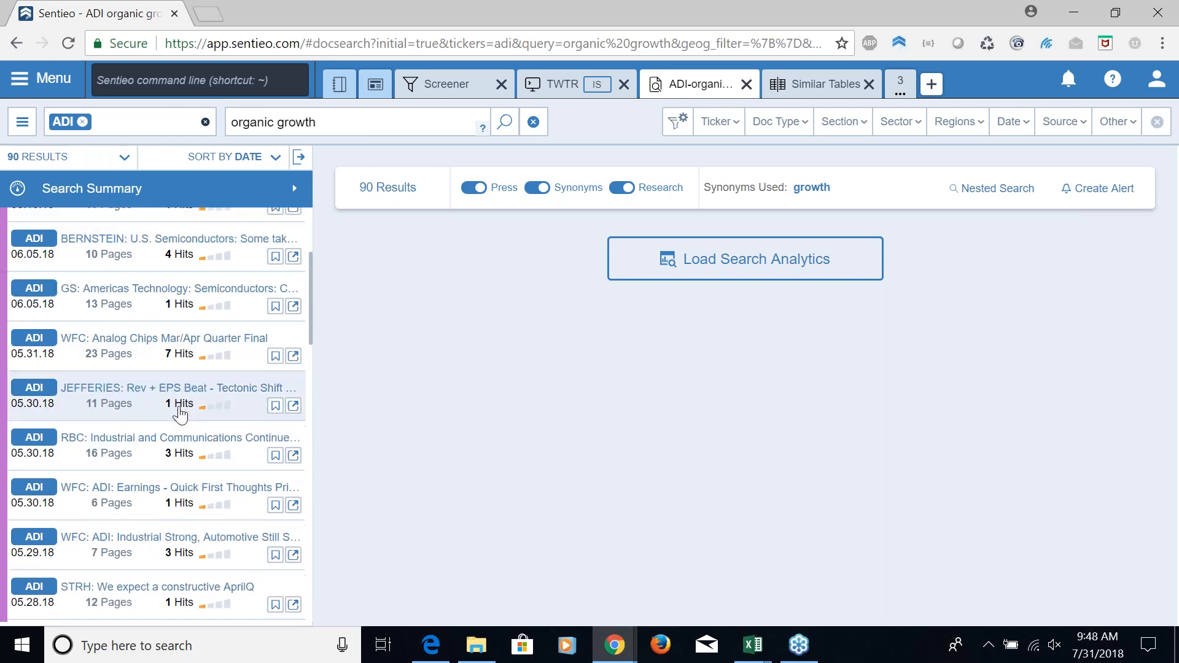
scroll(180, 415, up, 6)
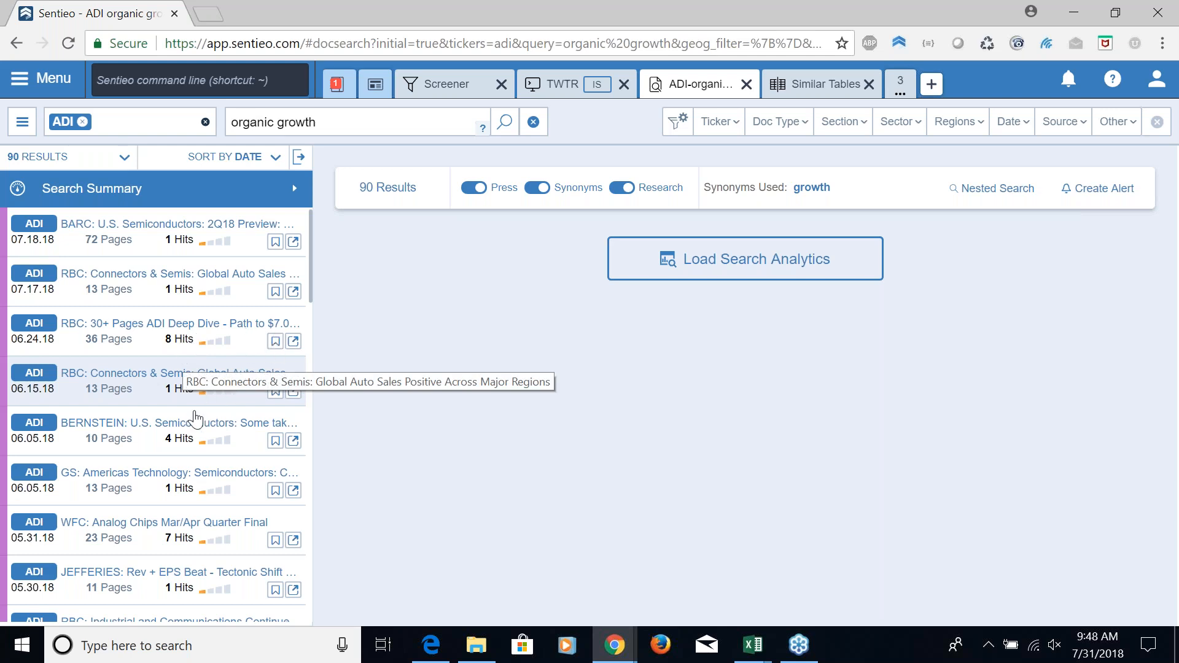
click(183, 440)
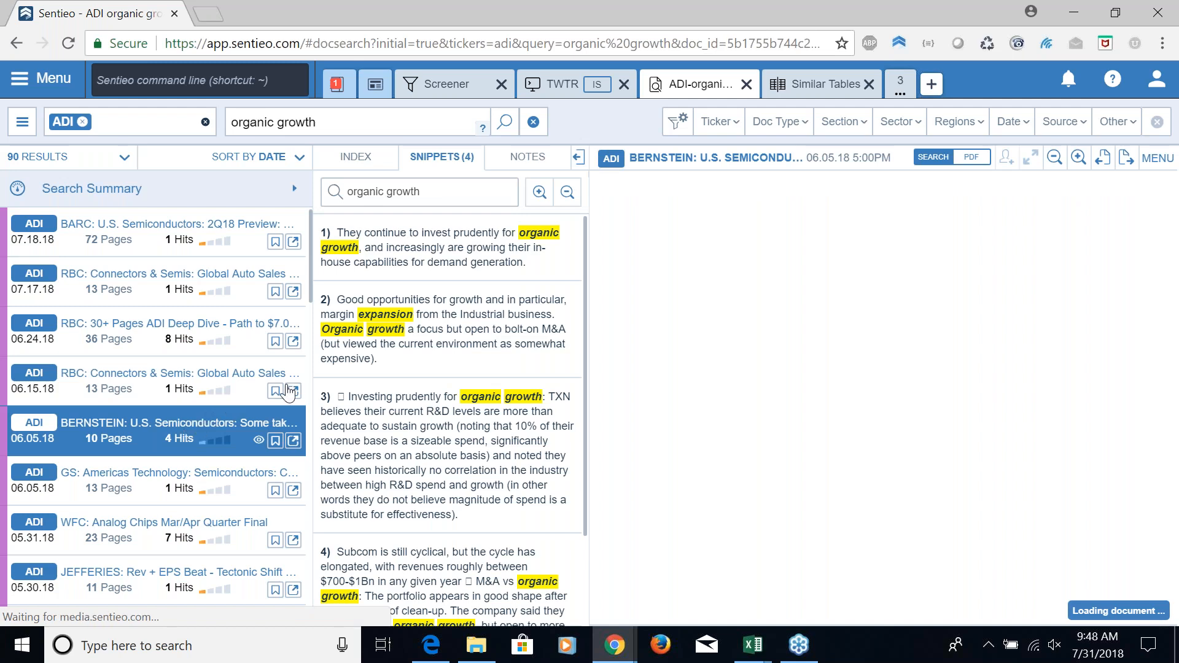
click(429, 273)
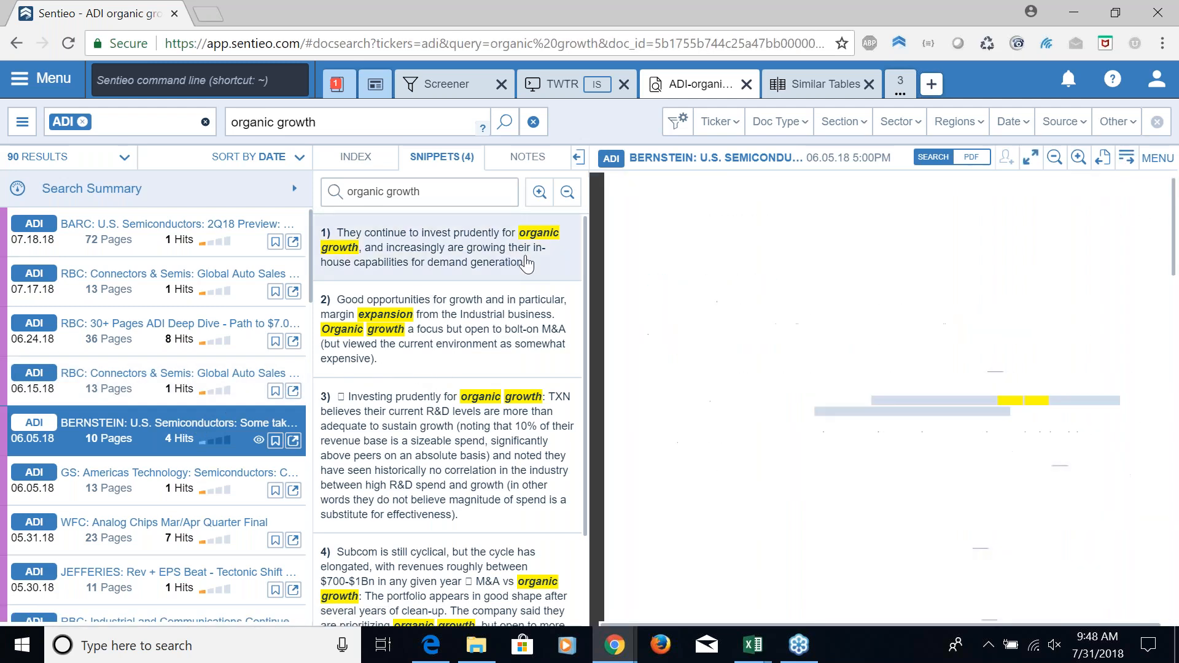
click(457, 328)
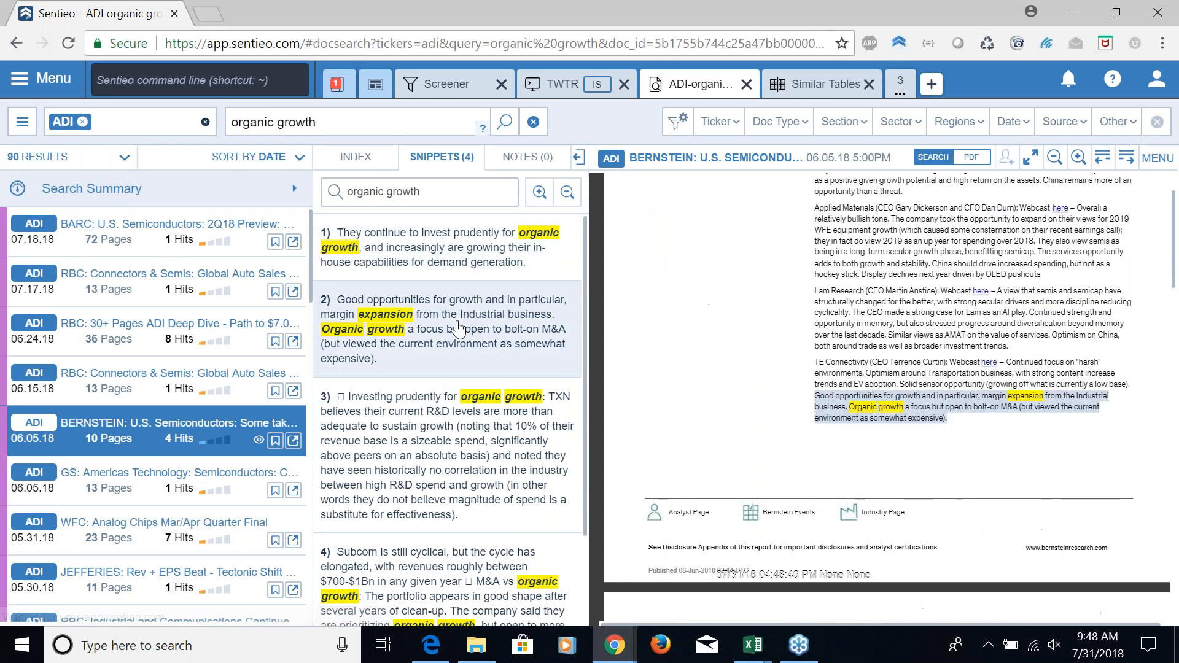
scroll(488, 423, down, 3)
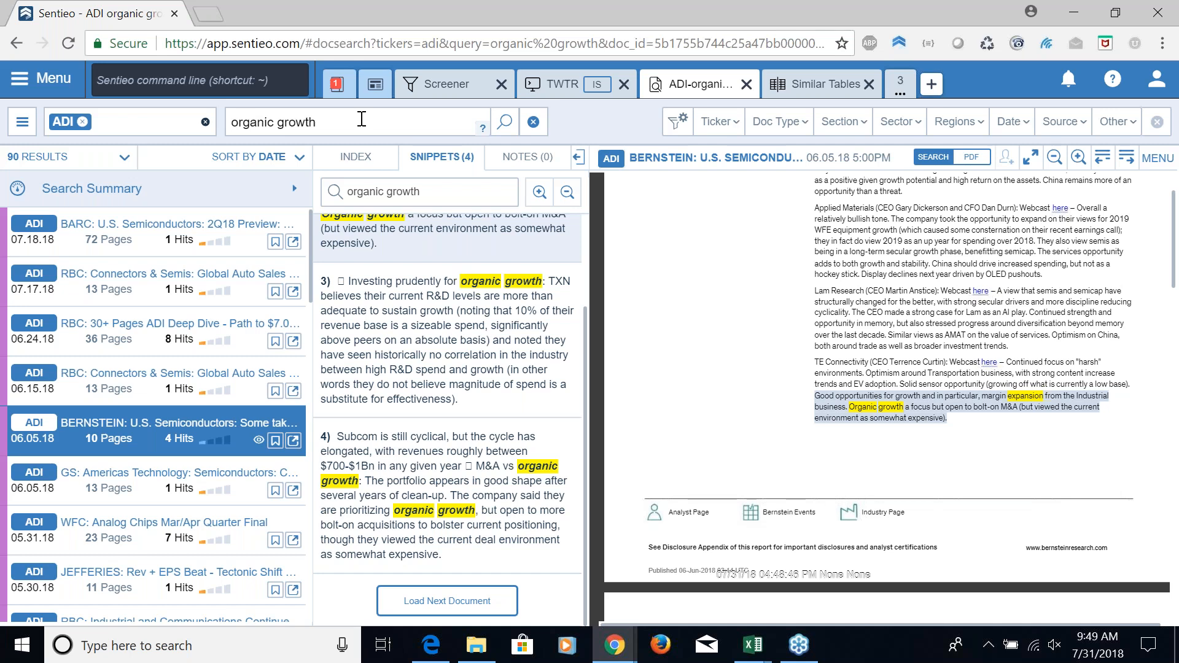
Review the search's query operators reference, including its commands, descriptions and examples, and close it
click(482, 127)
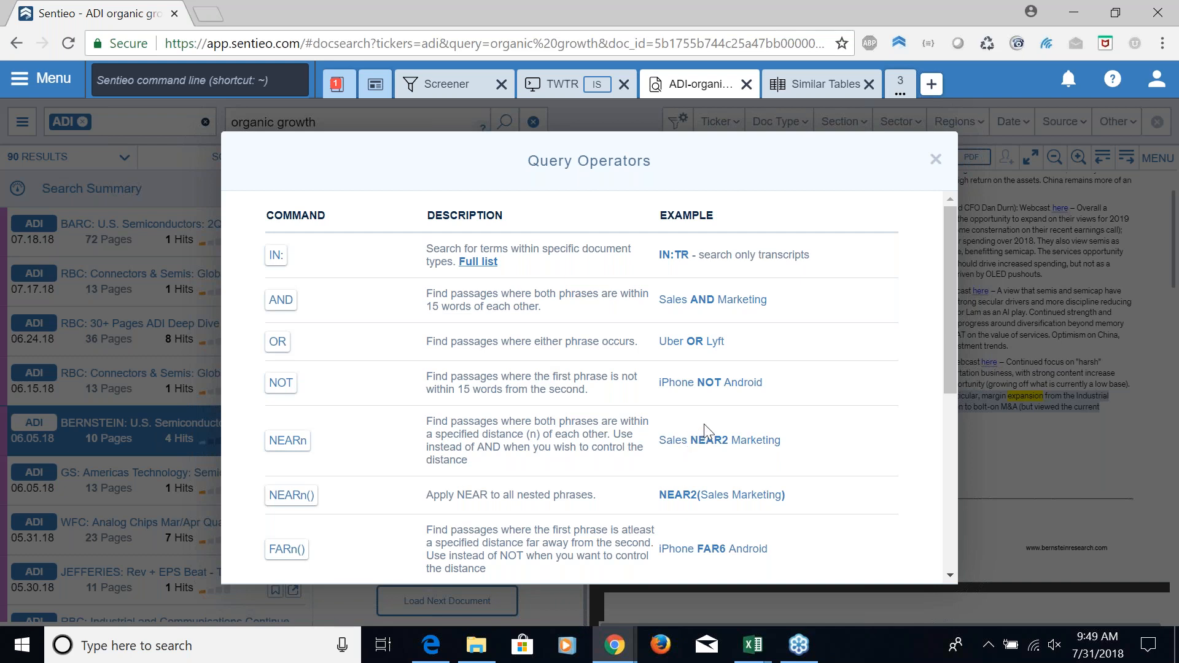
scroll(704, 424, down, 1)
scroll(710, 426, down, 1)
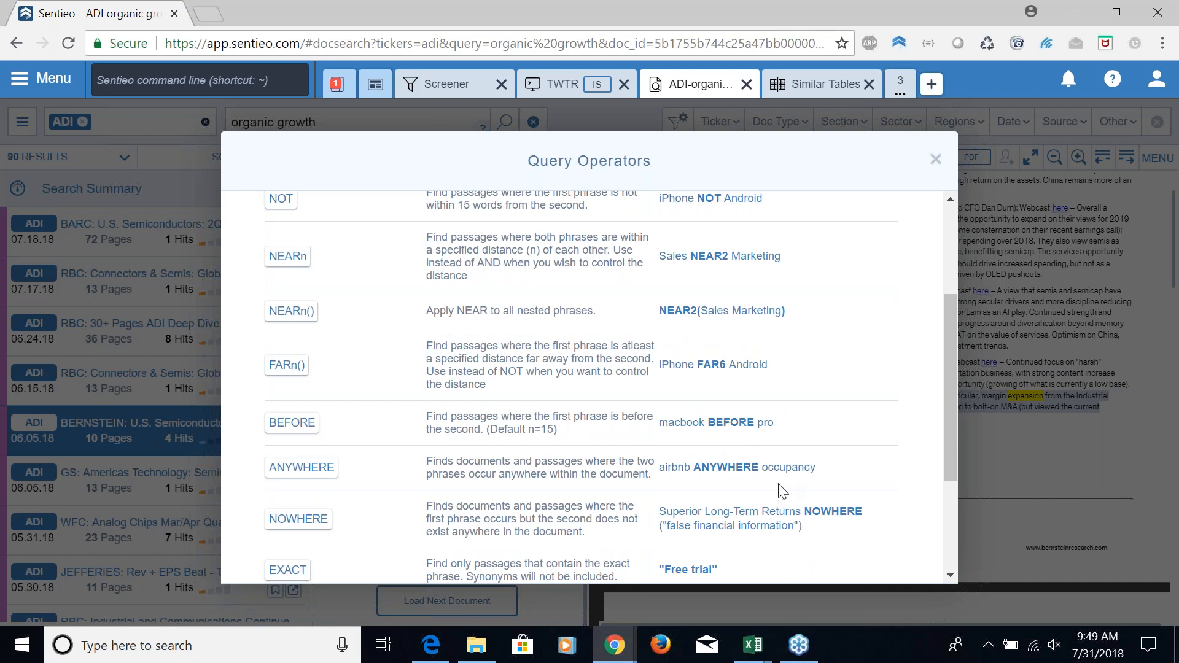
click(923, 167)
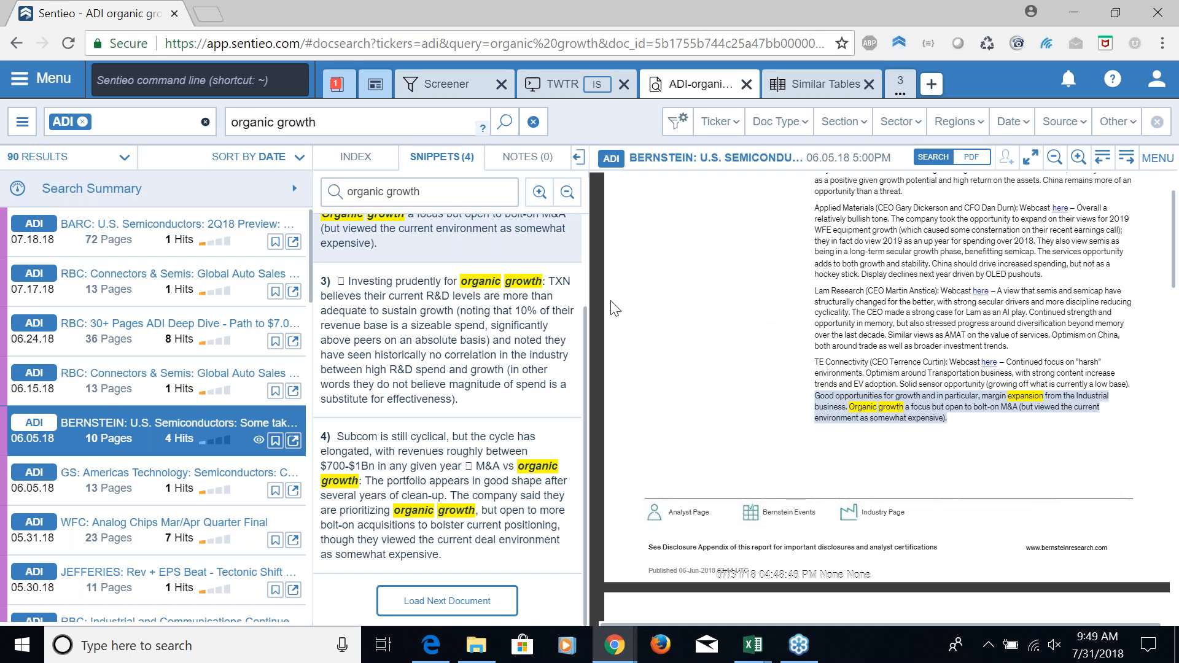
Replace the ADI ticker with TWTR and rerun the "organic growth" search
click(96, 122)
key(BackSpace)
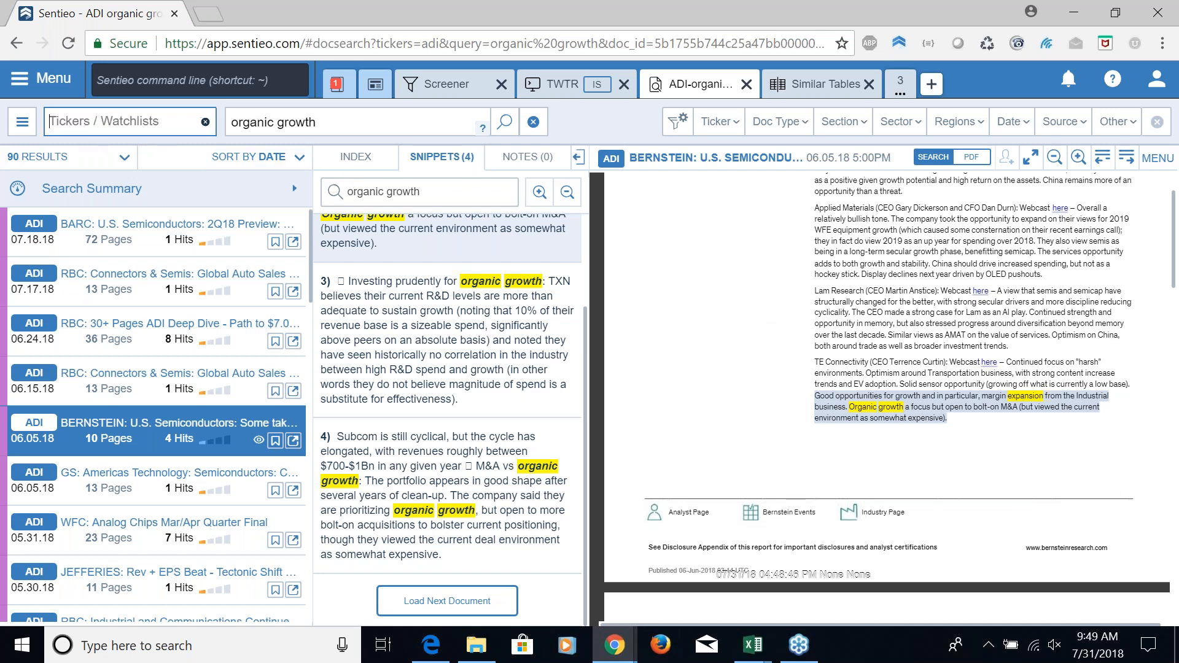
text(TWTR)
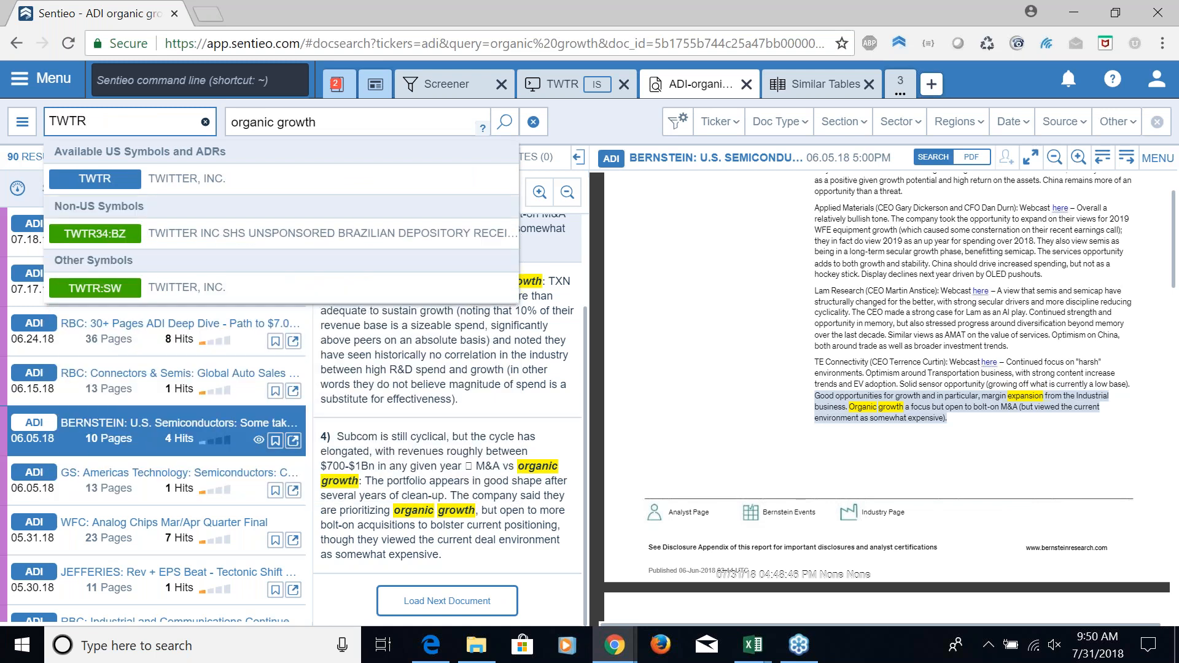
key(Return)
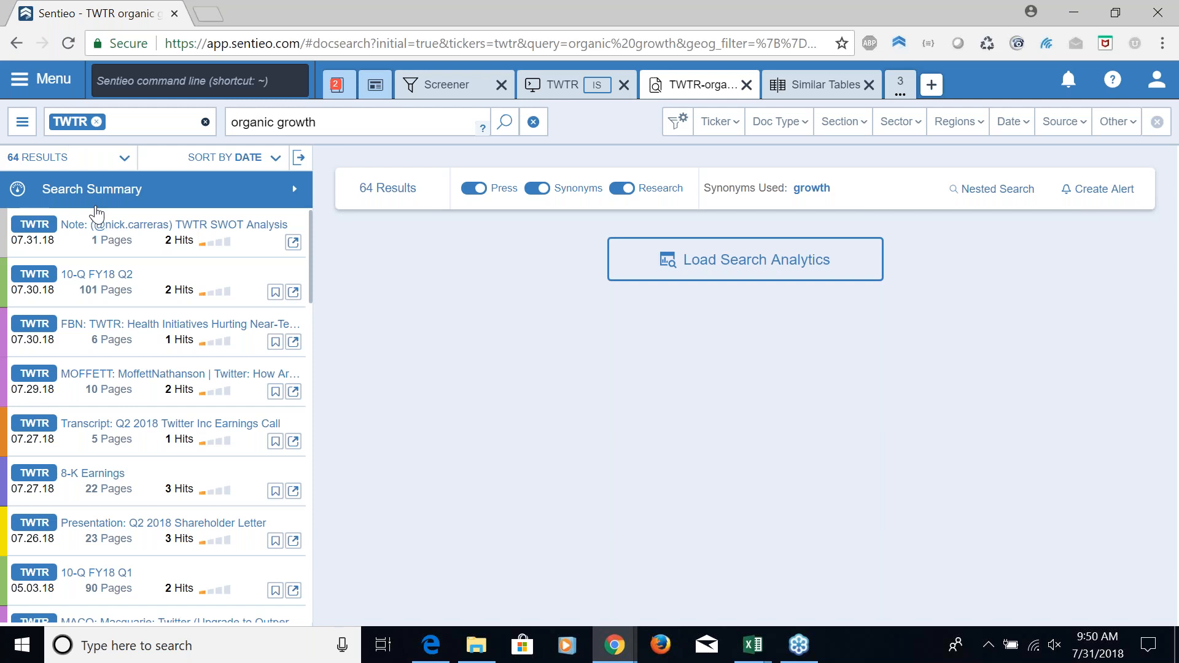
Examine the organic growth snippets in Twitter's Q2 2018 earnings call transcript and its 07.27.18 8-K Earnings filing
click(178, 443)
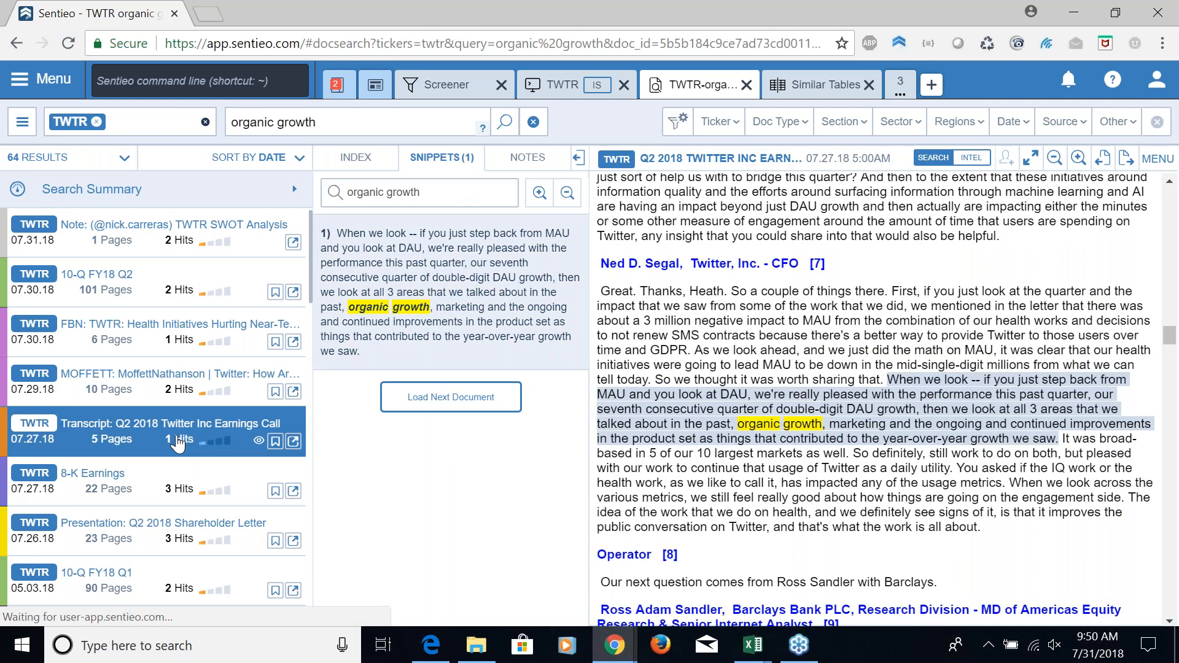
click(155, 490)
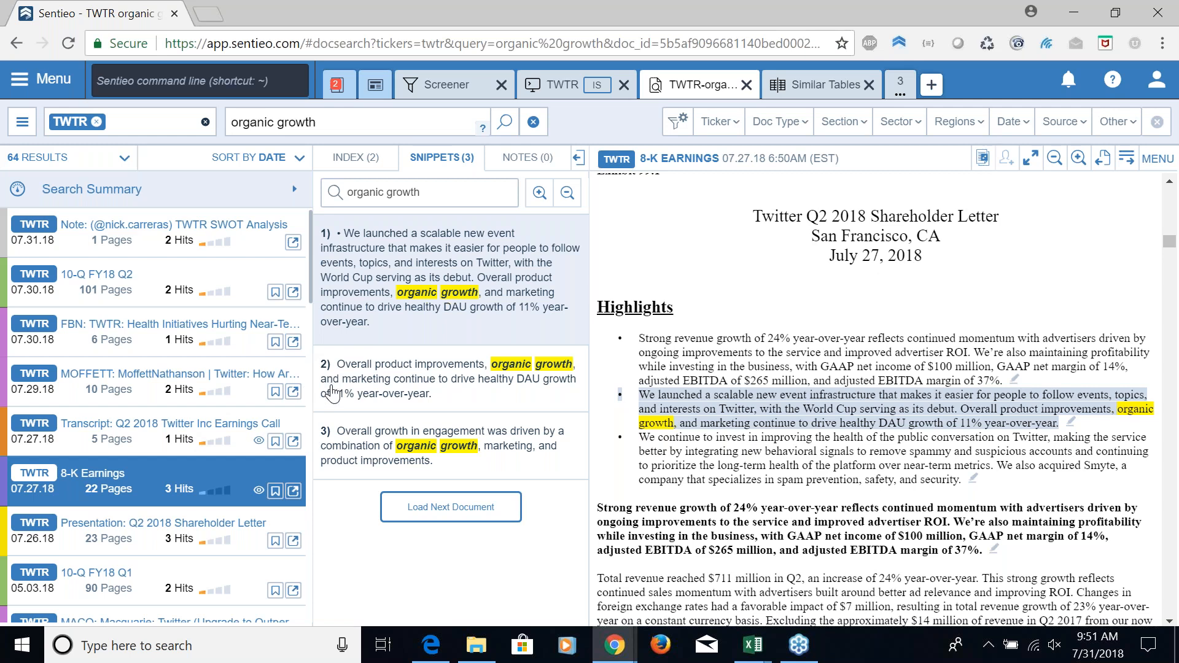
click(1161, 48)
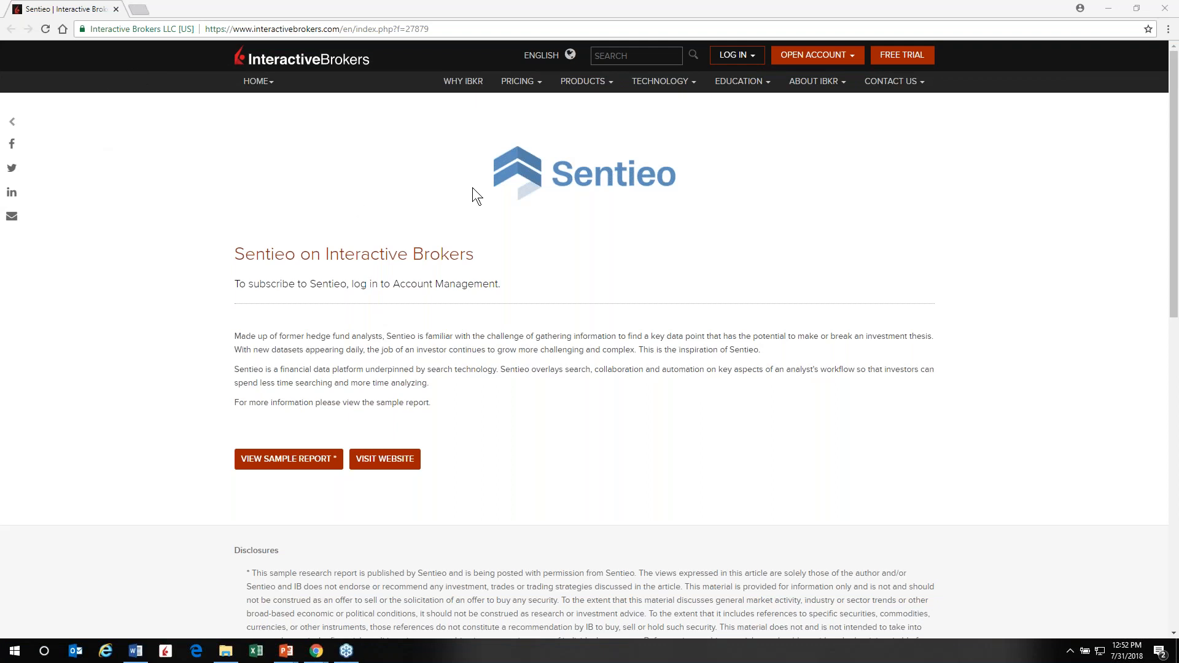
On Interactive Brokers' Sentieo page, look through the pricing and login options, and visit the Sentieo website
click(531, 86)
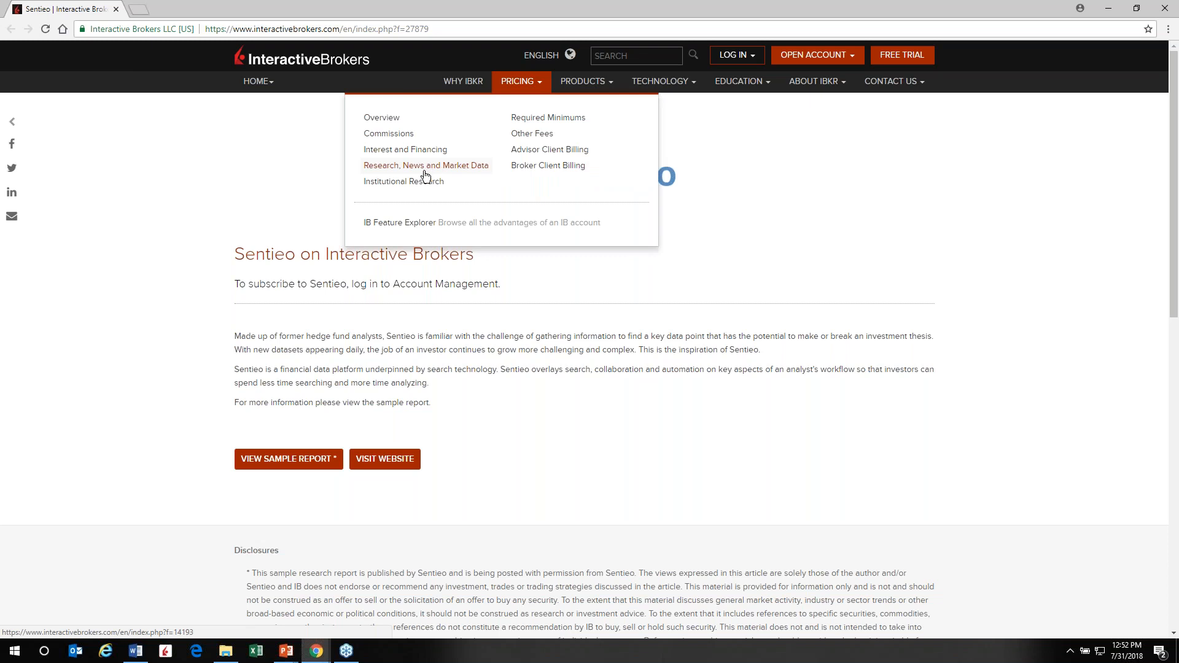
click(768, 252)
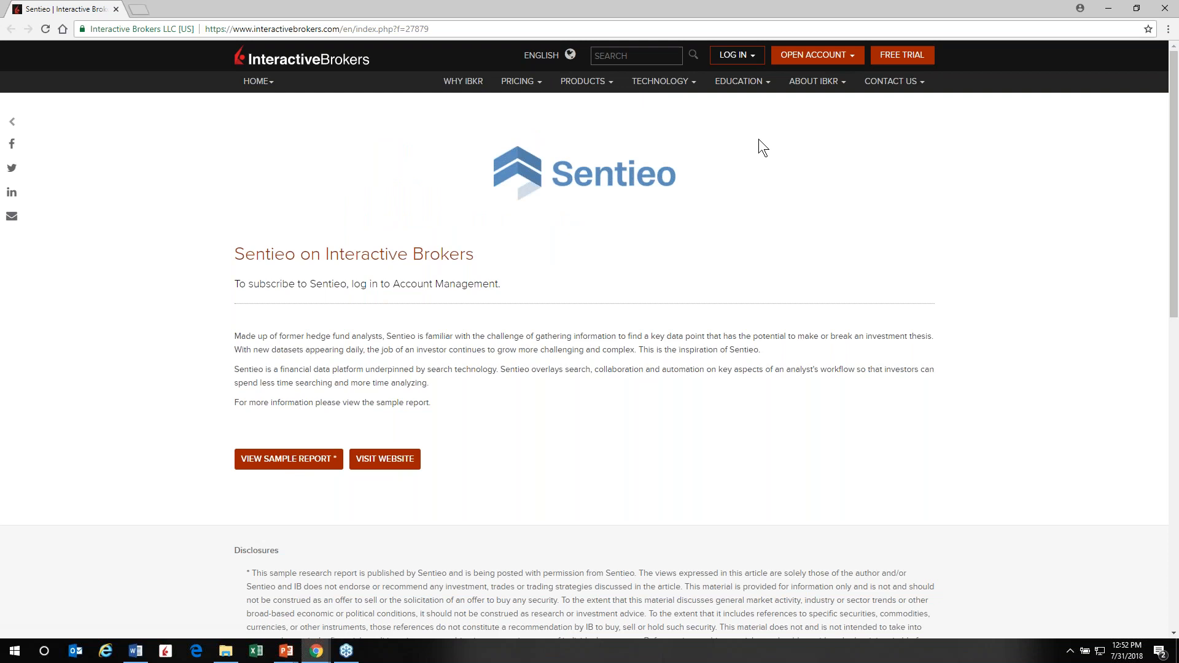
click(756, 53)
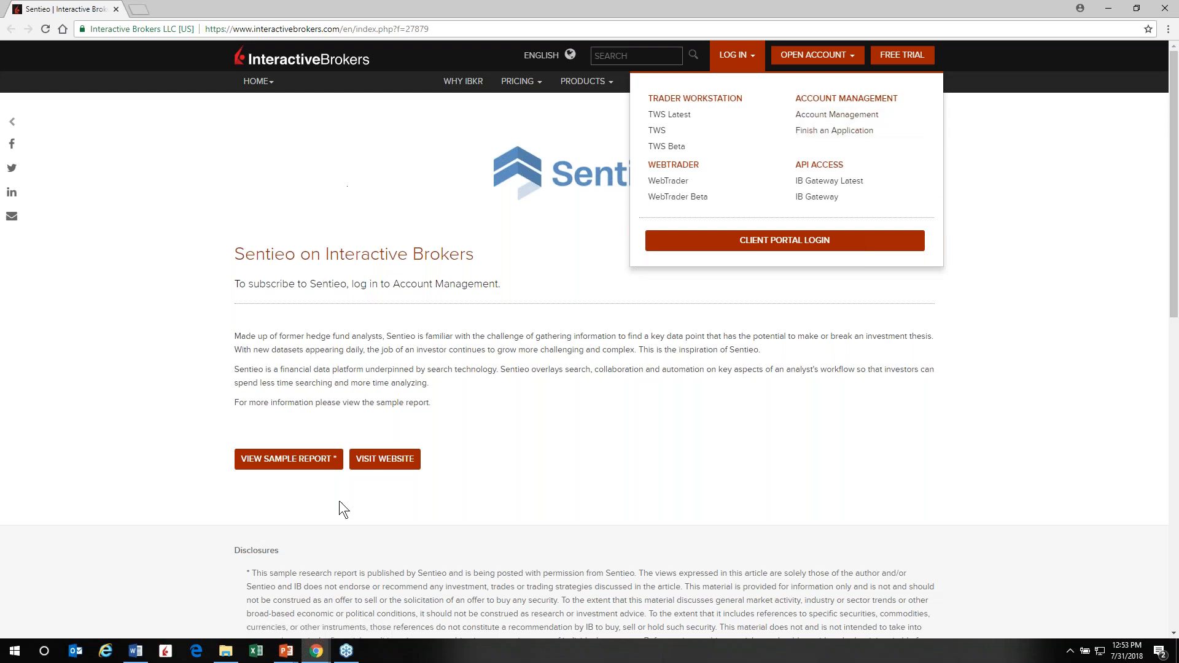
click(396, 465)
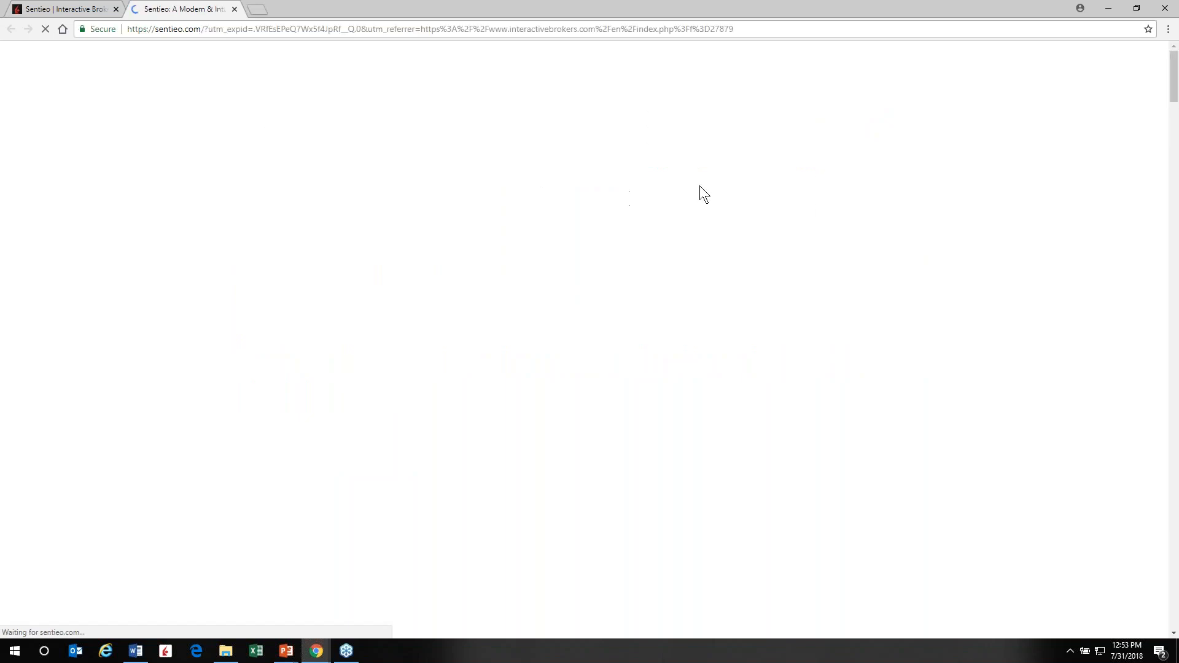